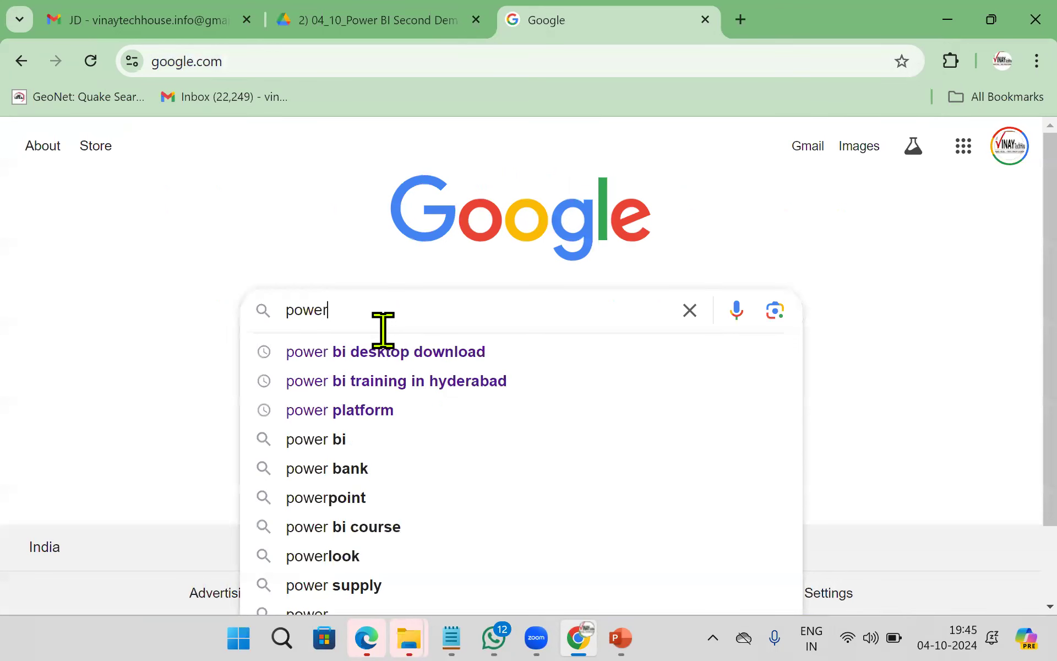
Step: Search Google for "power bi desktop download", open Microsoft's Power BI Desktop download page and highlight the product description
{"action": "left_click", "coordinate": [390, 358]}
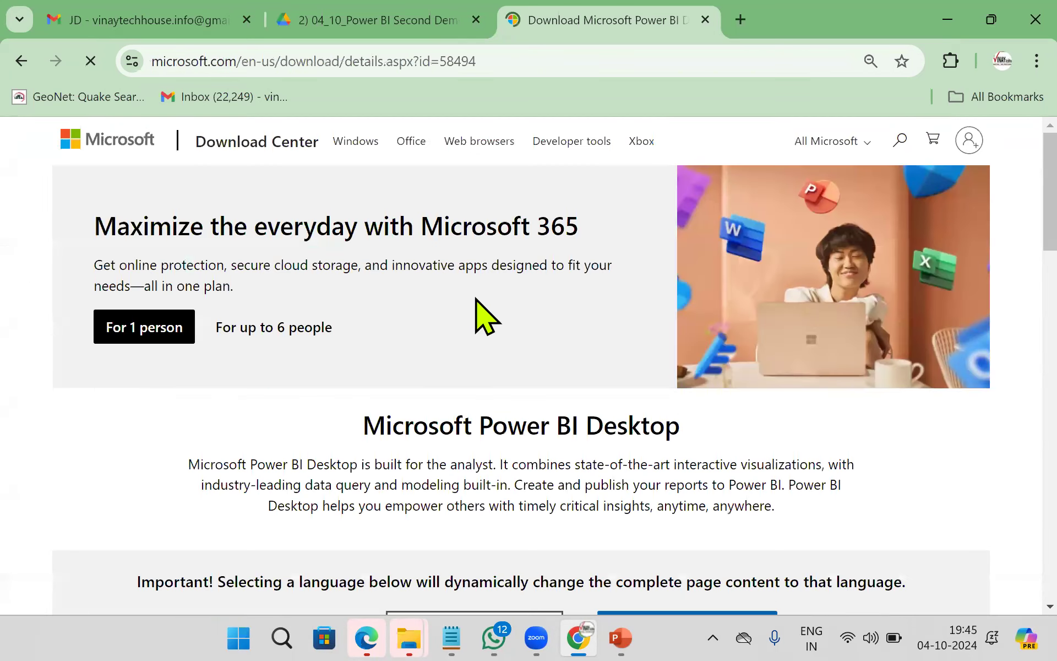
{"action": "scroll", "coordinate": [399, 349], "scroll_direction": "down", "scroll_amount": 3}
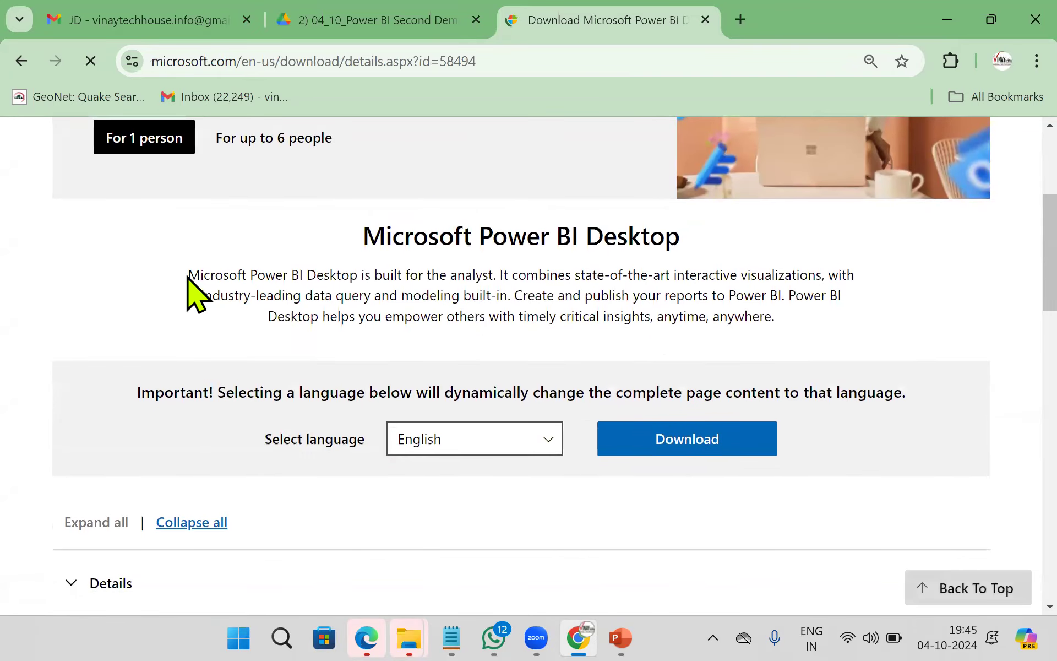
{"action": "left_click_drag", "start_coordinate": [188, 274], "coordinate": [813, 342]}
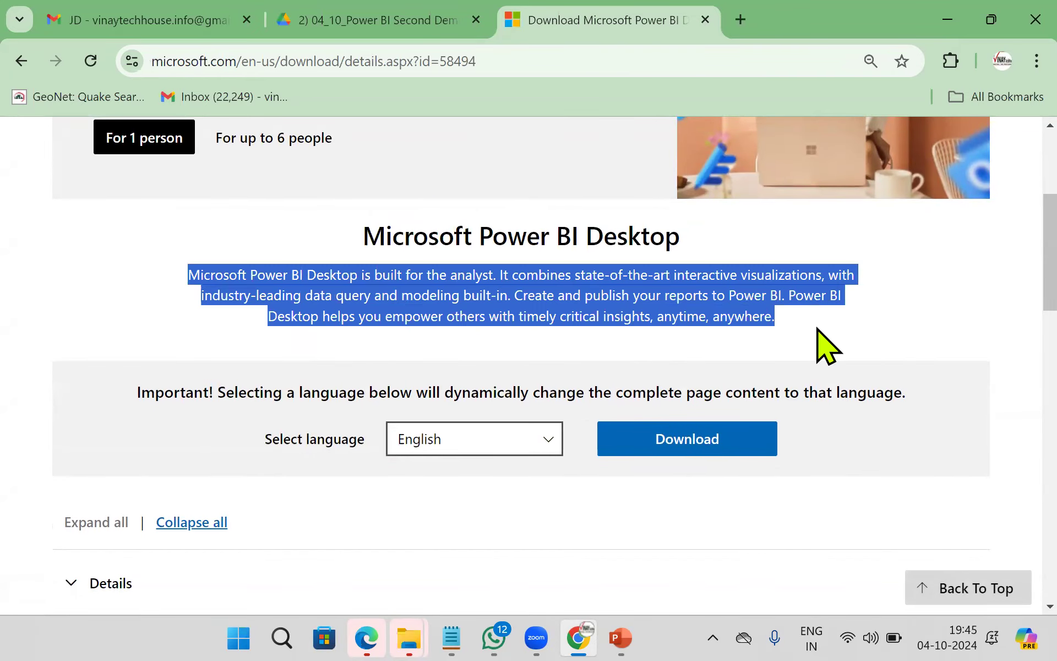
{"action": "left_click", "coordinate": [862, 336]}
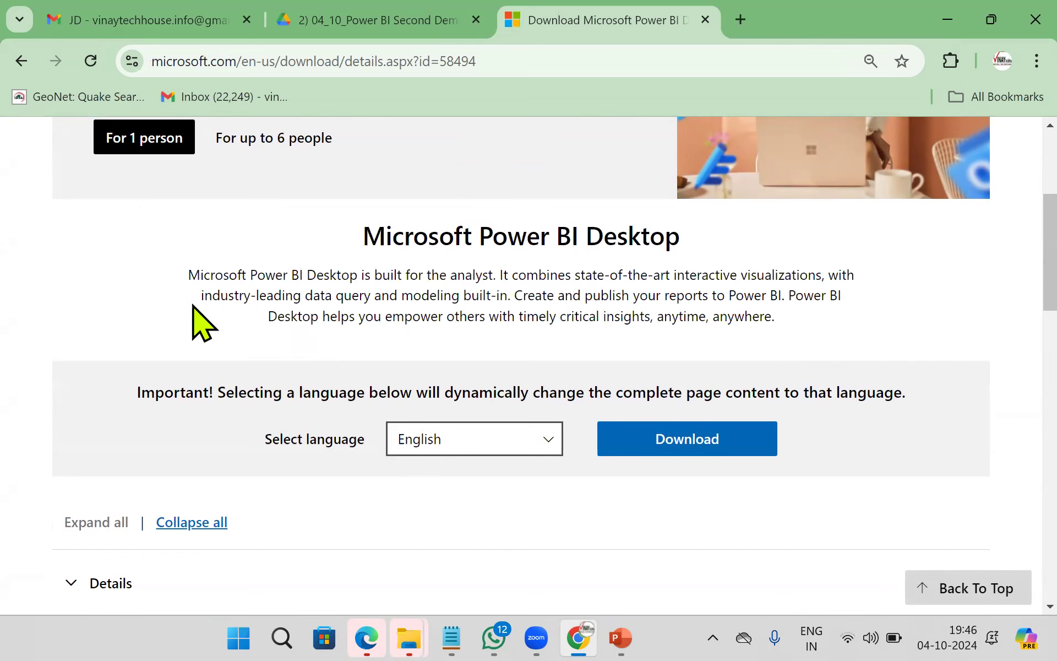
{"action": "left_click_drag", "start_coordinate": [188, 274], "coordinate": [778, 340]}
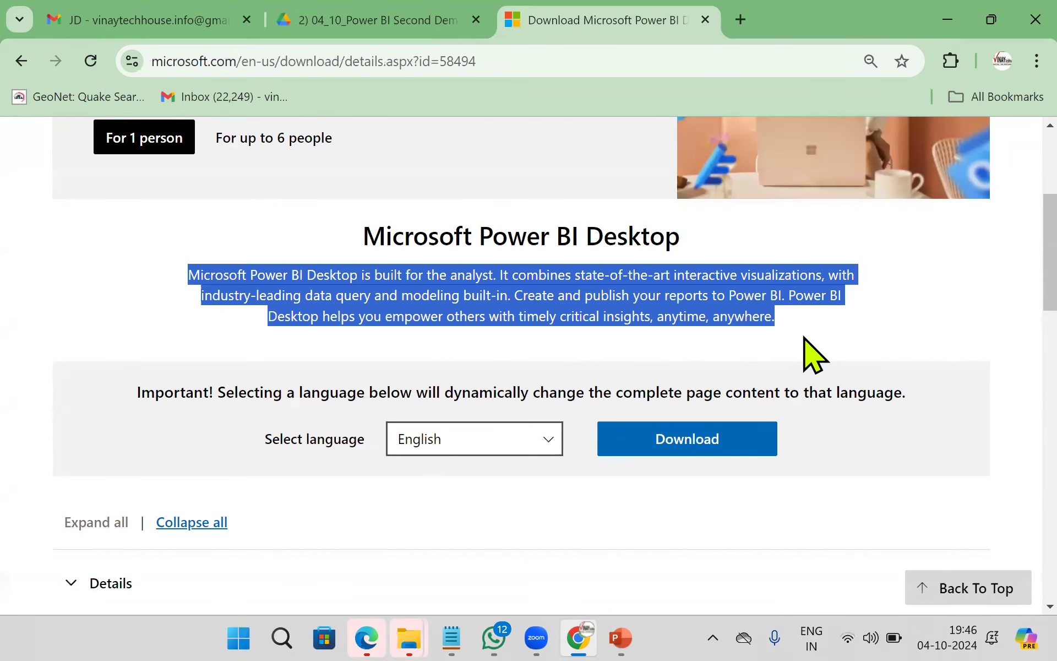
{"action": "left_click", "coordinate": [855, 346]}
Step: Examine the Power BI Desktop version, file names, file sizes and feature list in the Details section
{"action": "scroll", "coordinate": [854, 345], "scroll_direction": "down", "scroll_amount": 3}
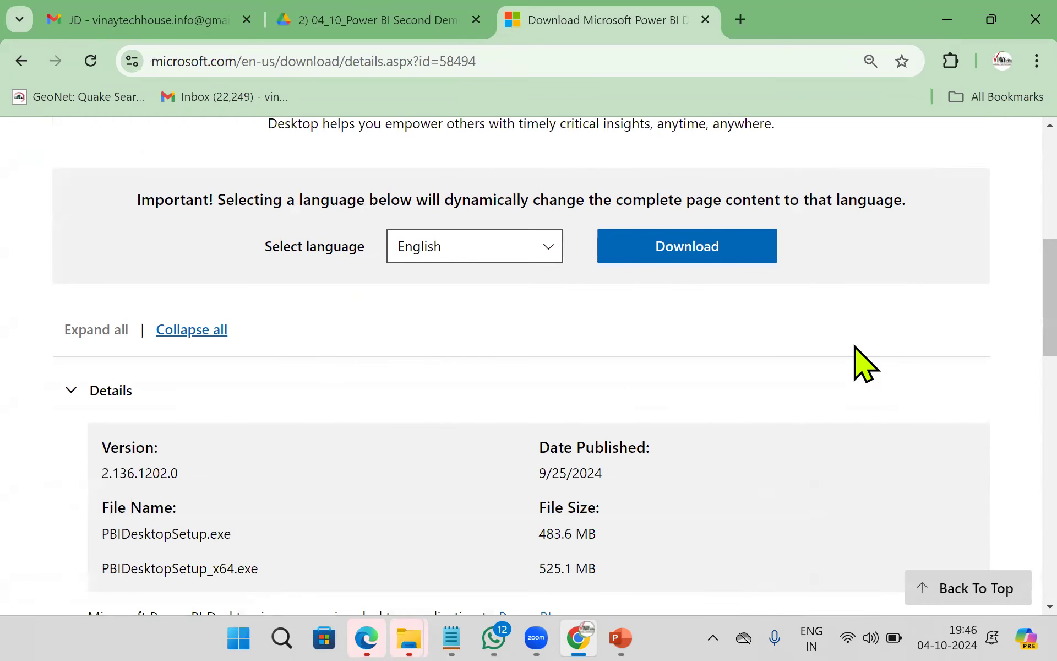
{"action": "scroll", "coordinate": [855, 346], "scroll_direction": "down", "scroll_amount": 2}
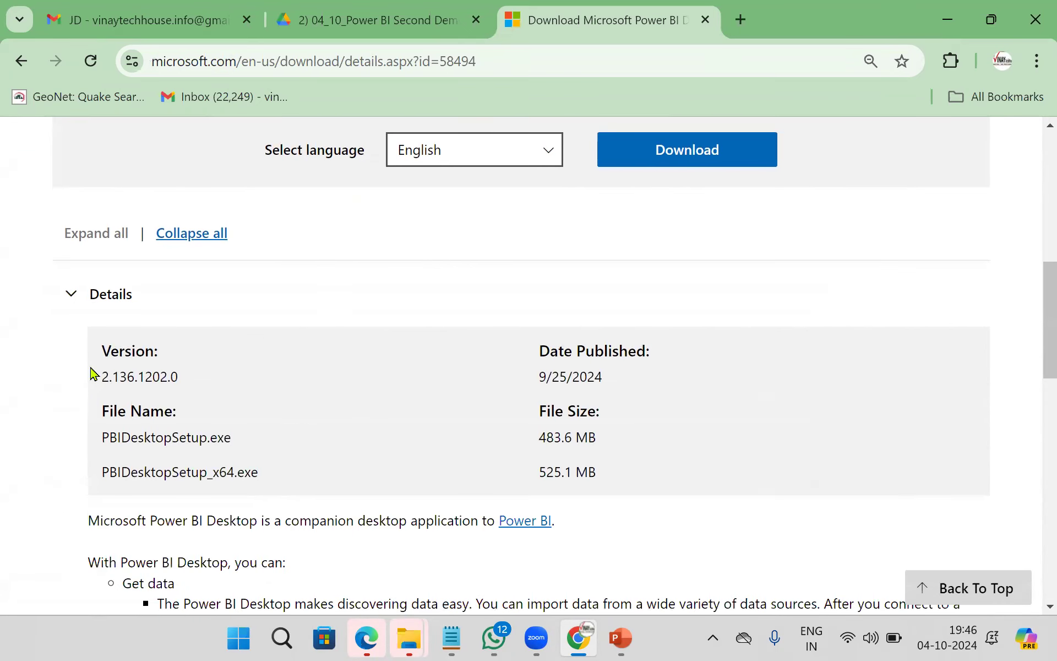
{"action": "scroll", "coordinate": [592, 330], "scroll_direction": "down", "scroll_amount": 2}
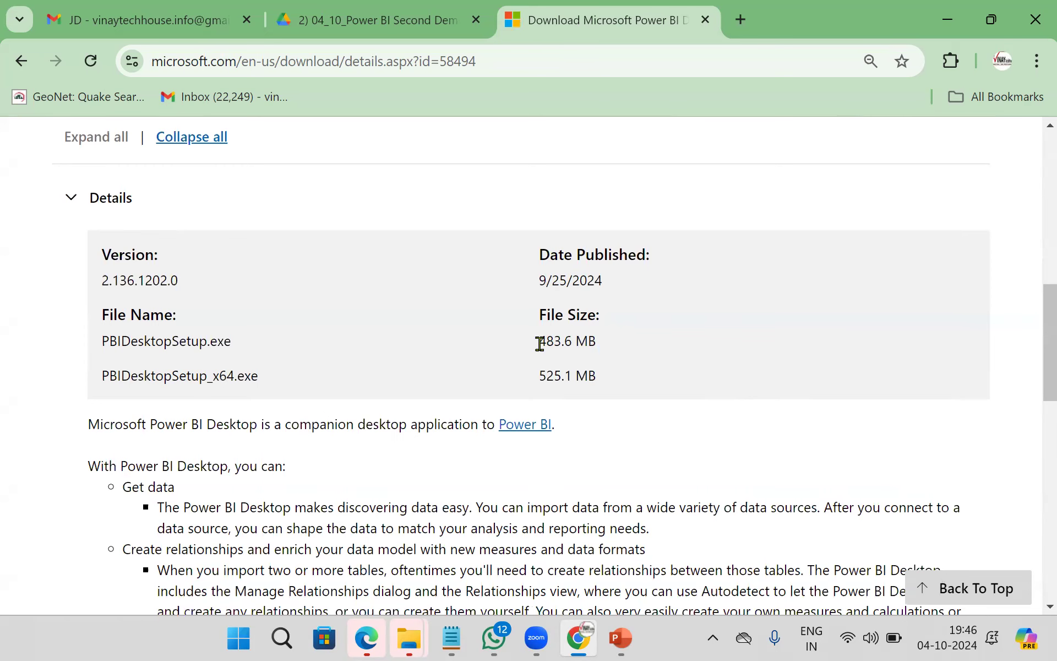
{"action": "left_click_drag", "start_coordinate": [540, 339], "coordinate": [617, 384]}
{"action": "scroll", "coordinate": [606, 374], "scroll_direction": "down", "scroll_amount": 4}
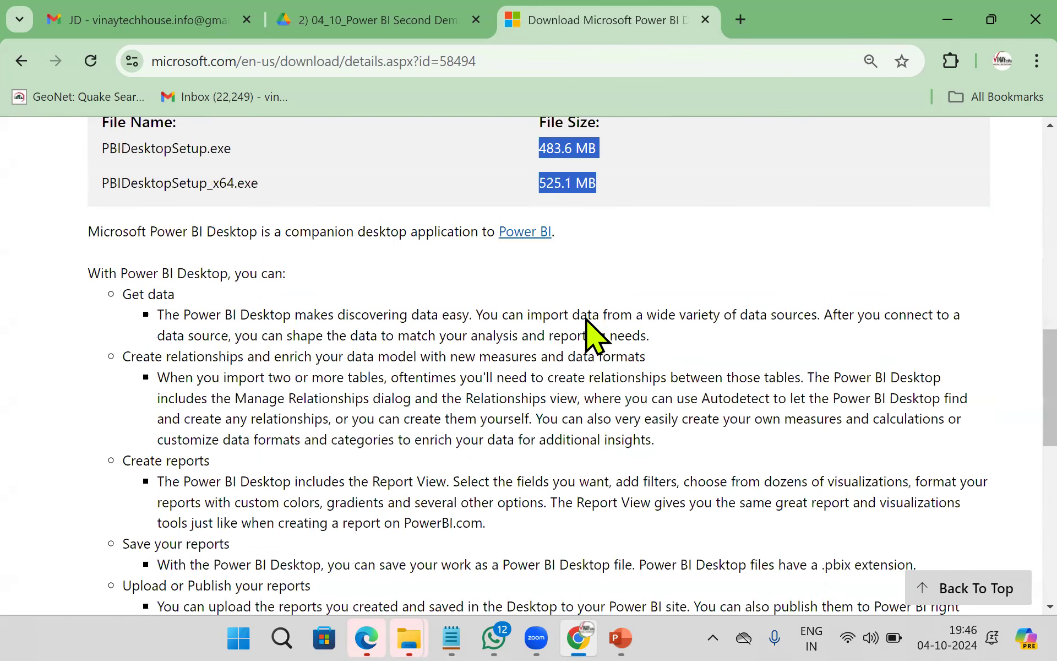
{"action": "scroll", "coordinate": [545, 385], "scroll_direction": "down", "scroll_amount": 2}
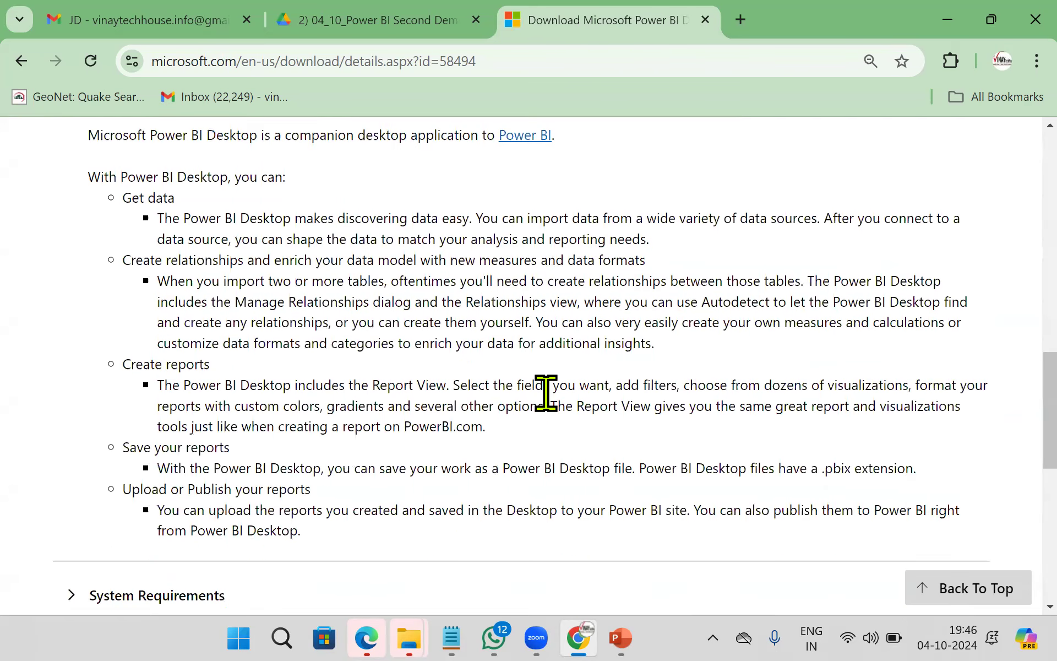
Step: Expand System Requirements, highlight the supported operating systems and platforms, and expand Install Instructions
{"action": "scroll", "coordinate": [545, 392], "scroll_direction": "down", "scroll_amount": 6}
{"action": "left_click", "coordinate": [72, 306]}
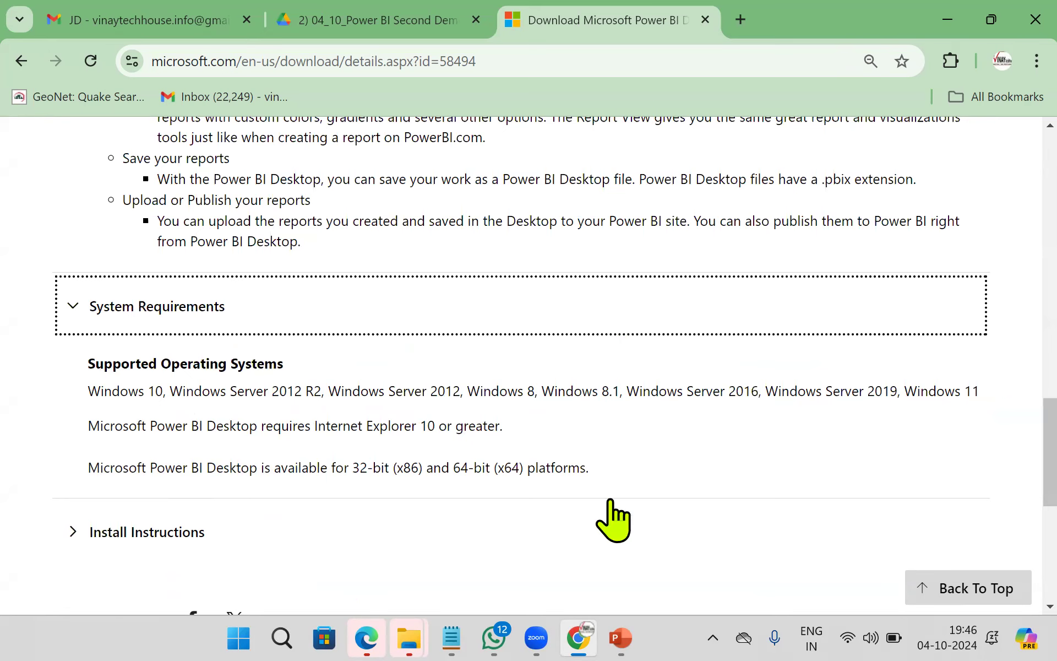
{"action": "left_click_drag", "start_coordinate": [194, 392], "coordinate": [651, 392]}
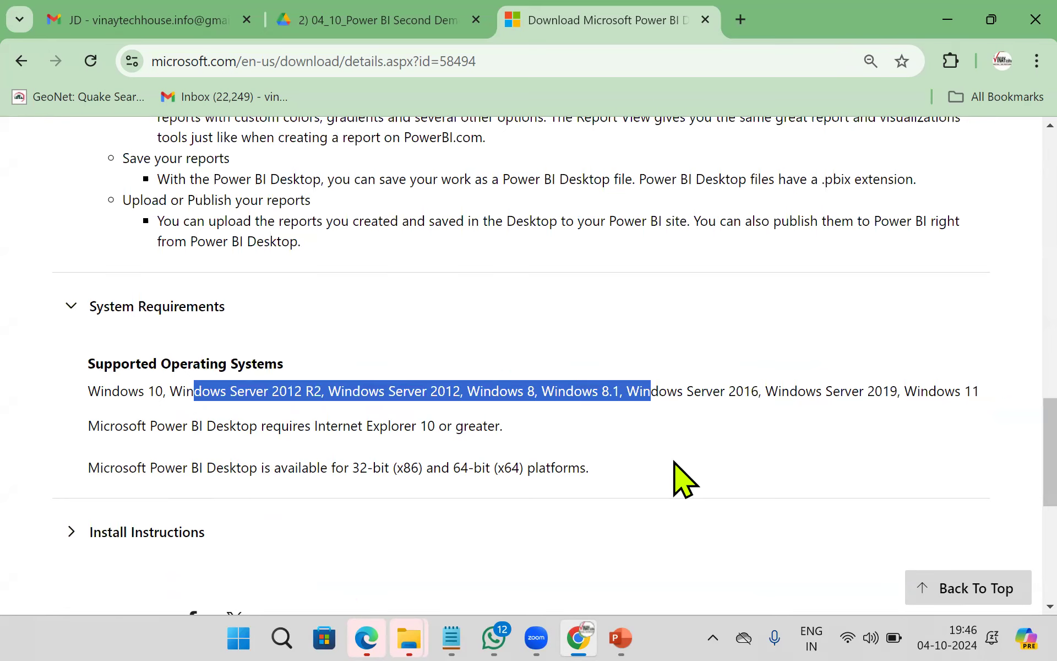
{"action": "left_click_drag", "start_coordinate": [674, 463], "coordinate": [285, 524]}
{"action": "left_click", "coordinate": [271, 538]}
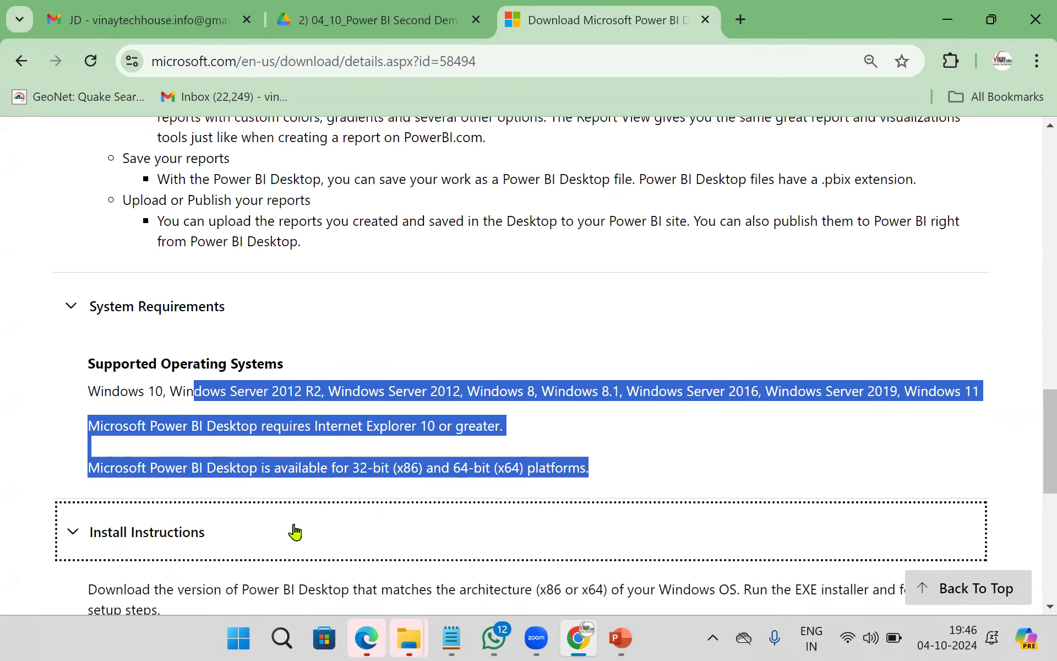
{"action": "scroll", "coordinate": [304, 536], "scroll_direction": "down", "scroll_amount": 2}
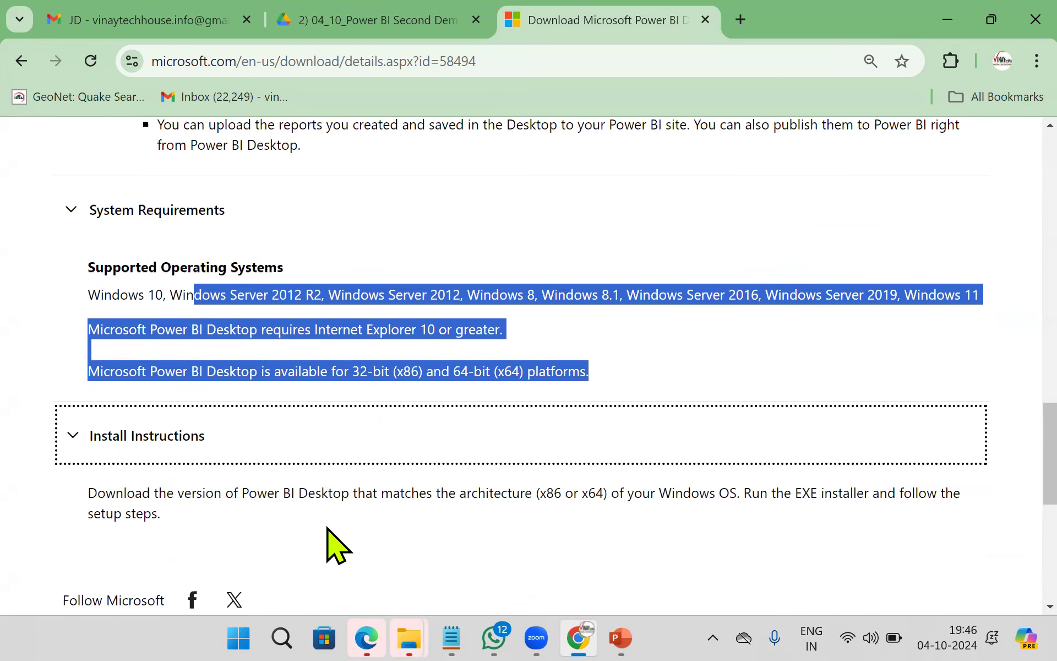
Step: Open the choice of Power BI Desktop installer files for the English version
{"action": "scroll", "coordinate": [625, 503], "scroll_direction": "up", "scroll_amount": 10}
{"action": "scroll", "coordinate": [628, 501], "scroll_direction": "up", "scroll_amount": 4}
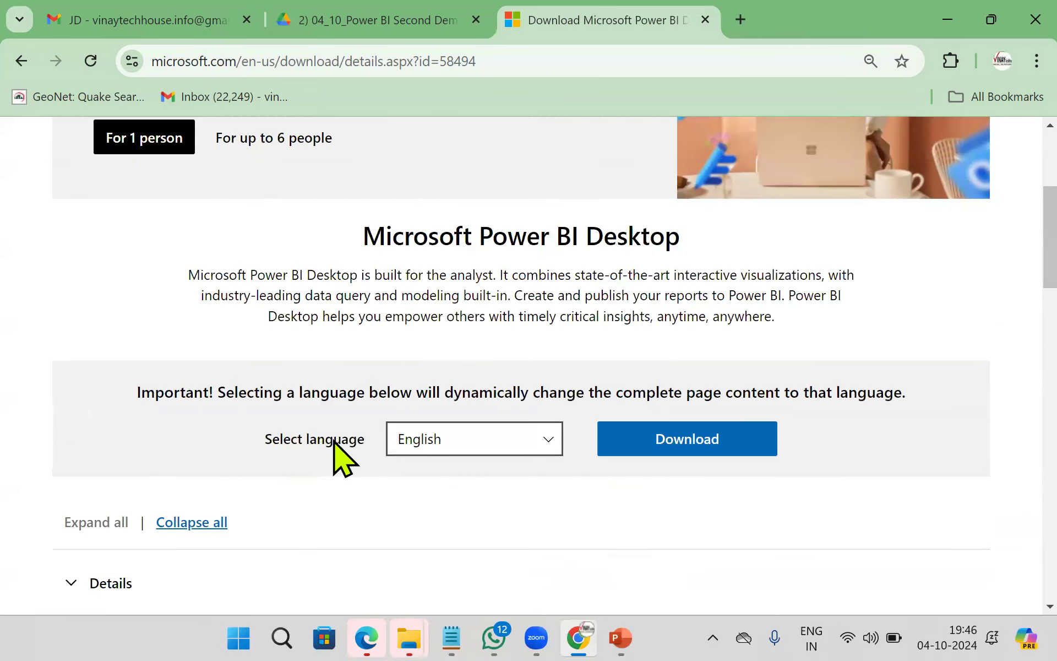
{"action": "left_click", "coordinate": [683, 439]}
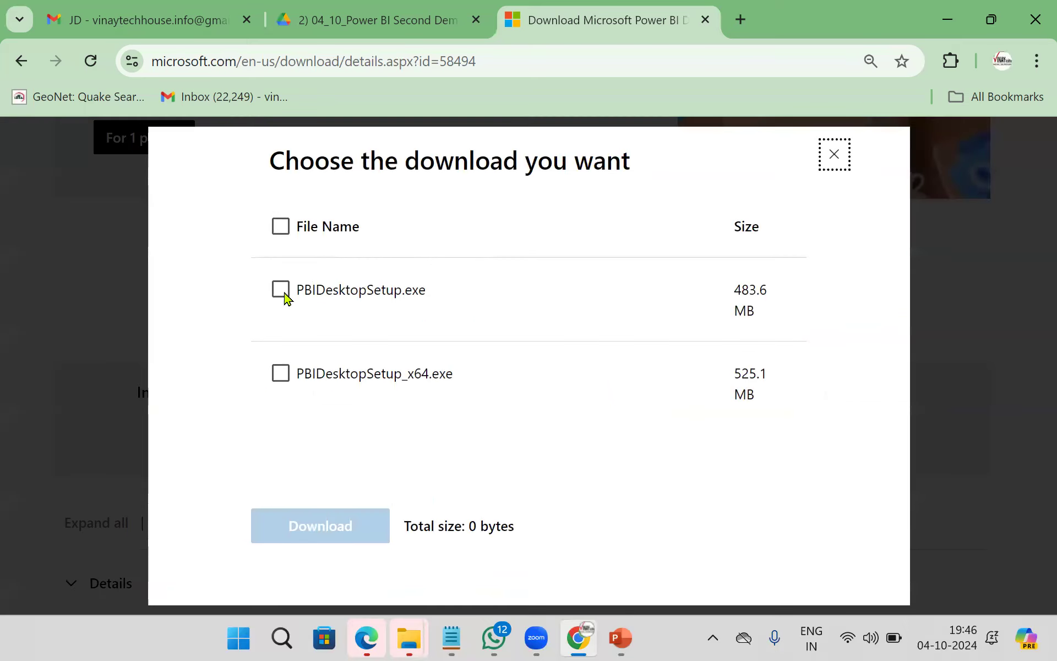
Step: Handwrite "32 bit" by PBIDesktopSetup.exe and "64 bit" by PBIDesktopSetup_x64.exe, circle the x64 part, and clear the ink
{"action": "left_click_drag", "start_coordinate": [374, 254], "coordinate": [398, 270]}
{"action": "left_click", "coordinate": [417, 262]}
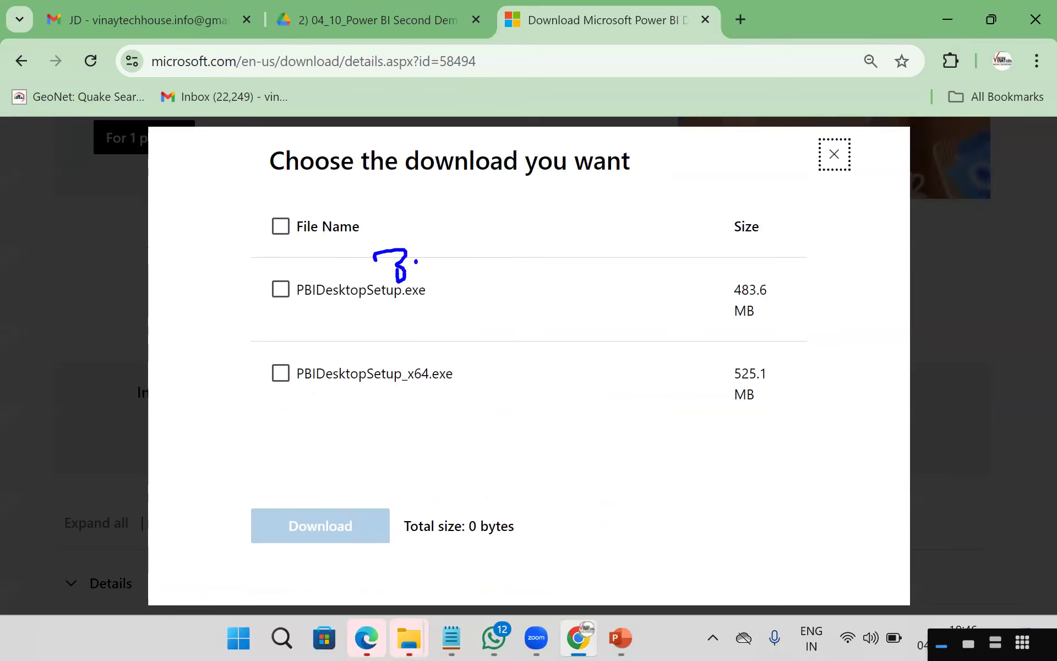
{"action": "mouse_move", "coordinate": [464, 222]}
{"action": "left_mouse_down"}
{"action": "mouse_move", "coordinate": [477, 262]}
{"action": "mouse_move", "coordinate": [500, 255]}
{"action": "left_mouse_up"}
{"action": "left_click_drag", "start_coordinate": [487, 244], "coordinate": [519, 234]}
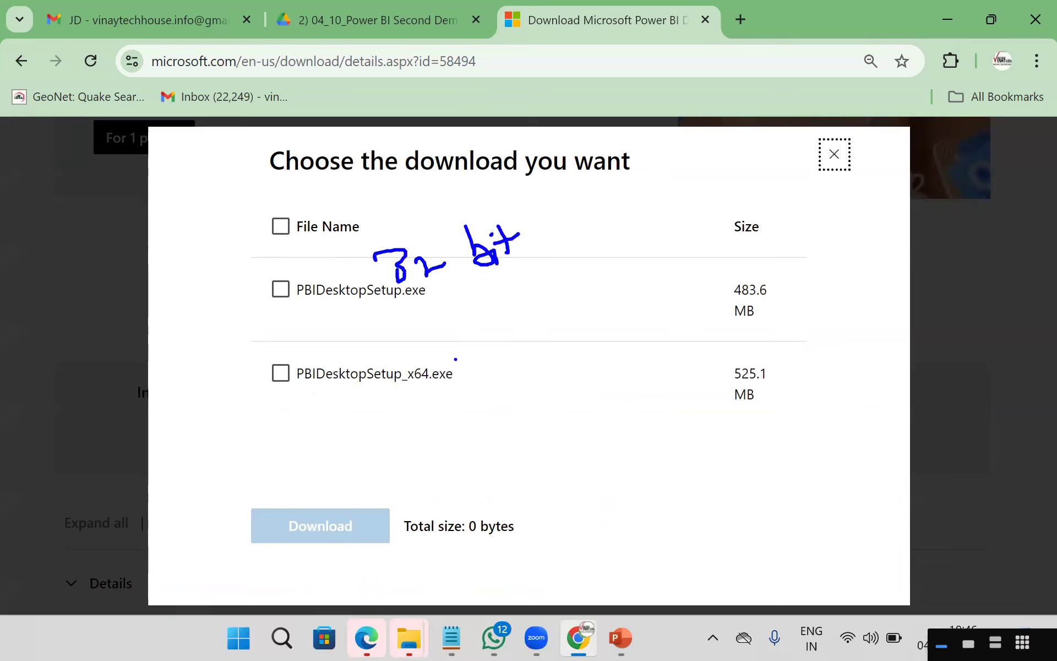
{"action": "mouse_move", "coordinate": [460, 343]}
{"action": "left_mouse_down"}
{"action": "mouse_move", "coordinate": [438, 415]}
{"action": "mouse_move", "coordinate": [468, 346]}
{"action": "mouse_move", "coordinate": [555, 360]}
{"action": "mouse_move", "coordinate": [566, 376]}
{"action": "left_mouse_up"}
{"action": "left_click_drag", "start_coordinate": [580, 311], "coordinate": [637, 344]}
{"action": "left_click_drag", "start_coordinate": [627, 316], "coordinate": [661, 312]}
{"action": "left_click", "coordinate": [671, 310]}
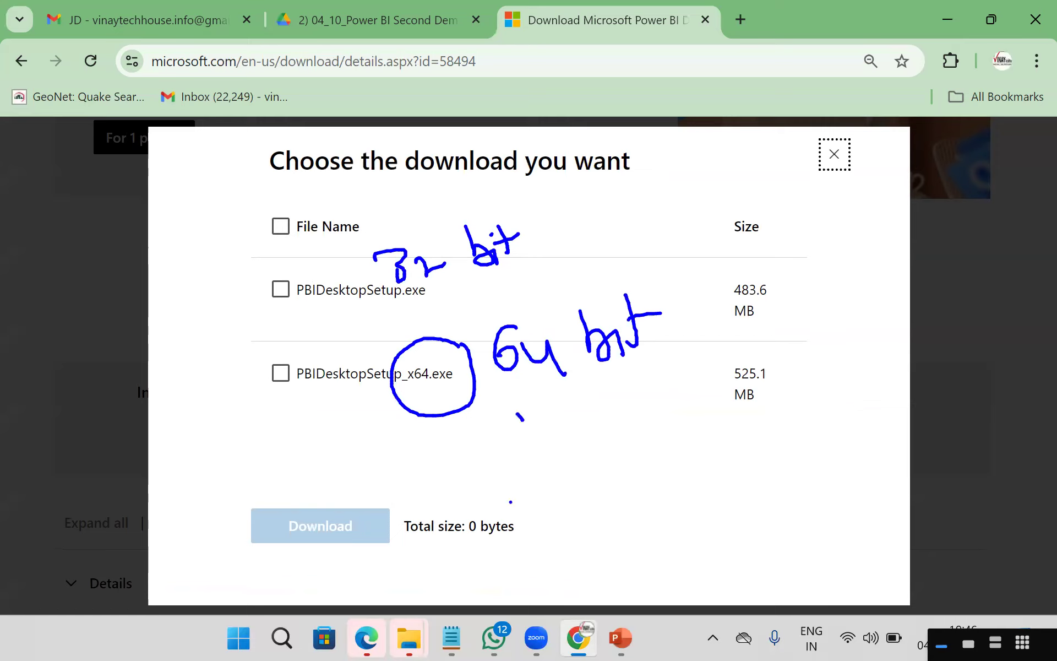
{"action": "left_click_drag", "start_coordinate": [264, 650], "coordinate": [284, 614]}
{"action": "key", "text": "Escape"}
Step: Check the System Type in Windows System Information using the search "sysinfo", and select PBIDesktopSetup_x64.exe for download
{"action": "left_click", "coordinate": [283, 633]}
{"action": "type", "text": "sysinfo"}
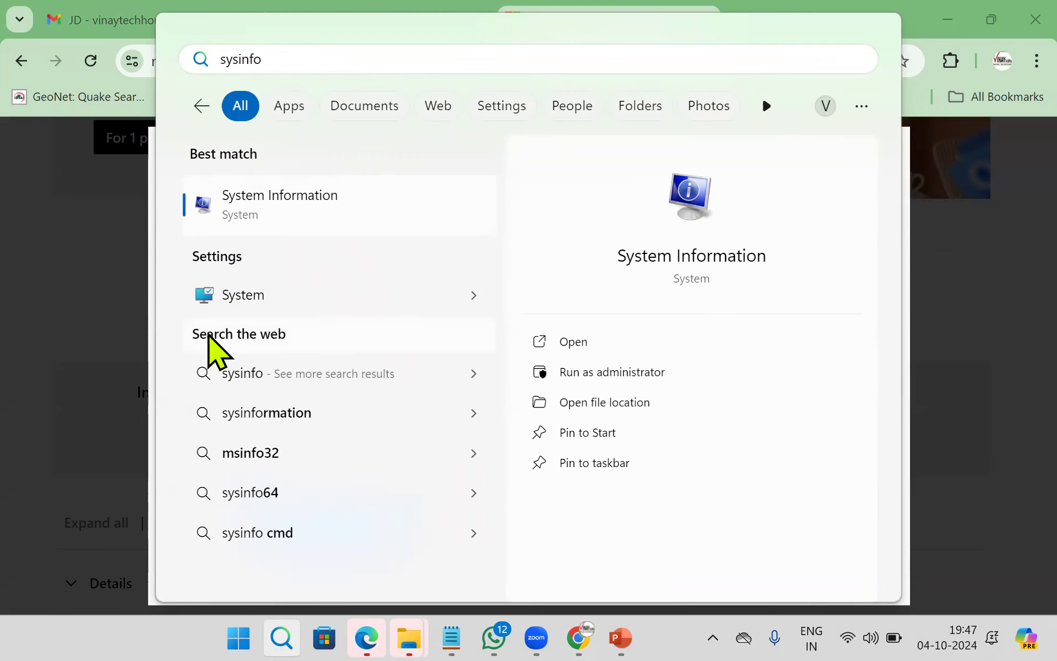
{"action": "left_click", "coordinate": [329, 207]}
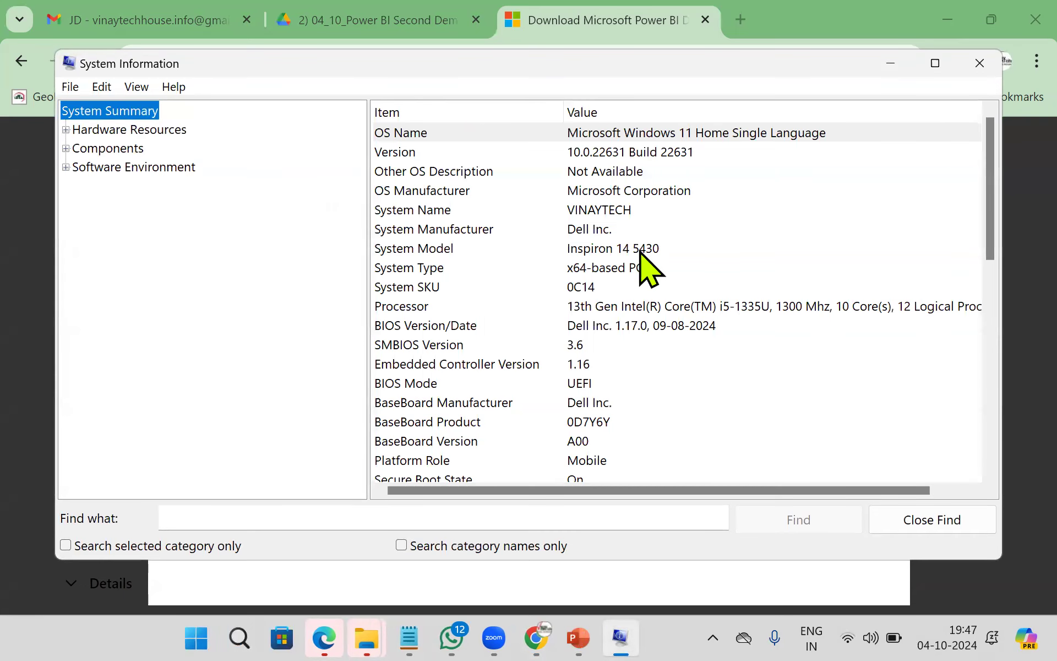
{"action": "left_click", "coordinate": [632, 268]}
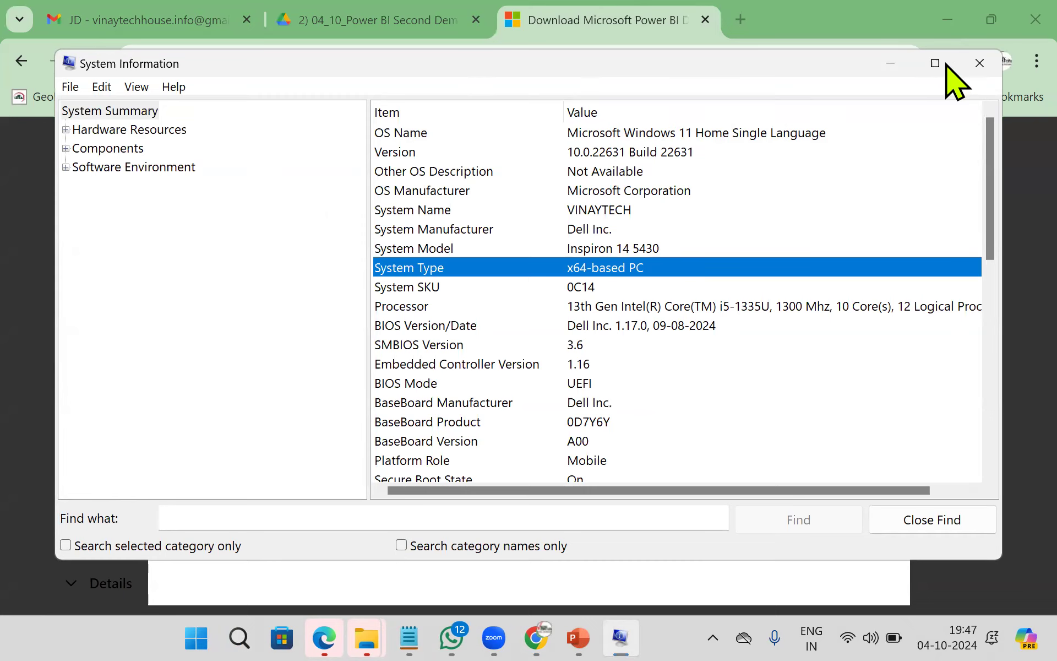
{"action": "left_click", "coordinate": [979, 63]}
{"action": "left_click", "coordinate": [280, 374]}
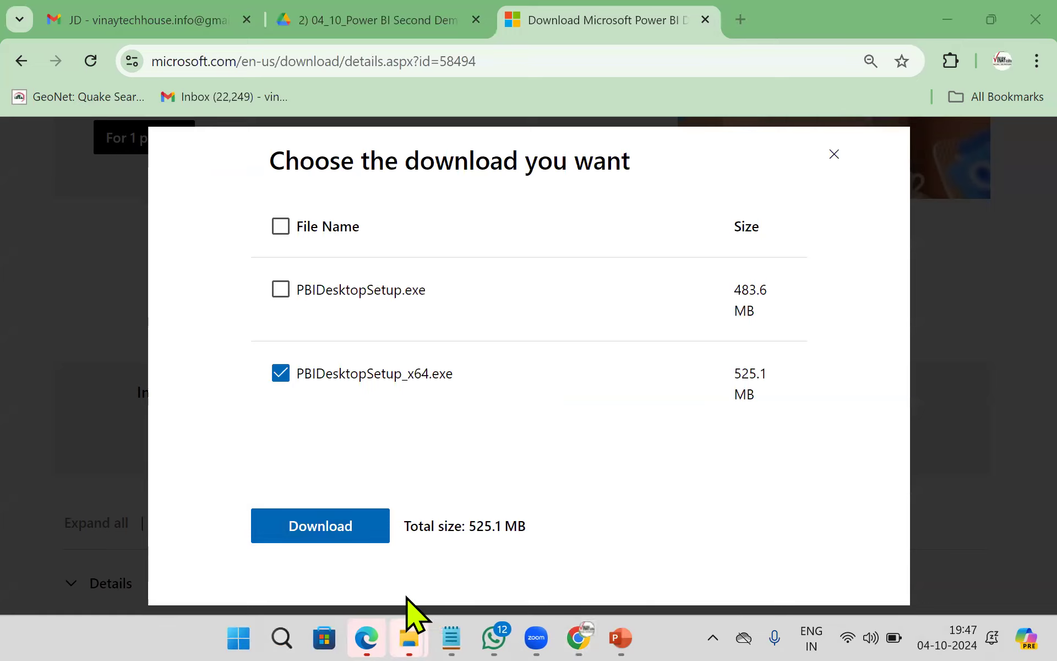
Step: Switch to File Explorer and open the Downloads folder
{"action": "mouse_move", "coordinate": [416, 609]}
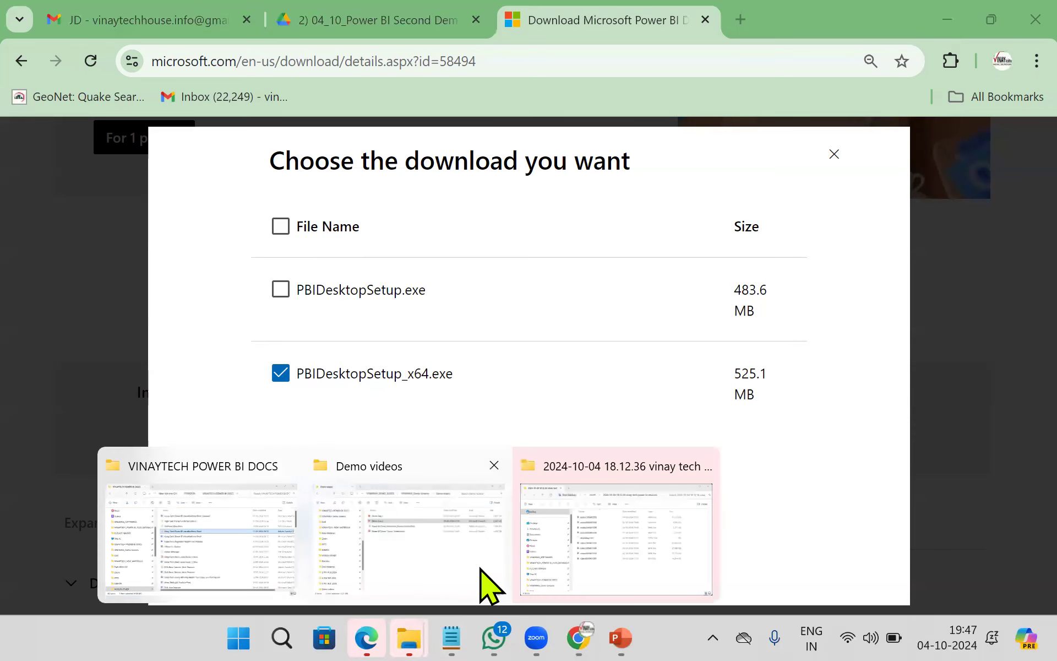
{"action": "left_click", "coordinate": [488, 586]}
{"action": "scroll", "coordinate": [123, 515], "scroll_direction": "down", "scroll_amount": 3}
{"action": "left_click", "coordinate": [254, 479]}
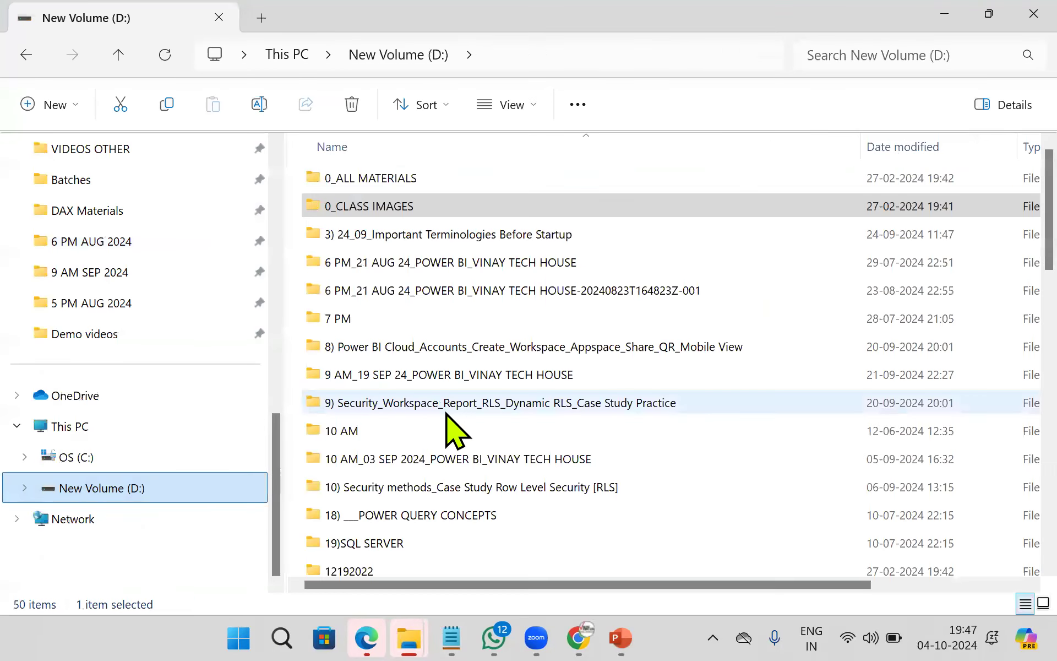
{"action": "scroll", "coordinate": [143, 270], "scroll_direction": "up", "scroll_amount": 4}
{"action": "scroll", "coordinate": [160, 280], "scroll_direction": "up", "scroll_amount": 5}
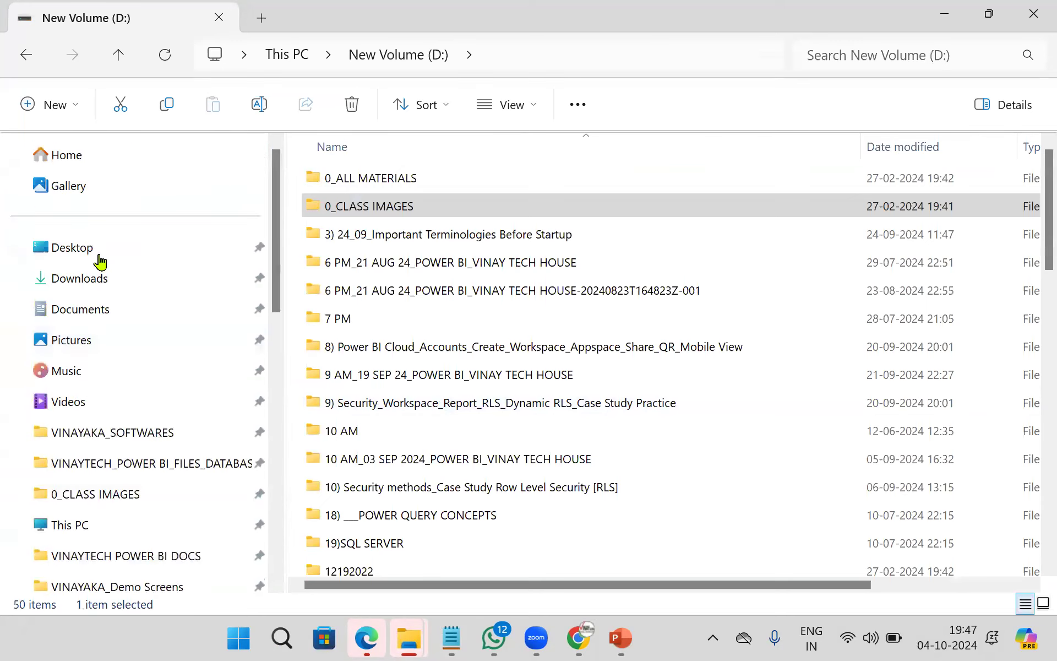
{"action": "left_click", "coordinate": [102, 277]}
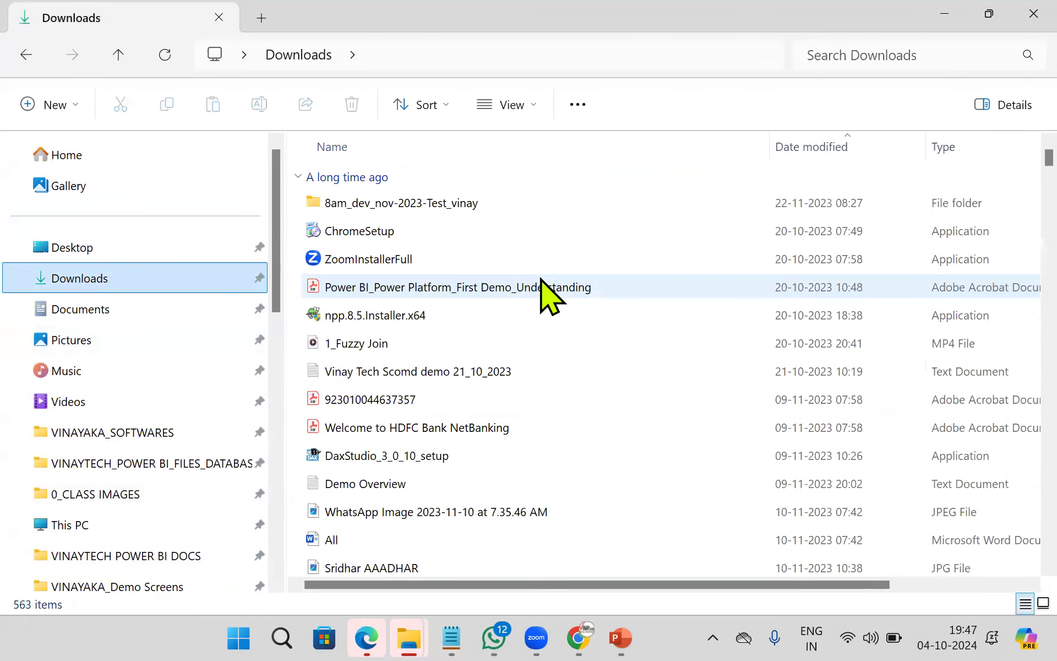
Step: Locate and select the PBIDesktopSetup_x64 installer in the Downloads folder
{"action": "scroll", "coordinate": [548, 294], "scroll_direction": "down", "scroll_amount": 6}
{"action": "scroll", "coordinate": [542, 282], "scroll_direction": "down", "scroll_amount": 4}
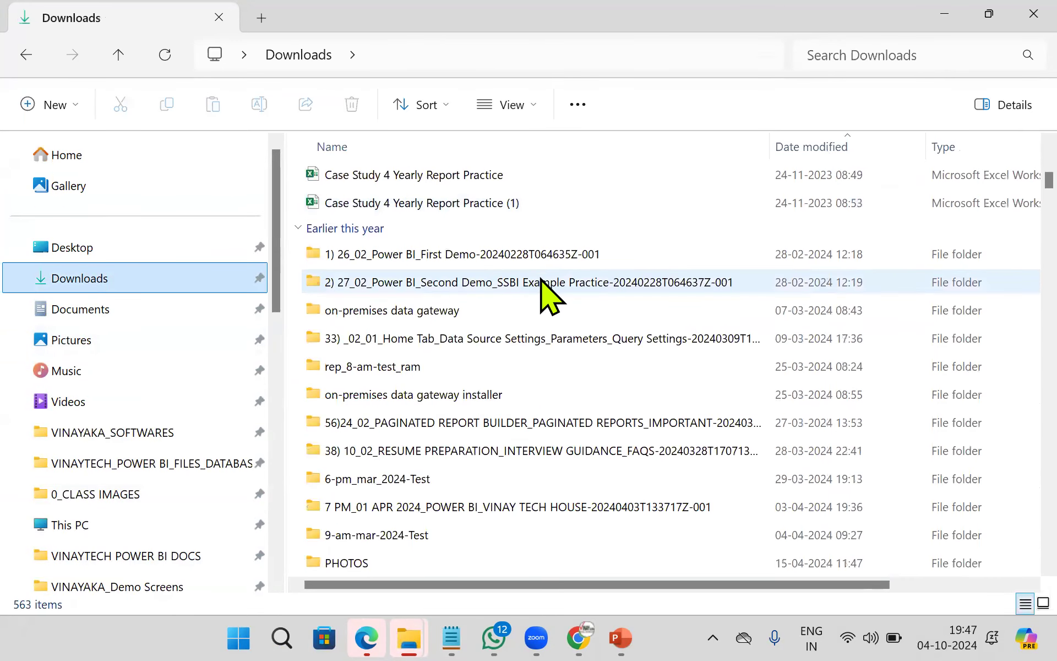
{"action": "scroll", "coordinate": [542, 282], "scroll_direction": "up", "scroll_amount": 6}
{"action": "scroll", "coordinate": [542, 282], "scroll_direction": "up", "scroll_amount": 5}
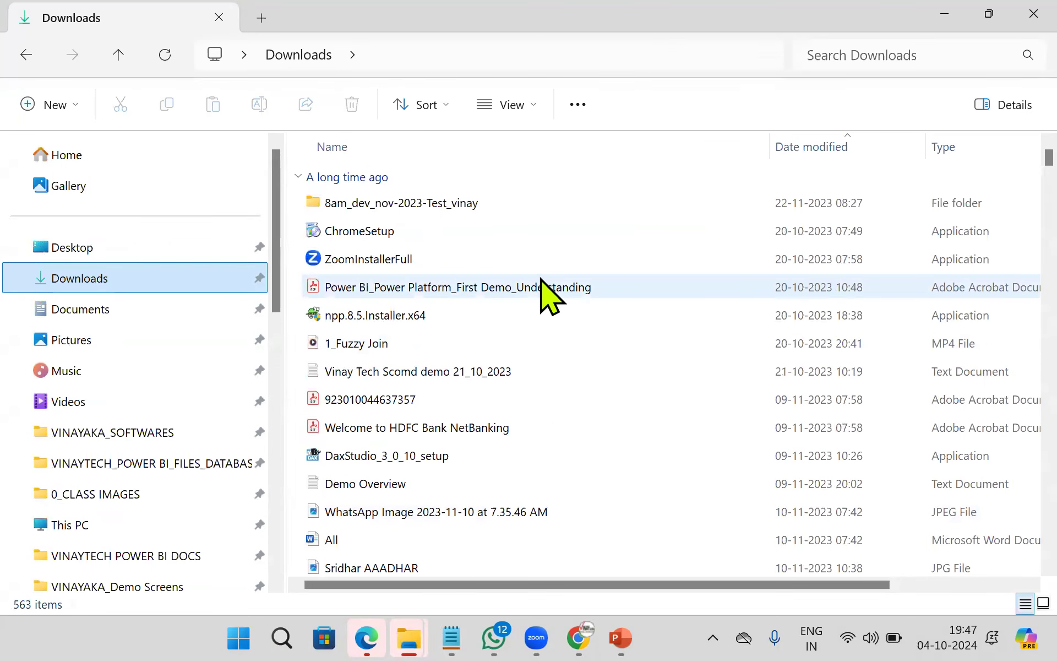
{"action": "scroll", "coordinate": [548, 294], "scroll_direction": "down", "scroll_amount": 6}
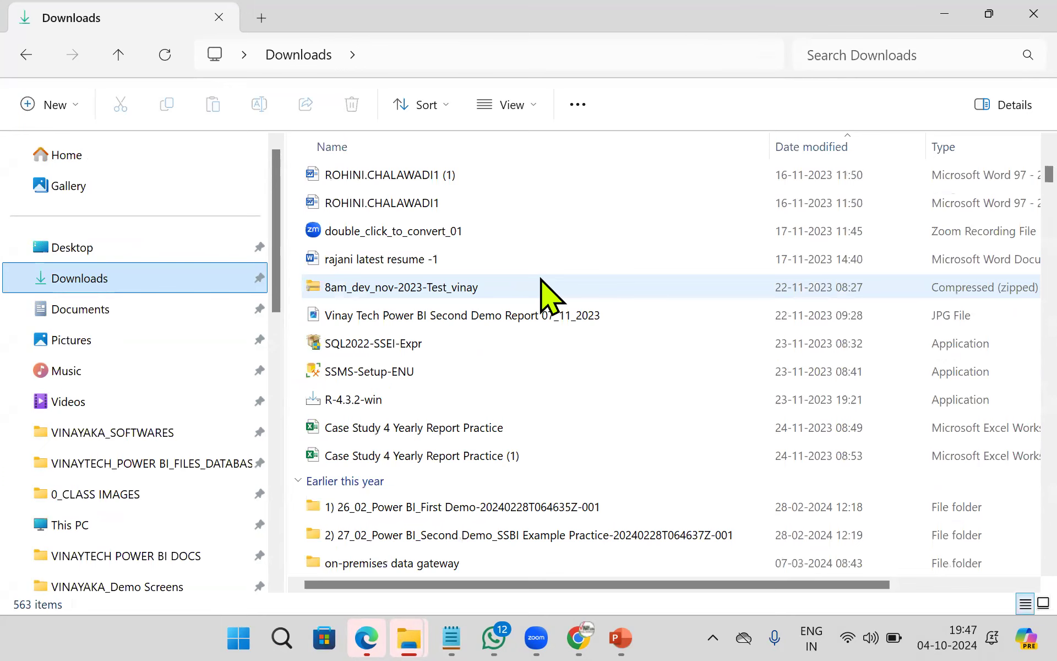
{"action": "scroll", "coordinate": [542, 294], "scroll_direction": "down", "scroll_amount": 3}
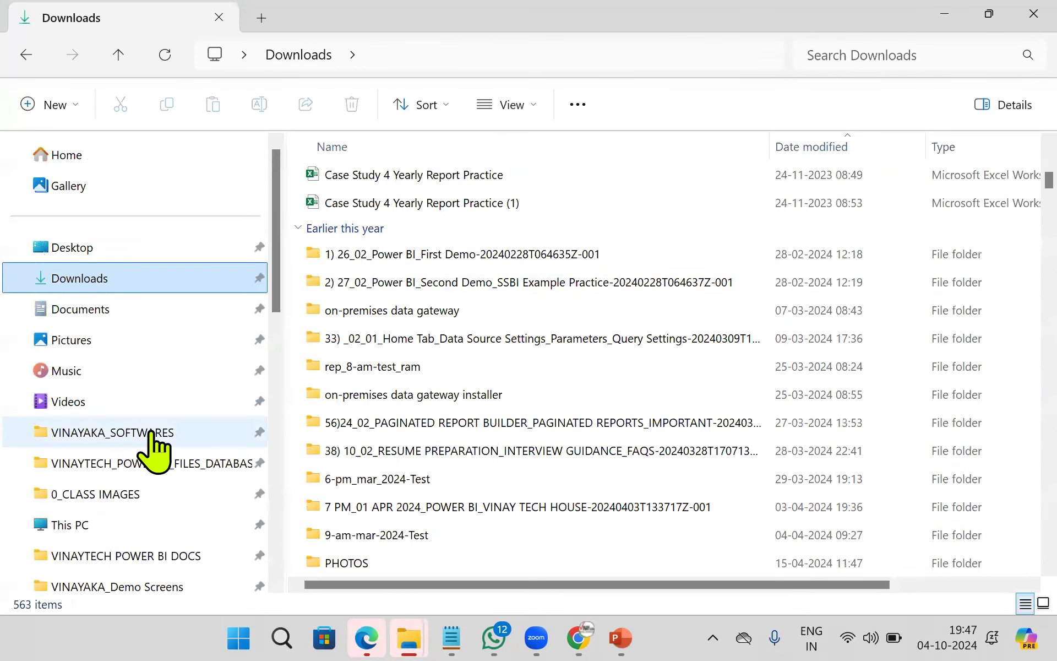
{"action": "scroll", "coordinate": [499, 419], "scroll_direction": "down", "scroll_amount": 6}
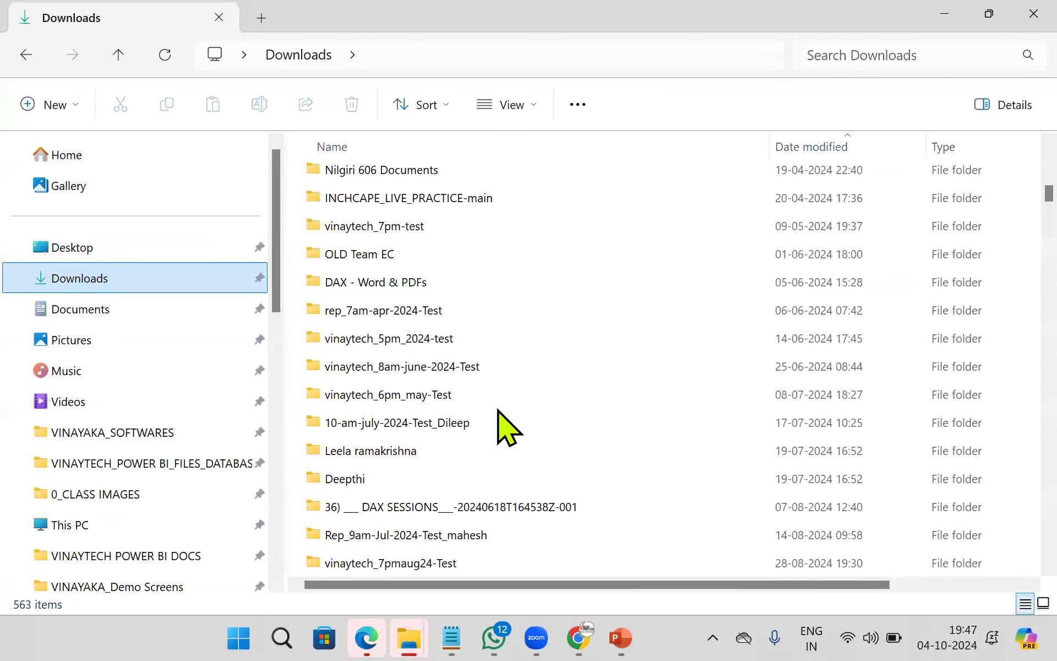
{"action": "scroll", "coordinate": [498, 411], "scroll_direction": "down", "scroll_amount": 15}
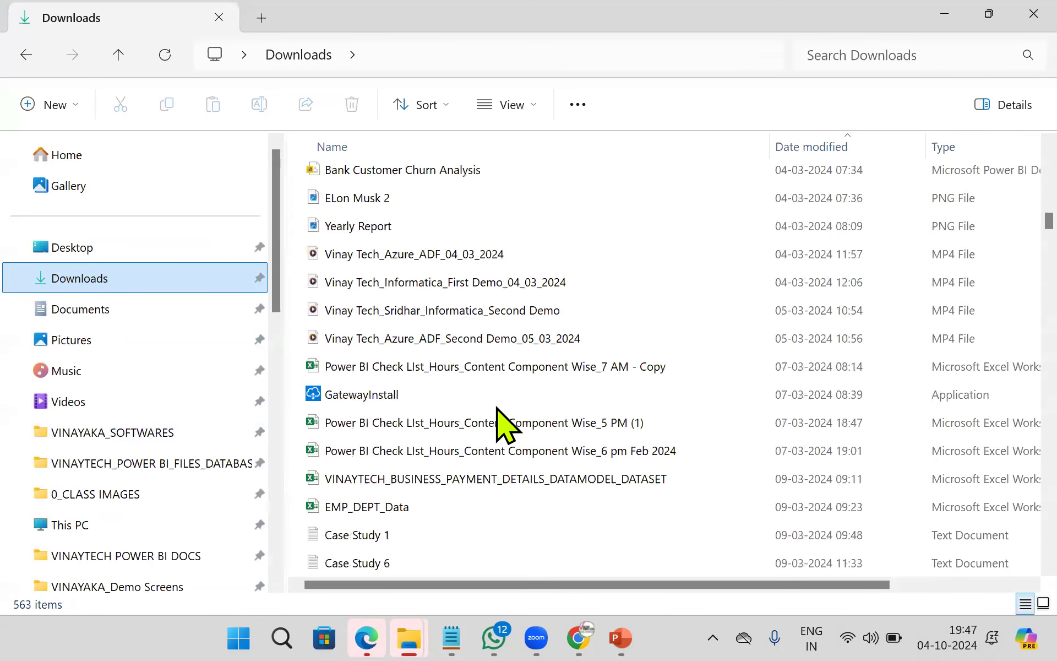
{"action": "scroll", "coordinate": [496, 408], "scroll_direction": "down", "scroll_amount": 5}
{"action": "scroll", "coordinate": [498, 424], "scroll_direction": "down", "scroll_amount": 5}
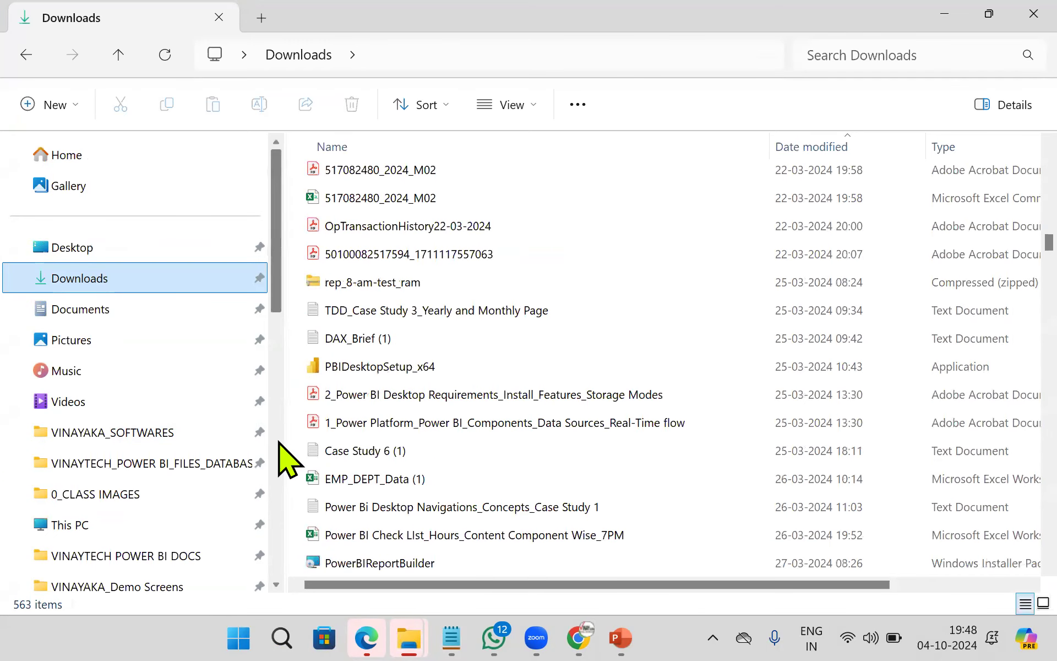
{"action": "left_click", "coordinate": [388, 366]}
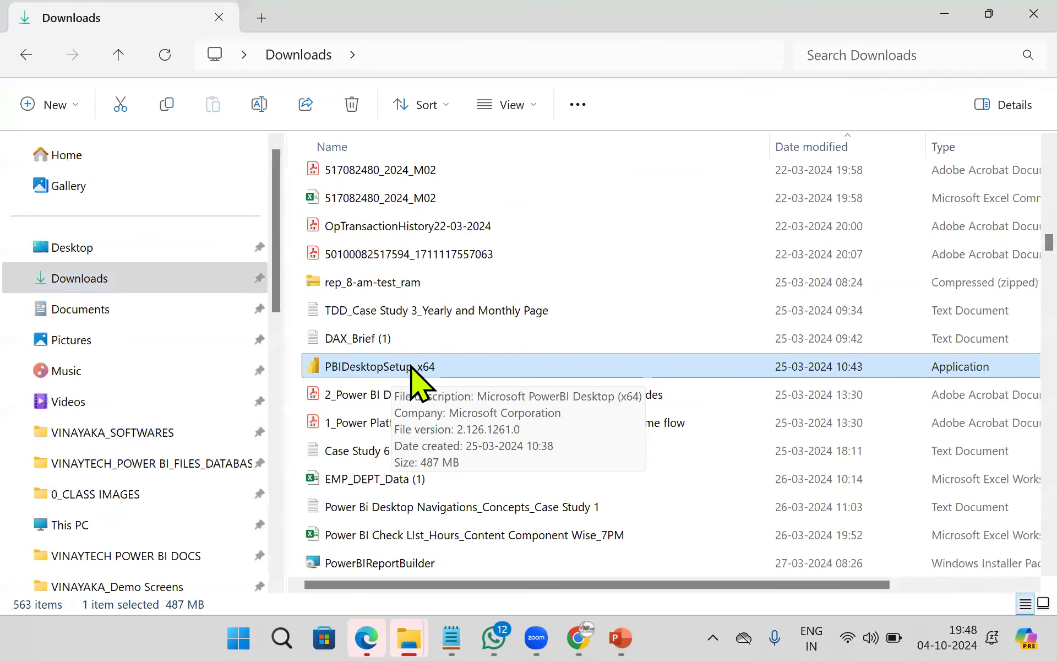
Step: Circle the PBIDesktopSetup_x64 installer and handwrite the install sequence "N → N → F" with arrows leading away from it
{"action": "mouse_move", "coordinate": [466, 363]}
{"action": "left_mouse_down"}
{"action": "mouse_move", "coordinate": [281, 363]}
{"action": "mouse_move", "coordinate": [461, 344]}
{"action": "mouse_move", "coordinate": [504, 318]}
{"action": "mouse_move", "coordinate": [603, 302]}
{"action": "left_mouse_up"}
{"action": "left_click_drag", "start_coordinate": [610, 289], "coordinate": [622, 317]}
{"action": "left_click_drag", "start_coordinate": [642, 300], "coordinate": [678, 267]}
{"action": "left_click", "coordinate": [716, 246]}
{"action": "mouse_move", "coordinate": [711, 278]}
{"action": "left_mouse_down"}
{"action": "mouse_move", "coordinate": [749, 259]}
{"action": "mouse_move", "coordinate": [797, 273]}
{"action": "left_mouse_up"}
{"action": "left_click_drag", "start_coordinate": [801, 210], "coordinate": [821, 256]}
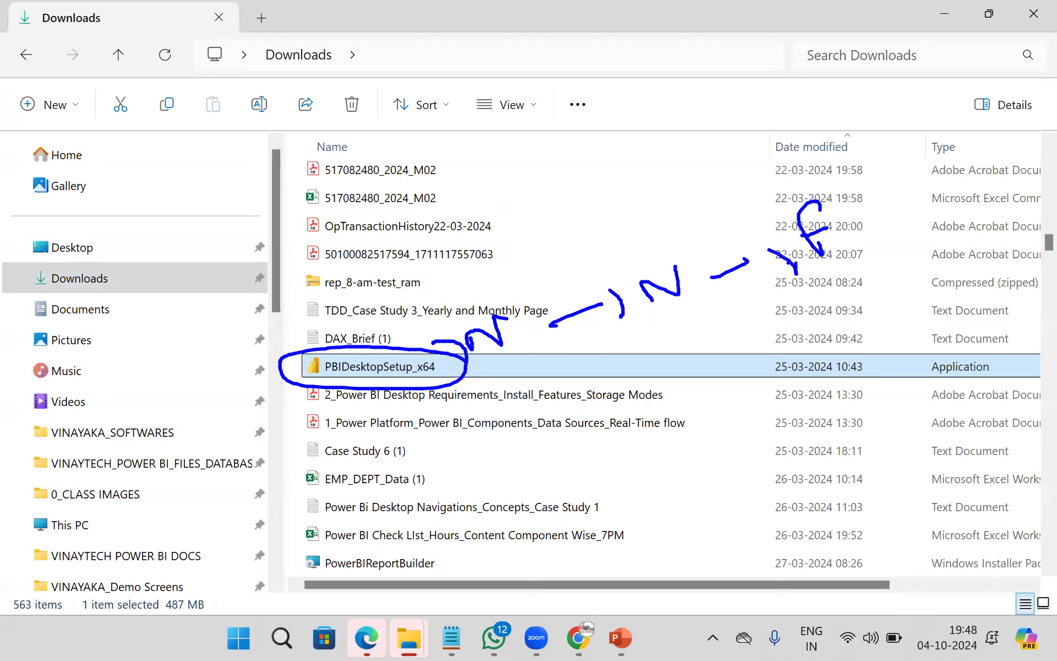
Step: Handwrite "C:\" and "D:\" with check marks and a small ticked box beside the installer, and clear all ink
{"action": "mouse_move", "coordinate": [660, 335]}
{"action": "left_mouse_down"}
{"action": "mouse_move", "coordinate": [665, 354]}
{"action": "mouse_move", "coordinate": [738, 349]}
{"action": "left_mouse_up"}
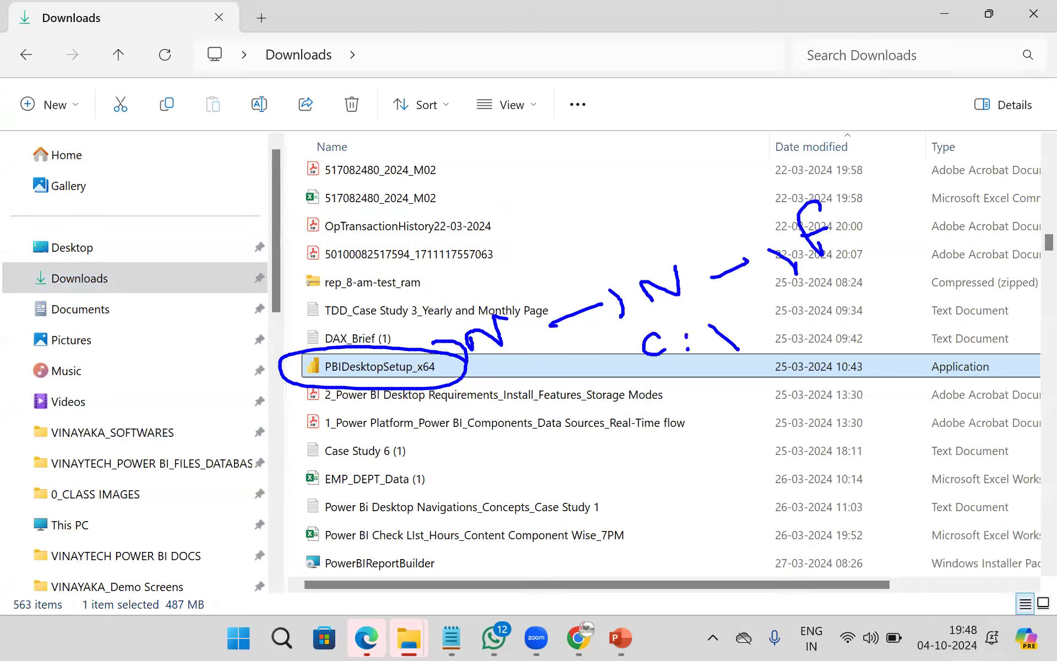
{"action": "mouse_move", "coordinate": [684, 379]}
{"action": "left_mouse_down"}
{"action": "mouse_move", "coordinate": [698, 406]}
{"action": "mouse_move", "coordinate": [748, 395]}
{"action": "left_mouse_up"}
{"action": "left_click_drag", "start_coordinate": [763, 376], "coordinate": [805, 340]}
{"action": "left_click_drag", "start_coordinate": [791, 289], "coordinate": [832, 283]}
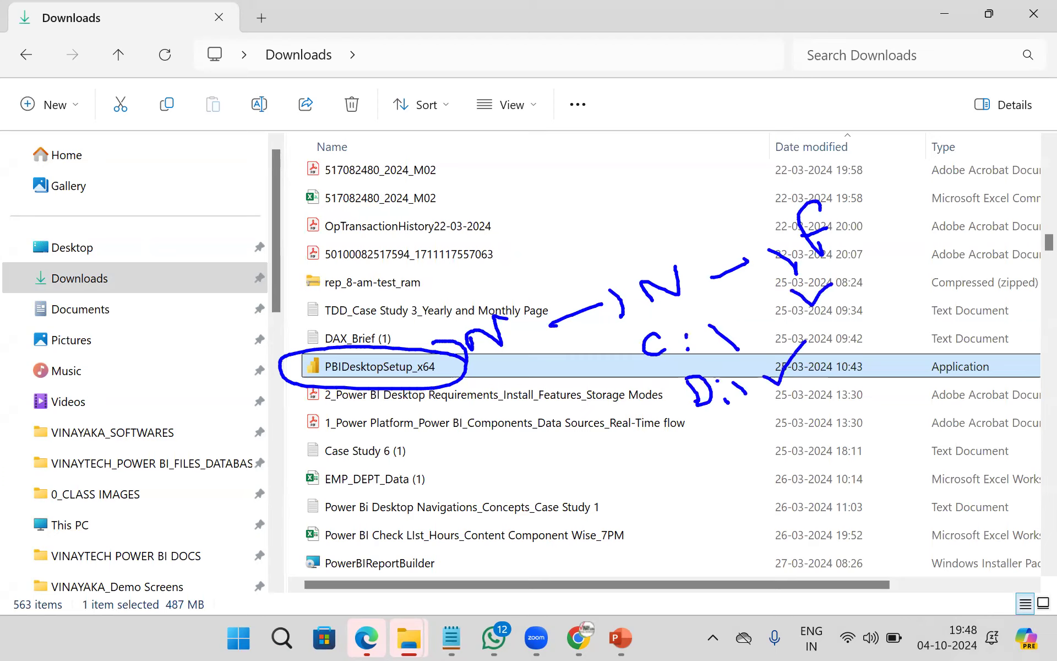
{"action": "mouse_move", "coordinate": [687, 439]}
{"action": "left_mouse_down"}
{"action": "mouse_move", "coordinate": [754, 499]}
{"action": "mouse_move", "coordinate": [695, 449]}
{"action": "mouse_move", "coordinate": [835, 436]}
{"action": "left_mouse_up"}
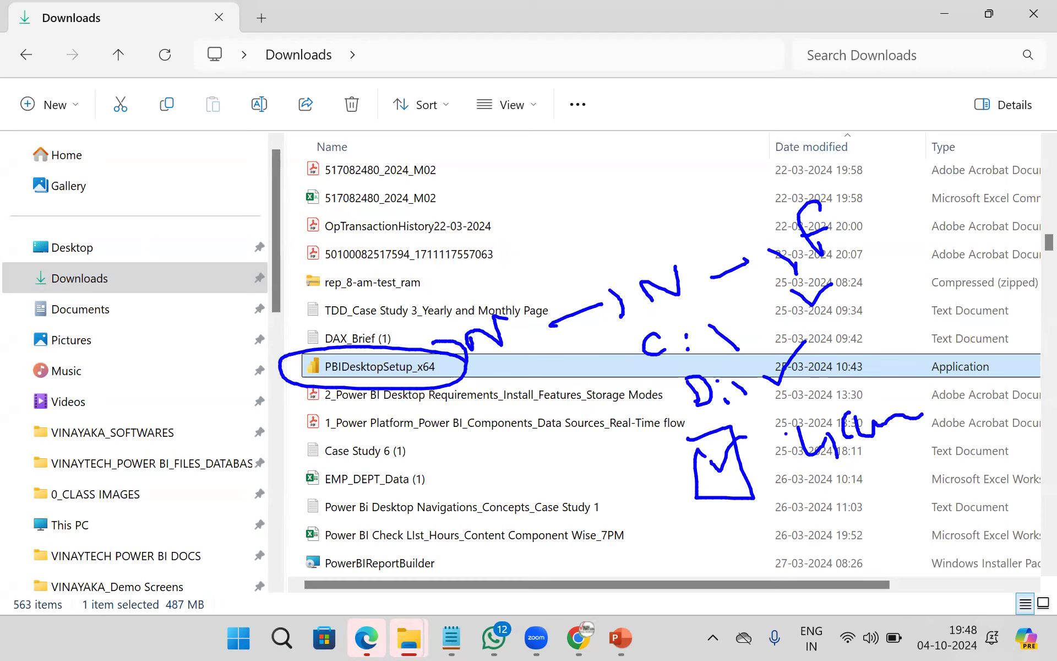
{"action": "key", "text": "Escape"}
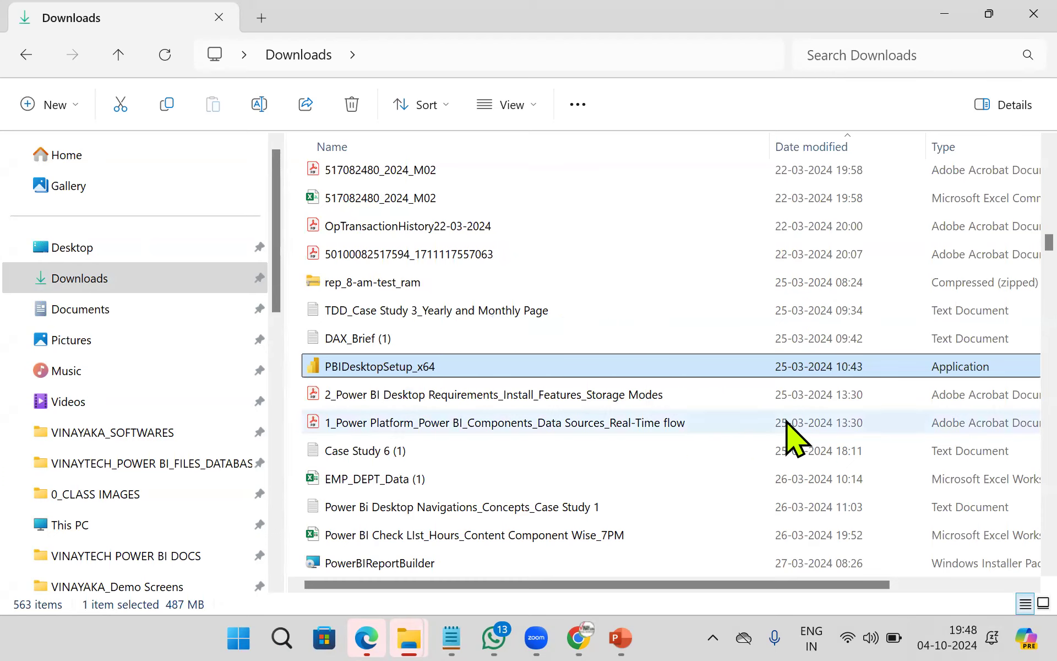
Step: Minimize the Downloads window and the PowerPoint slide show to reveal the desktop
{"action": "left_click", "coordinate": [945, 14]}
{"action": "left_click", "coordinate": [945, 12]}
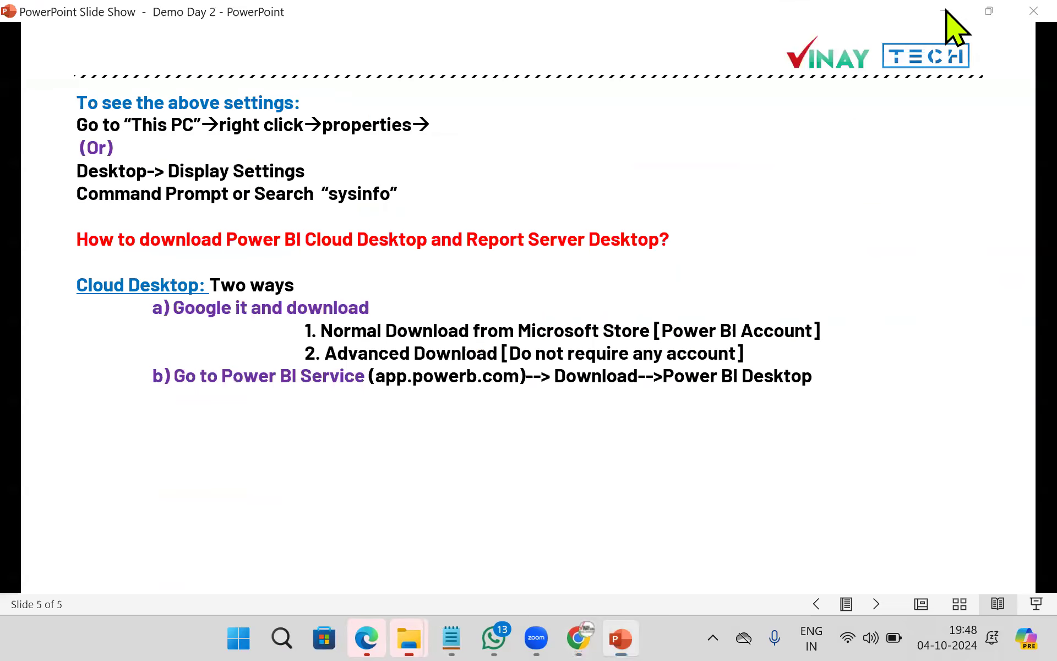
{"action": "left_click", "coordinate": [945, 11]}
{"action": "left_click", "coordinate": [945, 11]}
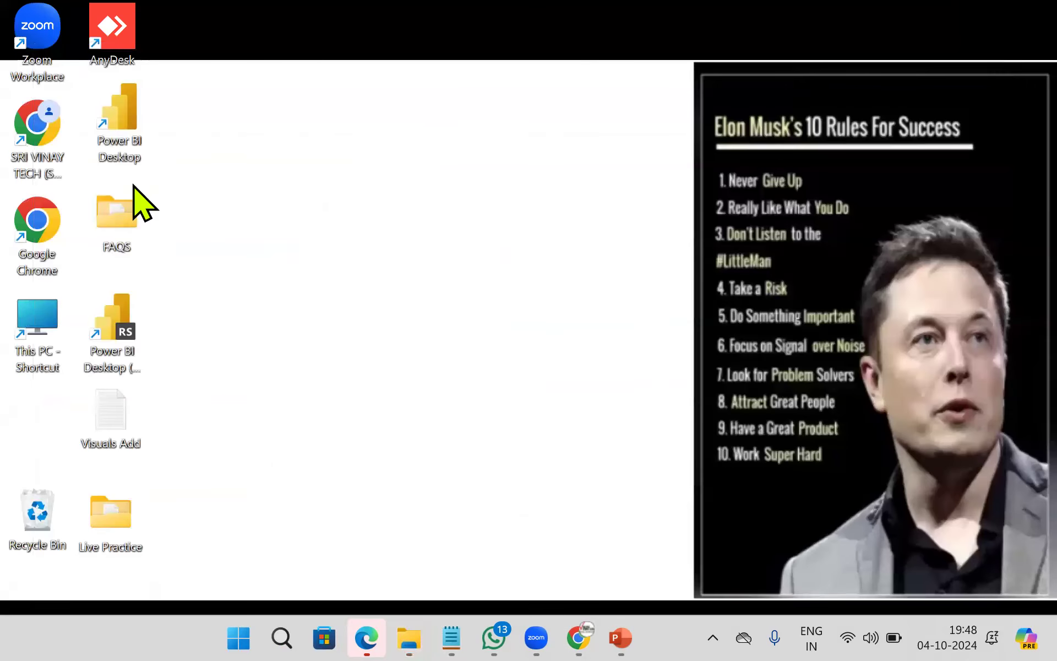
Step: Circle the Power BI Desktop shortcut on the desktop and handwrite "install" beside it with a double underline
{"action": "key", "text": "ctrl+2"}
{"action": "mouse_move", "coordinate": [170, 106]}
{"action": "left_mouse_down"}
{"action": "mouse_move", "coordinate": [65, 163]}
{"action": "mouse_move", "coordinate": [145, 76]}
{"action": "left_mouse_up"}
{"action": "mouse_move", "coordinate": [229, 113]}
{"action": "left_mouse_down"}
{"action": "mouse_move", "coordinate": [216, 94]}
{"action": "mouse_move", "coordinate": [282, 93]}
{"action": "mouse_move", "coordinate": [320, 113]}
{"action": "mouse_move", "coordinate": [336, 69]}
{"action": "mouse_move", "coordinate": [352, 118]}
{"action": "left_mouse_up"}
{"action": "left_click_drag", "start_coordinate": [251, 149], "coordinate": [369, 114]}
{"action": "left_click_drag", "start_coordinate": [236, 177], "coordinate": [337, 158]}
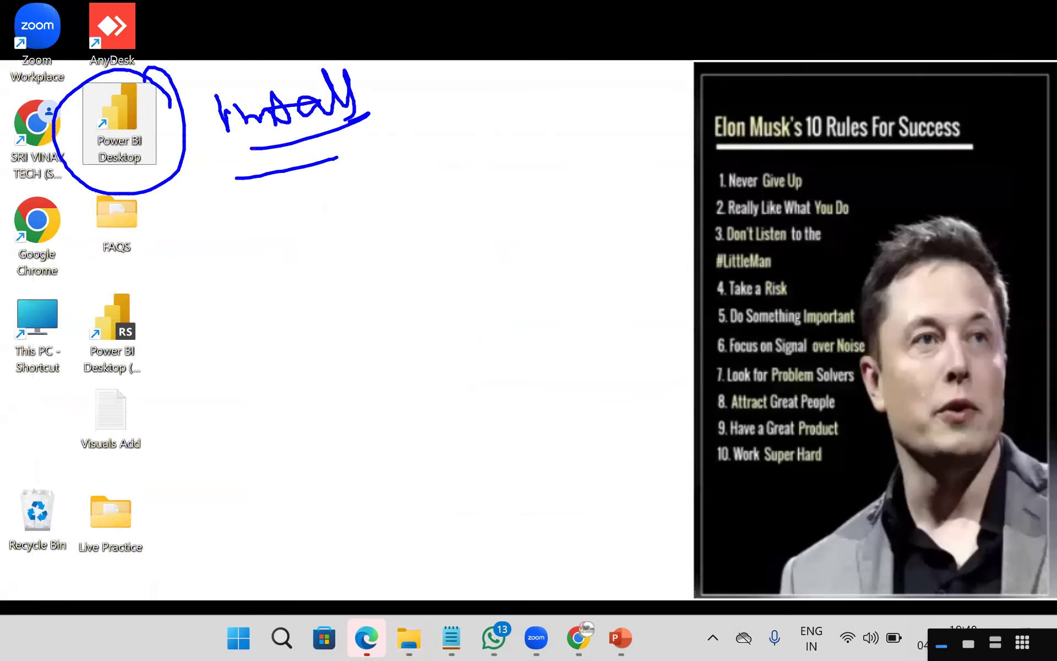
Step: Handwrite "click or open" linked to the Power BI Desktop shortcut, circle Windows search, and clear all ink
{"action": "left_click_drag", "start_coordinate": [195, 190], "coordinate": [244, 216]}
{"action": "left_click_drag", "start_coordinate": [267, 204], "coordinate": [278, 221]}
{"action": "mouse_move", "coordinate": [286, 182]}
{"action": "left_mouse_down"}
{"action": "mouse_move", "coordinate": [287, 193]}
{"action": "mouse_move", "coordinate": [319, 199]}
{"action": "left_mouse_up"}
{"action": "left_click_drag", "start_coordinate": [361, 205], "coordinate": [365, 234]}
{"action": "left_click_drag", "start_coordinate": [378, 169], "coordinate": [380, 229]}
{"action": "mouse_move", "coordinate": [383, 221]}
{"action": "left_mouse_down"}
{"action": "mouse_move", "coordinate": [407, 190]}
{"action": "mouse_move", "coordinate": [420, 224]}
{"action": "left_mouse_up"}
{"action": "left_click_drag", "start_coordinate": [346, 274], "coordinate": [347, 275]}
{"action": "mouse_move", "coordinate": [448, 271]}
{"action": "left_mouse_down"}
{"action": "mouse_move", "coordinate": [440, 289]}
{"action": "mouse_move", "coordinate": [523, 286]}
{"action": "left_mouse_up"}
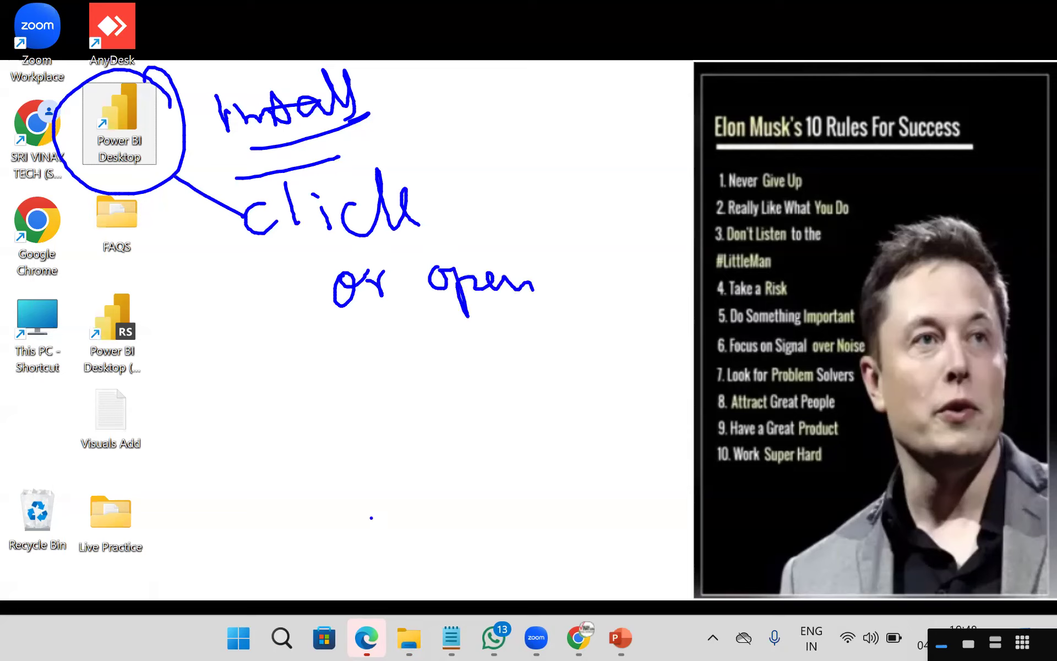
{"action": "mouse_move", "coordinate": [297, 621]}
{"action": "left_mouse_down"}
{"action": "mouse_move", "coordinate": [248, 639]}
{"action": "mouse_move", "coordinate": [306, 610]}
{"action": "left_mouse_up"}
{"action": "left_click_drag", "start_coordinate": [302, 548], "coordinate": [300, 613]}
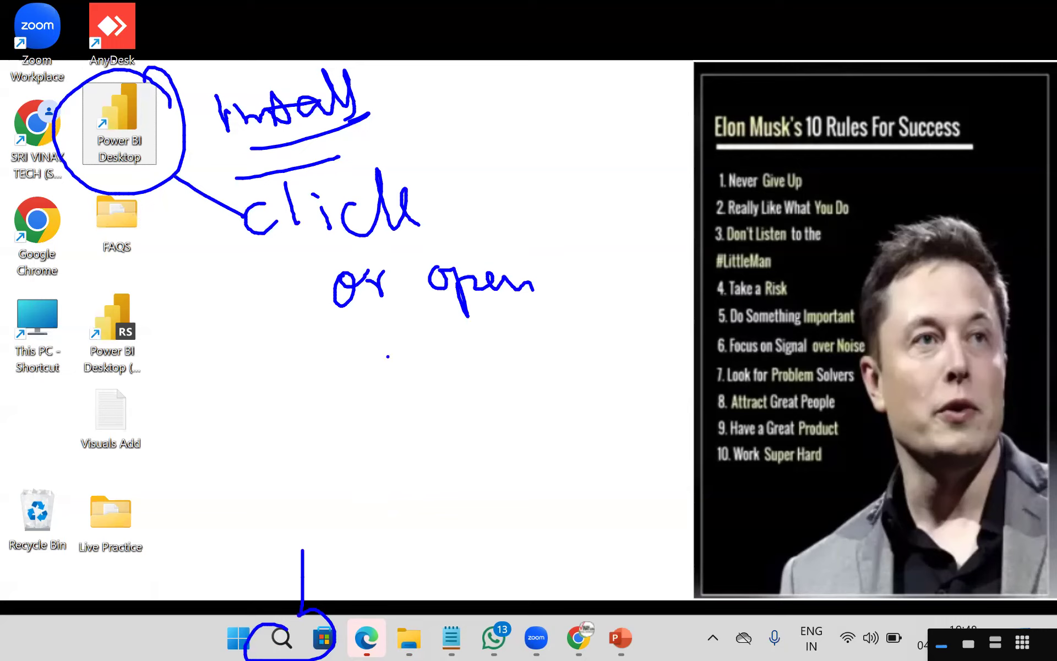
{"action": "key", "text": "Escape"}
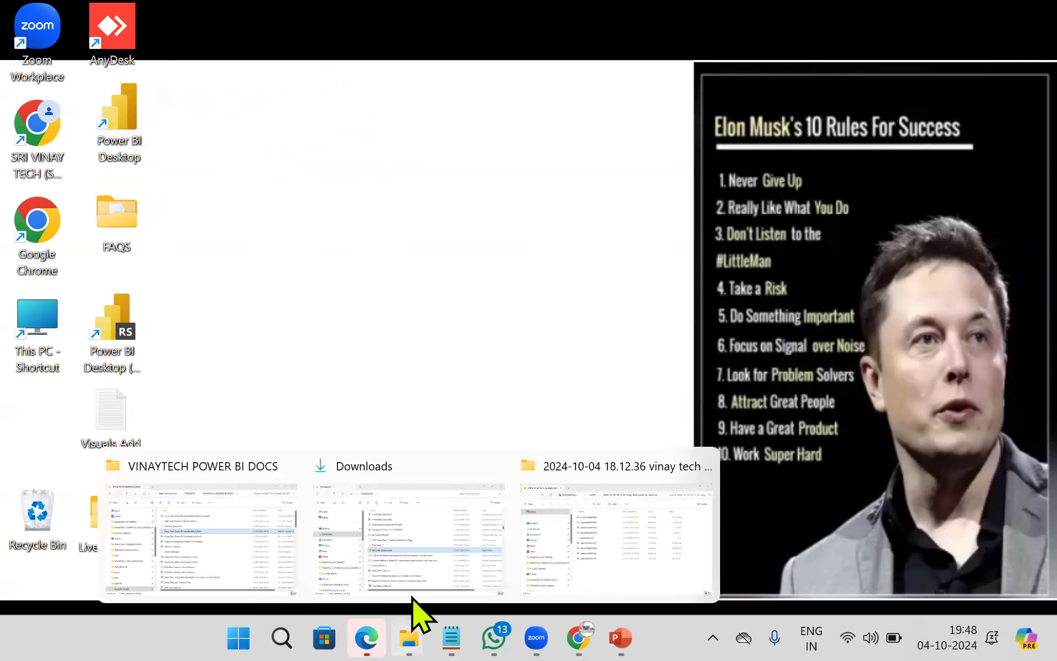
Step: Open Family_Expenses_Daily_Data from GENERAL FILES FOR PRACTICE in drive D's VINAYTECH_POWER BI_FILES_DATABASES_BACKUP_RESTORE_DOC folder
{"action": "scroll", "coordinate": [165, 567], "scroll_direction": "down", "scroll_amount": 10}
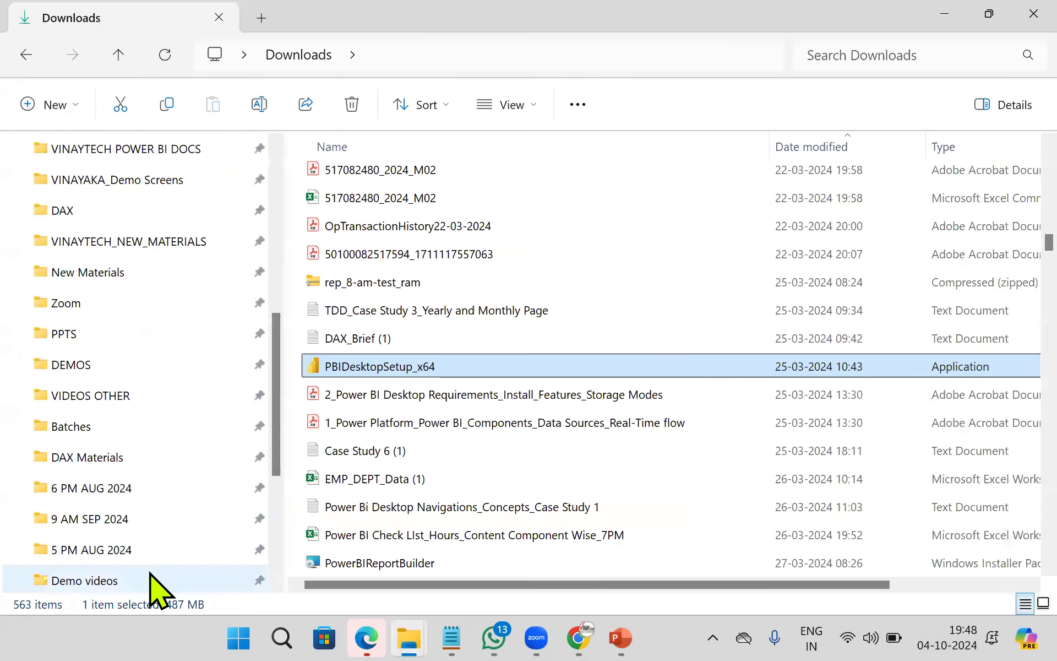
{"action": "left_click", "coordinate": [121, 488]}
{"action": "scroll", "coordinate": [557, 406], "scroll_direction": "down", "scroll_amount": 6}
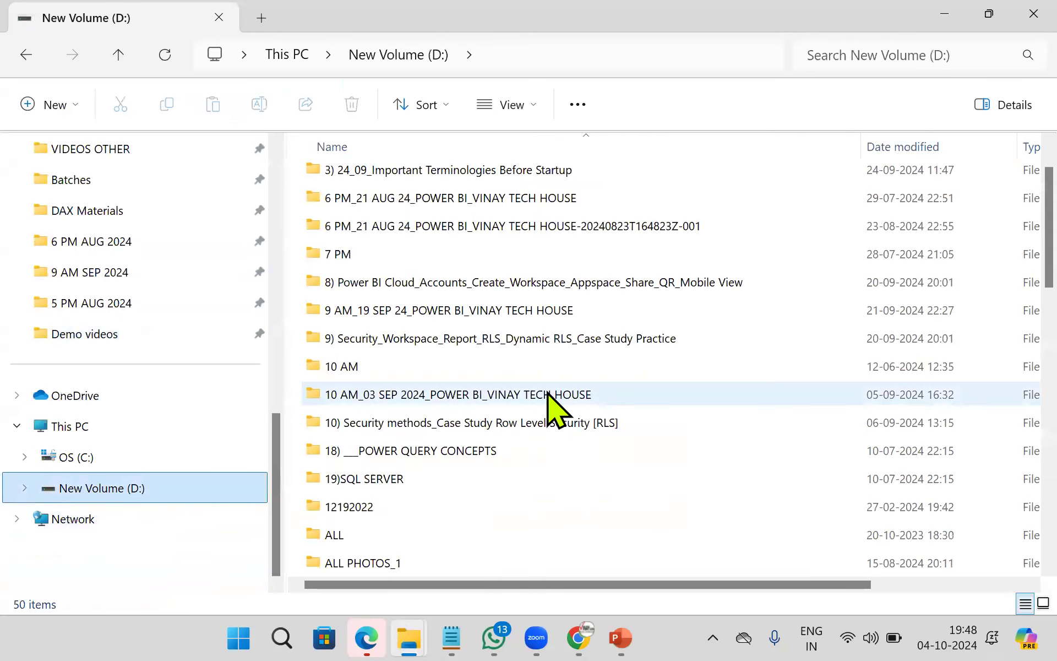
{"action": "double_click", "coordinate": [596, 564]}
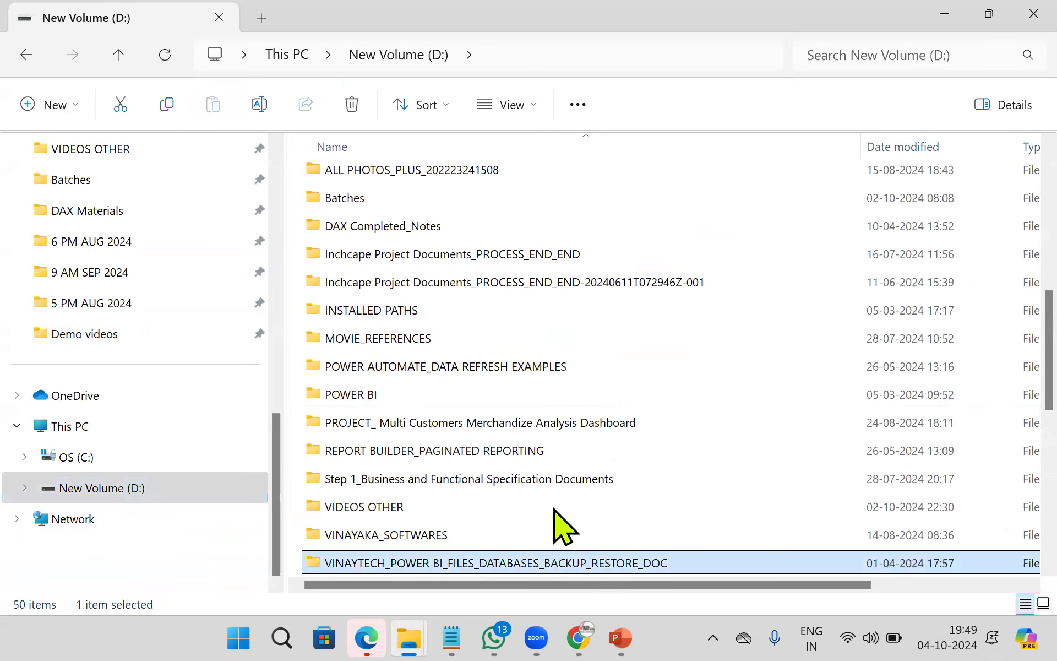
{"action": "left_click", "coordinate": [439, 290]}
{"action": "double_click", "coordinate": [438, 290]}
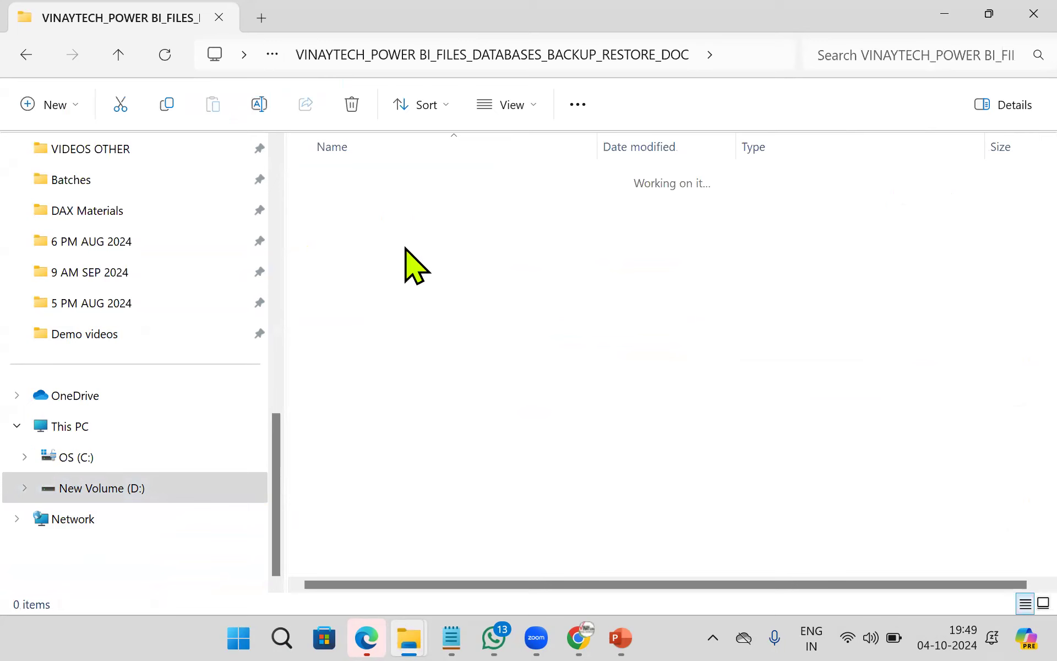
{"action": "double_click", "coordinate": [433, 270]}
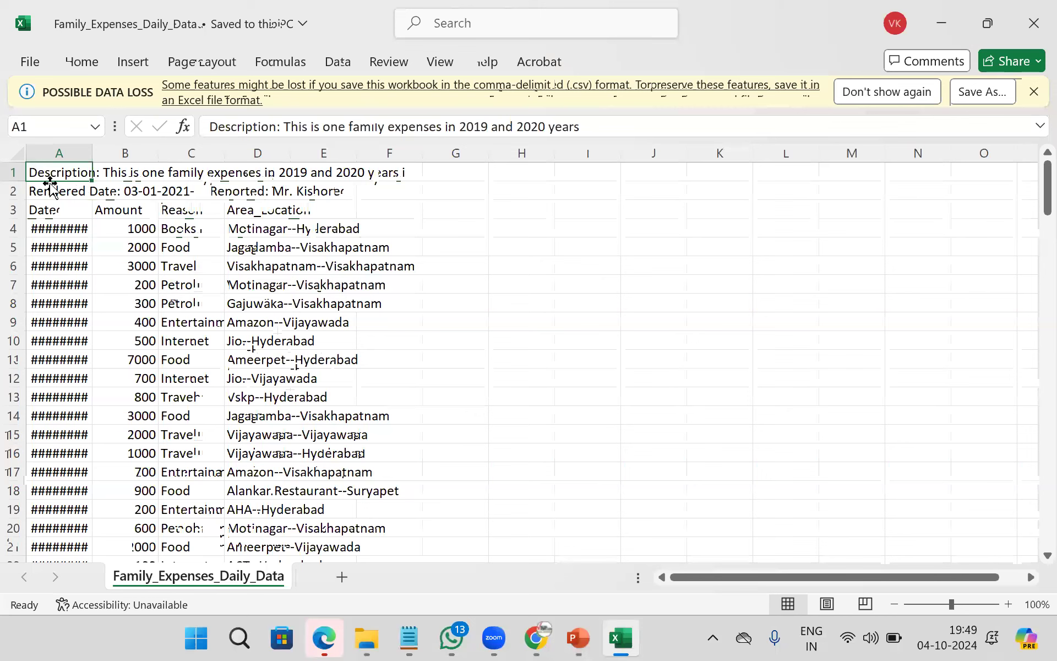
Step: Widen column A to read the dates, and close the Family_Expenses_Daily_Data file without saving
{"action": "left_click_drag", "start_coordinate": [90, 166], "coordinate": [144, 165]}
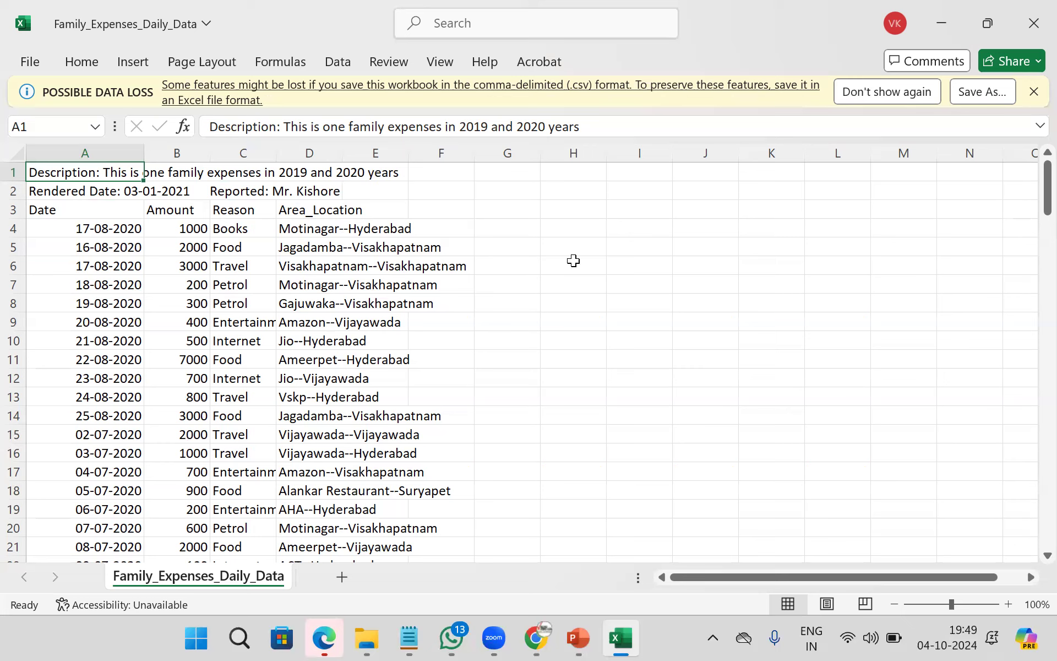
{"action": "left_click", "coordinate": [995, 27]}
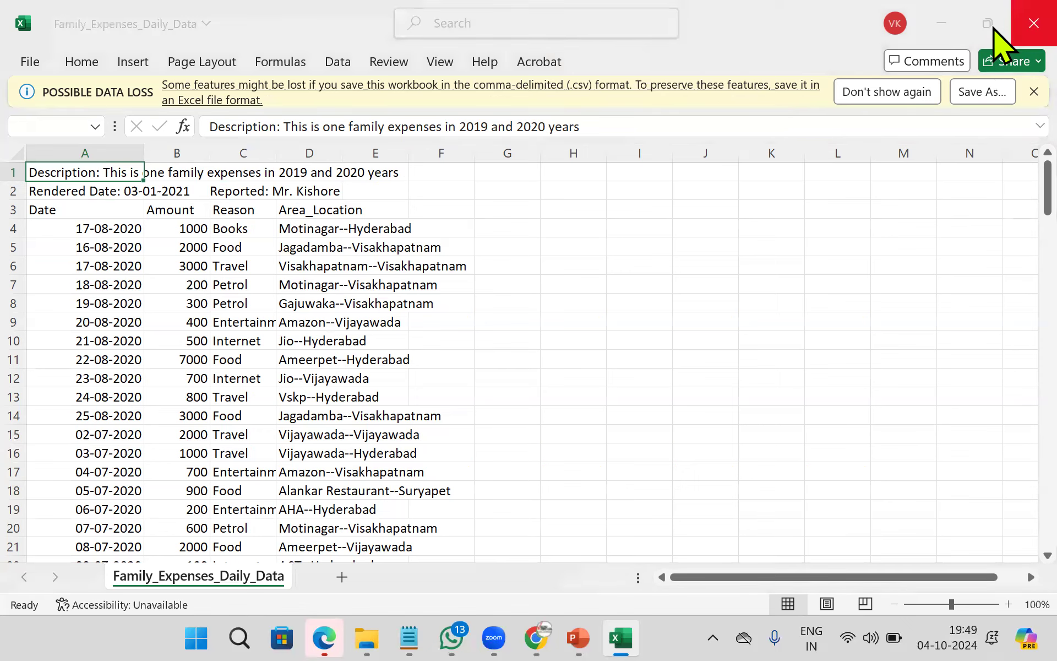
{"action": "left_click", "coordinate": [695, 462]}
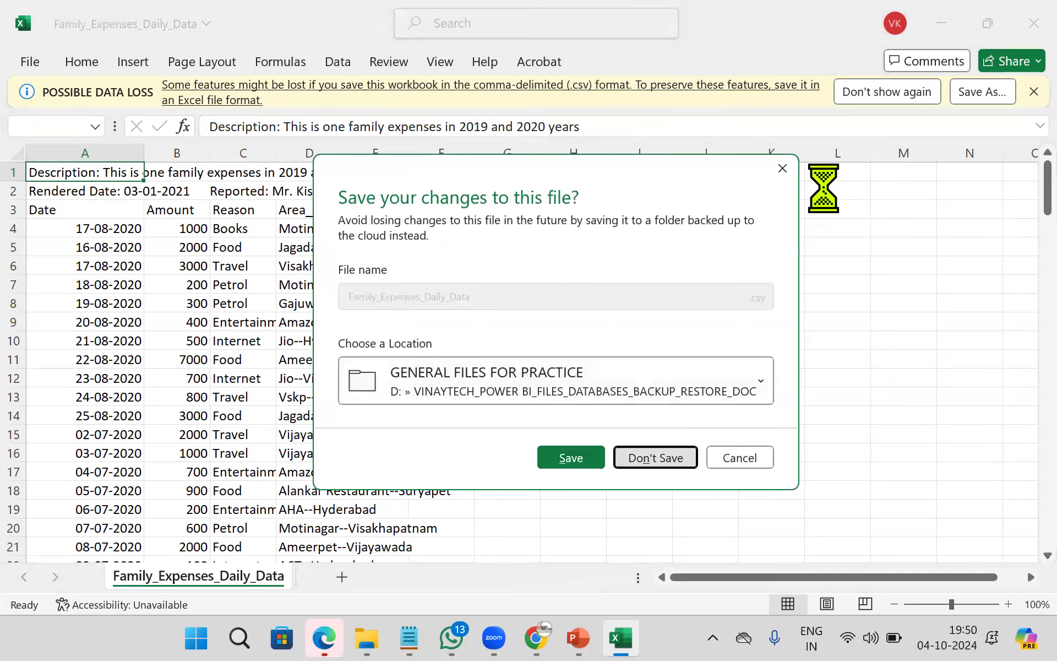
{"action": "left_click", "coordinate": [954, 32]}
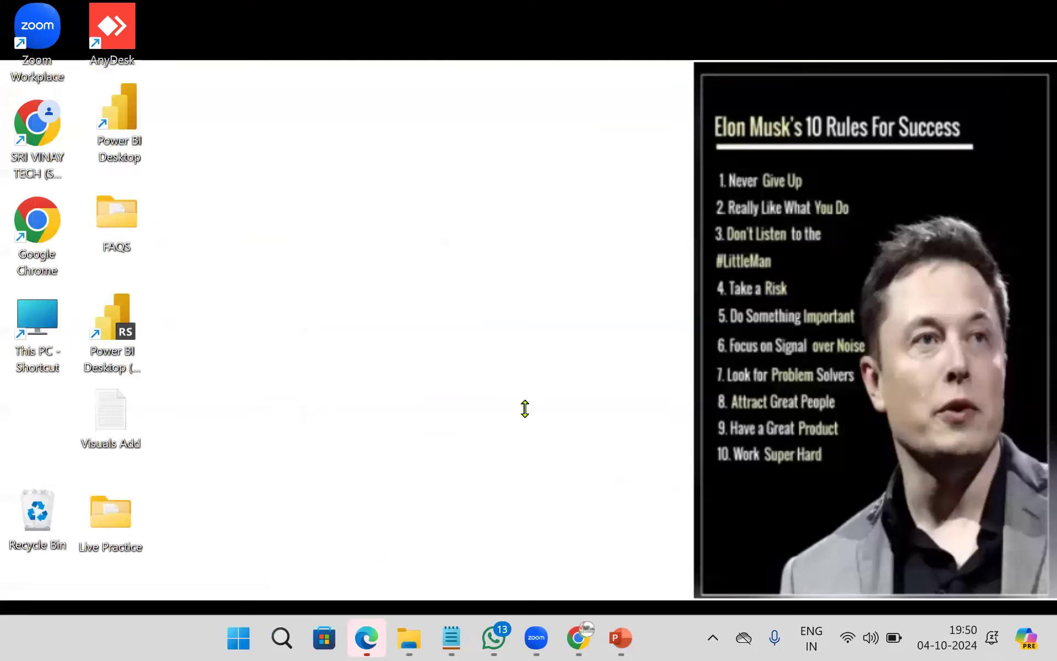
Step: Switch to the Vinay Tech Power BI Demo Session note, highlight the line requesting email address and mobile number, and minimize it
{"action": "mouse_move", "coordinate": [463, 614]}
{"action": "left_click", "coordinate": [391, 559]}
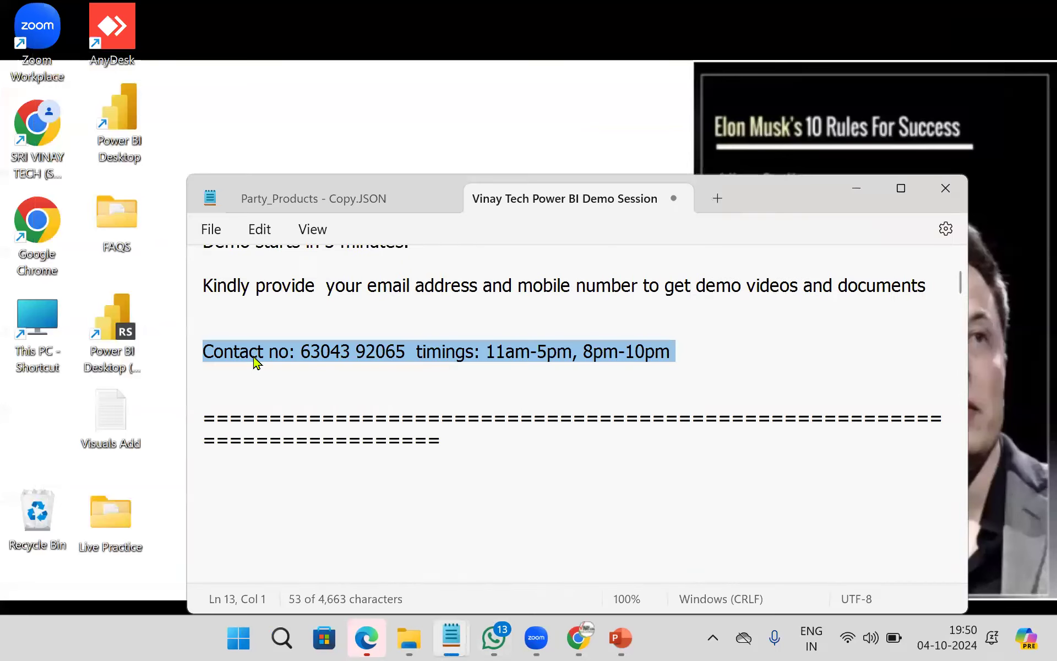
{"action": "left_click", "coordinate": [215, 298]}
{"action": "left_click_drag", "start_coordinate": [209, 286], "coordinate": [469, 290]}
{"action": "left_click_drag", "start_coordinate": [202, 285], "coordinate": [926, 301]}
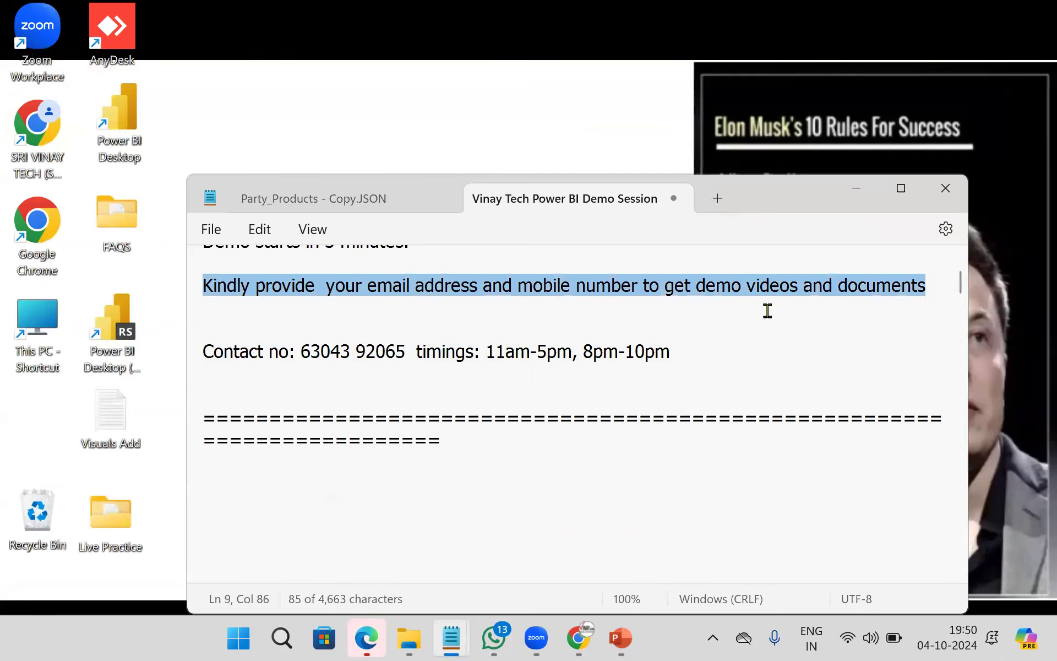
{"action": "key", "text": "alt+Tab"}
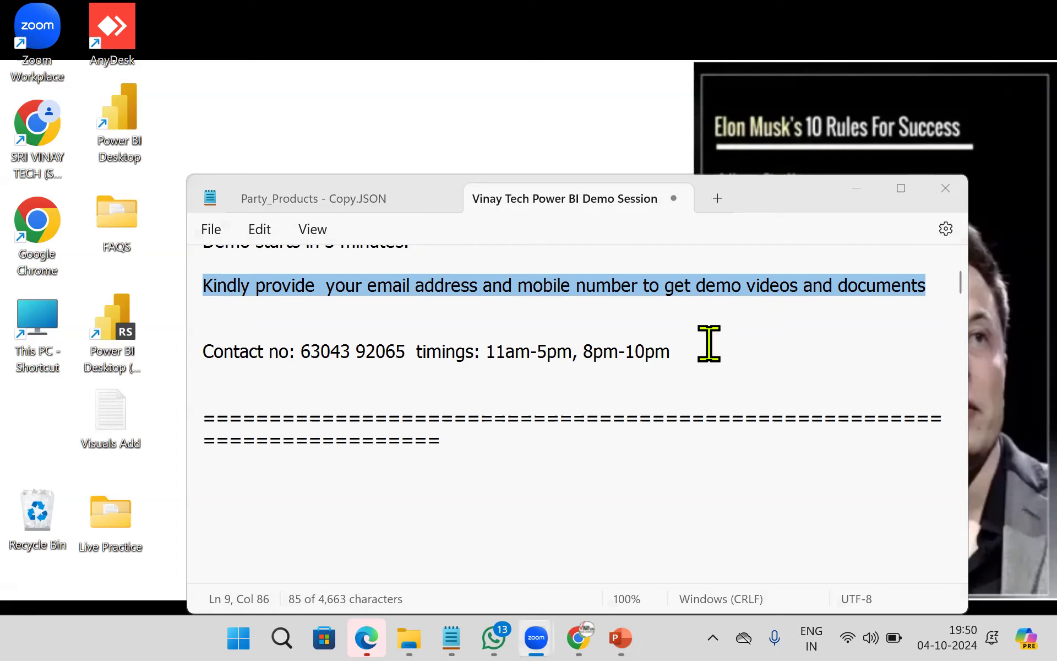
{"action": "left_click", "coordinate": [853, 189]}
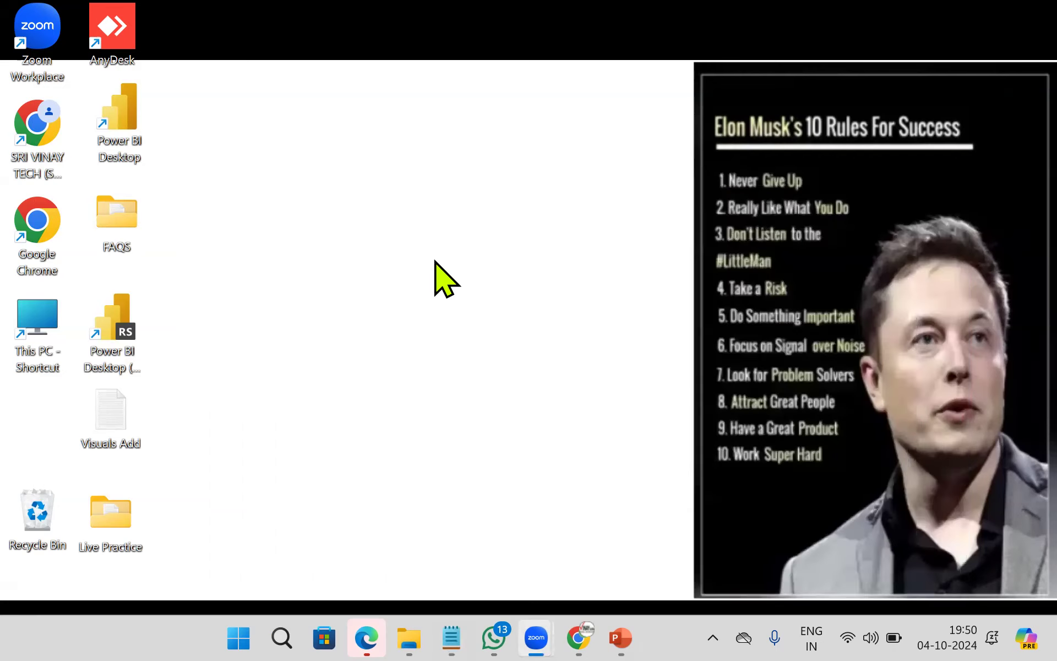
Step: Handwrite "8.15PM" and "Close" on the desktop, underline both, and draw a rounded frame around them
{"action": "left_click_drag", "start_coordinate": [330, 215], "coordinate": [340, 232]}
{"action": "left_click", "coordinate": [361, 247]}
{"action": "left_click", "coordinate": [406, 219]}
{"action": "mouse_move", "coordinate": [386, 213]}
{"action": "left_mouse_down"}
{"action": "mouse_move", "coordinate": [393, 253]}
{"action": "mouse_move", "coordinate": [407, 251]}
{"action": "mouse_move", "coordinate": [433, 209]}
{"action": "left_mouse_up"}
{"action": "mouse_move", "coordinate": [446, 219]}
{"action": "left_mouse_down"}
{"action": "mouse_move", "coordinate": [457, 260]}
{"action": "mouse_move", "coordinate": [474, 205]}
{"action": "mouse_move", "coordinate": [523, 248]}
{"action": "left_mouse_up"}
{"action": "left_click_drag", "start_coordinate": [382, 288], "coordinate": [599, 256]}
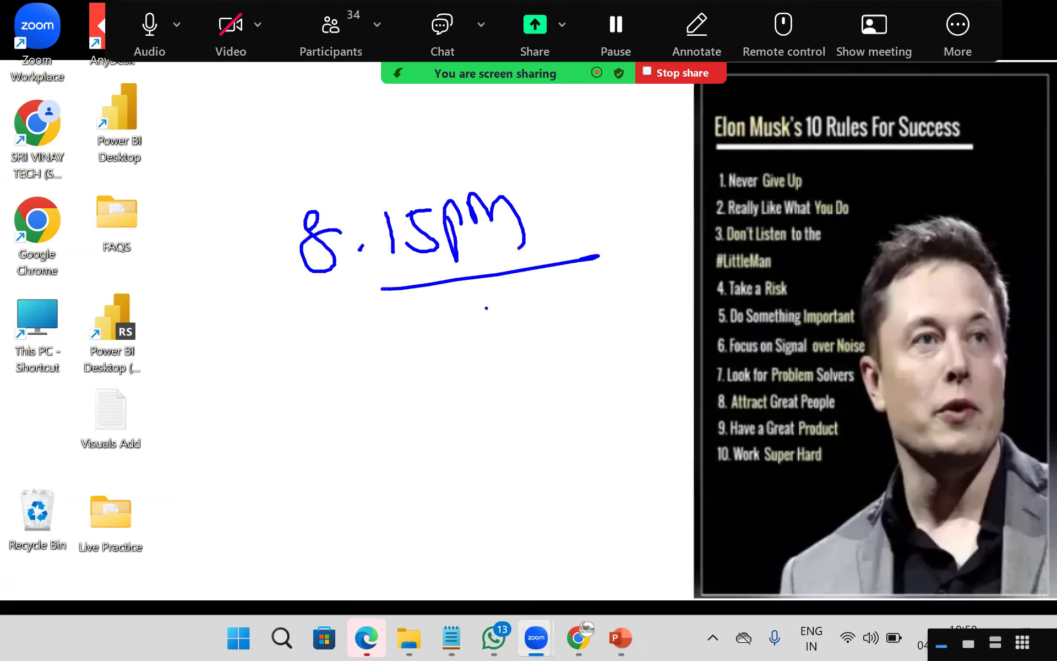
{"action": "mouse_move", "coordinate": [406, 333]}
{"action": "left_mouse_down"}
{"action": "mouse_move", "coordinate": [486, 366]}
{"action": "mouse_move", "coordinate": [541, 357]}
{"action": "left_mouse_up"}
{"action": "left_click_drag", "start_coordinate": [453, 412], "coordinate": [569, 399]}
{"action": "mouse_move", "coordinate": [493, 427]}
{"action": "left_mouse_down"}
{"action": "mouse_move", "coordinate": [602, 426]}
{"action": "mouse_move", "coordinate": [334, 393]}
{"action": "mouse_move", "coordinate": [591, 424]}
{"action": "left_mouse_up"}
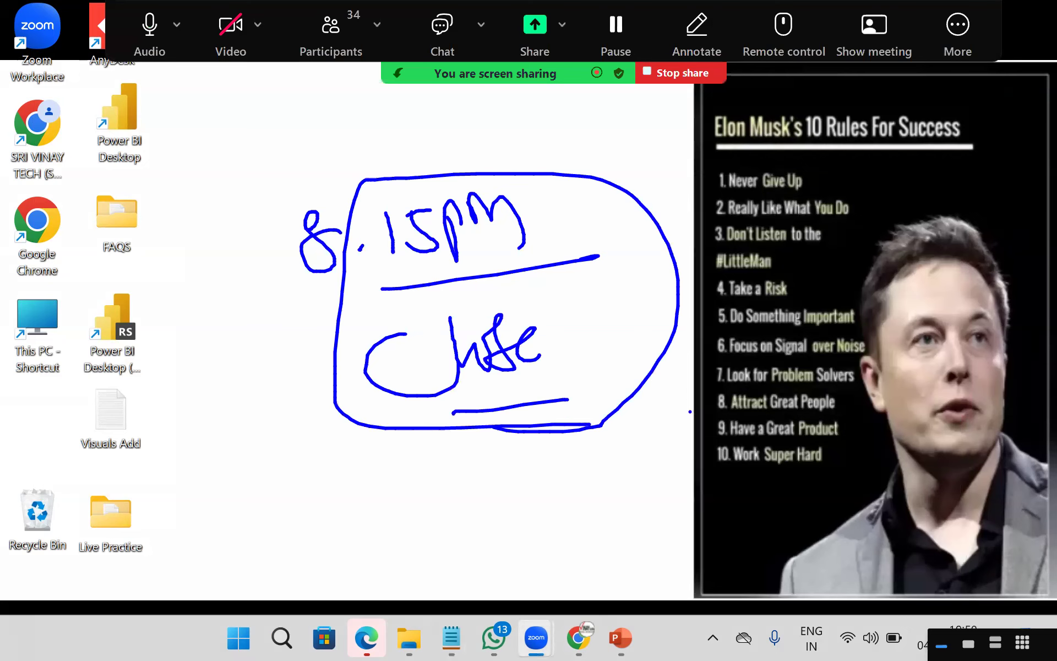
Step: Handwrite "Story time." below the framed note on the desktop
{"action": "left_click_drag", "start_coordinate": [351, 452], "coordinate": [314, 519]}
{"action": "mouse_move", "coordinate": [363, 441]}
{"action": "left_mouse_down"}
{"action": "mouse_move", "coordinate": [366, 502]}
{"action": "mouse_move", "coordinate": [393, 469]}
{"action": "left_mouse_up"}
{"action": "mouse_move", "coordinate": [375, 474]}
{"action": "left_mouse_down"}
{"action": "mouse_move", "coordinate": [406, 484]}
{"action": "mouse_move", "coordinate": [439, 548]}
{"action": "left_mouse_up"}
{"action": "left_click_drag", "start_coordinate": [452, 435], "coordinate": [478, 493]}
{"action": "left_click_drag", "start_coordinate": [458, 481], "coordinate": [557, 498]}
{"action": "left_click", "coordinate": [593, 497]}
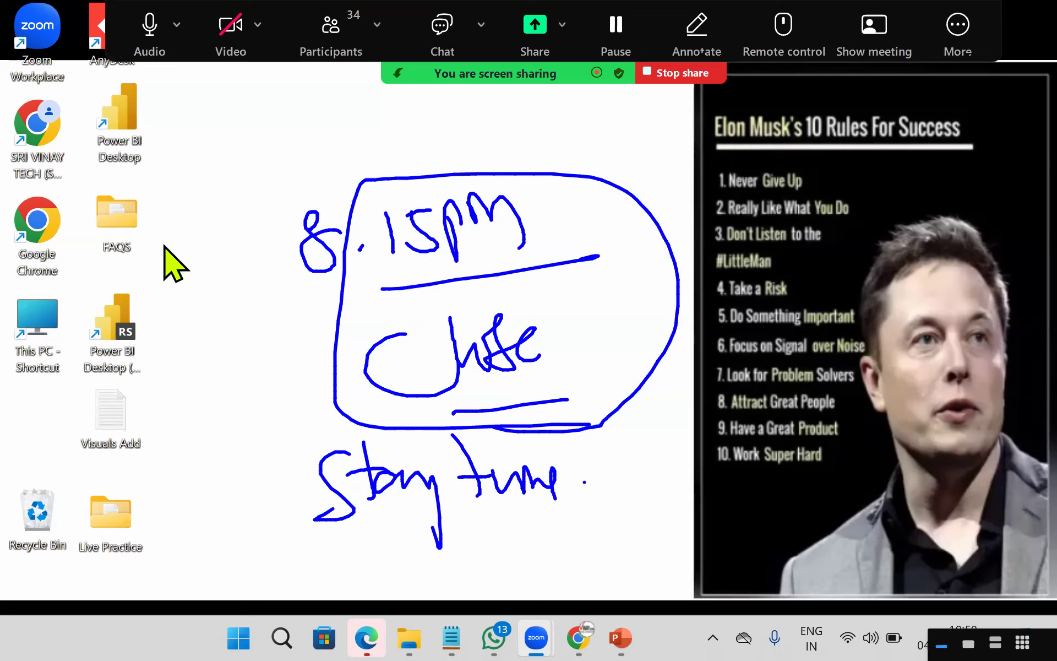
Step: Launch Power BI Desktop from its desktop shortcut and start a blank report
{"action": "double_click", "coordinate": [123, 165]}
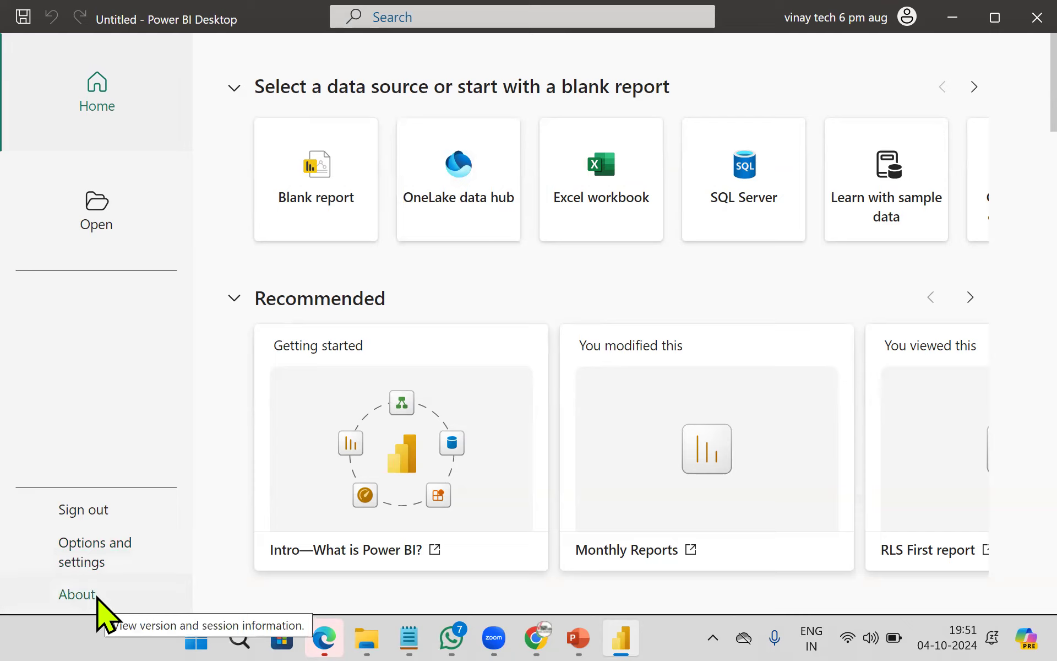
{"action": "left_click", "coordinate": [279, 198]}
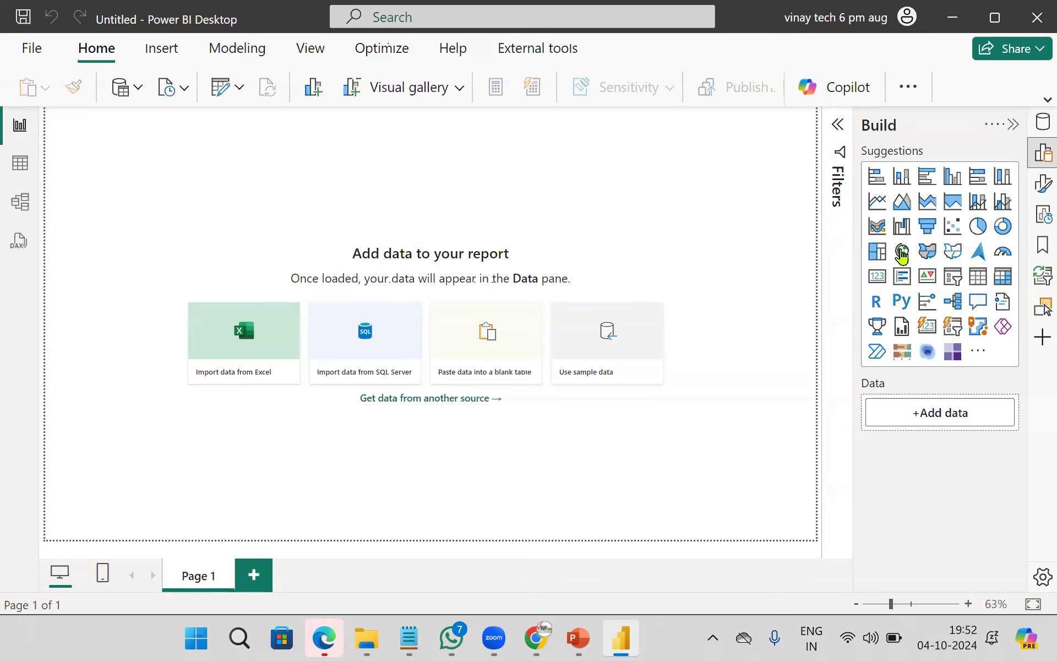
Step: View the common data sources offered for import, and expand the ribbon to its full layout
{"action": "left_click", "coordinate": [138, 89]}
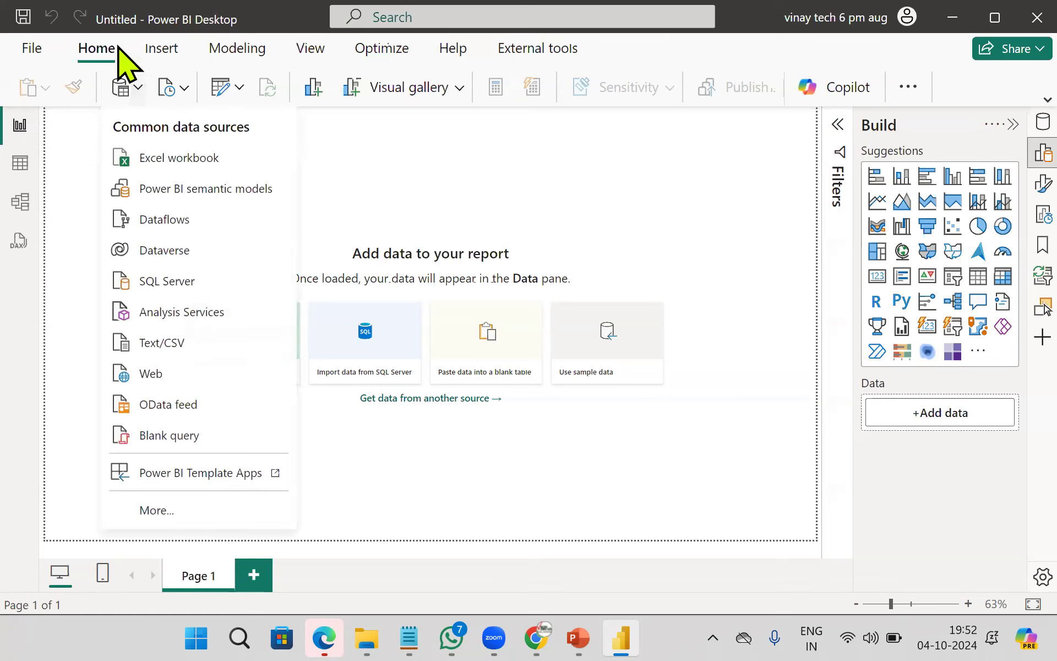
{"action": "left_click", "coordinate": [719, 202]}
{"action": "left_click", "coordinate": [1046, 100]}
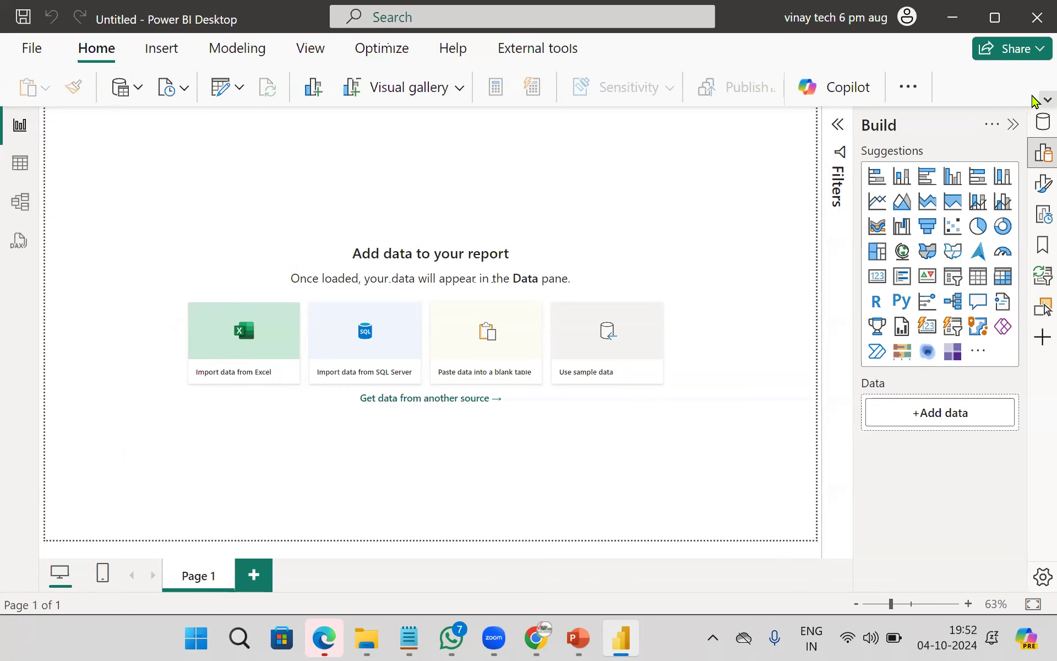
{"action": "left_click", "coordinate": [957, 347]}
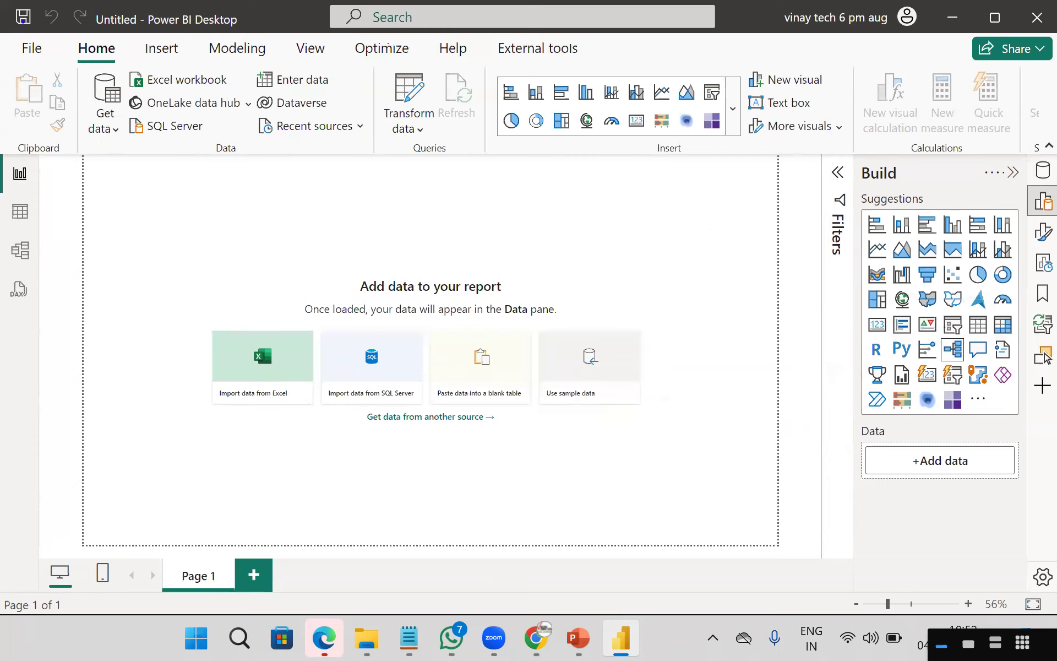
Step: Circle the Save control, report title and signed-in account, and handwrite labels by the title and the window controls
{"action": "mouse_move", "coordinate": [30, 15]}
{"action": "left_mouse_down"}
{"action": "mouse_move", "coordinate": [1, 12]}
{"action": "mouse_move", "coordinate": [114, 1]}
{"action": "mouse_move", "coordinate": [86, 7]}
{"action": "mouse_move", "coordinate": [187, 43]}
{"action": "mouse_move", "coordinate": [155, 3]}
{"action": "left_mouse_up"}
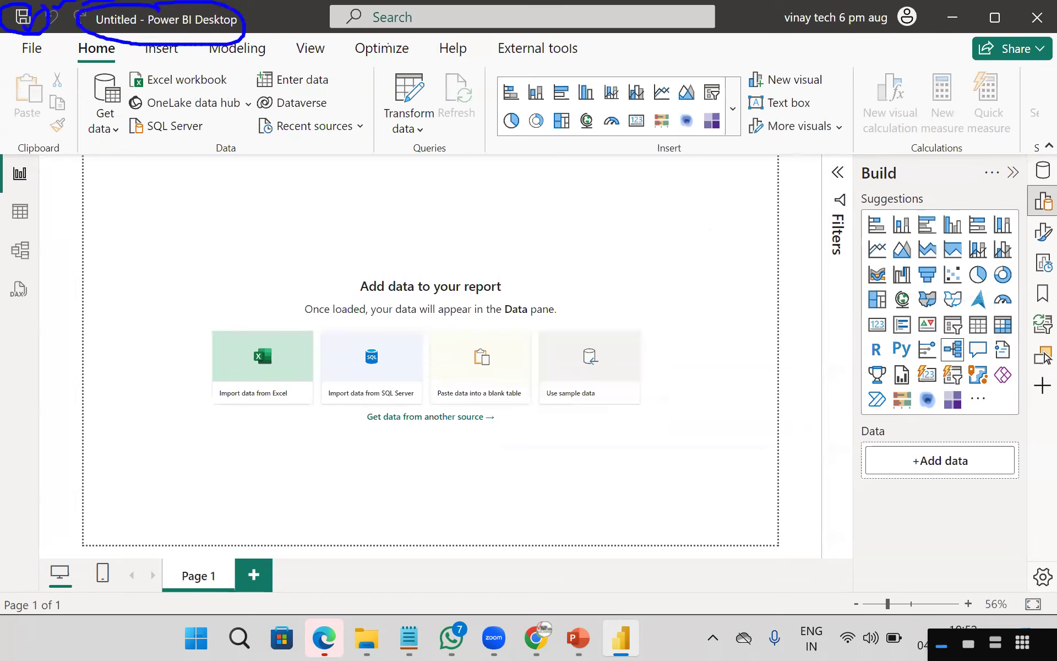
{"action": "mouse_move", "coordinate": [256, 1]}
{"action": "left_mouse_down"}
{"action": "mouse_move", "coordinate": [266, 22]}
{"action": "mouse_move", "coordinate": [282, 2]}
{"action": "left_mouse_up"}
{"action": "left_click_drag", "start_coordinate": [286, 5], "coordinate": [284, 22]}
{"action": "mouse_move", "coordinate": [768, 2]}
{"action": "left_mouse_down"}
{"action": "mouse_move", "coordinate": [803, 44]}
{"action": "mouse_move", "coordinate": [910, 21]}
{"action": "mouse_move", "coordinate": [838, 2]}
{"action": "left_mouse_up"}
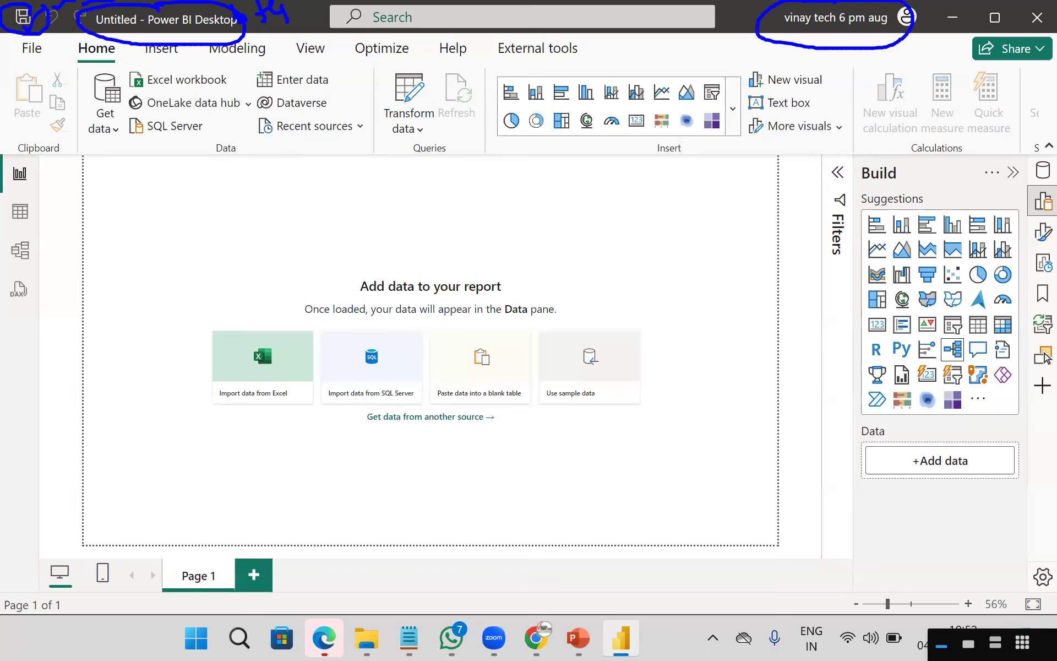
{"action": "mouse_move", "coordinate": [934, 44]}
{"action": "left_mouse_down"}
{"action": "mouse_move", "coordinate": [994, 30]}
{"action": "mouse_move", "coordinate": [1055, 37]}
{"action": "left_mouse_up"}
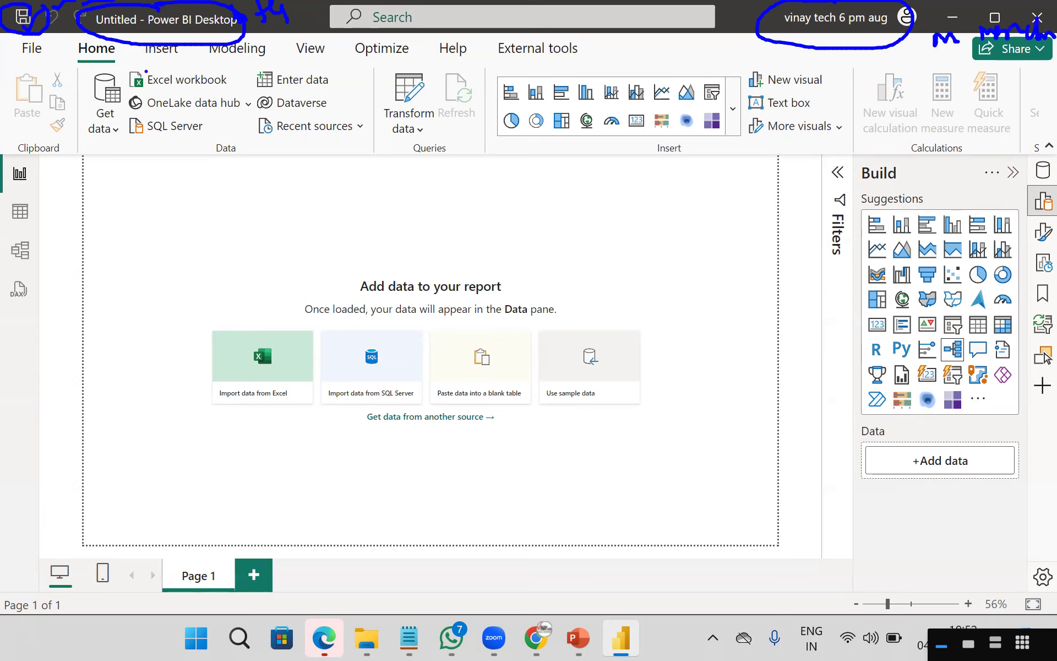
Step: Frame the row of menu tabs with a rectangle and label it "menu tab"
{"action": "mouse_move", "coordinate": [6, 40]}
{"action": "left_mouse_down"}
{"action": "mouse_move", "coordinate": [233, 66]}
{"action": "mouse_move", "coordinate": [633, 66]}
{"action": "left_mouse_up"}
{"action": "type", "text": "menu tab"}
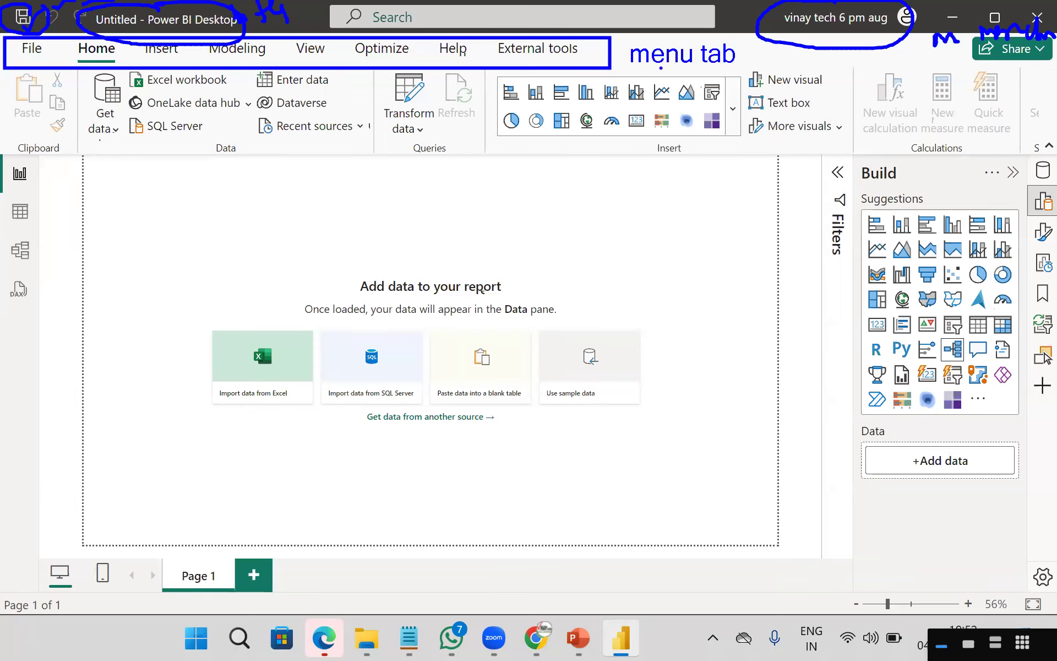
{"action": "type", "text": "."}
Step: Circle the Home tab and add the text label "ribbon options" over the ribbon commands
{"action": "mouse_move", "coordinate": [121, 34]}
{"action": "left_mouse_down"}
{"action": "mouse_move", "coordinate": [89, 32]}
{"action": "mouse_move", "coordinate": [67, 66]}
{"action": "mouse_move", "coordinate": [113, 46]}
{"action": "left_mouse_up"}
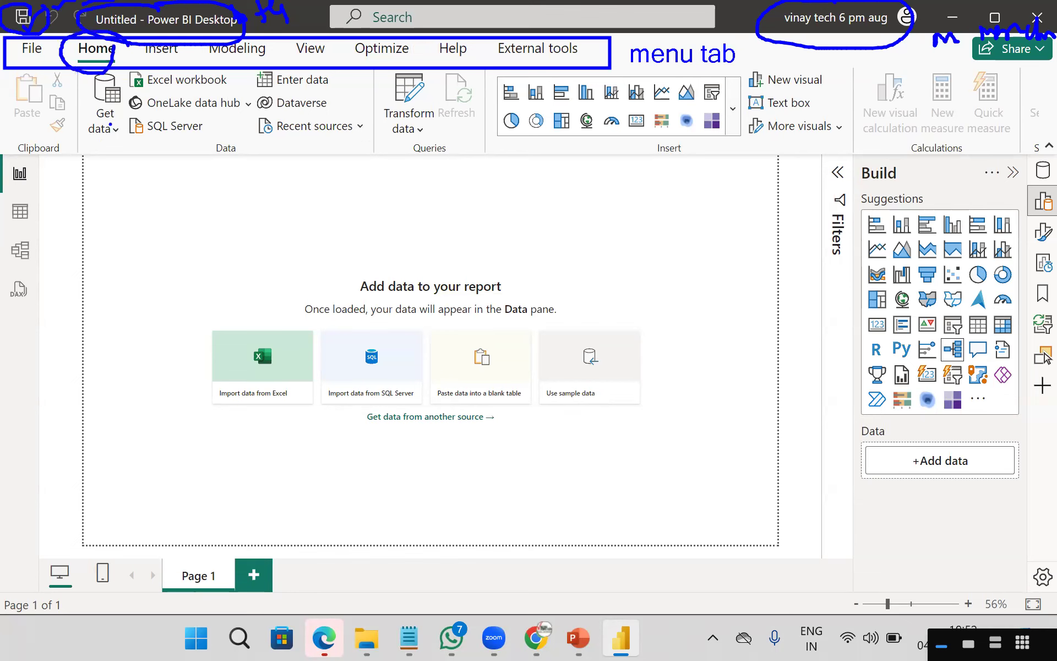
{"action": "type", "text": "t"}
{"action": "type", "text": "ribbon opto"}
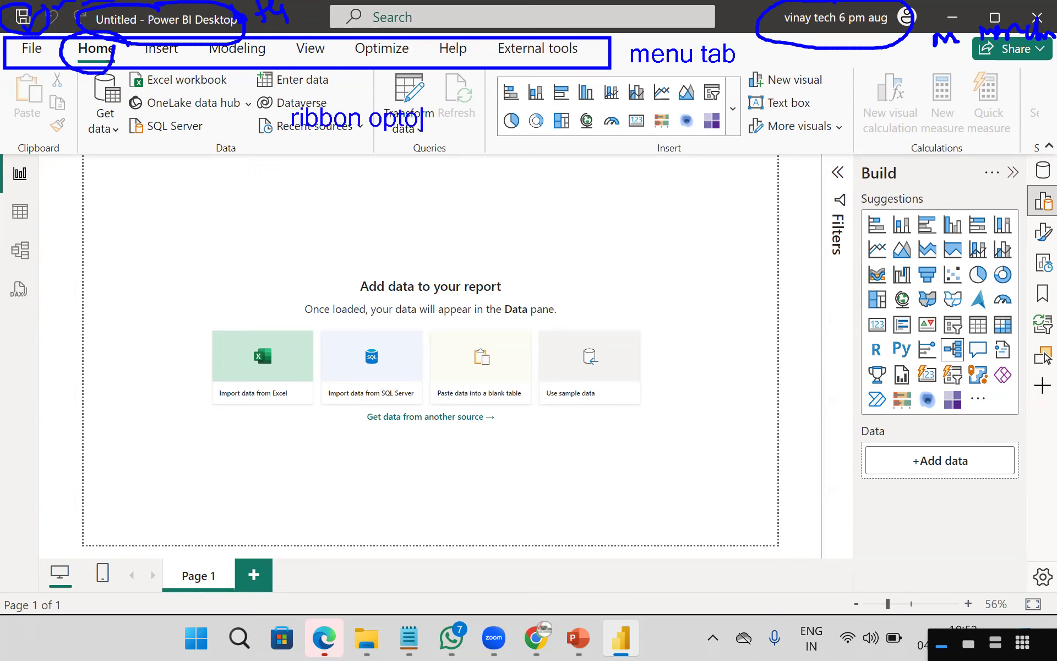
{"action": "key", "text": "BackSpace"}
{"action": "type", "text": "ions"}
{"action": "key", "text": "Escape"}
Step: Frame the report, table, model and DAX view icons with a rectangle and label it "views" underneath
{"action": "left_click_drag", "start_coordinate": [2, 148], "coordinate": [42, 359]}
{"action": "left_click", "coordinate": [4, 384]}
{"action": "type", "text": "views"}
{"action": "key", "text": "Escape"}
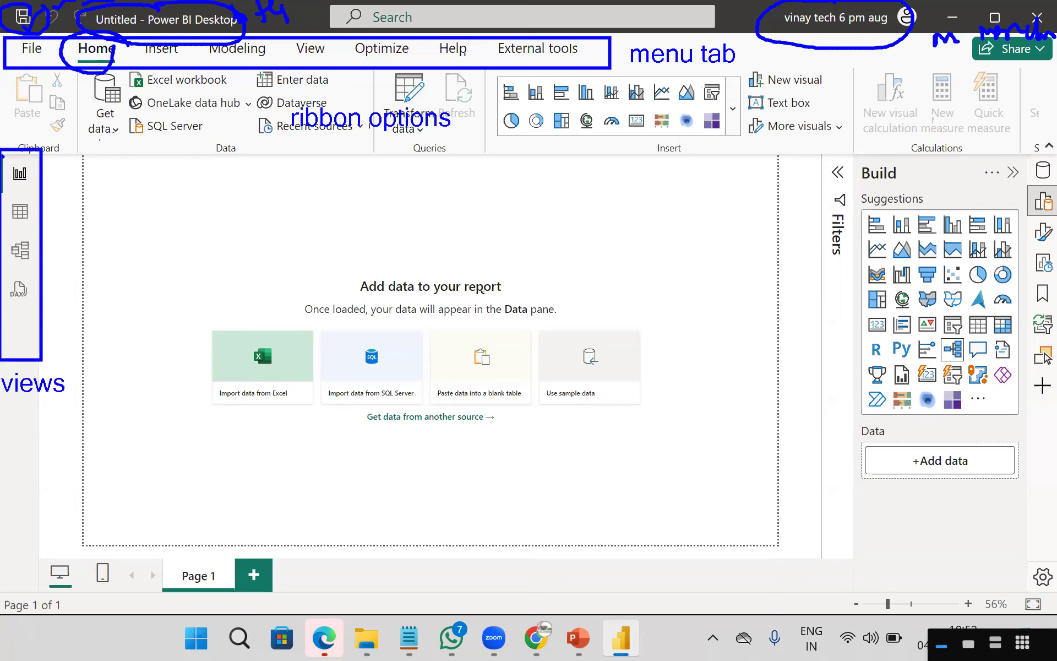
Step: Handwrite "1hr" on the blank canvas above the add-data heading, circle it and scribble over it
{"action": "left_click_drag", "start_coordinate": [387, 224], "coordinate": [391, 272]}
{"action": "mouse_move", "coordinate": [402, 223]}
{"action": "left_mouse_down"}
{"action": "mouse_move", "coordinate": [417, 248]}
{"action": "mouse_move", "coordinate": [465, 236]}
{"action": "left_mouse_up"}
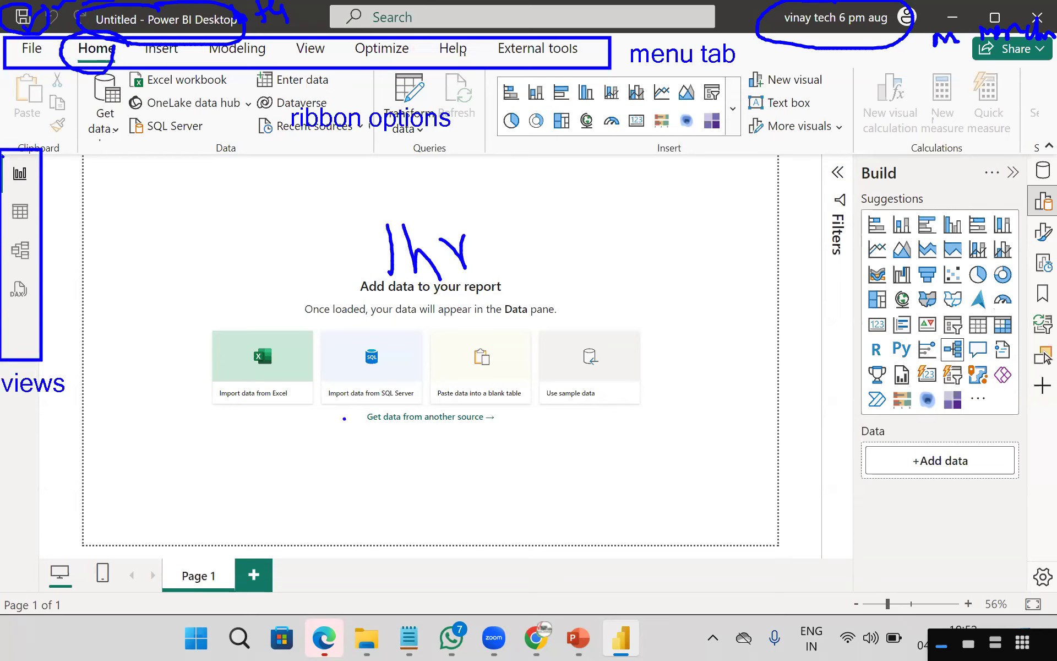
{"action": "mouse_move", "coordinate": [516, 251]}
{"action": "left_mouse_down"}
{"action": "mouse_move", "coordinate": [364, 185]}
{"action": "mouse_move", "coordinate": [495, 302]}
{"action": "mouse_move", "coordinate": [477, 210]}
{"action": "left_mouse_up"}
{"action": "left_click_drag", "start_coordinate": [394, 253], "coordinate": [460, 260]}
{"action": "mouse_move", "coordinate": [396, 275]}
{"action": "left_mouse_down"}
{"action": "mouse_move", "coordinate": [441, 242]}
{"action": "mouse_move", "coordinate": [422, 243]}
{"action": "left_mouse_up"}
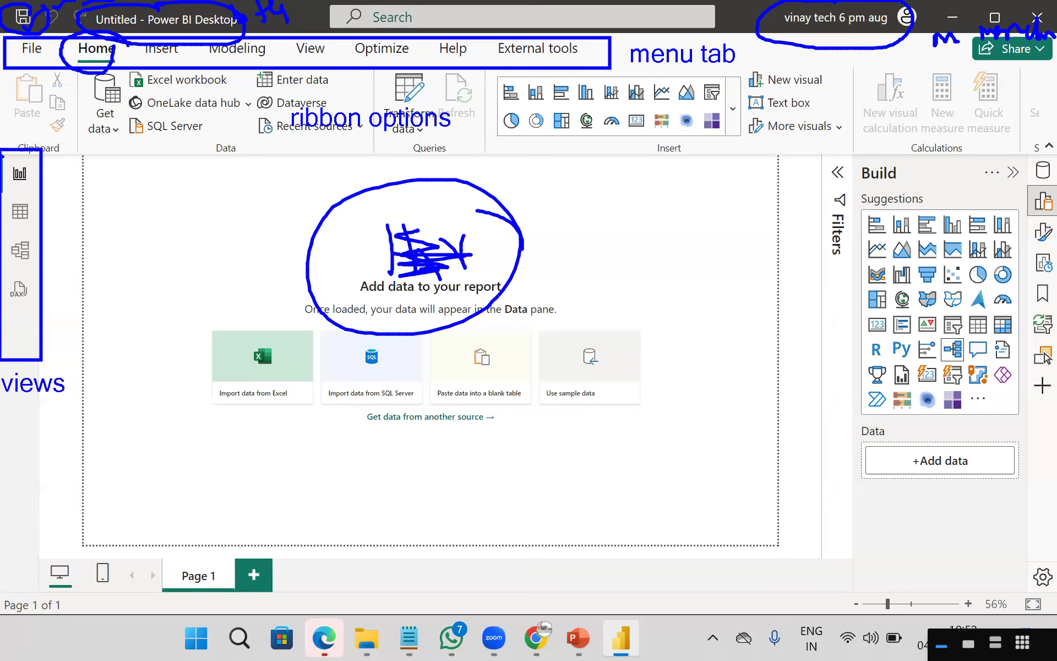
Step: Draw a line out from the report view icon and label it "report view : visuals+data"
{"action": "left_click_drag", "start_coordinate": [38, 168], "coordinate": [136, 170]}
{"action": "type", "text": "t"}
{"action": "type", "text": "report v"}
{"action": "type", "text": "ie"}
{"action": "key", "text": "BackSpace"}
{"action": "key", "text": "BackSpace"}
{"action": "type", "text": "iew : visuals+data"}
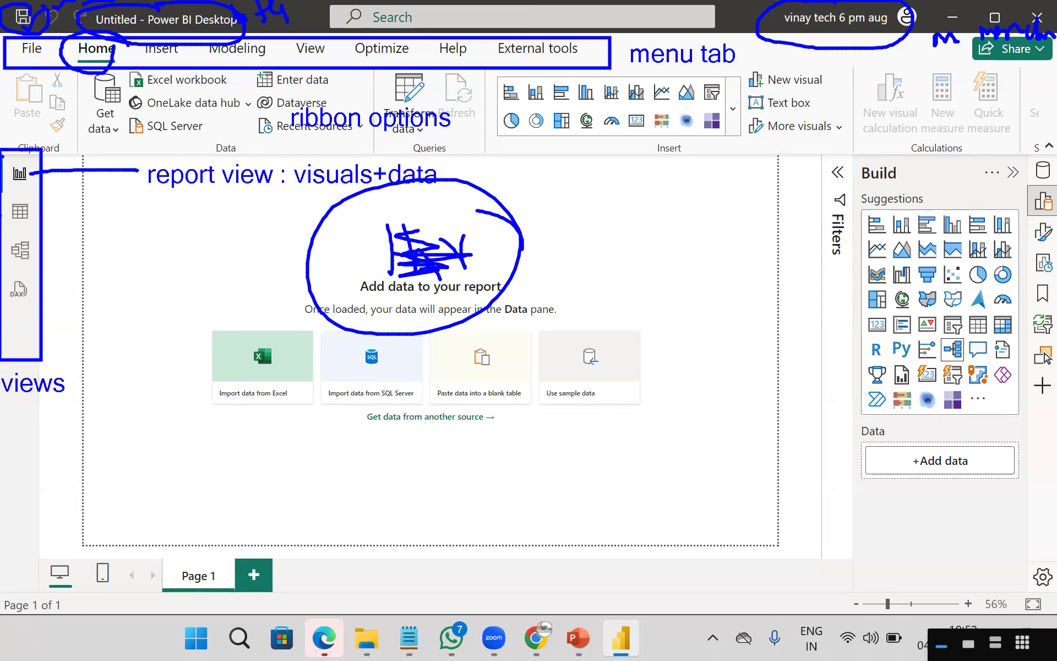
Step: Draw a line out from the table view icon and label it "grid / table view"
{"action": "left_click_drag", "start_coordinate": [30, 216], "coordinate": [152, 219]}
{"action": "left_click", "coordinate": [160, 225]}
{"action": "type", "text": "grid "}
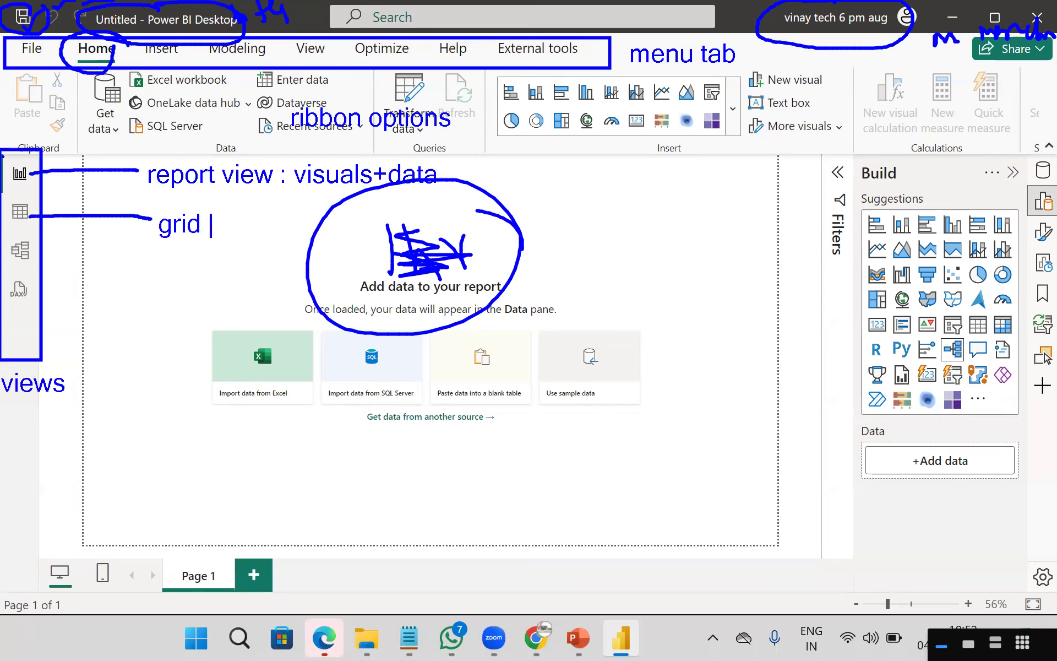
{"action": "type", "text": "/ table "}
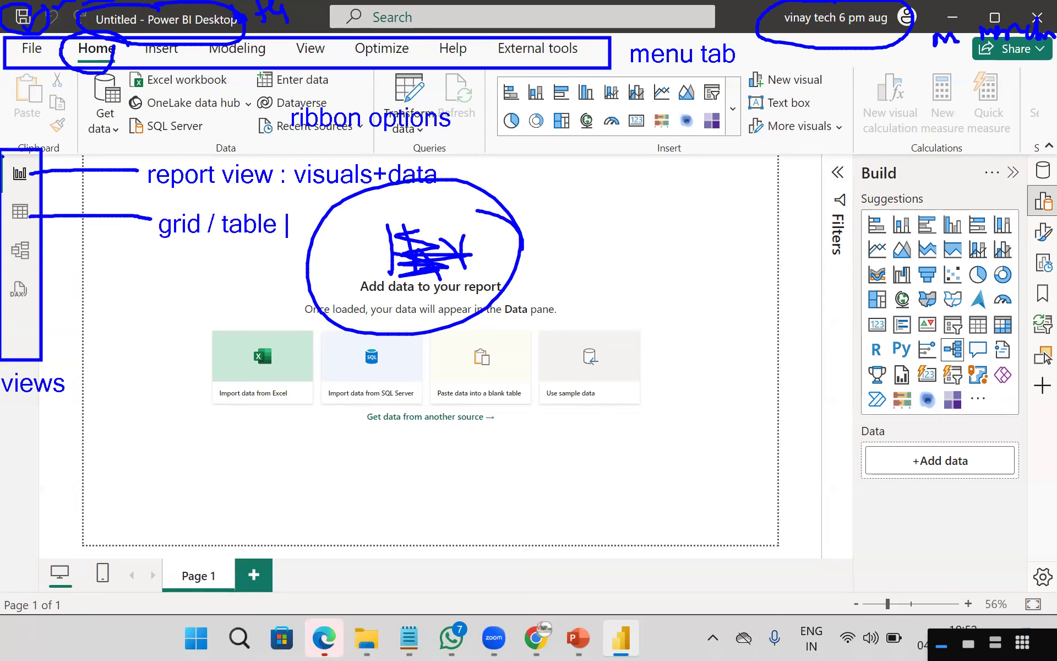
{"action": "type", "text": "view"}
Step: Draw a line out from the model view icon and label it "modeling view" with "[relationships]" on a second line
{"action": "left_click_drag", "start_coordinate": [32, 254], "coordinate": [142, 274]}
{"action": "left_click", "coordinate": [150, 278]}
{"action": "type", "text": "modeling view"}
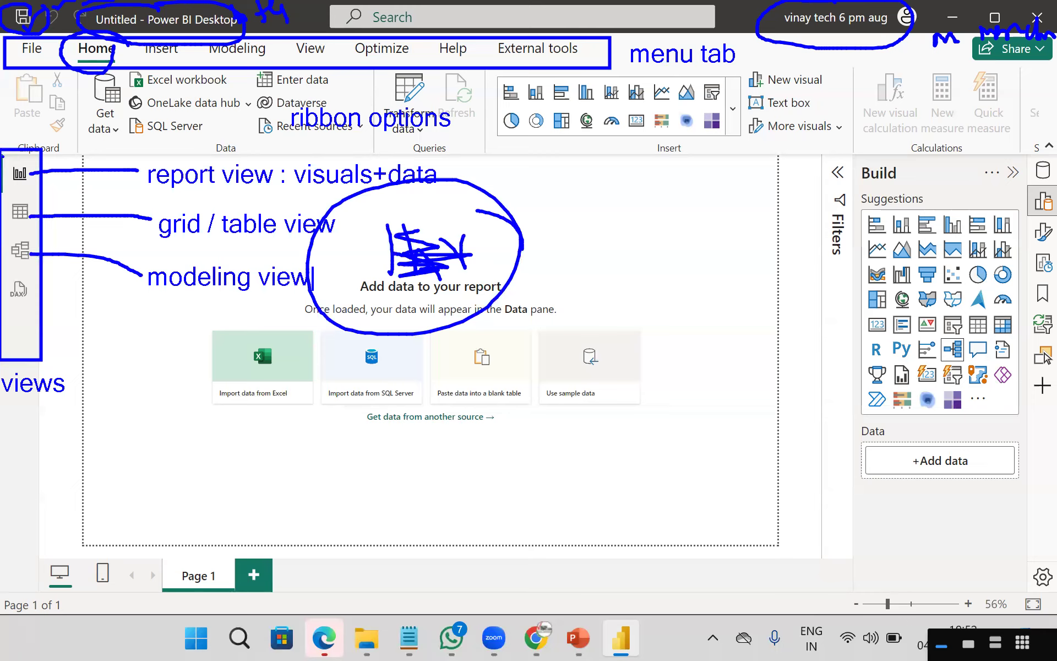
{"action": "key", "text": "Return"}
{"action": "type", "text": "[relationships]"}
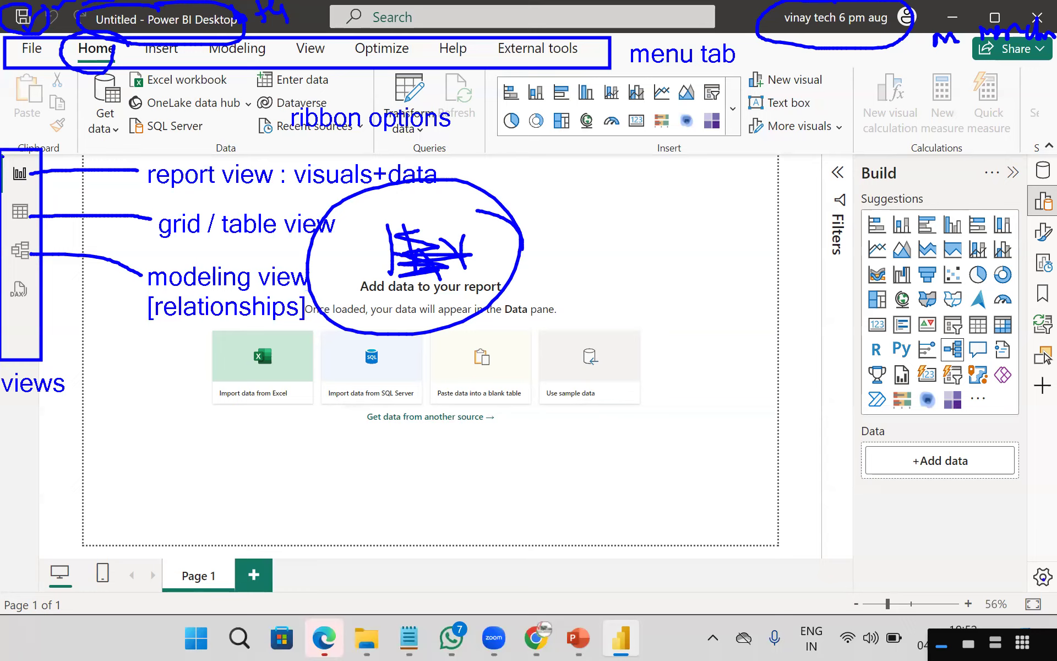
Step: Draw a line out from the DAX icon and label it "DAX query view"
{"action": "left_click_drag", "start_coordinate": [643, 590], "coordinate": [672, 644]}
{"action": "left_click_drag", "start_coordinate": [38, 302], "coordinate": [129, 414]}
{"action": "type", "text": "DAX "}
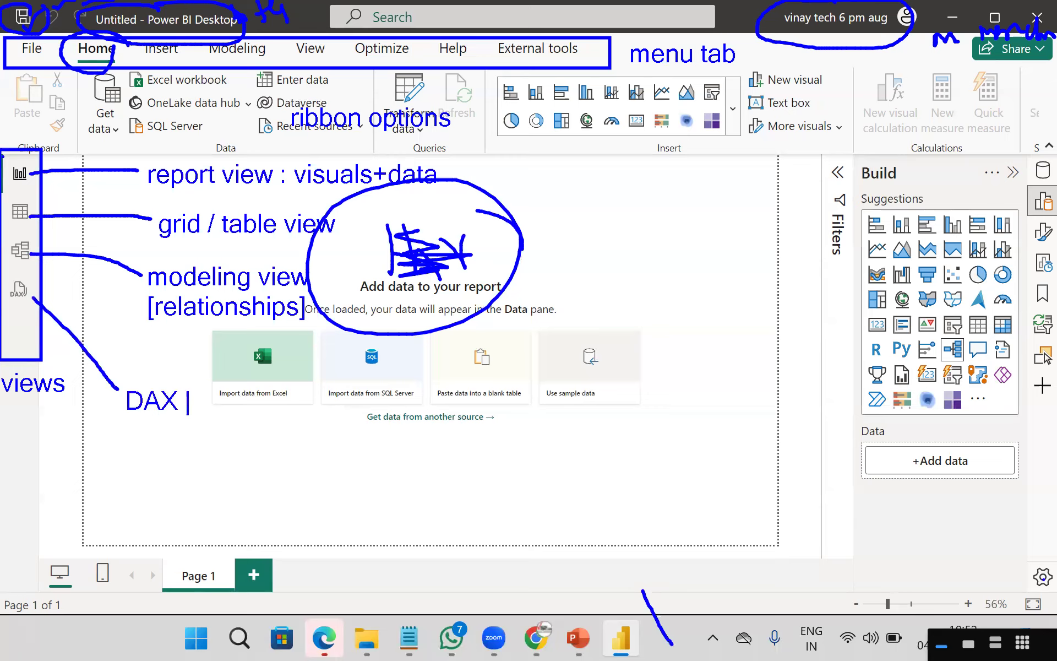
{"action": "type", "text": "query view"}
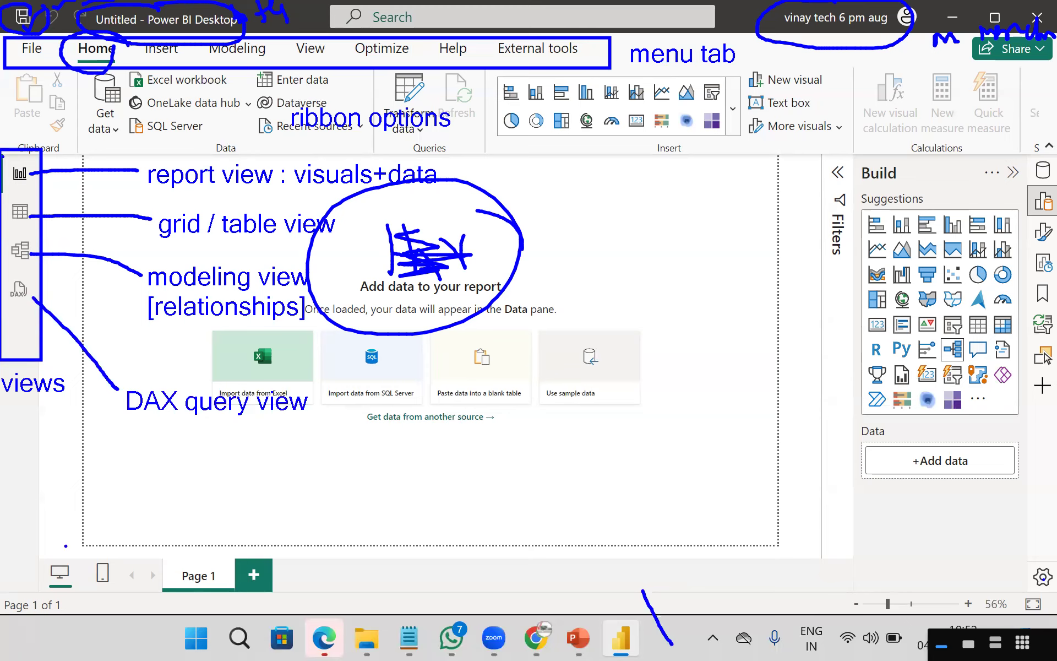
Step: Draw lines out from the desktop and phone layout icons and label them "Web view" and "mobile view"
{"action": "left_click_drag", "start_coordinate": [48, 564], "coordinate": [120, 493]}
{"action": "left_click", "coordinate": [137, 465]}
{"action": "type", "text": "Web view"}
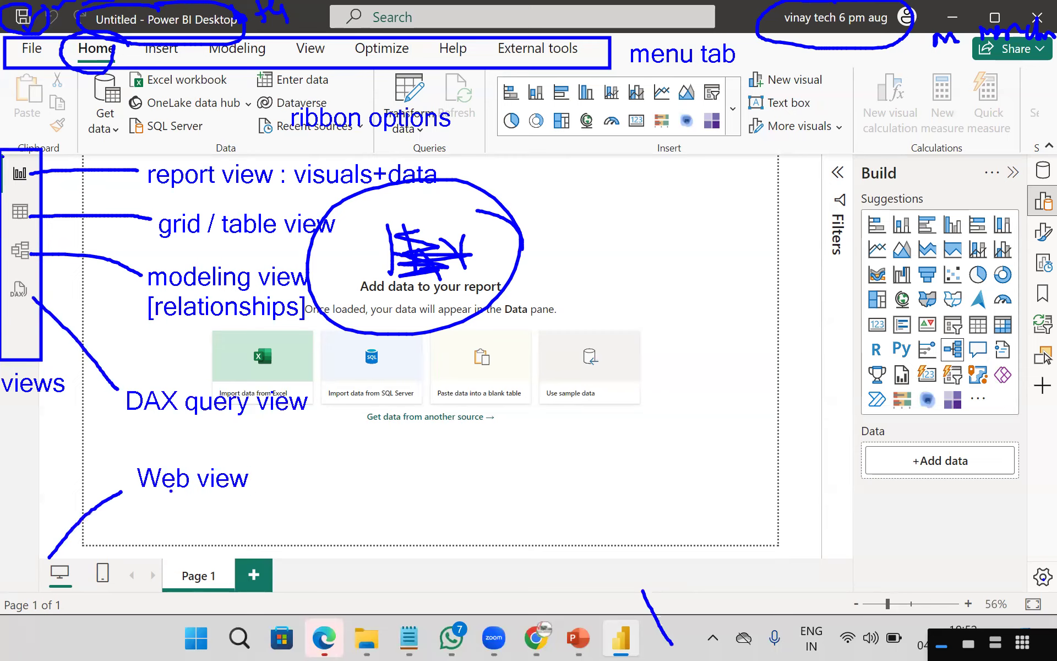
{"action": "left_click_drag", "start_coordinate": [103, 565], "coordinate": [175, 528]}
{"action": "left_click", "coordinate": [181, 523]}
{"action": "type", "text": "mobile view"}
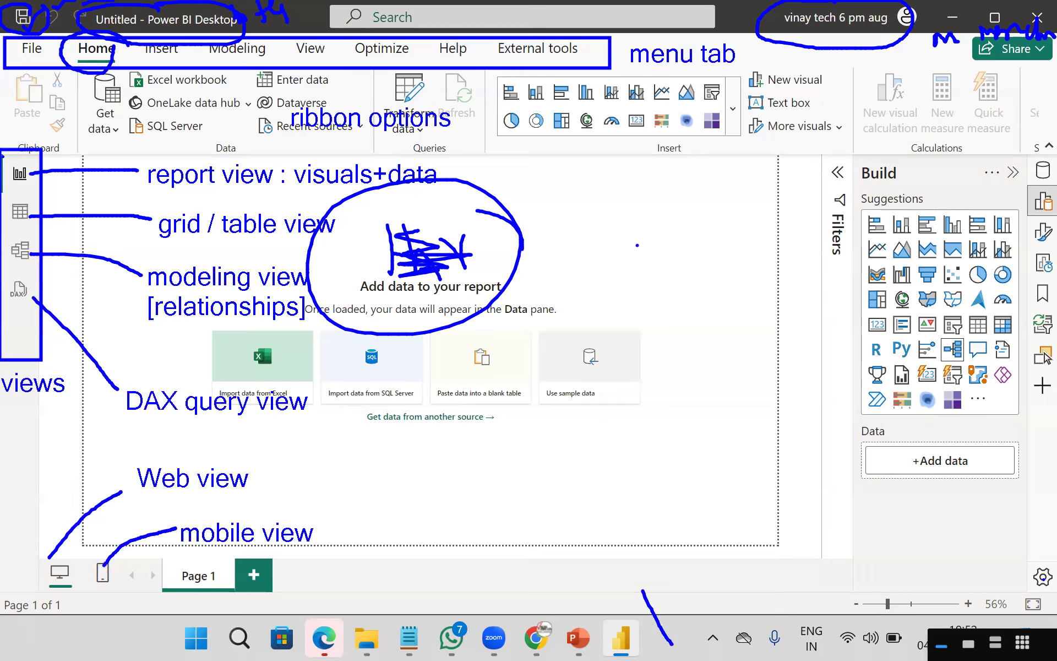
Step: Label the blank page area "Report Canvas" in larger text and draw a short vertical stroke above it
{"action": "key", "text": "t"}
{"action": "scroll", "coordinate": [359, 434], "scroll_direction": "up", "scroll_amount": 4}
{"action": "type", "text": "Report"}
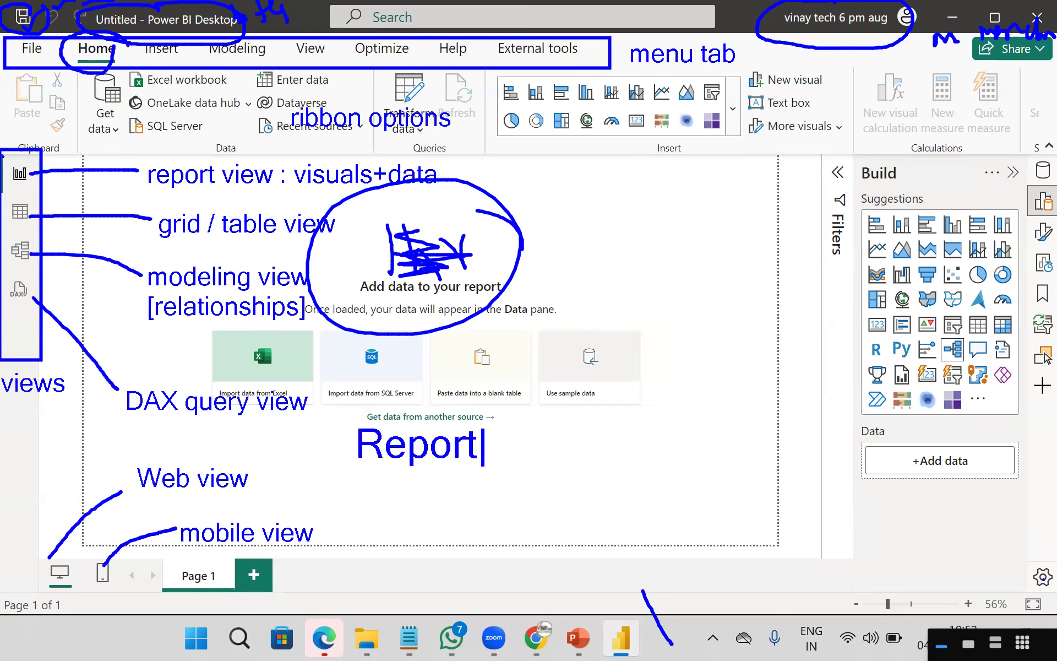
{"action": "type", "text": " Canvas"}
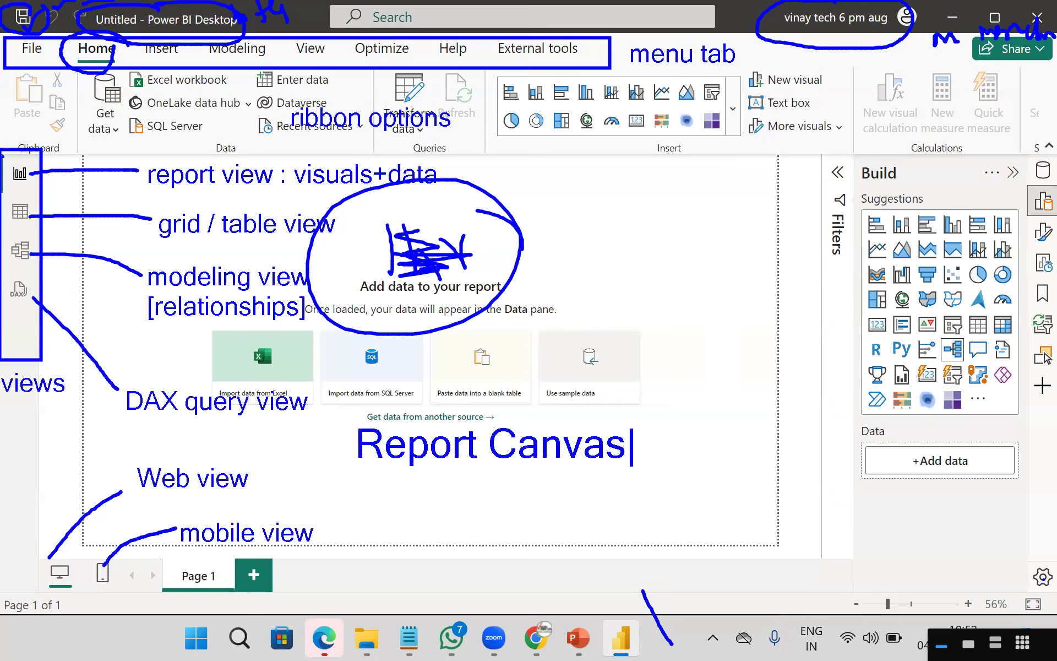
{"action": "left_click", "coordinate": [619, 313]}
{"action": "left_click_drag", "start_coordinate": [534, 292], "coordinate": [528, 379]}
Step: Circle Page 1, draw an arrow to the Report Canvas label, and label the new-page control "multiple pages"
{"action": "mouse_move", "coordinate": [223, 573]}
{"action": "left_mouse_down"}
{"action": "mouse_move", "coordinate": [161, 578]}
{"action": "mouse_move", "coordinate": [222, 575]}
{"action": "mouse_move", "coordinate": [381, 494]}
{"action": "left_mouse_up"}
{"action": "mouse_move", "coordinate": [273, 581]}
{"action": "left_mouse_down"}
{"action": "mouse_move", "coordinate": [347, 584]}
{"action": "mouse_move", "coordinate": [358, 620]}
{"action": "left_mouse_up"}
{"action": "type", "text": "multiple pages"}
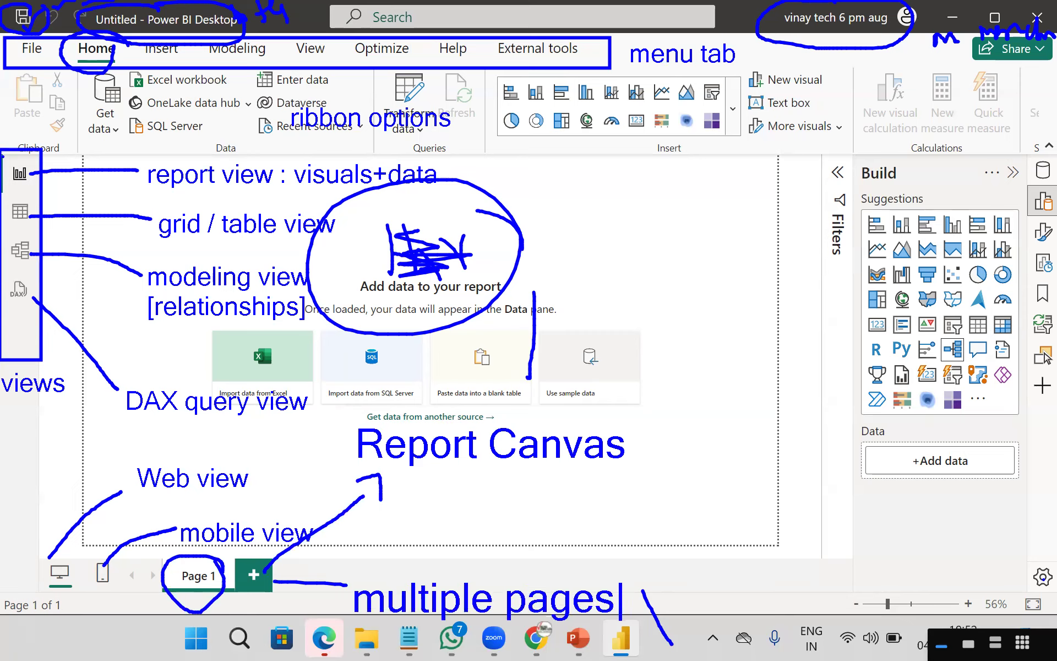
{"action": "left_click", "coordinate": [604, 572]}
Step: Frame the column of pane icons, draw a line from it and label it "pane manager" in smaller text
{"action": "mouse_move", "coordinate": [1024, 156]}
{"action": "left_mouse_down"}
{"action": "mouse_move", "coordinate": [1054, 410]}
{"action": "mouse_move", "coordinate": [879, 498]}
{"action": "left_mouse_up"}
{"action": "key", "text": "t"}
{"action": "scroll", "coordinate": [745, 516], "scroll_direction": "down", "scroll_amount": 4}
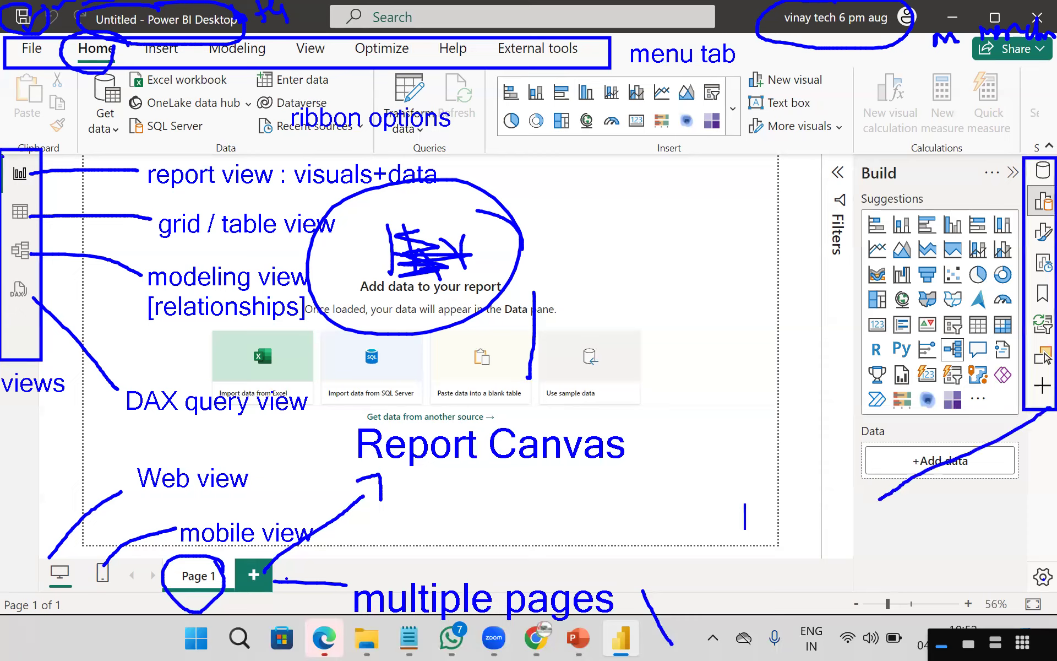
{"action": "type", "text": "pan m"}
{"action": "key", "text": "BackSpace"}
{"action": "key", "text": "BackSpace"}
{"action": "type", "text": "e m"}
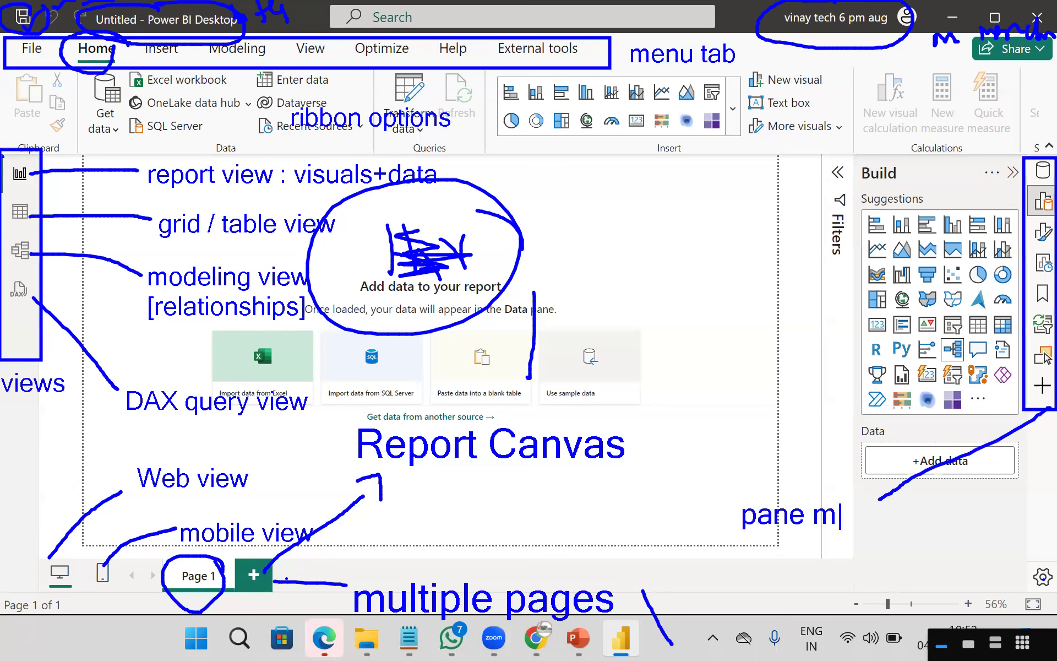
{"action": "type", "text": "anager"}
{"action": "key", "text": "Escape"}
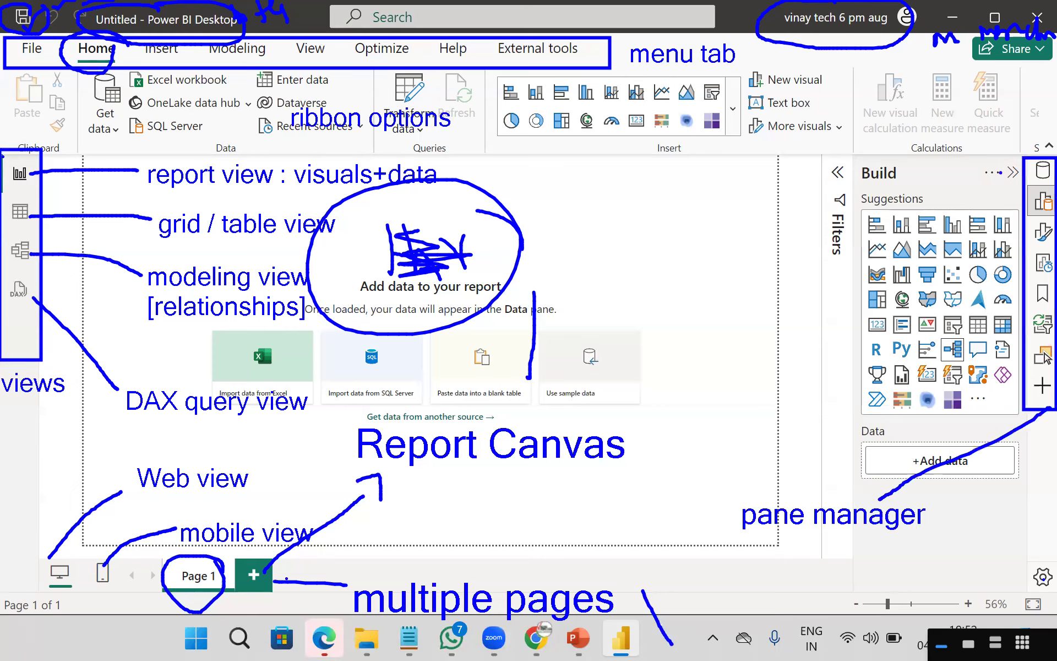
Step: Point an arrow at the data pane icon and label it "dataset area", with "-queries", "tables" and "columns" on separate lines
{"action": "left_click_drag", "start_coordinate": [1033, 164], "coordinate": [944, 109]}
{"action": "type", "text": "t"}
{"action": "type", "text": "data"}
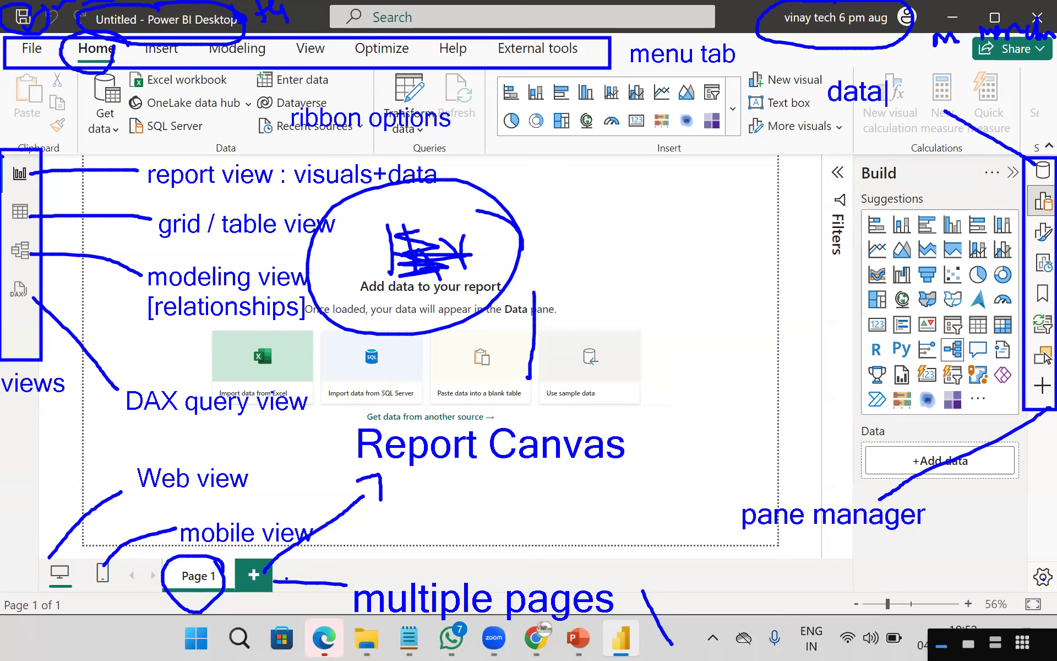
{"action": "type", "text": "set alrea"}
{"action": "key", "text": "Return"}
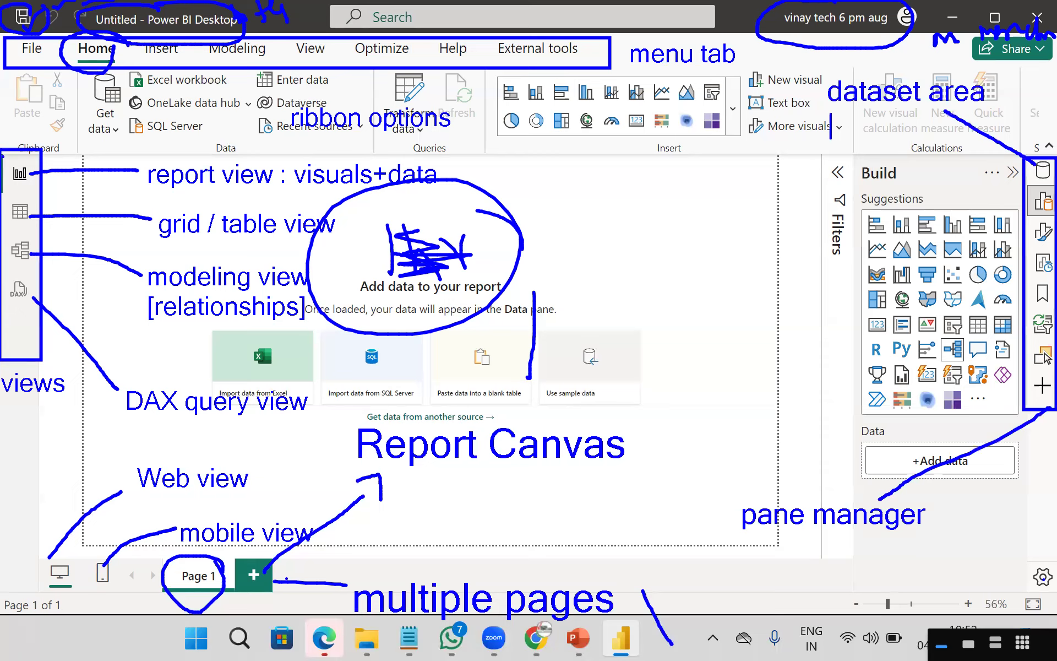
{"action": "type", "text": "-queries"}
{"action": "key", "text": "Return"}
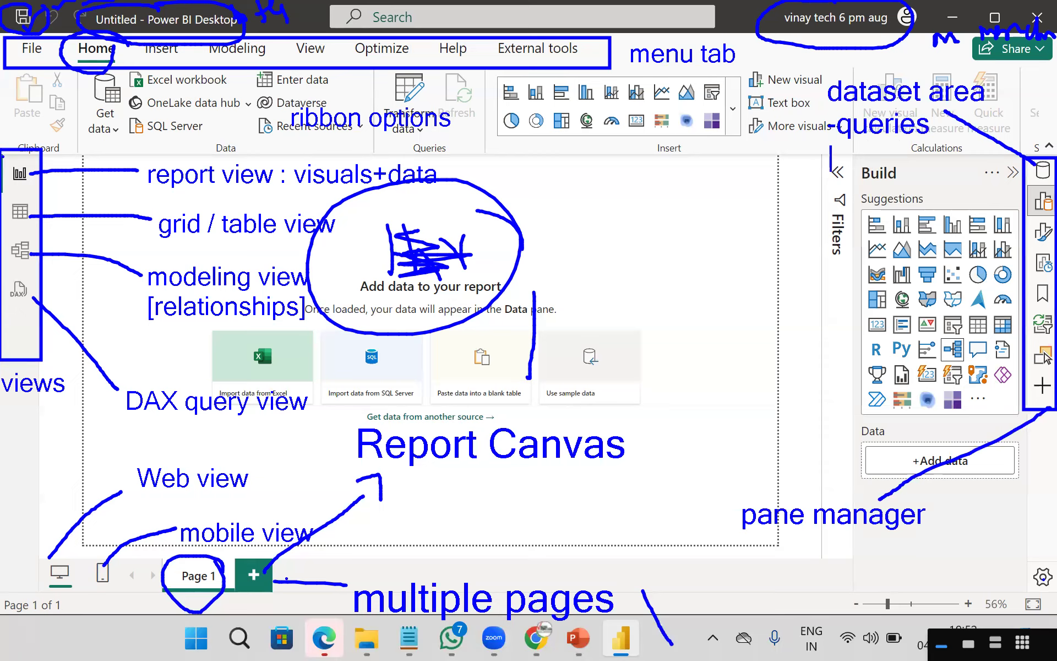
{"action": "type", "text": "tab;es"}
{"action": "key", "text": "Return"}
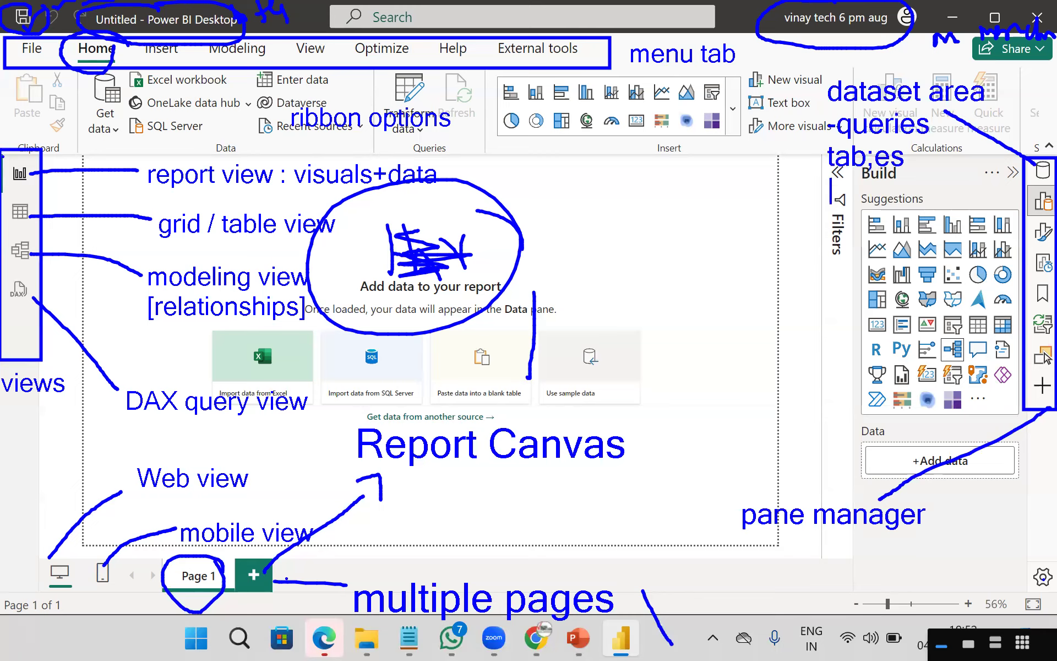
{"action": "type", "text": "columns"}
{"action": "key", "text": "Return"}
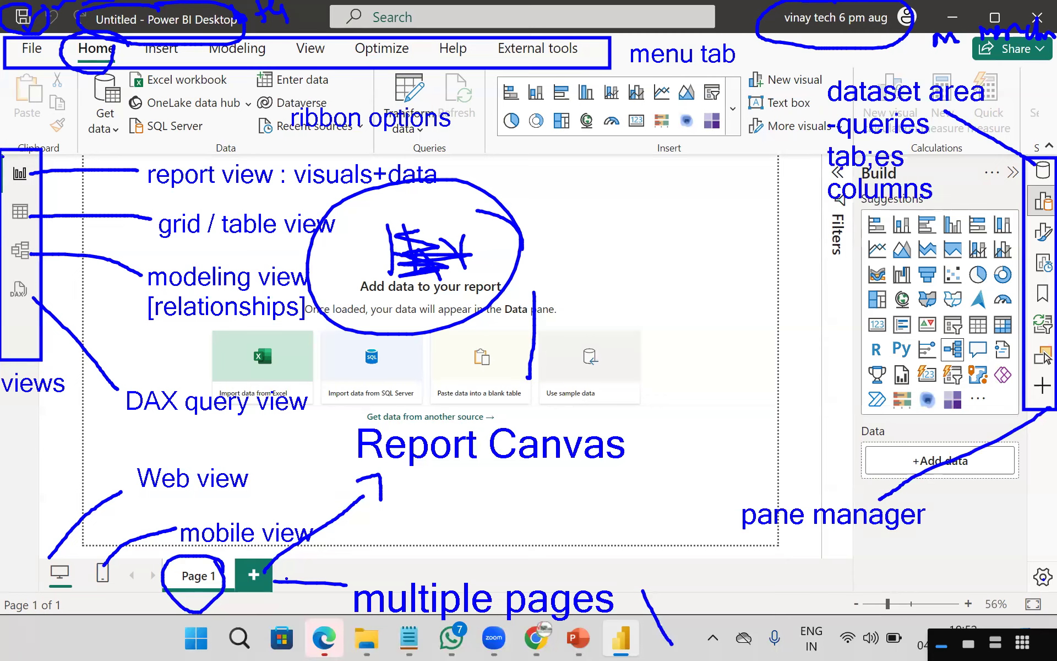
Step: Frame the Build pane's visual suggestions, draw a line out from them and label them "visualization pane"
{"action": "left_click_drag", "start_coordinate": [1029, 148], "coordinate": [1021, 176]}
{"action": "mouse_move", "coordinate": [862, 167]}
{"action": "left_mouse_down"}
{"action": "mouse_move", "coordinate": [1006, 427]}
{"action": "mouse_move", "coordinate": [1021, 420]}
{"action": "left_mouse_up"}
{"action": "left_click_drag", "start_coordinate": [891, 354], "coordinate": [735, 362]}
{"action": "type", "text": "tvis"}
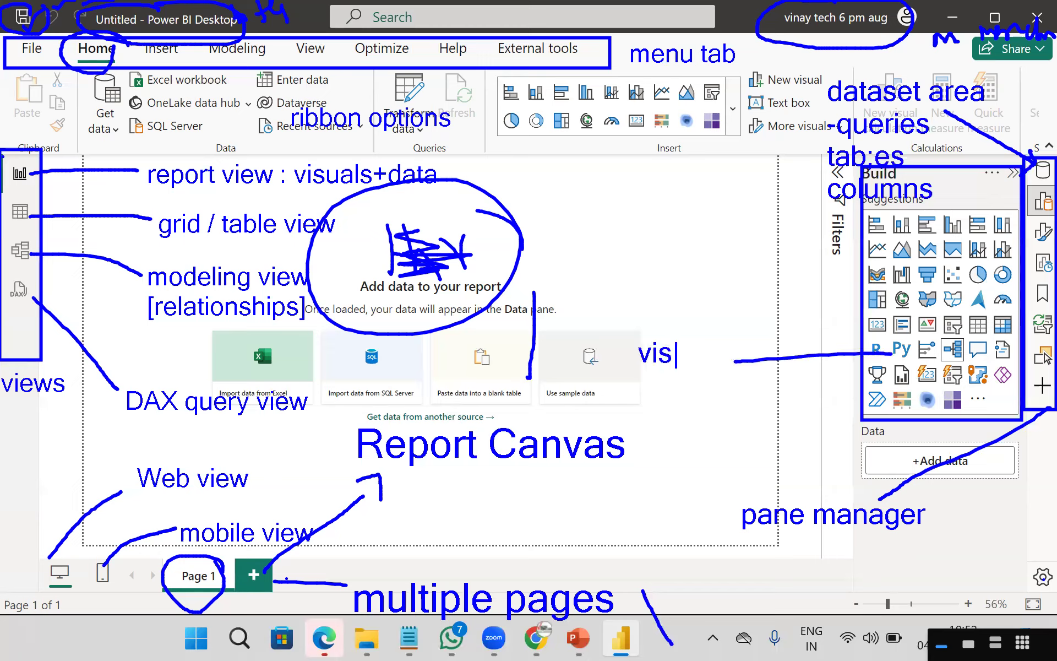
{"action": "type", "text": "ualization"}
{"action": "key", "text": "Return"}
{"action": "type", "text": "p"}
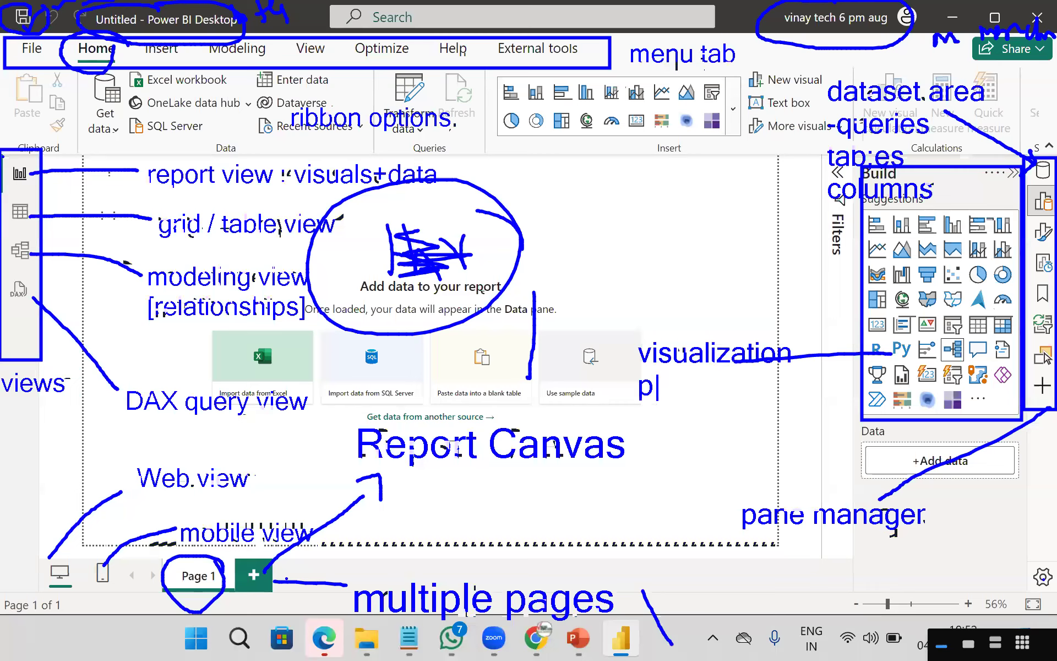
{"action": "type", "text": "ane"}
{"action": "key", "text": "Return"}
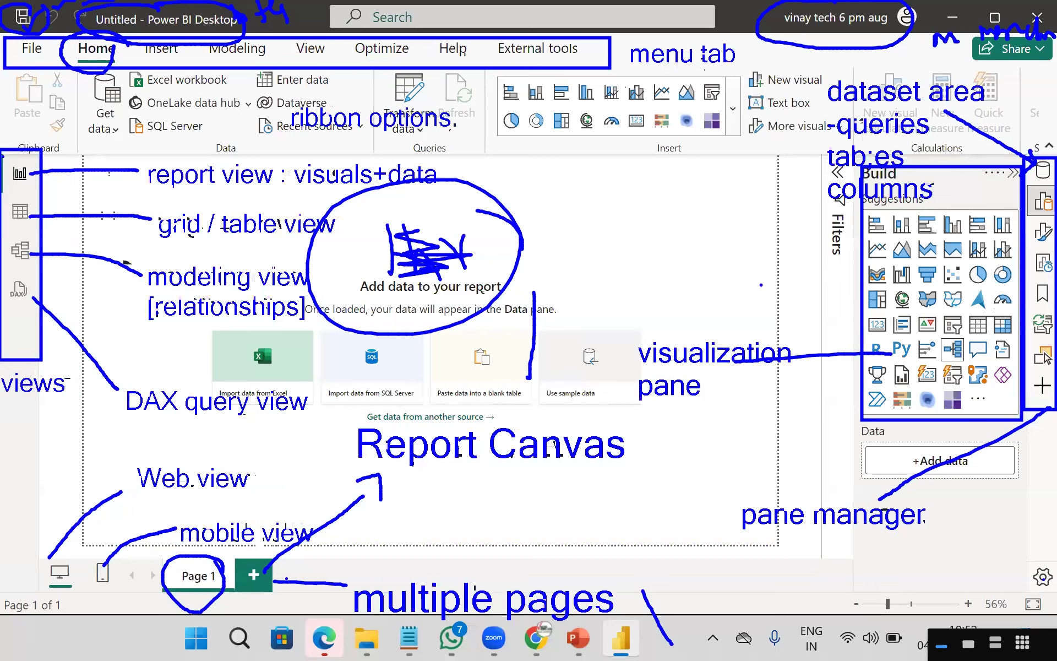
Step: Draw a line out from the collapsed Filters pane and label it "filter pane" with "[filter options]" below
{"action": "left_click_drag", "start_coordinate": [828, 241], "coordinate": [696, 241]}
{"action": "type", "text": "t"}
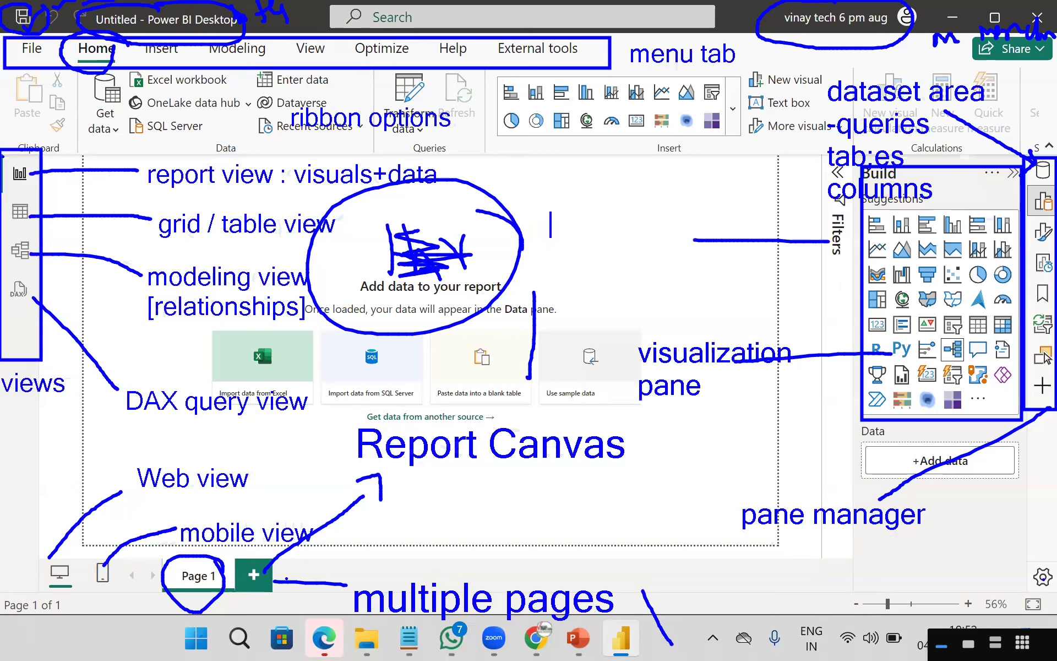
{"action": "type", "text": "filter pane"}
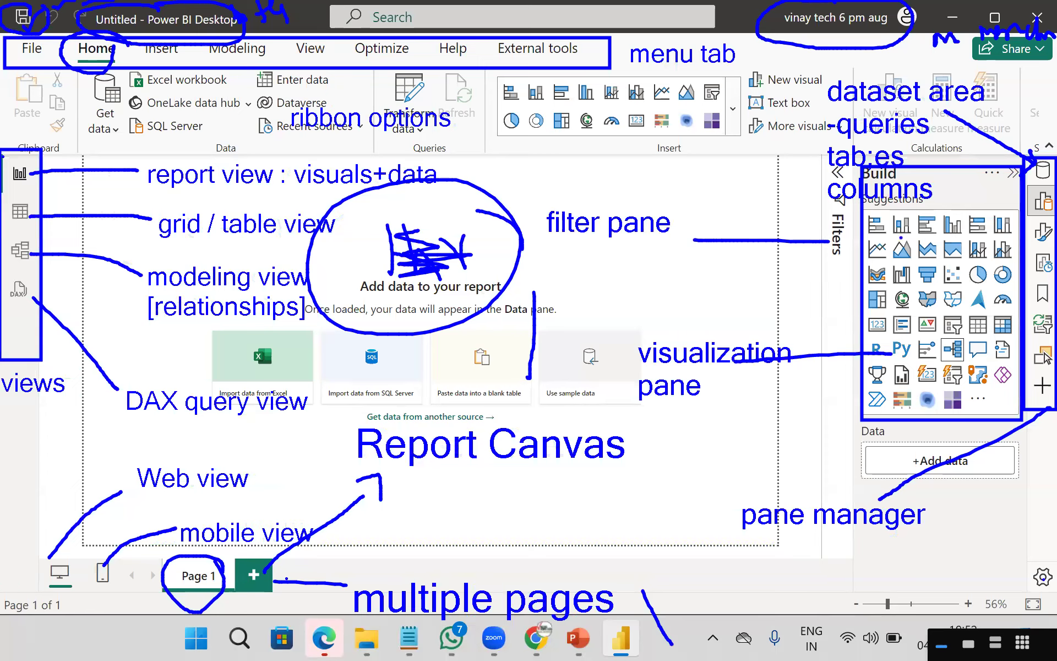
{"action": "left_click", "coordinate": [535, 242]}
{"action": "type", "text": "[filter options]"}
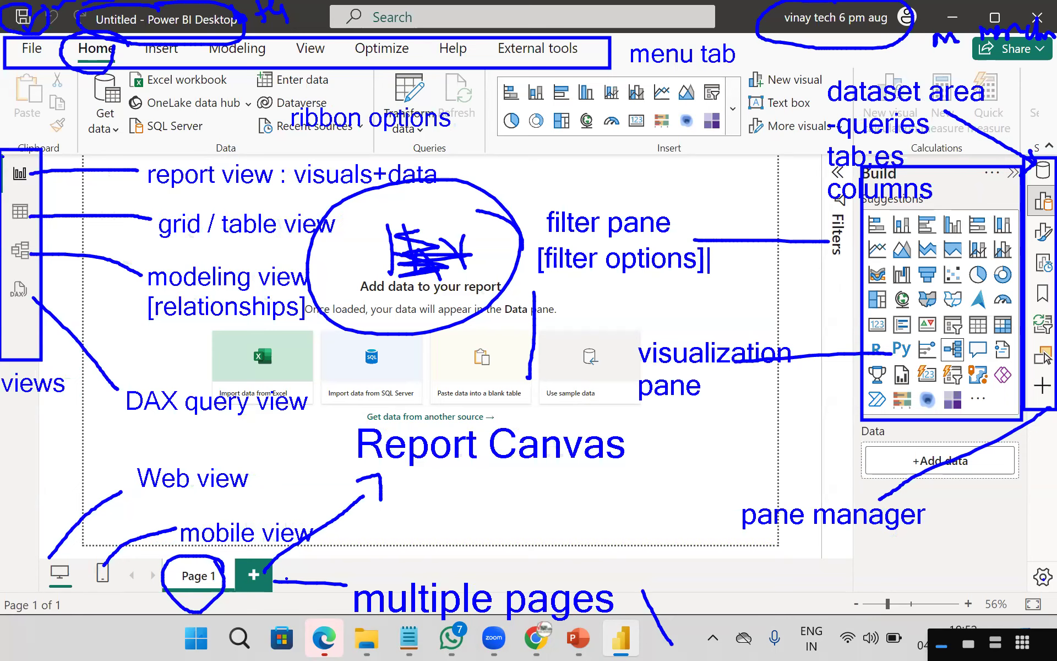
Step: Tick the visualization pane label, then frame an area above the zoom control and label it "storage mode"
{"action": "left_click_drag", "start_coordinate": [689, 396], "coordinate": [750, 382]}
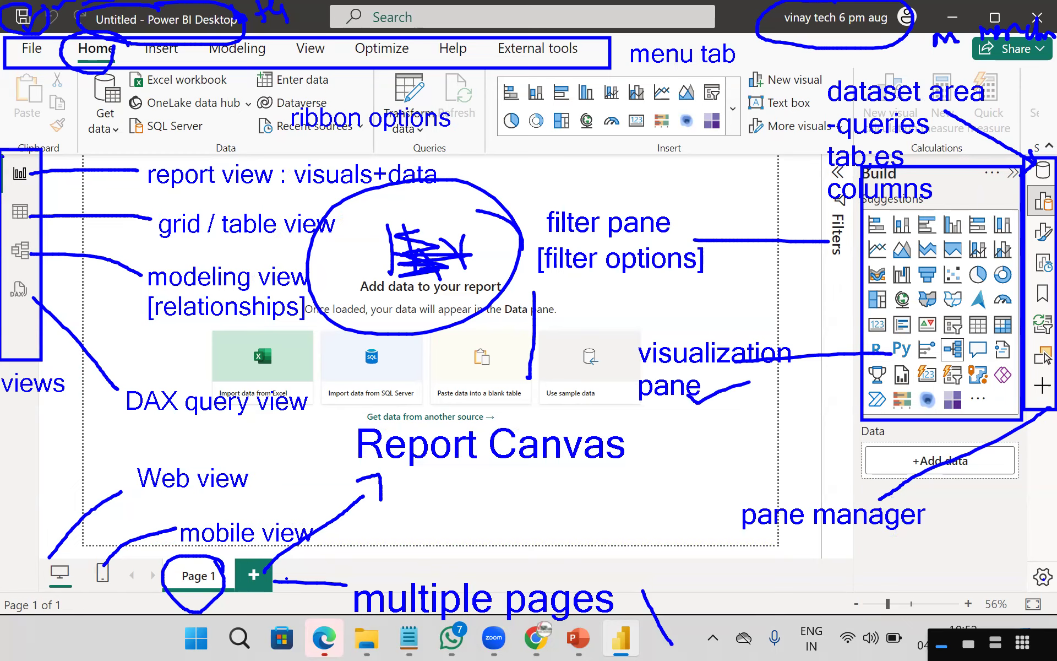
{"action": "left_click_drag", "start_coordinate": [994, 608], "coordinate": [997, 608]}
{"action": "left_click", "coordinate": [754, 584]}
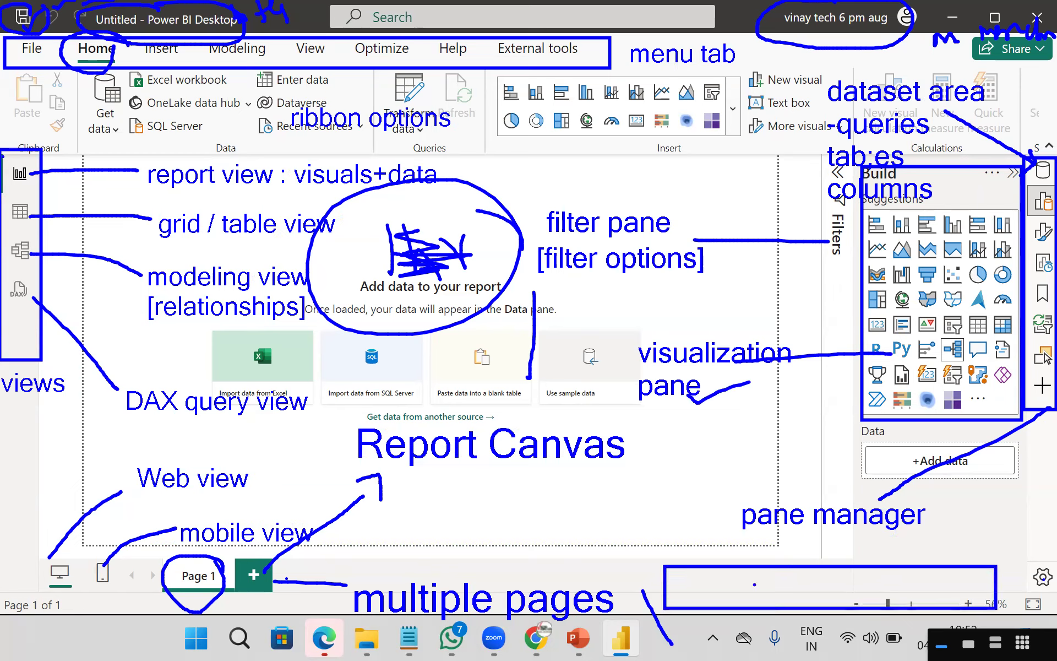
{"action": "type", "text": "storage mode"}
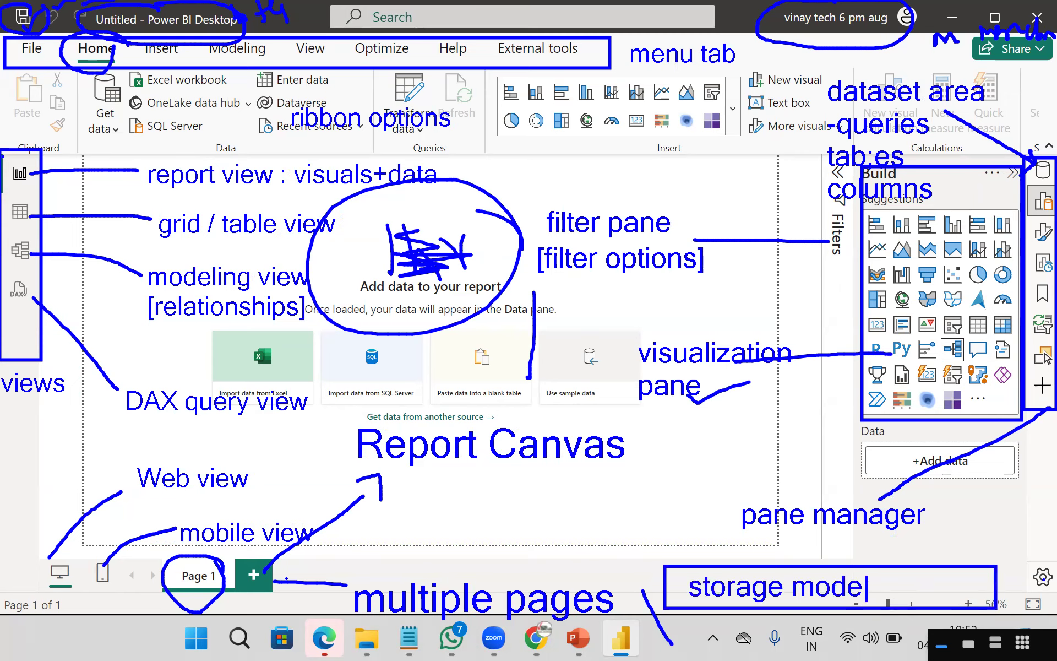
Step: Extend the storage mode label with ": import/dq/conn", handwrite a short note above it and draw a stroke below the filter pane label
{"action": "type", "text": ": impory"}
{"action": "key", "text": "BackSpace"}
{"action": "type", "text": "t/dd"}
{"action": "type", "text": "/conn"}
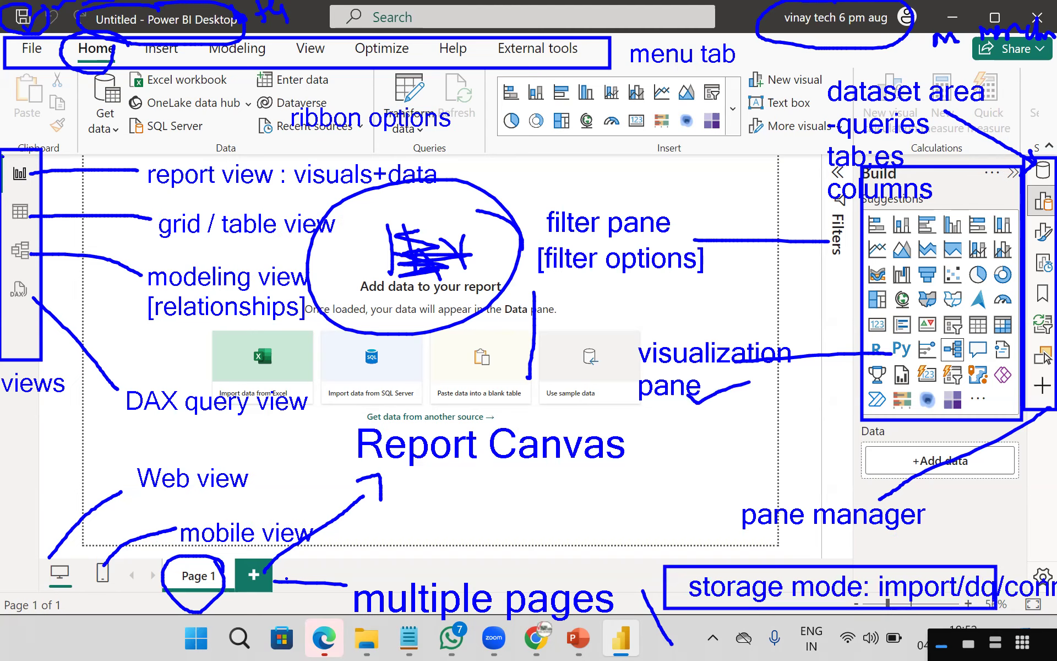
{"action": "mouse_move", "coordinate": [1003, 553]}
{"action": "left_mouse_down"}
{"action": "mouse_move", "coordinate": [1024, 537]}
{"action": "mouse_move", "coordinate": [1037, 550]}
{"action": "left_mouse_up"}
{"action": "left_click", "coordinate": [1010, 519]}
{"action": "left_click_drag", "start_coordinate": [617, 285], "coordinate": [613, 337]}
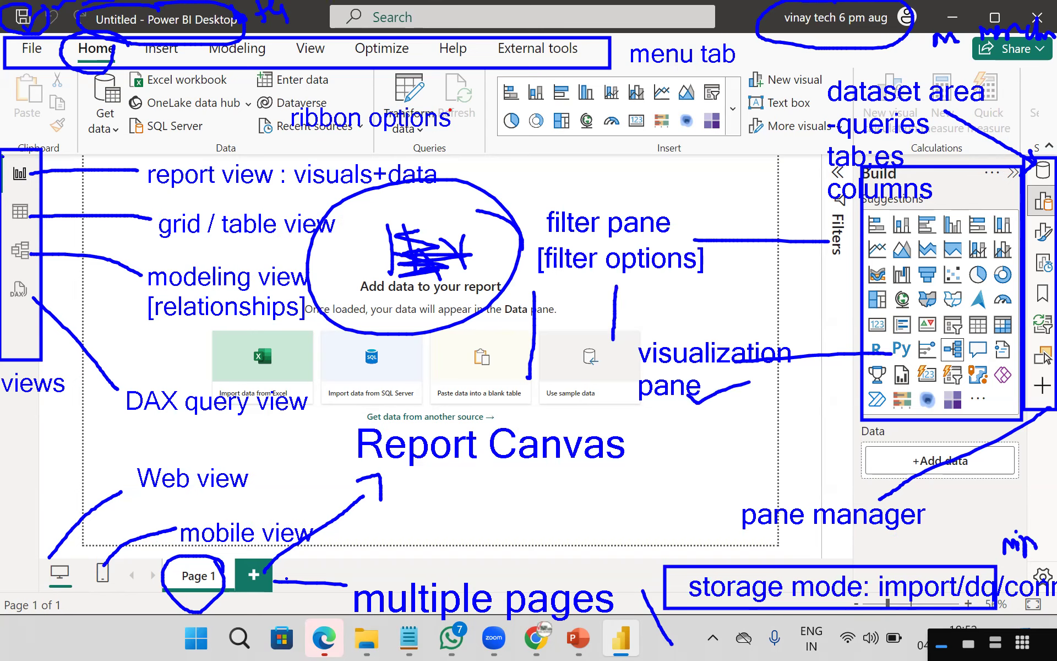
Step: Circle the "ribbon options" and "menu tab" labels, the view icons and the "views" label in red
{"action": "mouse_move", "coordinate": [434, 104]}
{"action": "left_mouse_down"}
{"action": "mouse_move", "coordinate": [331, 67]}
{"action": "mouse_move", "coordinate": [460, 95]}
{"action": "mouse_move", "coordinate": [568, 83]}
{"action": "left_mouse_up"}
{"action": "mouse_move", "coordinate": [749, 55]}
{"action": "left_mouse_down"}
{"action": "mouse_move", "coordinate": [764, 50]}
{"action": "mouse_move", "coordinate": [738, 97]}
{"action": "mouse_move", "coordinate": [710, 24]}
{"action": "left_mouse_up"}
{"action": "mouse_move", "coordinate": [651, 50]}
{"action": "left_mouse_down"}
{"action": "mouse_move", "coordinate": [597, 61]}
{"action": "mouse_move", "coordinate": [611, 74]}
{"action": "left_mouse_up"}
{"action": "mouse_move", "coordinate": [10, 179]}
{"action": "left_mouse_down"}
{"action": "mouse_move", "coordinate": [60, 275]}
{"action": "mouse_move", "coordinate": [7, 226]}
{"action": "mouse_move", "coordinate": [6, 205]}
{"action": "left_mouse_up"}
{"action": "left_click_drag", "start_coordinate": [3, 352], "coordinate": [75, 375]}
{"action": "mouse_move", "coordinate": [3, 388]}
{"action": "left_mouse_down"}
{"action": "mouse_move", "coordinate": [21, 414]}
{"action": "mouse_move", "coordinate": [67, 341]}
{"action": "mouse_move", "coordinate": [56, 342]}
{"action": "left_mouse_up"}
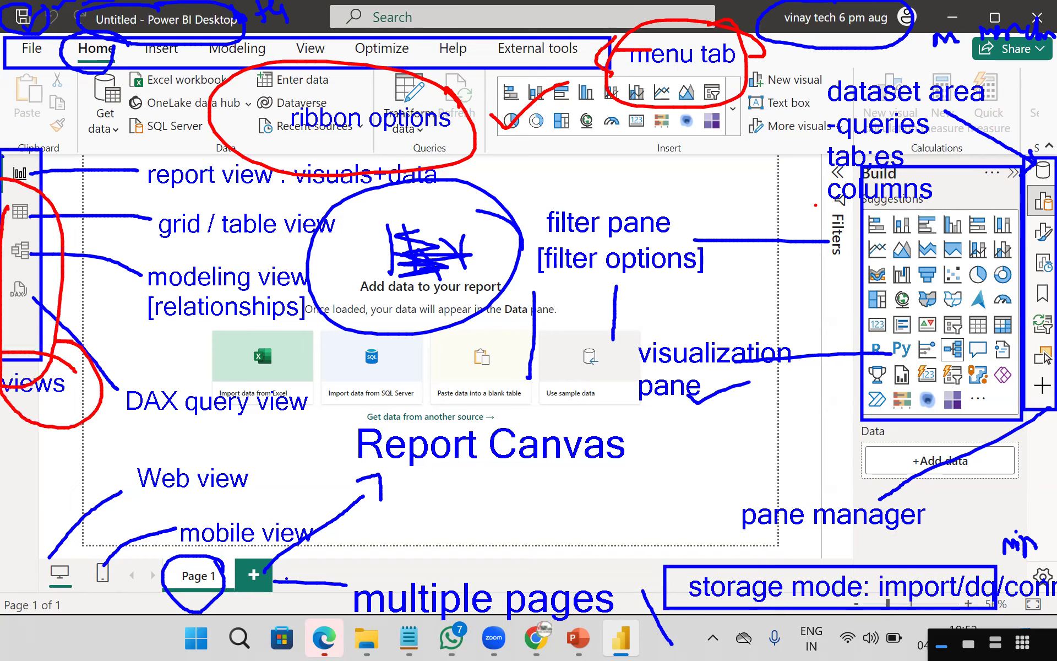
Step: Circle the pane icons, the "pane manager" and "Report Canvas" labels, the page tabs and the web and mobile view icons in red
{"action": "mouse_move", "coordinate": [1046, 150]}
{"action": "left_mouse_down"}
{"action": "mouse_move", "coordinate": [999, 306]}
{"action": "mouse_move", "coordinate": [1053, 408]}
{"action": "mouse_move", "coordinate": [1050, 157]}
{"action": "left_mouse_up"}
{"action": "mouse_move", "coordinate": [899, 487]}
{"action": "left_mouse_down"}
{"action": "mouse_move", "coordinate": [799, 470]}
{"action": "mouse_move", "coordinate": [834, 545]}
{"action": "mouse_move", "coordinate": [931, 487]}
{"action": "mouse_move", "coordinate": [812, 478]}
{"action": "left_mouse_up"}
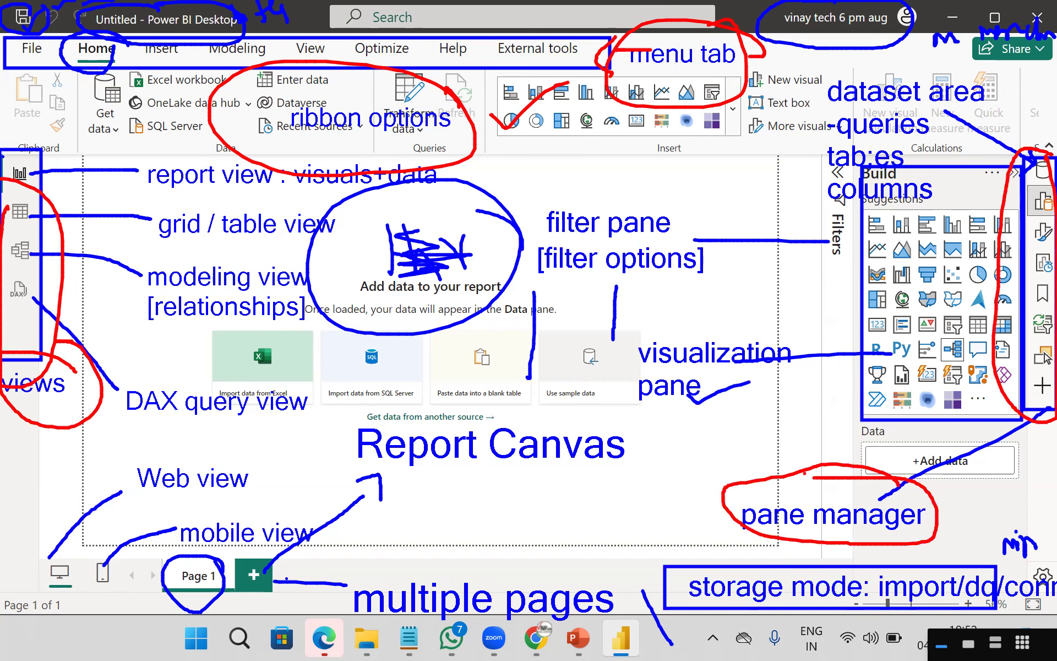
{"action": "mouse_move", "coordinate": [665, 442]}
{"action": "left_mouse_down"}
{"action": "mouse_move", "coordinate": [308, 396]}
{"action": "mouse_move", "coordinate": [352, 502]}
{"action": "mouse_move", "coordinate": [618, 402]}
{"action": "left_mouse_up"}
{"action": "mouse_move", "coordinate": [284, 548]}
{"action": "left_mouse_down"}
{"action": "mouse_move", "coordinate": [163, 584]}
{"action": "mouse_move", "coordinate": [281, 617]}
{"action": "mouse_move", "coordinate": [278, 550]}
{"action": "mouse_move", "coordinate": [267, 548]}
{"action": "left_mouse_up"}
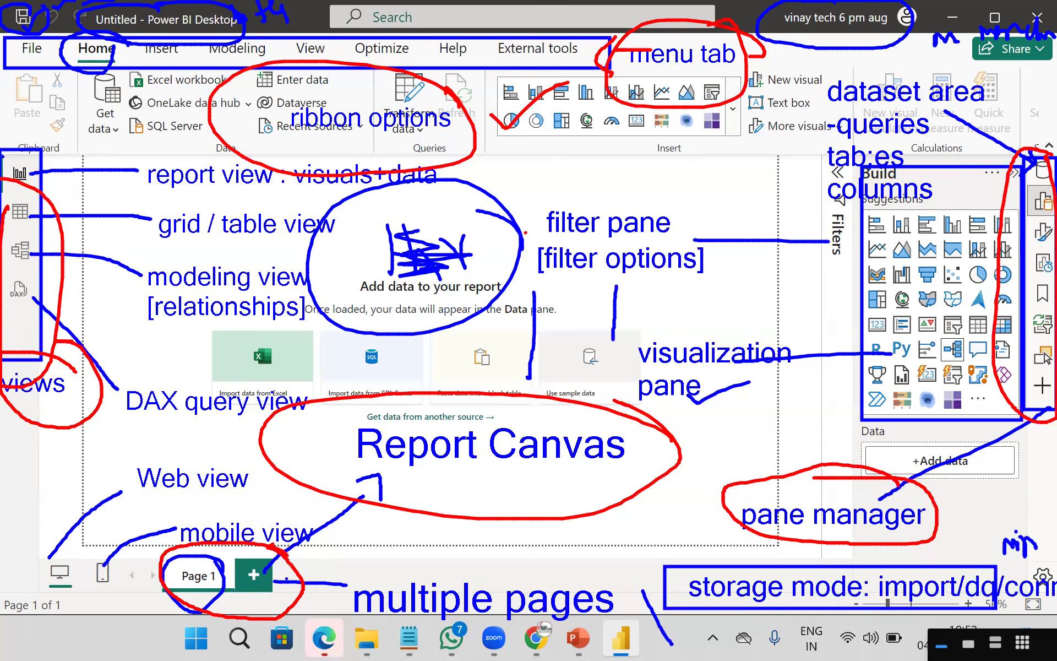
{"action": "left_click_drag", "start_coordinate": [1, 575], "coordinate": [22, 606]}
{"action": "mouse_move", "coordinate": [88, 550]}
{"action": "left_mouse_down"}
{"action": "mouse_move", "coordinate": [27, 588]}
{"action": "mouse_move", "coordinate": [87, 539]}
{"action": "mouse_move", "coordinate": [127, 546]}
{"action": "mouse_move", "coordinate": [81, 556]}
{"action": "mouse_move", "coordinate": [132, 543]}
{"action": "left_mouse_up"}
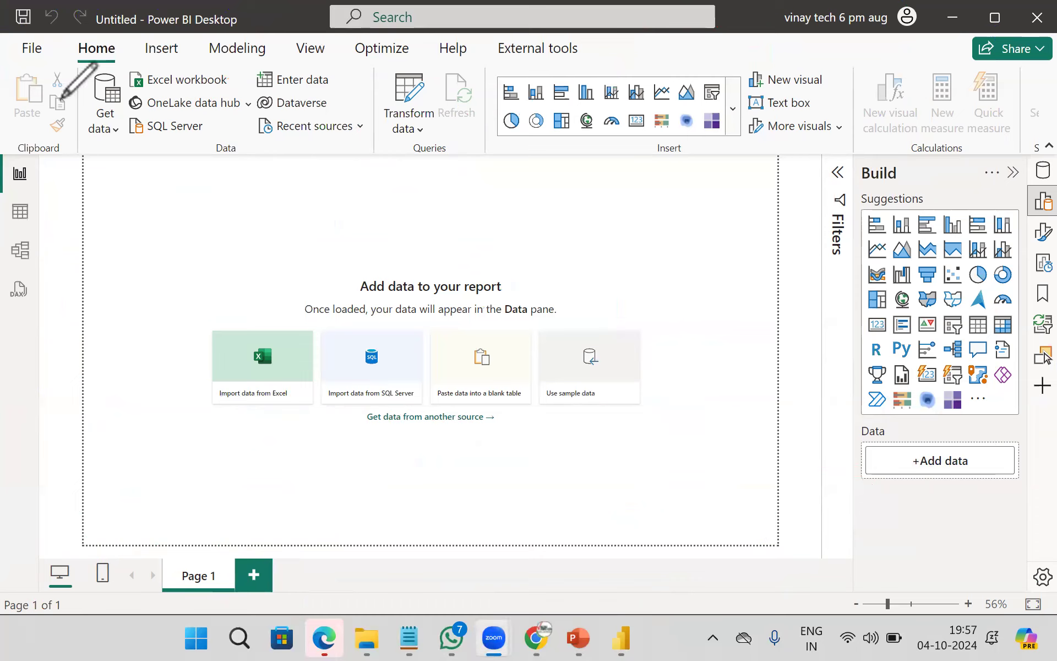
Step: Add the one-line red text "Data->Extract(1)->Transform(2)->Model(3)->Secure(4)->Visuals(5)->BI Data" beside the page tabs
{"action": "left_click", "coordinate": [301, 577]}
{"action": "type", "text": "Data"}
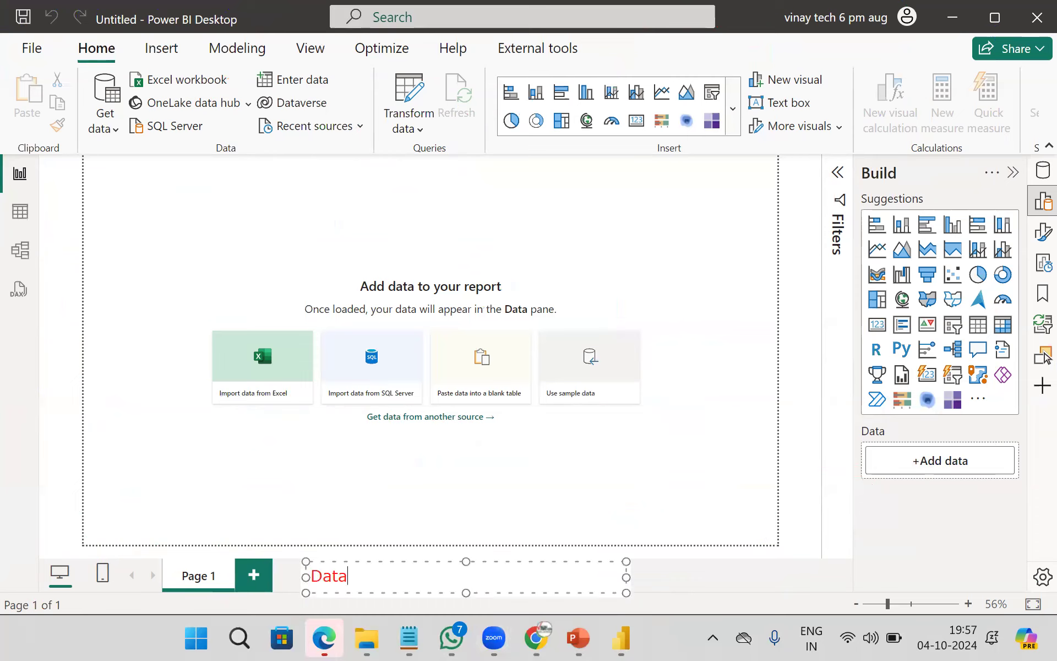
{"action": "type", "text": "->Extract(1"}
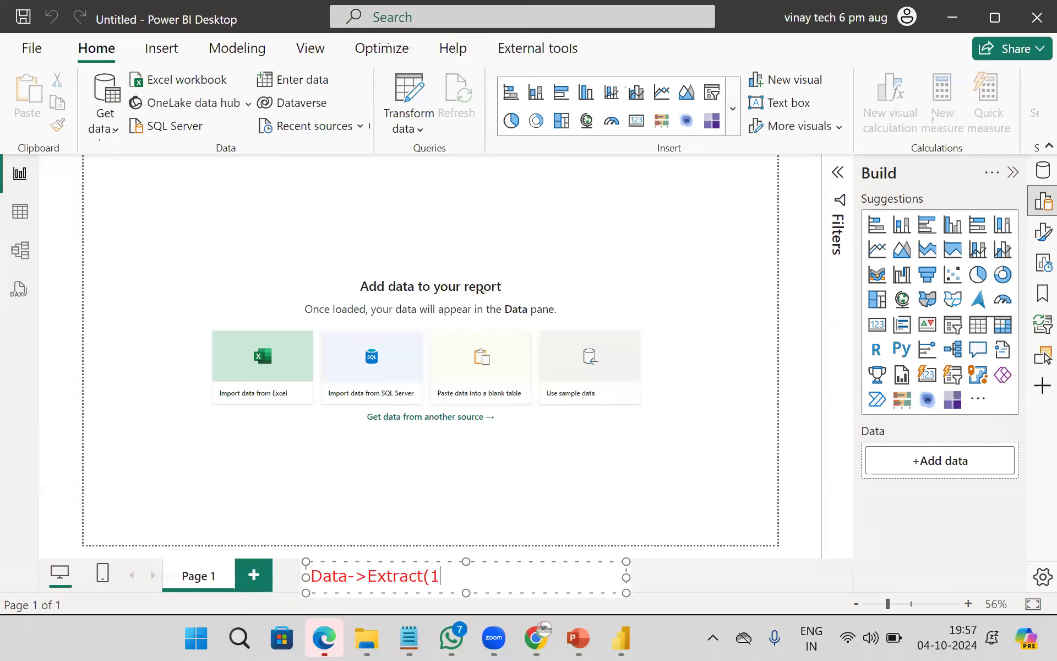
{"action": "type", "text": ")->Transform(2)->Model(3)->Secure(4)->Visuals(5)->BI Data"}
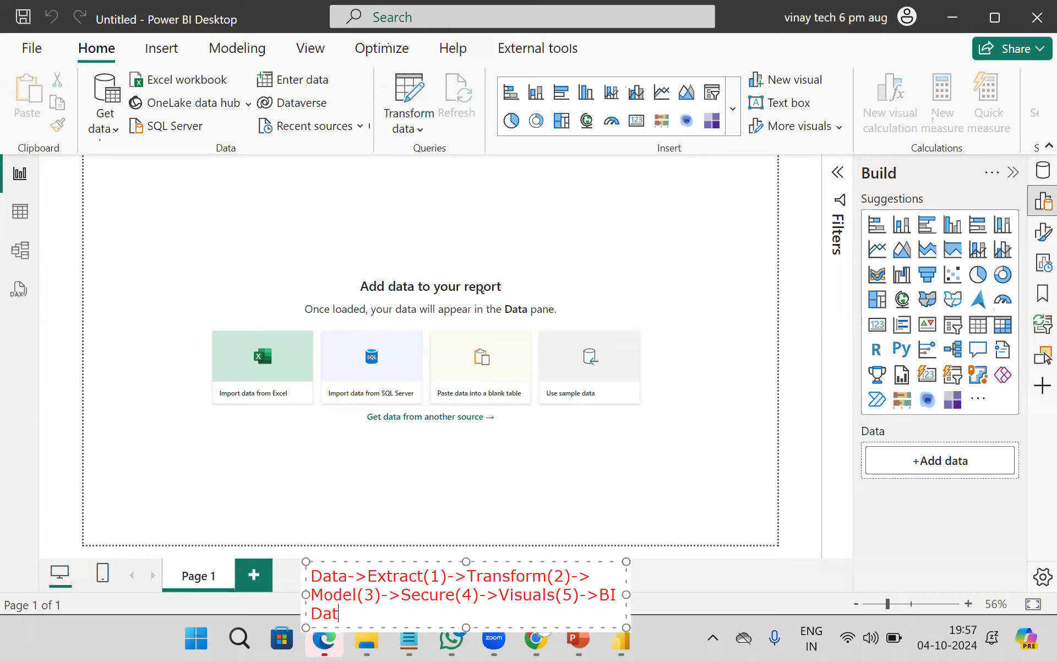
{"action": "left_click_drag", "start_coordinate": [630, 594], "coordinate": [975, 570]}
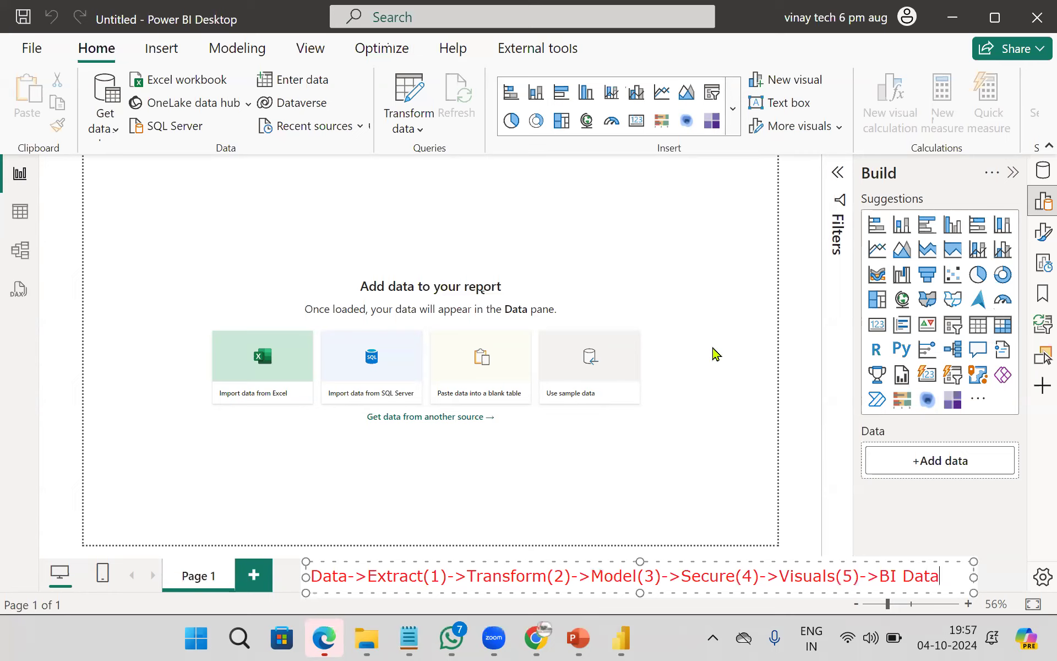
{"action": "left_click", "coordinate": [711, 325]}
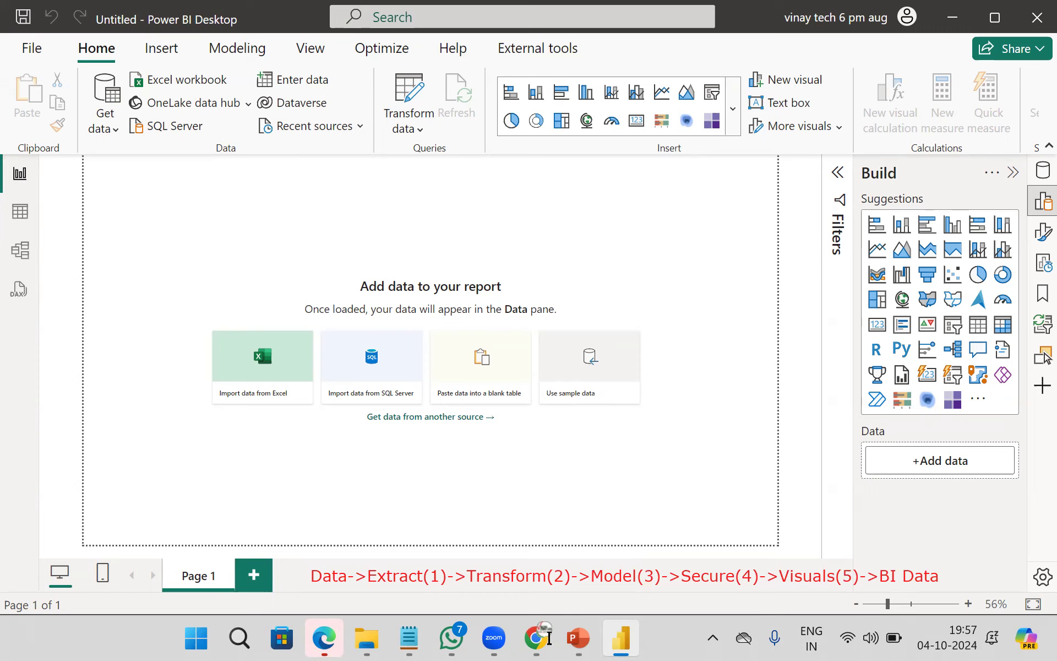
Step: Add the words "shape", "relation" and "protection" beneath the Transform, Model and Secure stages
{"action": "left_click", "coordinate": [524, 597]}
{"action": "type", "text": "sh"}
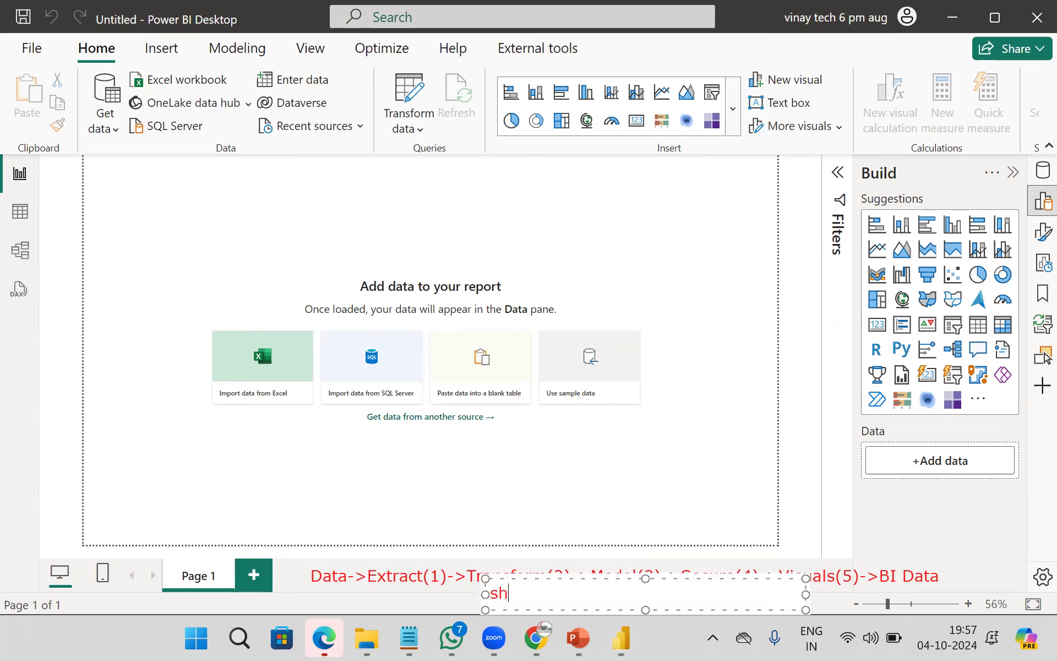
{"action": "type", "text": "ape    relation       "}
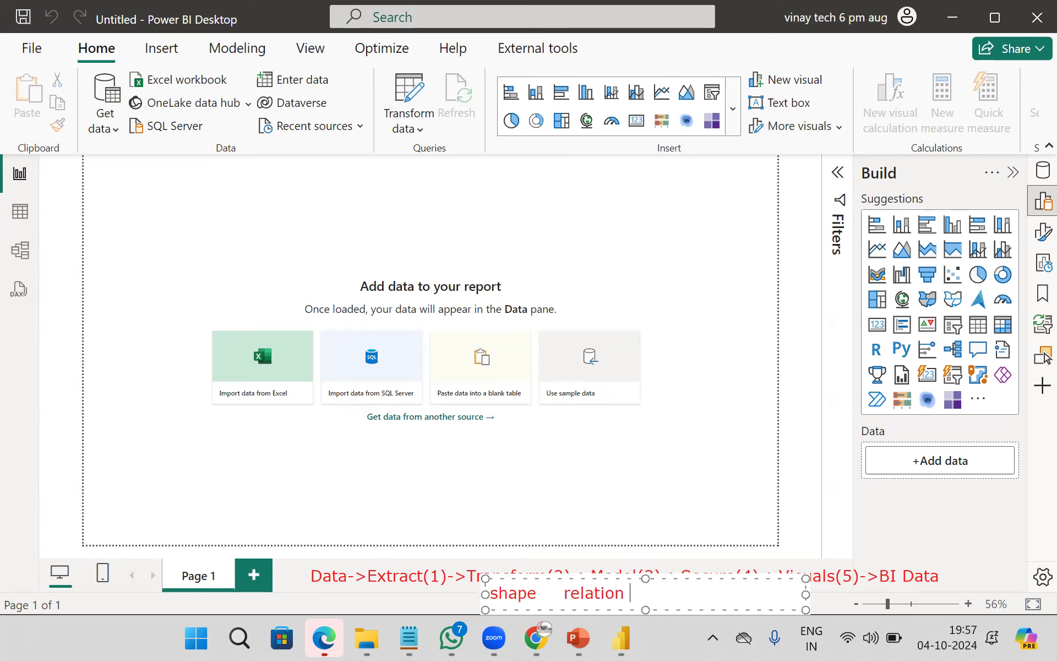
{"action": "type", "text": "protection"}
{"action": "left_click", "coordinate": [569, 449]}
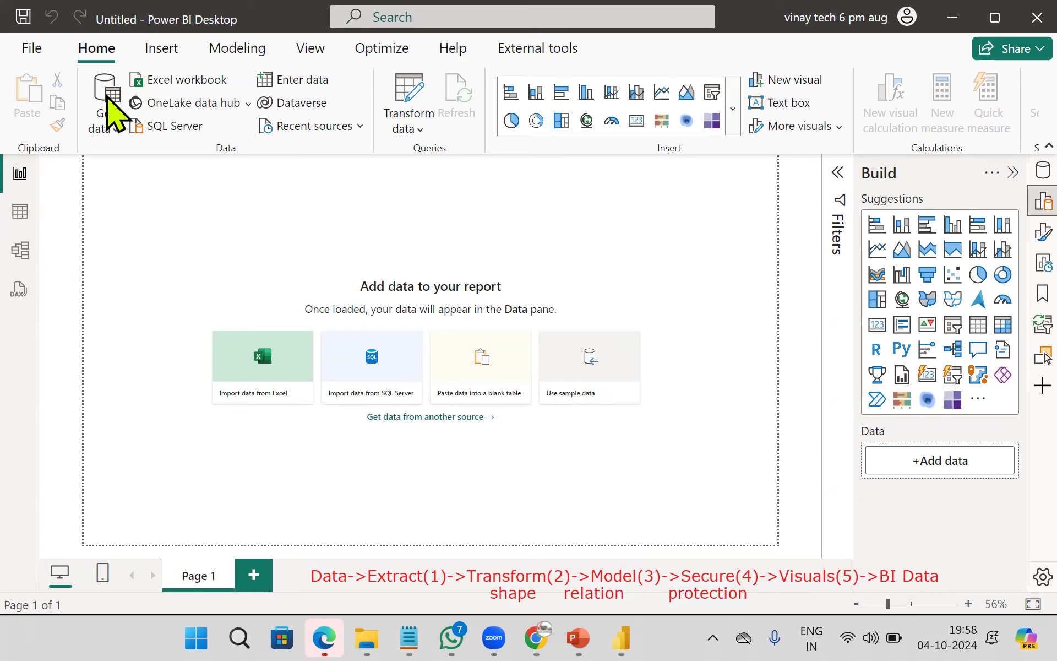
Step: Draw circled numbers: 1 at Get data, 2 at Transform data, 3 at the model view icon, 4 below Modeling and 5 on the canvas
{"action": "mouse_move", "coordinate": [93, 101]}
{"action": "left_mouse_down"}
{"action": "mouse_move", "coordinate": [80, 120]}
{"action": "mouse_move", "coordinate": [90, 111]}
{"action": "left_mouse_up"}
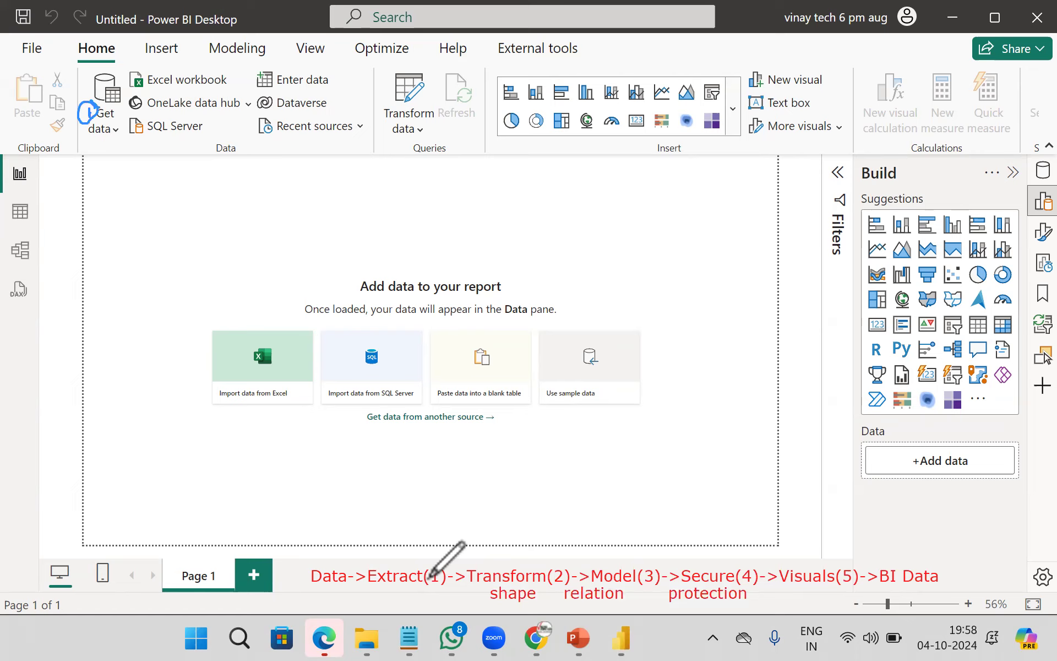
{"action": "left_click_drag", "start_coordinate": [392, 117], "coordinate": [404, 123]}
{"action": "mouse_move", "coordinate": [403, 109]}
{"action": "left_mouse_down"}
{"action": "mouse_move", "coordinate": [388, 131]}
{"action": "mouse_move", "coordinate": [414, 110]}
{"action": "left_mouse_up"}
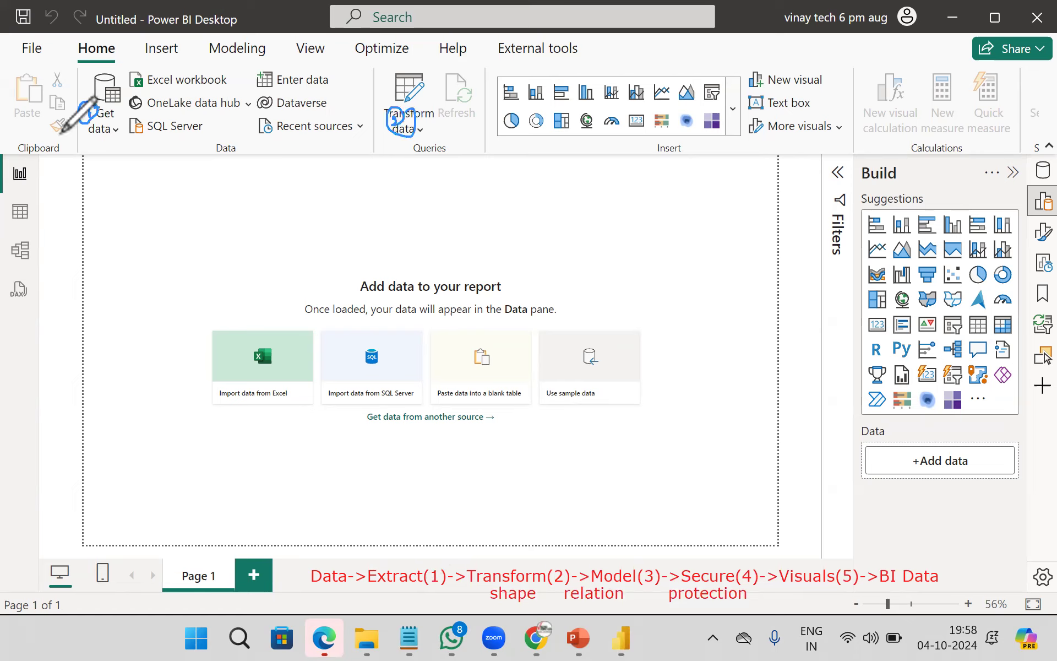
{"action": "left_click_drag", "start_coordinate": [32, 242], "coordinate": [35, 260]}
{"action": "left_click_drag", "start_coordinate": [39, 236], "coordinate": [25, 238]}
{"action": "left_click_drag", "start_coordinate": [26, 235], "coordinate": [13, 225]}
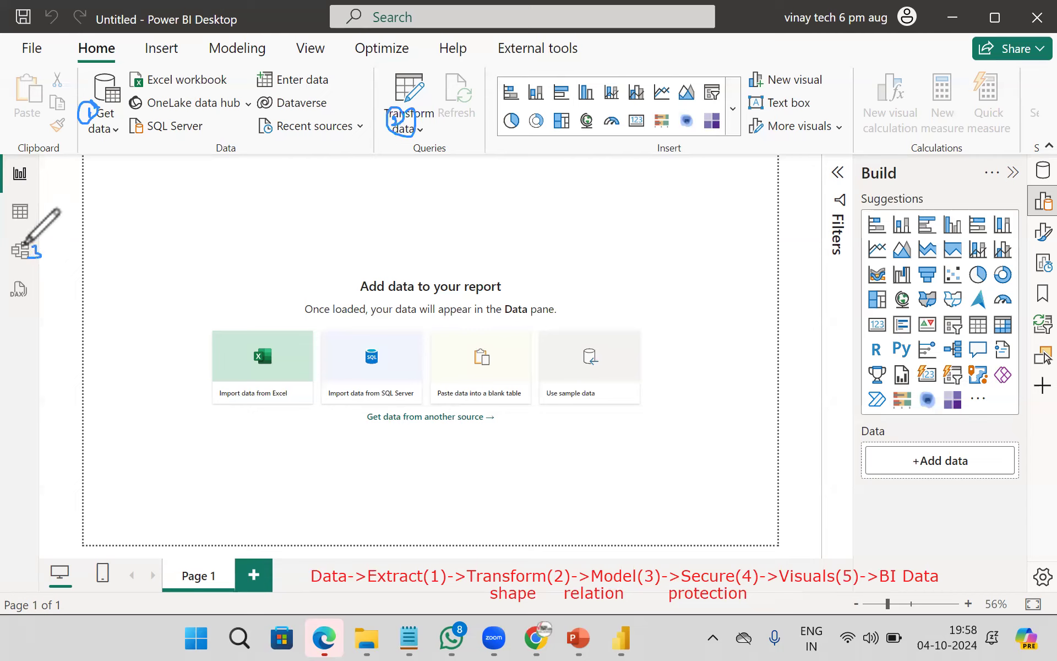
{"action": "left_click_drag", "start_coordinate": [191, 61], "coordinate": [210, 81]}
{"action": "mouse_move", "coordinate": [421, 161]}
{"action": "left_mouse_down"}
{"action": "mouse_move", "coordinate": [397, 168]}
{"action": "mouse_move", "coordinate": [434, 160]}
{"action": "left_mouse_up"}
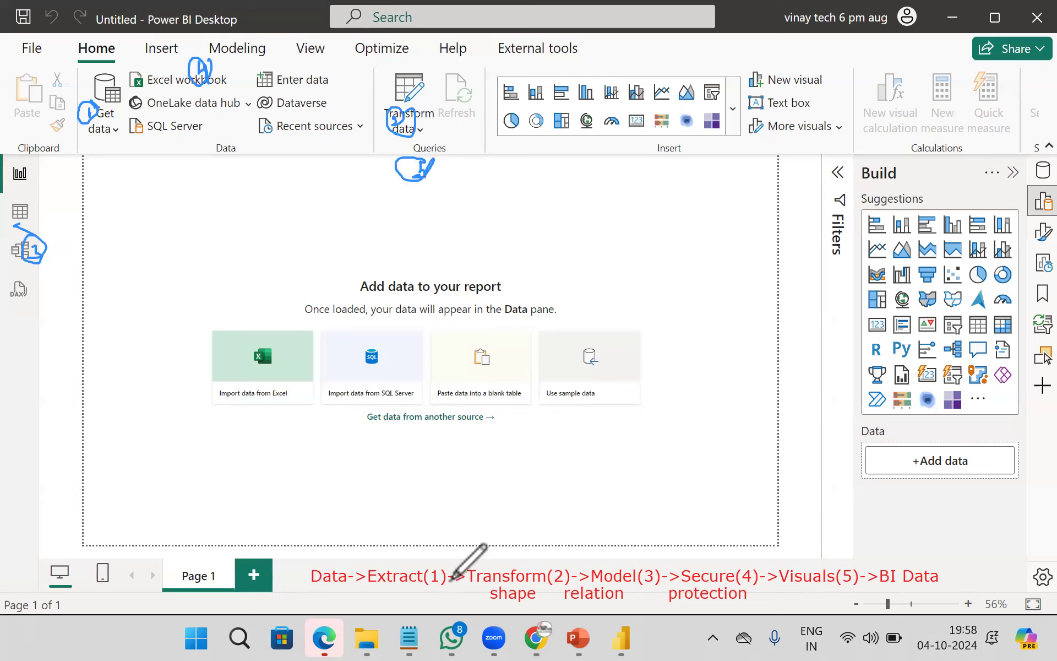
Step: Circle the stage numbers 1 to 5 in the written data process line
{"action": "left_click_drag", "start_coordinate": [447, 557], "coordinate": [452, 592]}
{"action": "left_click_drag", "start_coordinate": [568, 570], "coordinate": [573, 574]}
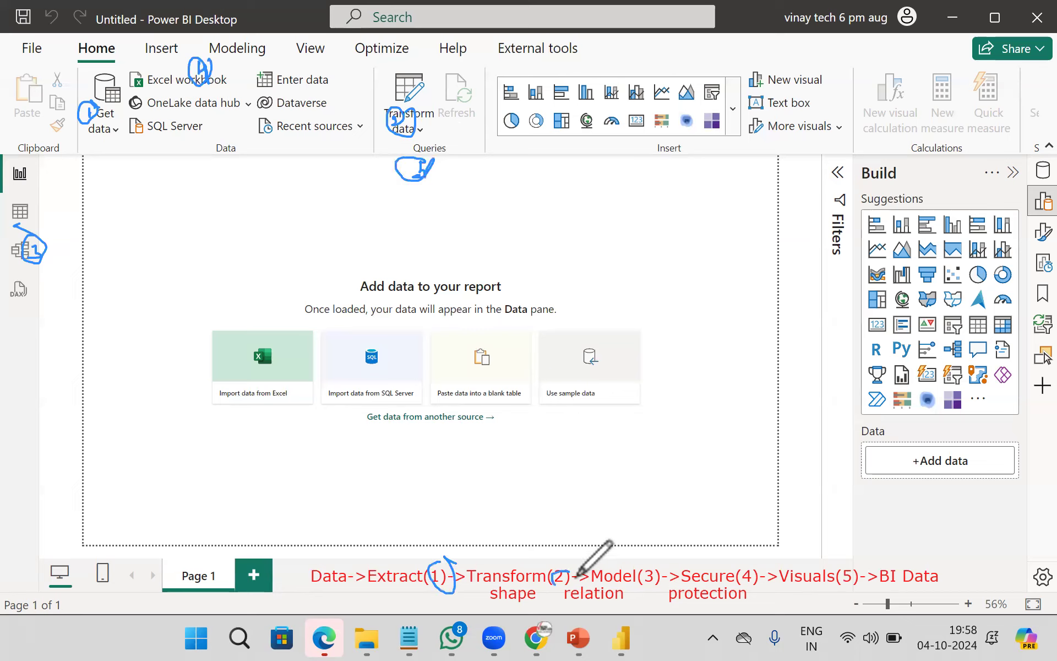
{"action": "left_click_drag", "start_coordinate": [658, 562], "coordinate": [652, 586]}
{"action": "left_click_drag", "start_coordinate": [759, 561], "coordinate": [762, 568]}
{"action": "left_click_drag", "start_coordinate": [846, 563], "coordinate": [849, 569]}
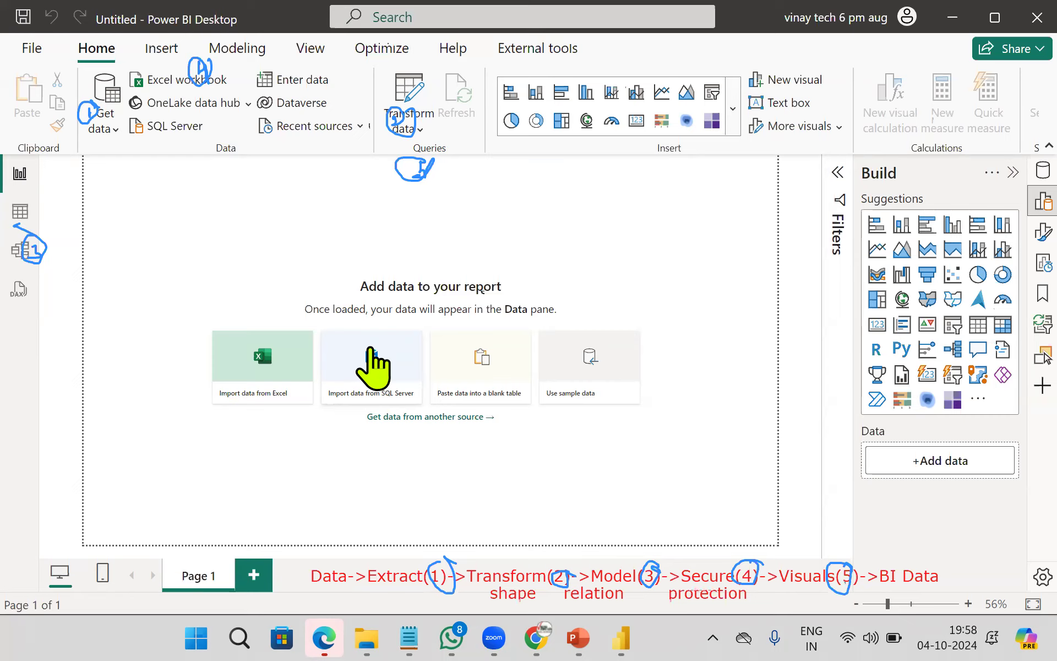
{"action": "left_click", "coordinate": [110, 129]}
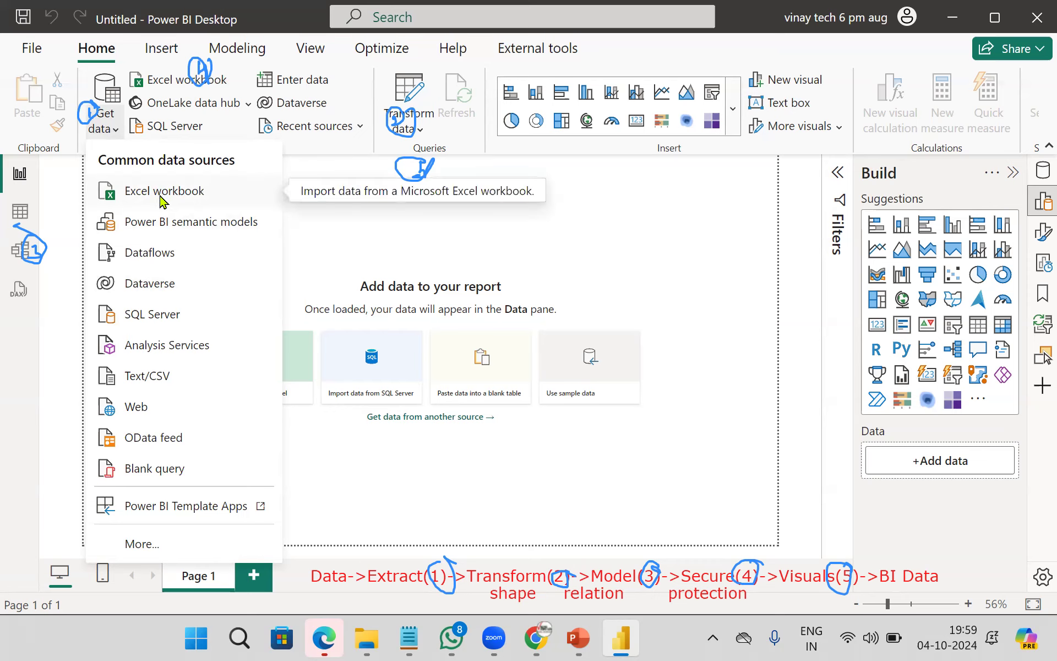
{"action": "left_click", "coordinate": [161, 197]}
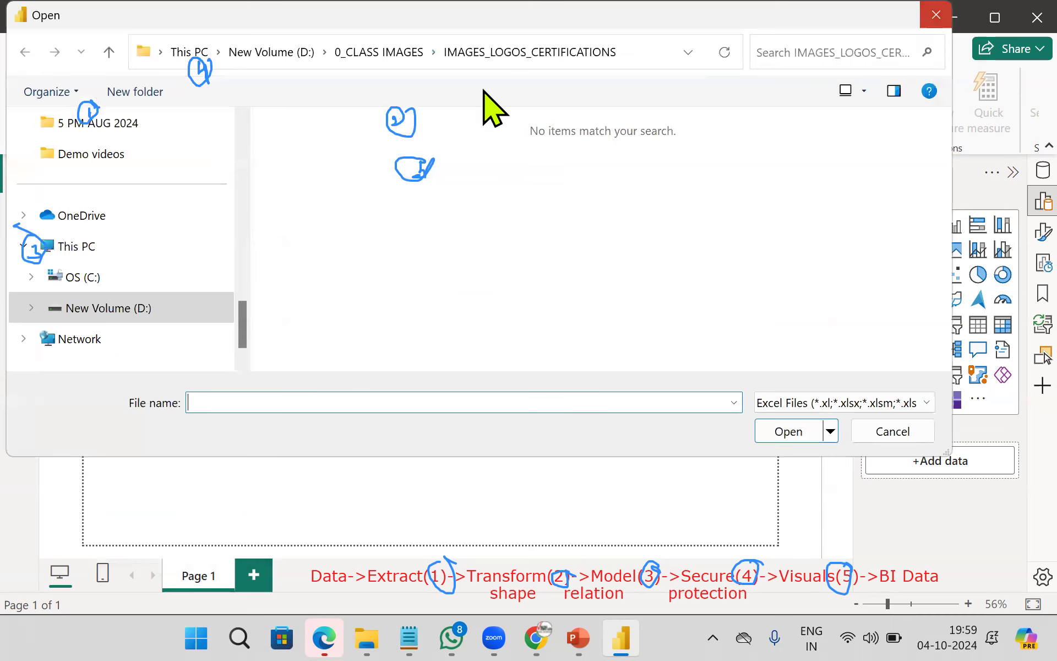
{"action": "key", "text": "Escape"}
Step: Show the common data sources, switch to Chrome to view the Power BI course folder in Google Drive, and return to Power BI Desktop
{"action": "left_click", "coordinate": [103, 123]}
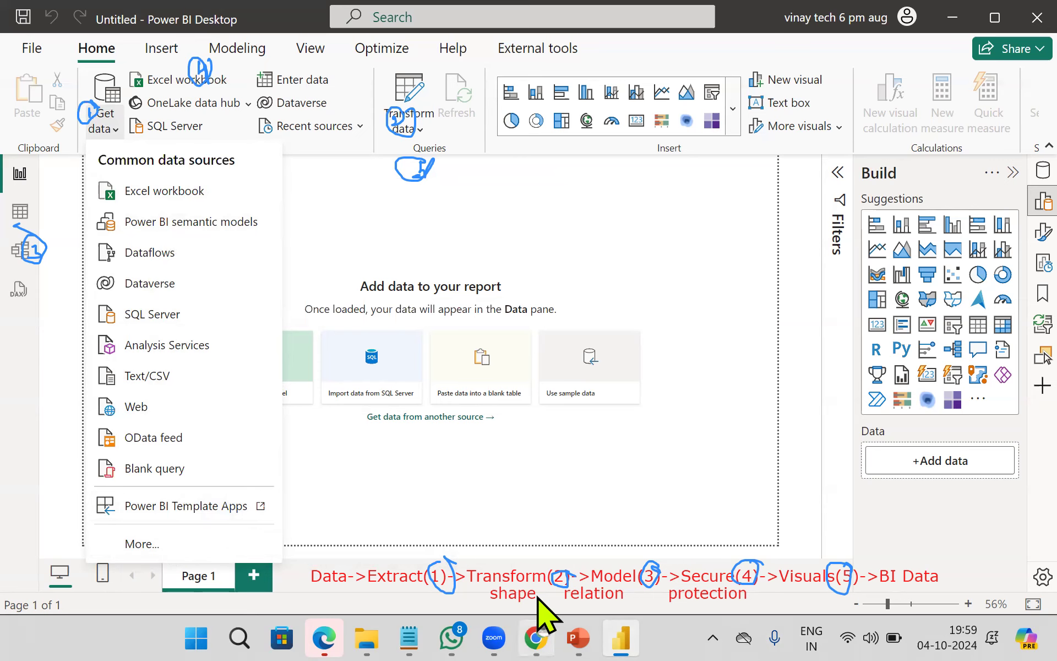
{"action": "left_click", "coordinate": [539, 635]}
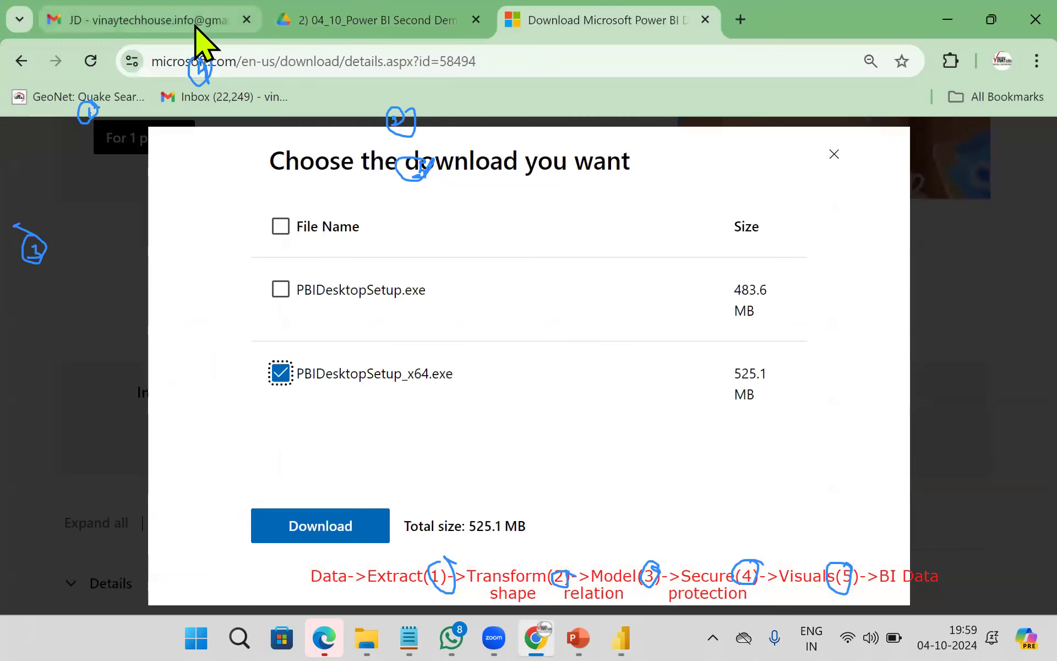
{"action": "left_click", "coordinate": [353, 22]}
{"action": "left_click", "coordinate": [349, 198]}
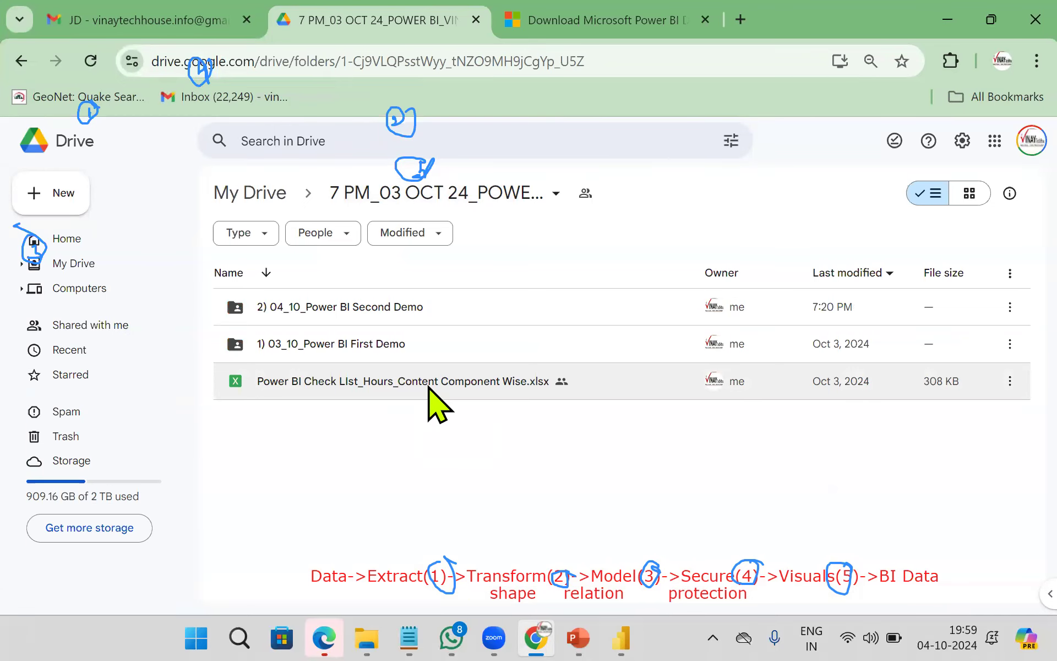
{"action": "left_click", "coordinate": [622, 636]}
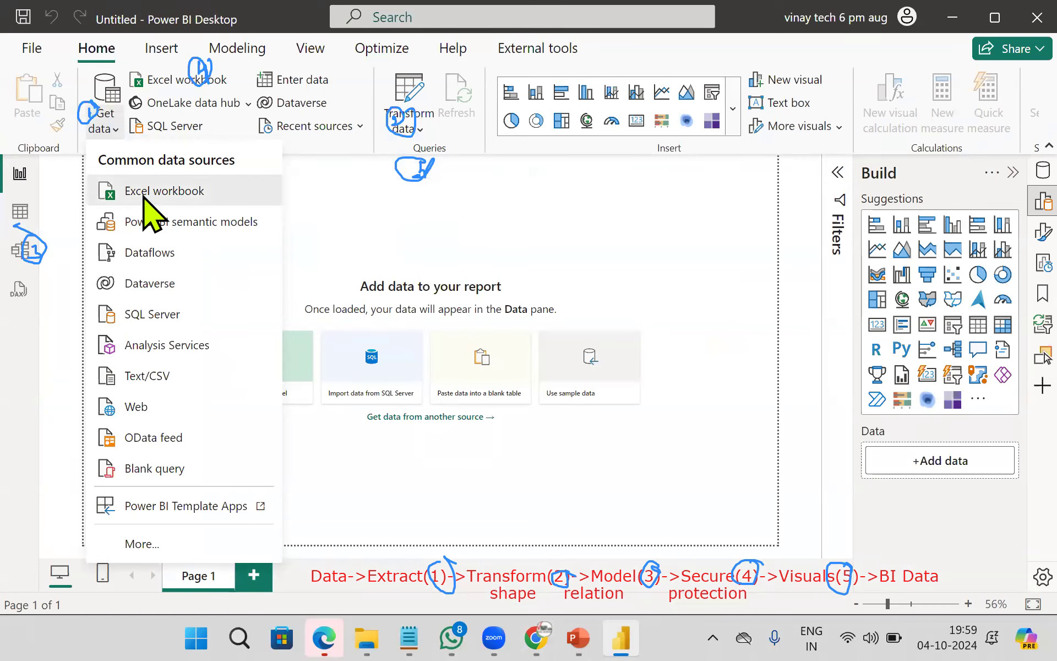
Step: Import the Daily Expenses Data sheet from the Excel workbook Family_Expenses_Daily_Data in the GENERAL FILES FOR PRACTICE folder on drive D
{"action": "left_click", "coordinate": [99, 114]}
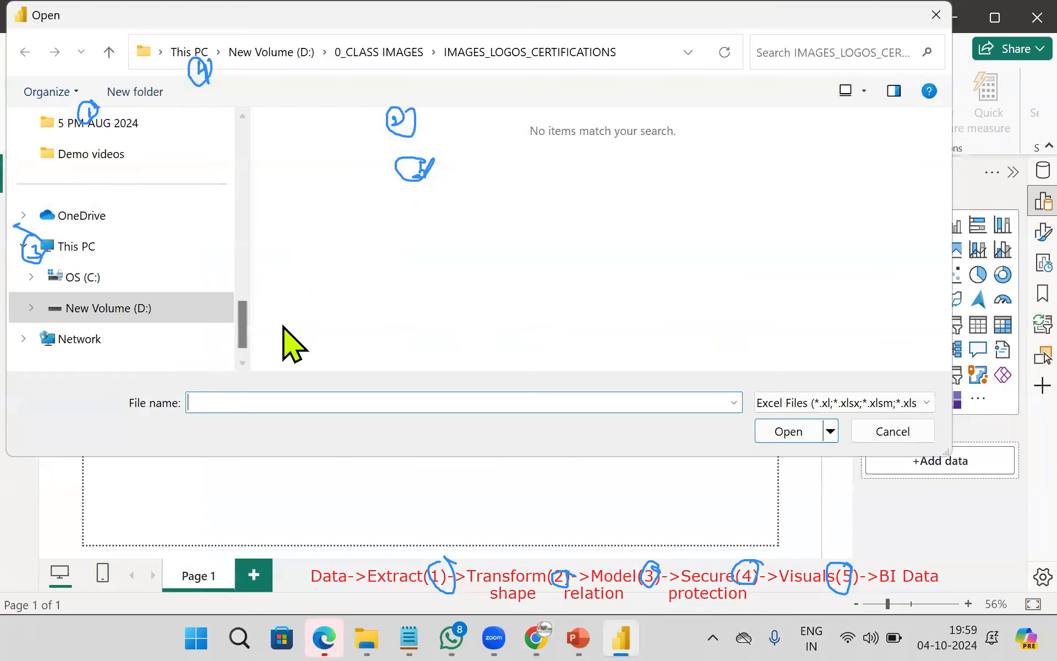
{"action": "left_click", "coordinate": [149, 308]}
{"action": "scroll", "coordinate": [565, 311], "scroll_direction": "down", "scroll_amount": 10}
{"action": "double_click", "coordinate": [566, 287]}
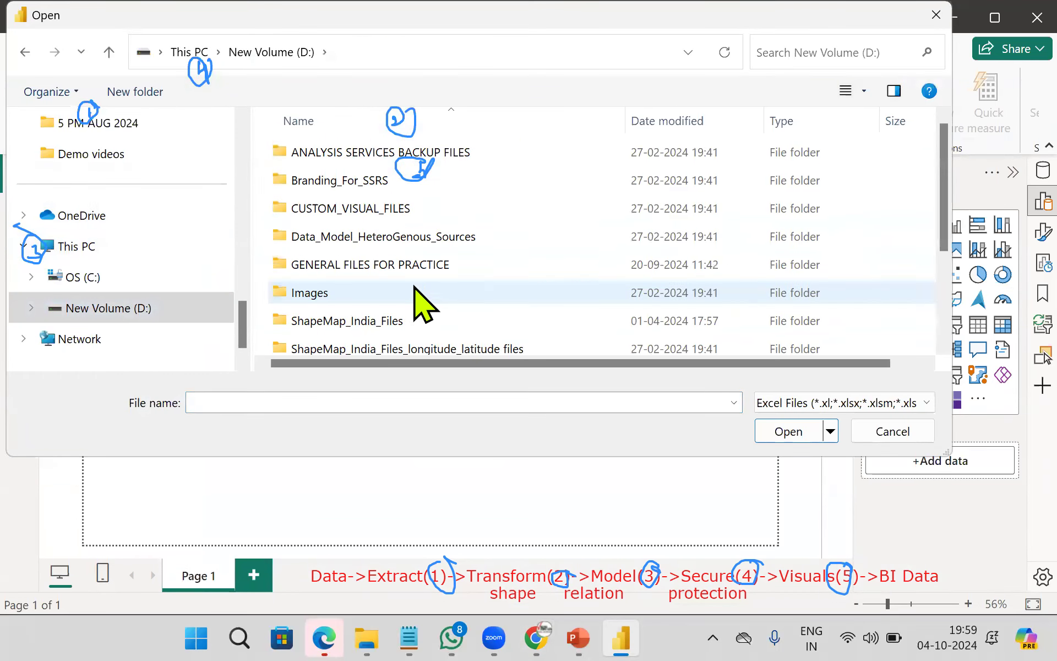
{"action": "double_click", "coordinate": [380, 270]}
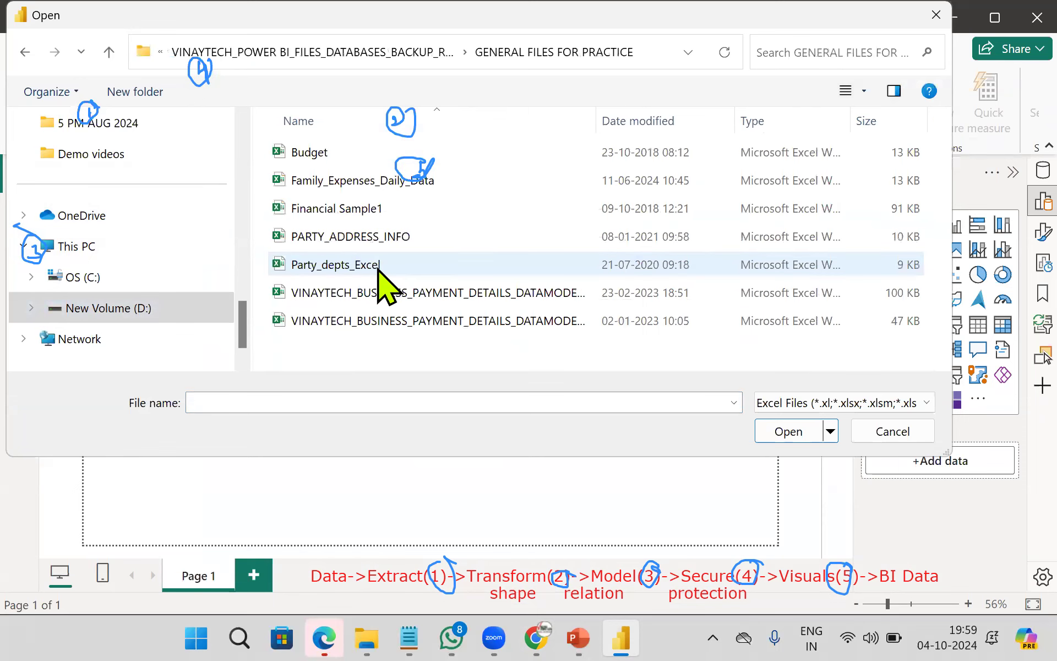
{"action": "left_click", "coordinate": [327, 185]}
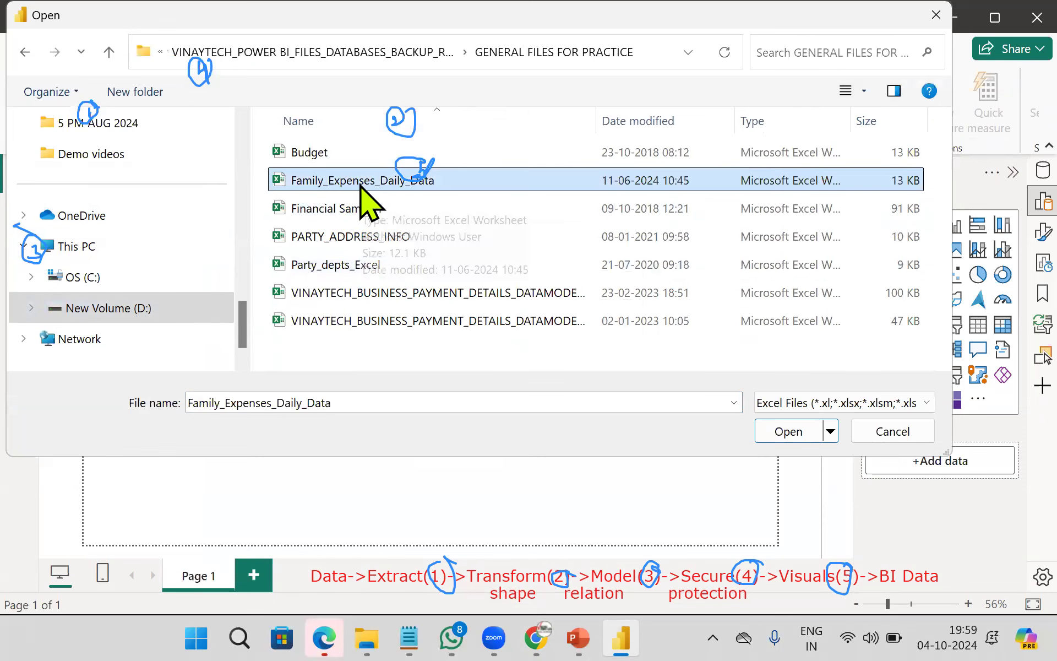
{"action": "left_click", "coordinate": [788, 432]}
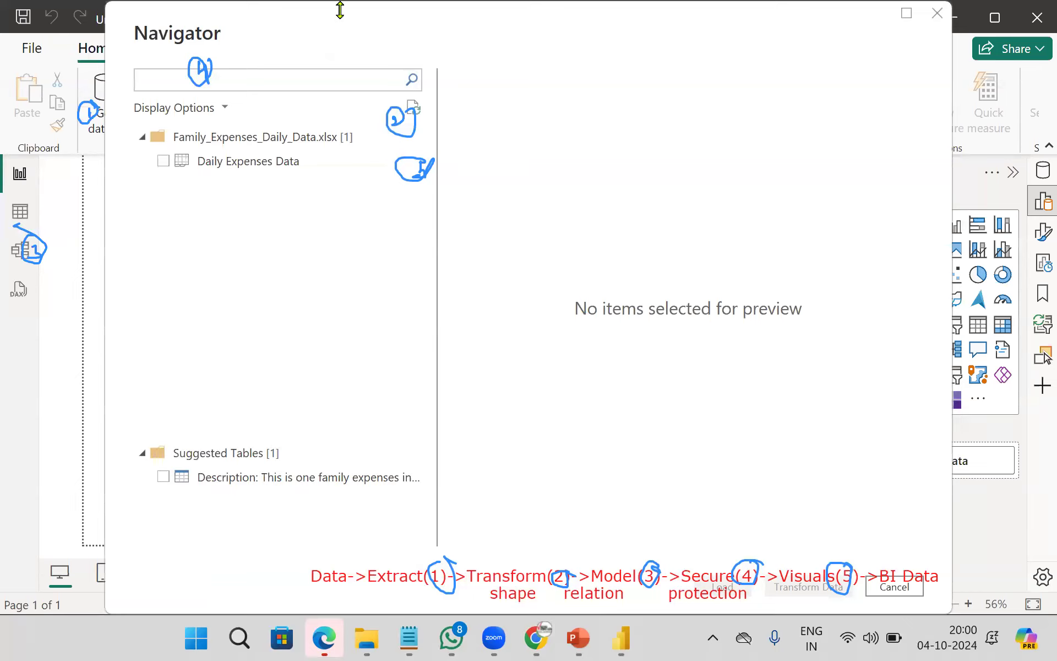
{"action": "left_click", "coordinate": [162, 162]}
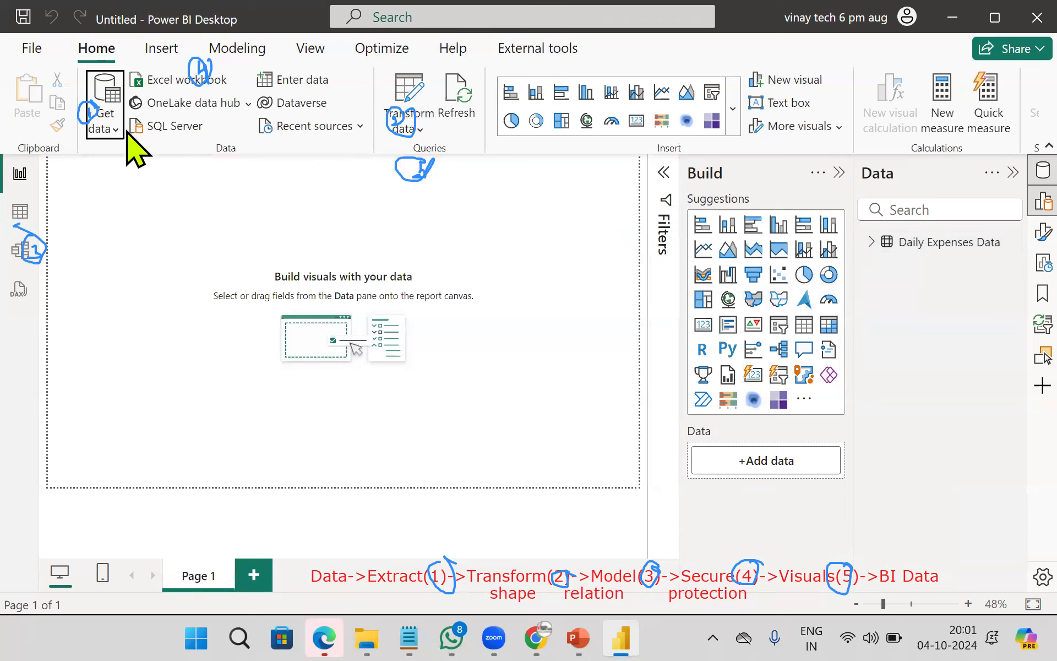
Step: View the Daily Expenses Data table's fields and rows, marking the table name, Data pane and table view icon in red
{"action": "left_click", "coordinate": [872, 242]}
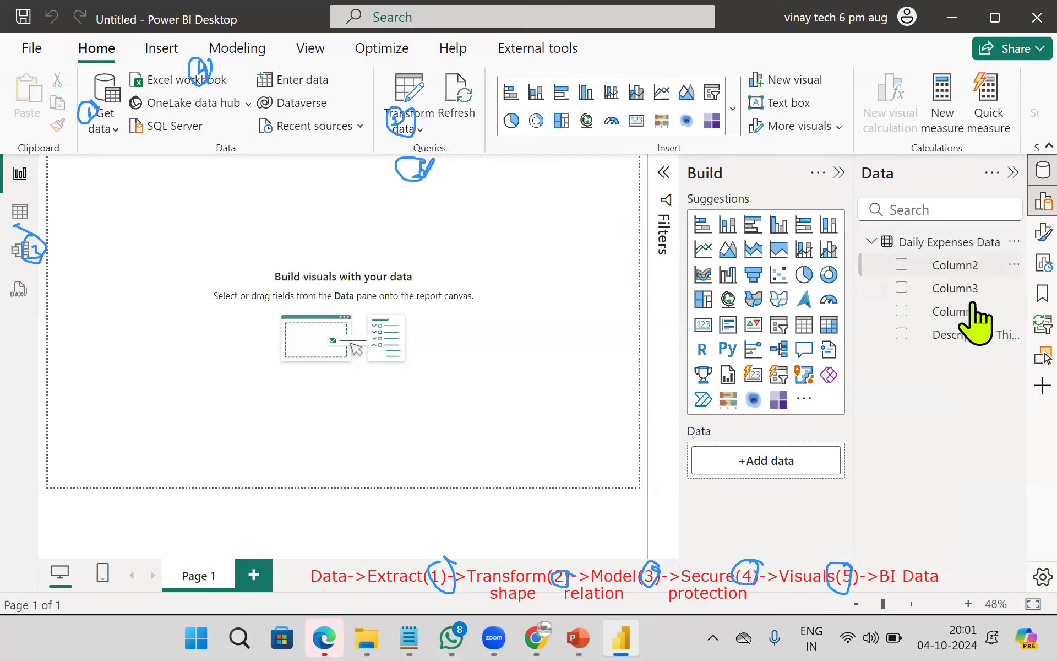
{"action": "left_click", "coordinate": [7, 223]}
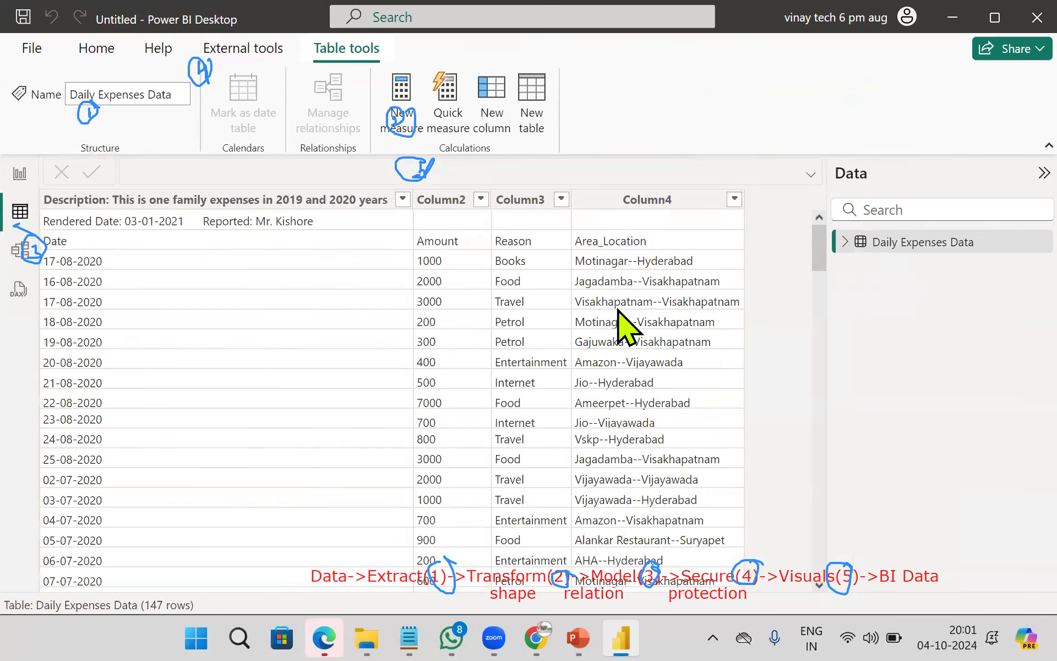
{"action": "mouse_move", "coordinate": [126, 82]}
{"action": "left_mouse_down"}
{"action": "mouse_move", "coordinate": [69, 128]}
{"action": "mouse_move", "coordinate": [156, 100]}
{"action": "mouse_move", "coordinate": [848, 185]}
{"action": "mouse_move", "coordinate": [837, 205]}
{"action": "mouse_move", "coordinate": [539, 227]}
{"action": "mouse_move", "coordinate": [61, 229]}
{"action": "mouse_move", "coordinate": [71, 234]}
{"action": "mouse_move", "coordinate": [5, 198]}
{"action": "mouse_move", "coordinate": [80, 190]}
{"action": "left_mouse_up"}
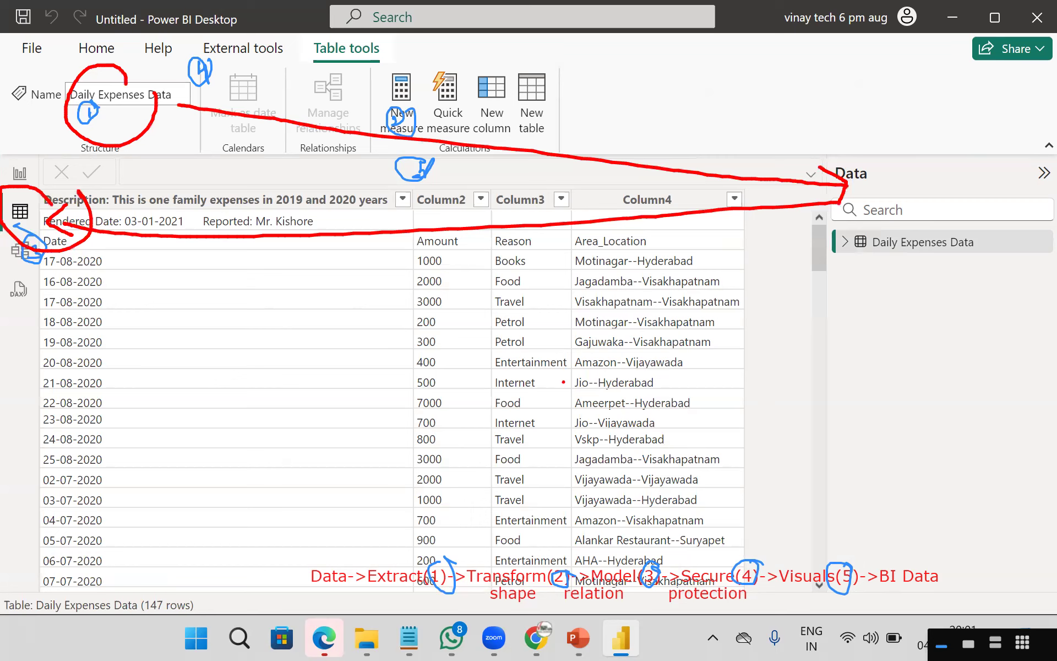
Step: Mark the rendered-date row as 1 and the header promotion as 2 in red, line through Column4, and clear the marks
{"action": "key", "text": "Escape"}
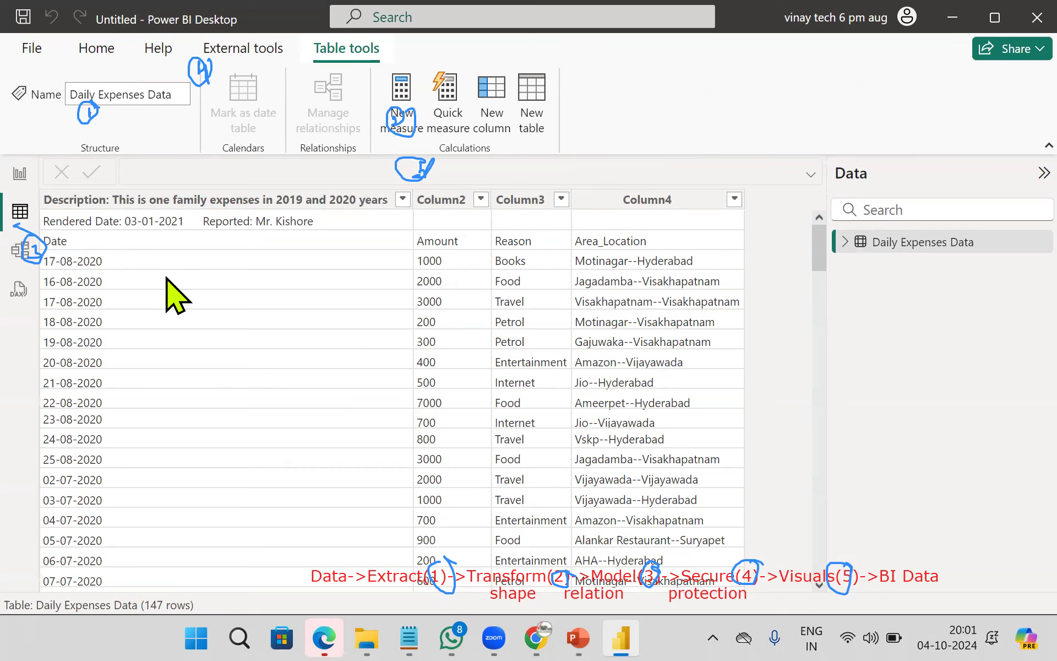
{"action": "left_click", "coordinate": [98, 201]}
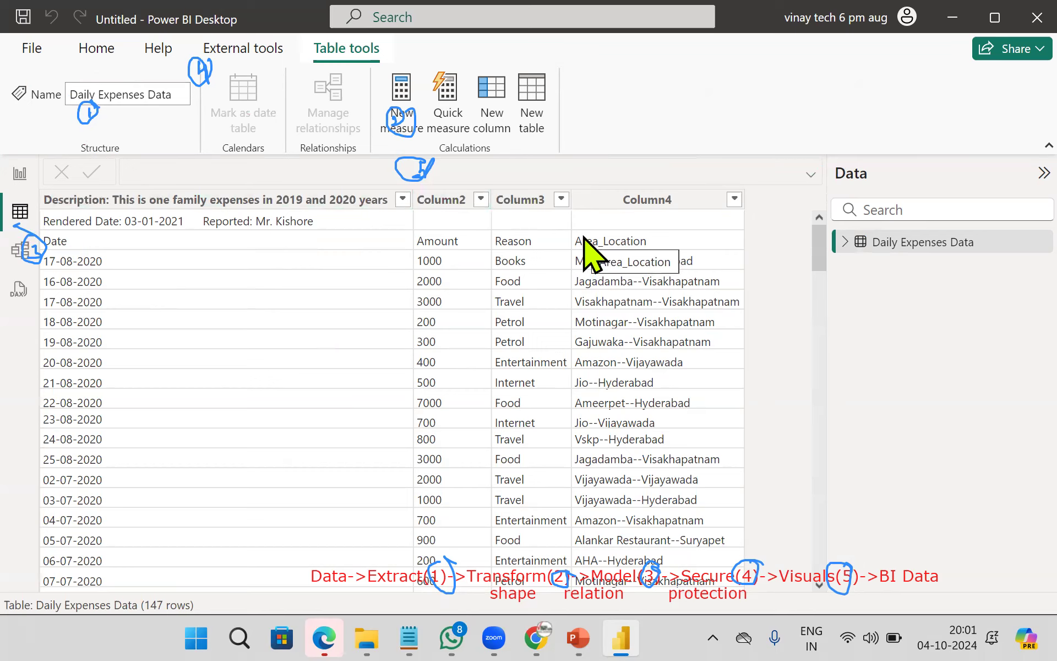
{"action": "key", "text": "ctrl+2"}
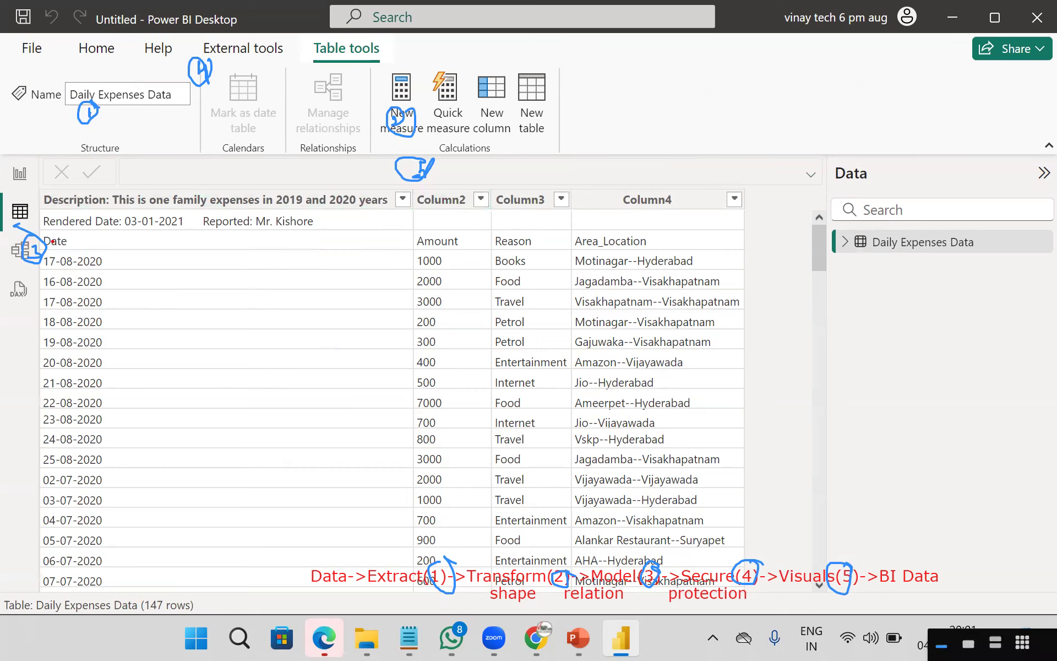
{"action": "mouse_move", "coordinate": [55, 244]}
{"action": "left_mouse_down"}
{"action": "mouse_move", "coordinate": [23, 205]}
{"action": "mouse_move", "coordinate": [53, 200]}
{"action": "left_mouse_up"}
{"action": "mouse_move", "coordinate": [116, 215]}
{"action": "left_mouse_down"}
{"action": "mouse_move", "coordinate": [102, 234]}
{"action": "mouse_move", "coordinate": [133, 217]}
{"action": "mouse_move", "coordinate": [352, 230]}
{"action": "mouse_move", "coordinate": [297, 240]}
{"action": "left_mouse_up"}
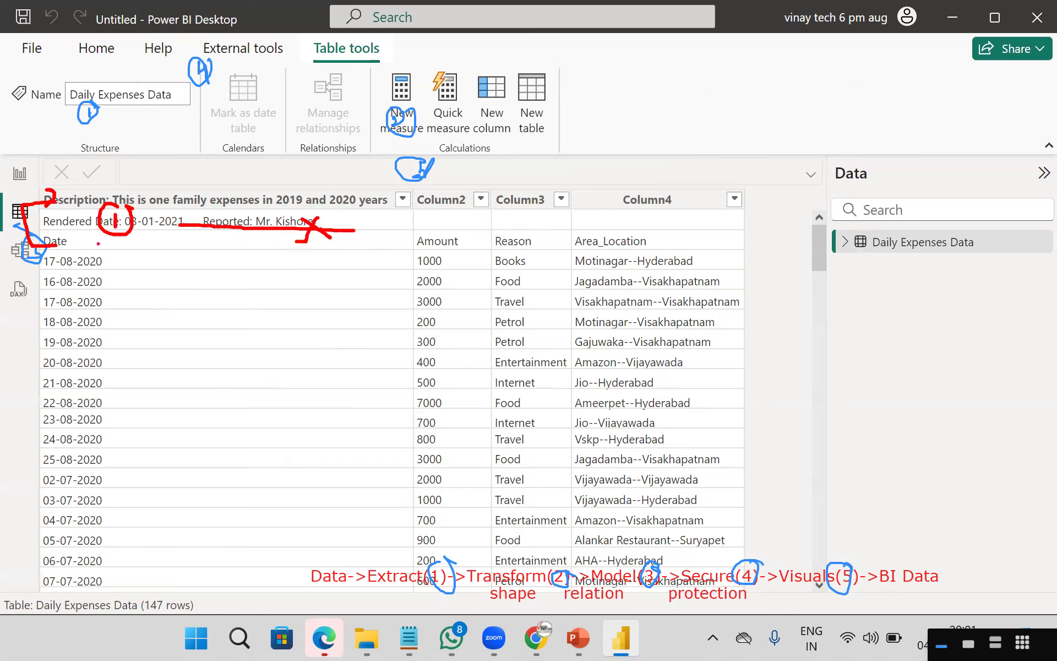
{"action": "mouse_move", "coordinate": [49, 190]}
{"action": "left_mouse_down"}
{"action": "mouse_move", "coordinate": [70, 175]}
{"action": "mouse_move", "coordinate": [77, 190]}
{"action": "left_mouse_up"}
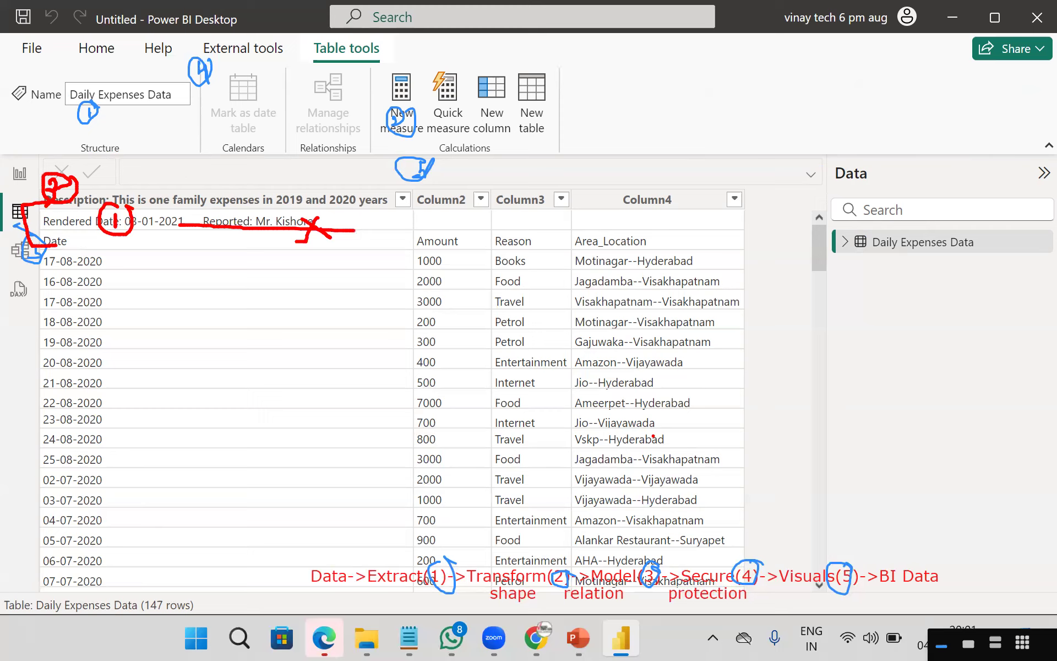
{"action": "mouse_move", "coordinate": [624, 223]}
{"action": "left_mouse_down"}
{"action": "mouse_move", "coordinate": [639, 305]}
{"action": "mouse_move", "coordinate": [626, 394]}
{"action": "mouse_move", "coordinate": [630, 567]}
{"action": "left_mouse_up"}
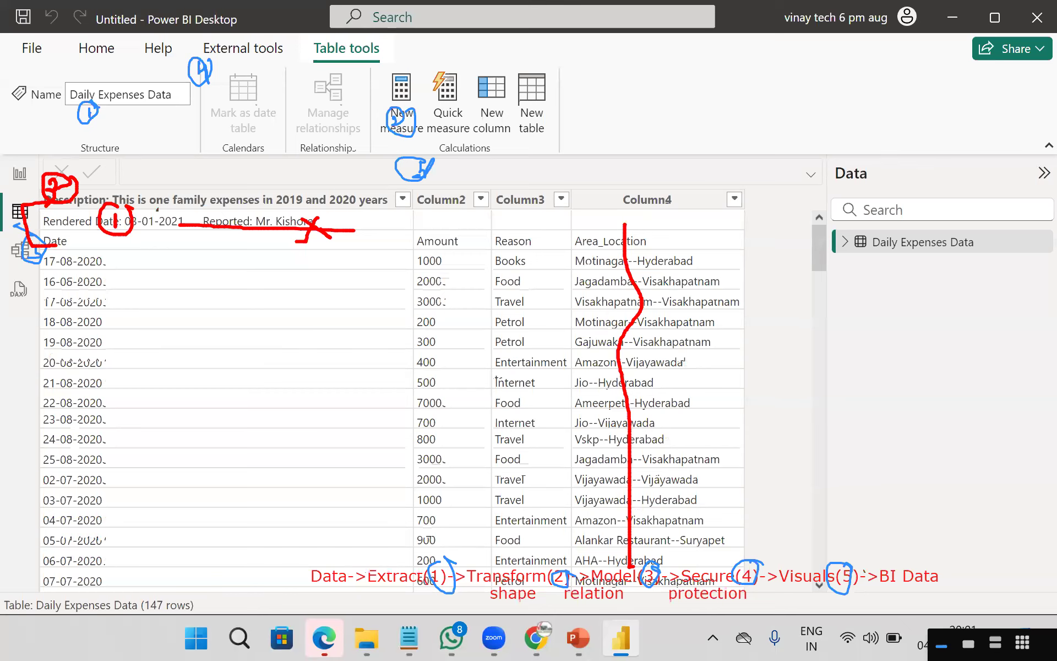
{"action": "key", "text": "Escape"}
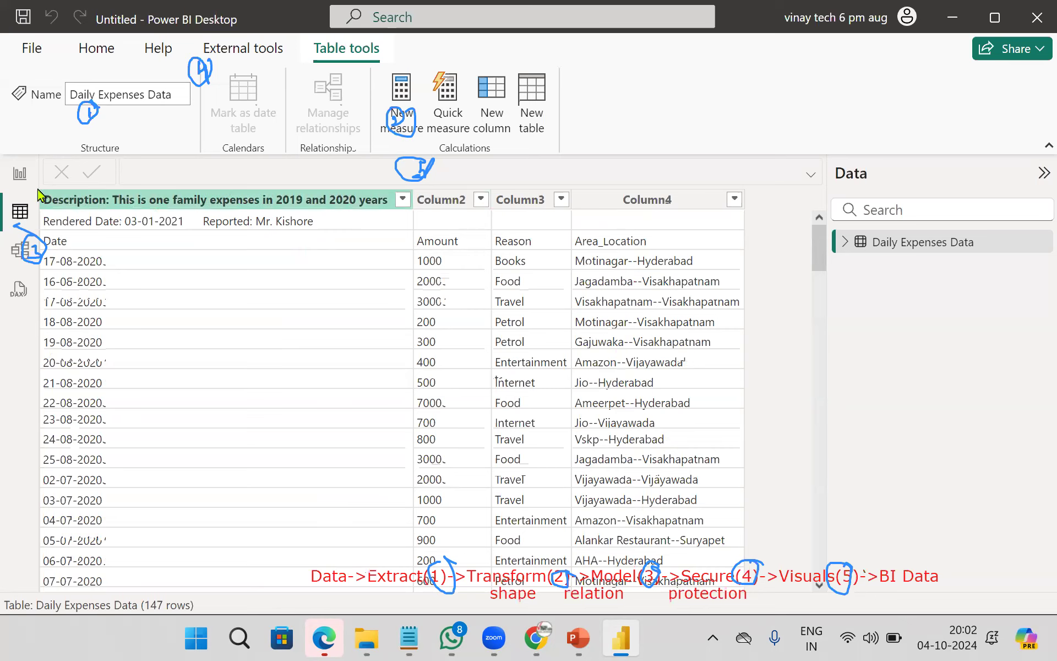
Step: Open the Daily Expenses Data table for transformation in Power Query Editor and keep the editor window maximized
{"action": "left_click", "coordinate": [19, 171]}
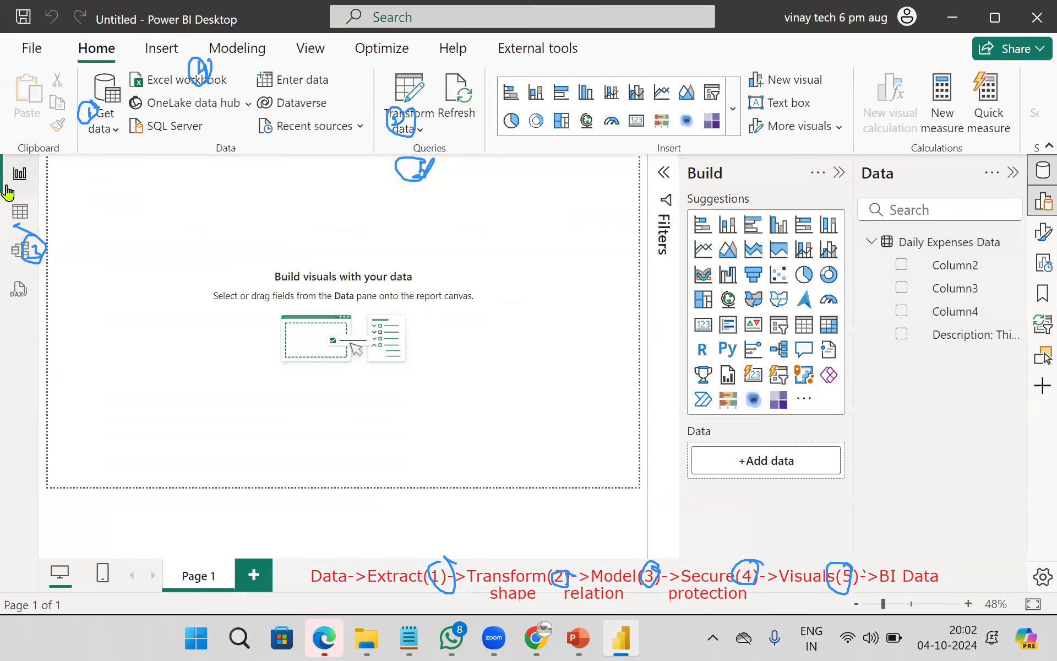
{"action": "left_click", "coordinate": [414, 128]}
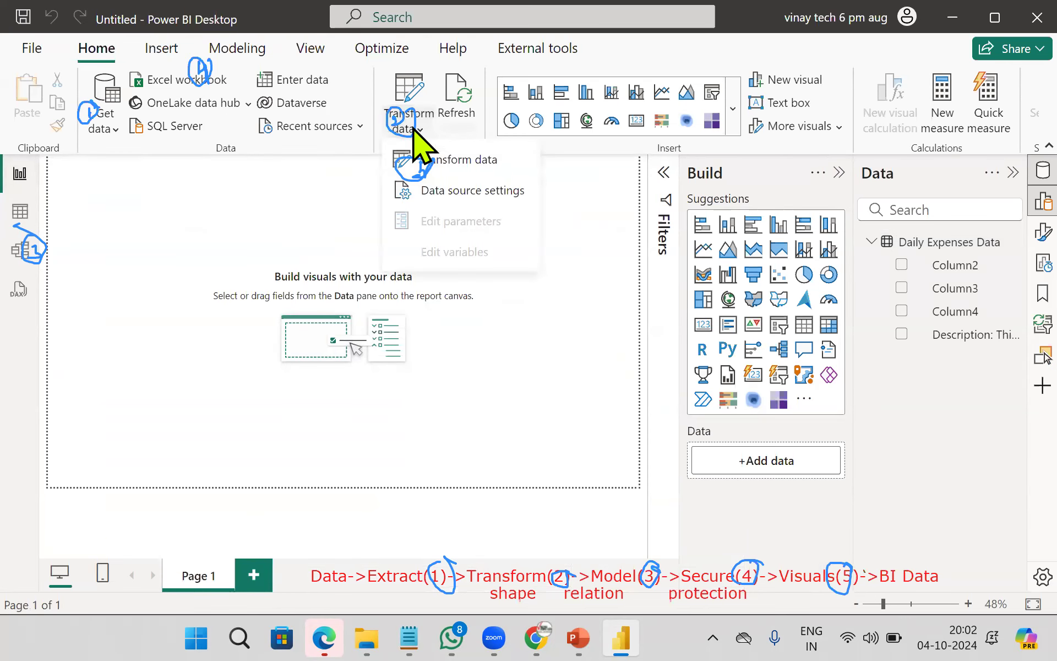
{"action": "left_click", "coordinate": [452, 162]}
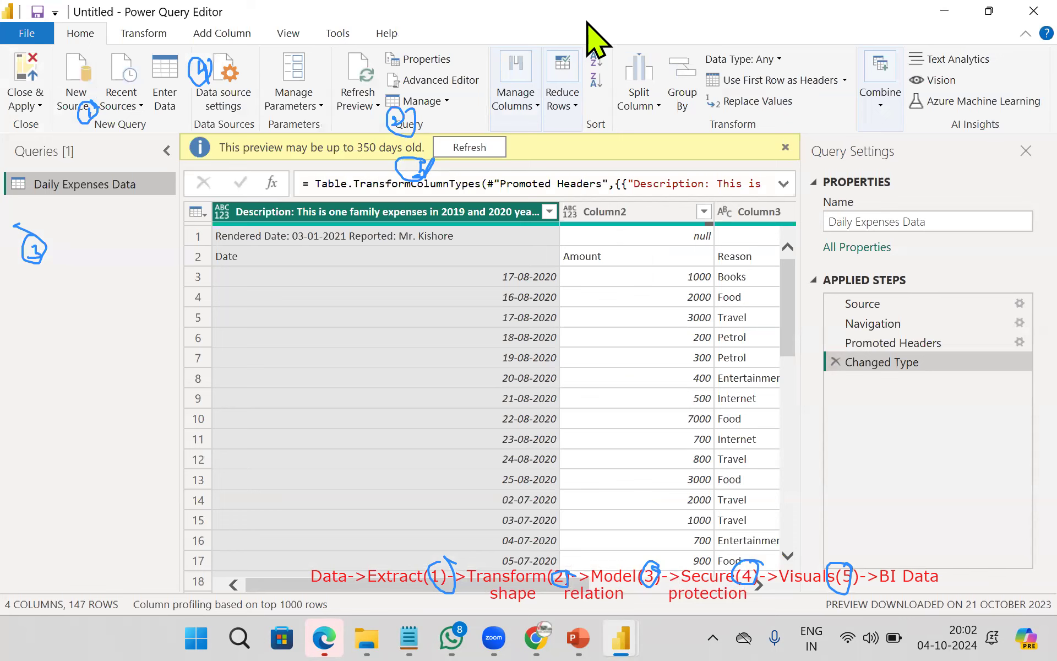
{"action": "key", "text": "super+Left"}
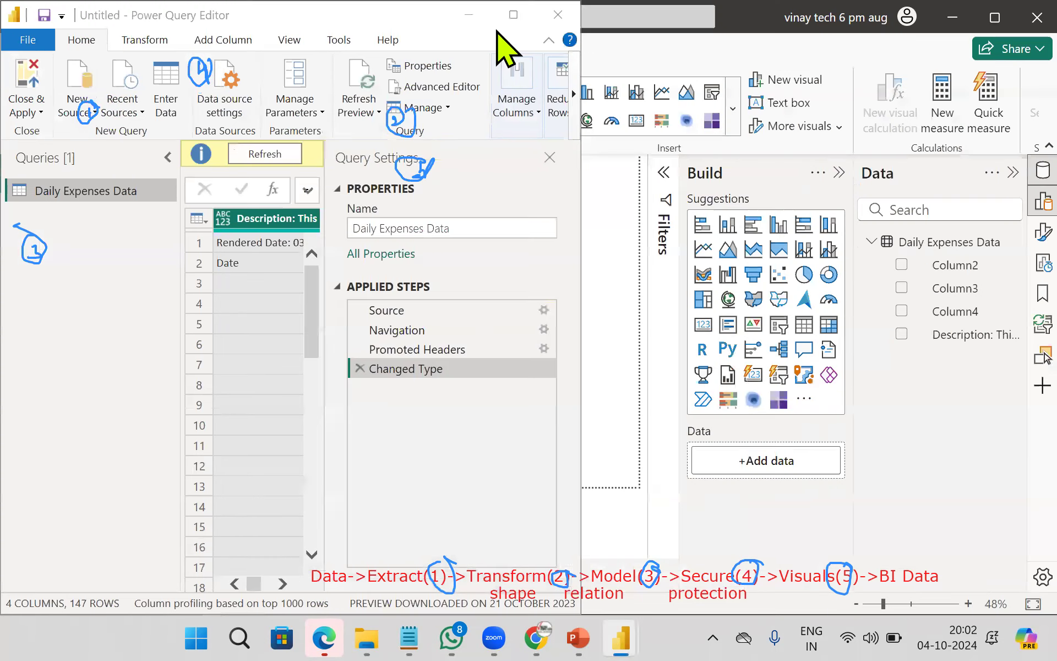
{"action": "left_click", "coordinate": [519, 21]}
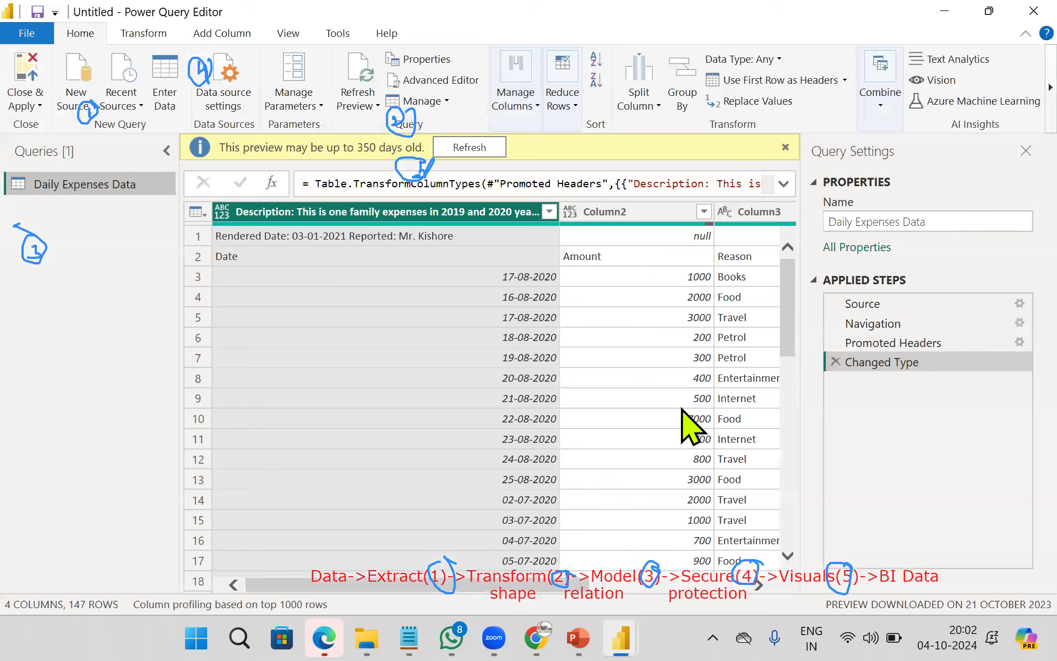
Step: Write an underlined 1000+ in red above the table, circle Close & Apply, draw a tick on the rows, and clear the marks
{"action": "mouse_move", "coordinate": [606, 56]}
{"action": "left_mouse_down"}
{"action": "mouse_move", "coordinate": [610, 97]}
{"action": "mouse_move", "coordinate": [651, 59]}
{"action": "mouse_move", "coordinate": [816, 53]}
{"action": "left_mouse_up"}
{"action": "left_click_drag", "start_coordinate": [761, 34], "coordinate": [771, 94]}
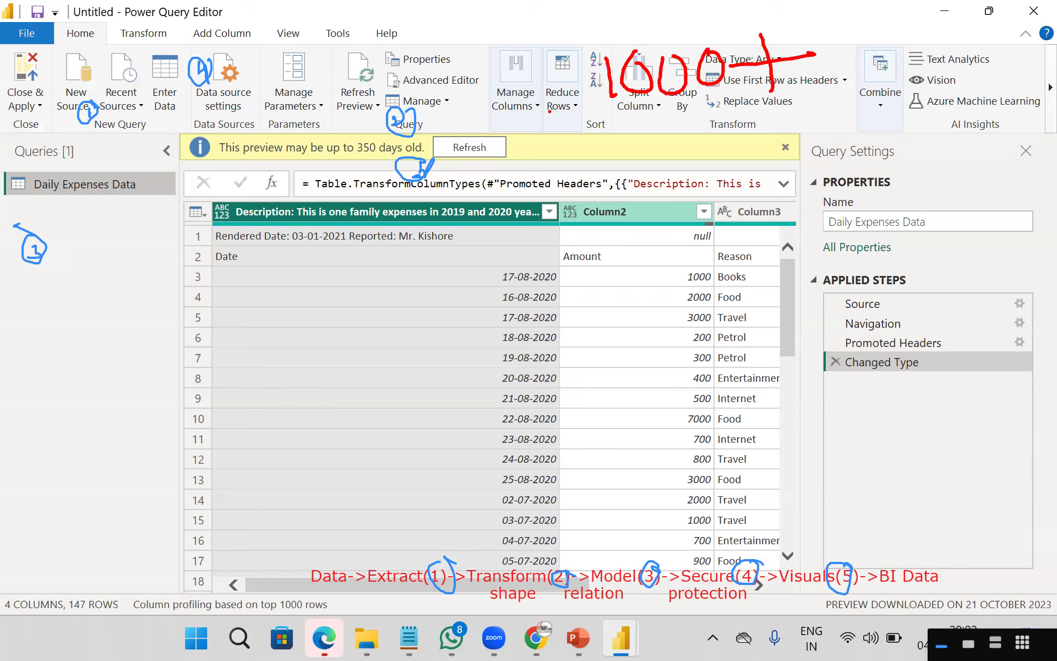
{"action": "mouse_move", "coordinate": [636, 114]}
{"action": "left_mouse_down"}
{"action": "mouse_move", "coordinate": [706, 111]}
{"action": "mouse_move", "coordinate": [724, 123]}
{"action": "left_mouse_up"}
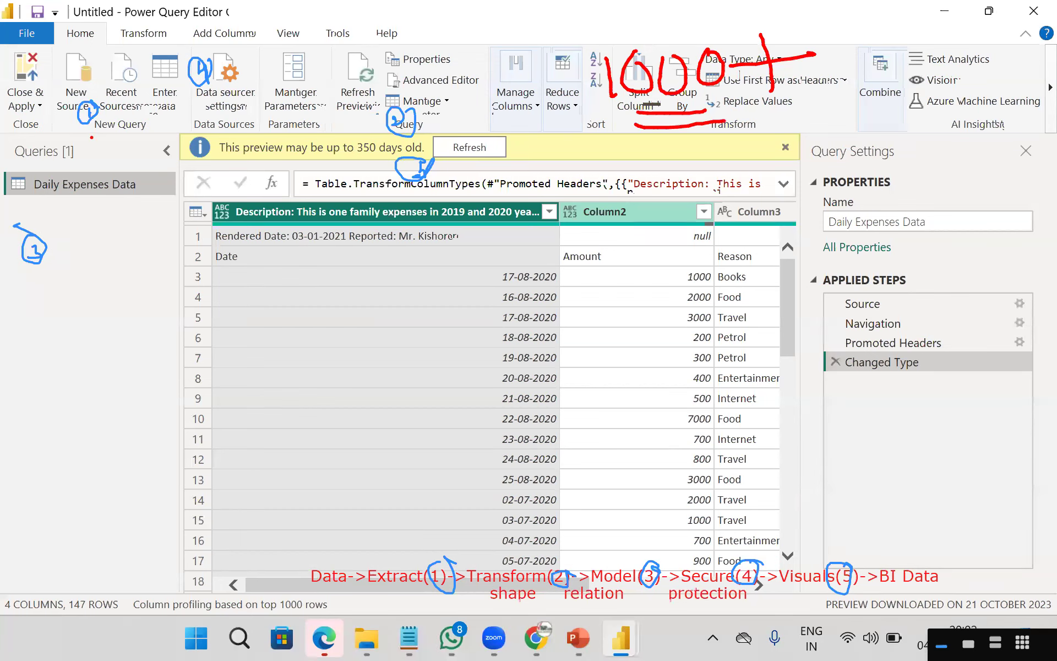
{"action": "mouse_move", "coordinate": [34, 54]}
{"action": "left_mouse_down"}
{"action": "mouse_move", "coordinate": [12, 144]}
{"action": "mouse_move", "coordinate": [68, 72]}
{"action": "left_mouse_up"}
{"action": "left_click_drag", "start_coordinate": [89, 44], "coordinate": [86, 53]}
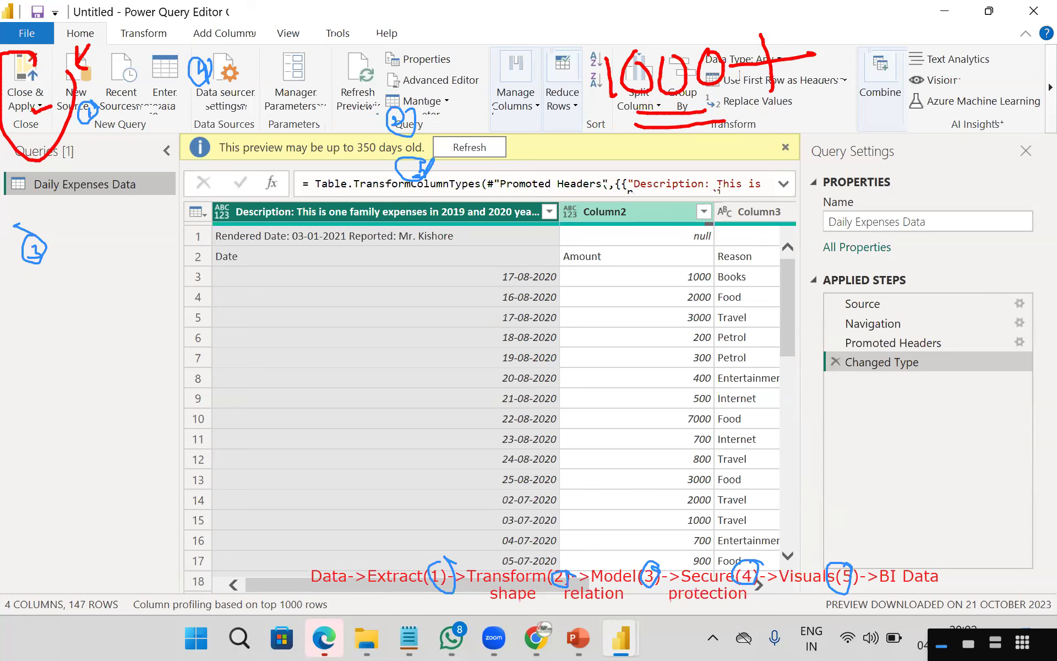
{"action": "left_click_drag", "start_coordinate": [51, 77], "coordinate": [37, 90]}
{"action": "left_click_drag", "start_coordinate": [282, 320], "coordinate": [528, 288]}
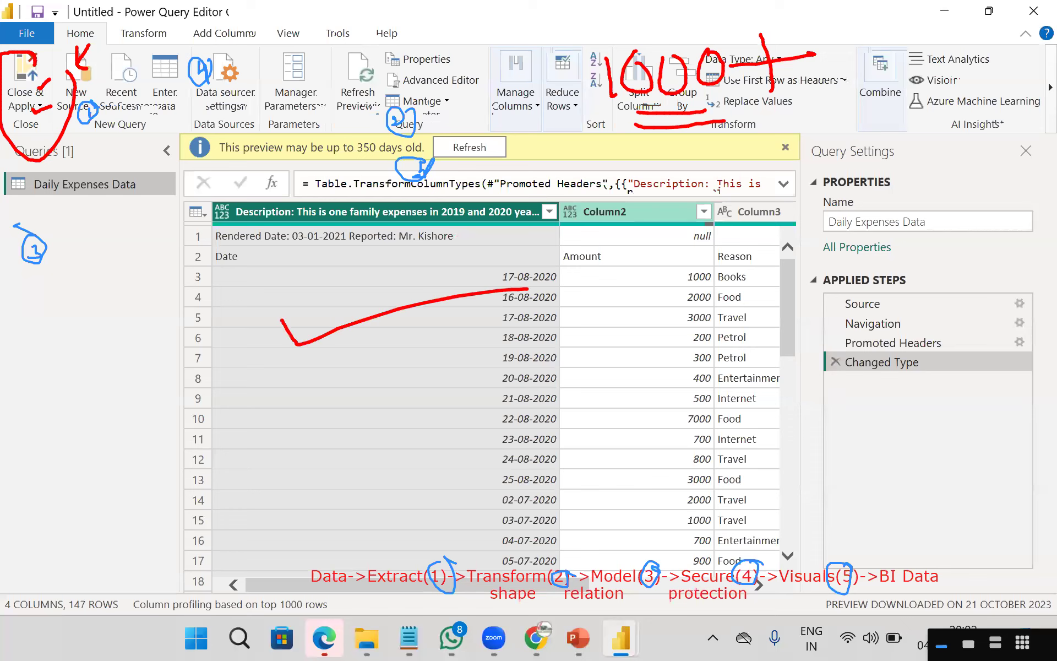
{"action": "mouse_move", "coordinate": [67, 45]}
{"action": "left_mouse_down"}
{"action": "mouse_move", "coordinate": [49, 63]}
{"action": "mouse_move", "coordinate": [67, 70]}
{"action": "left_mouse_up"}
{"action": "key", "text": "Escape"}
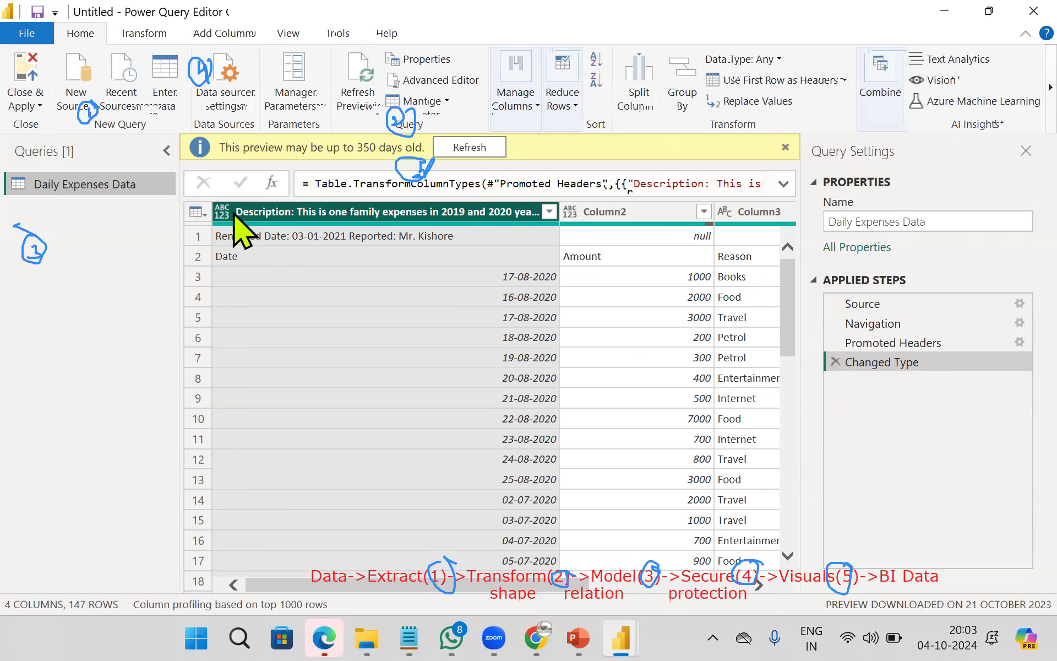
Step: Remove the top 1 row from the Daily Expenses Data query and use the first remaining row as headers
{"action": "left_click", "coordinate": [201, 207]}
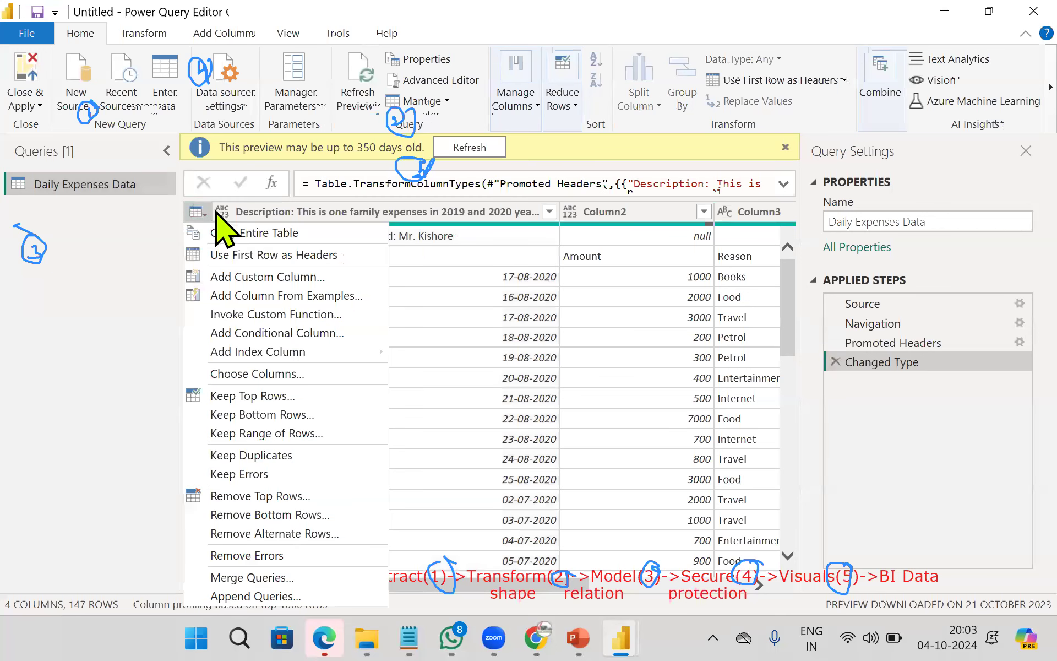
{"action": "left_click", "coordinate": [282, 498]}
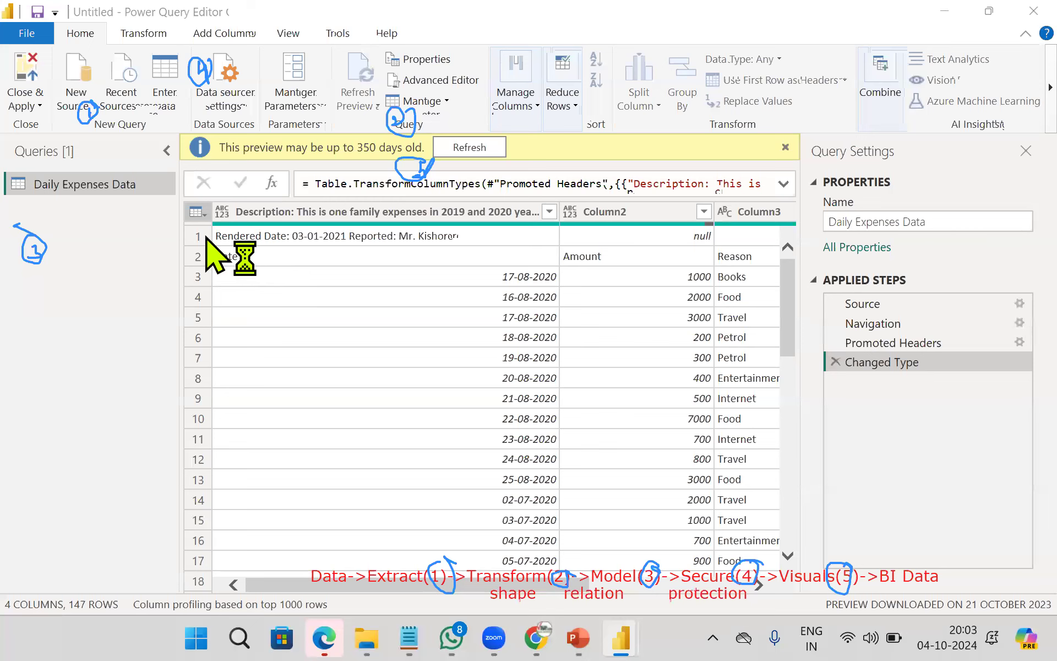
{"action": "type", "text": "1"}
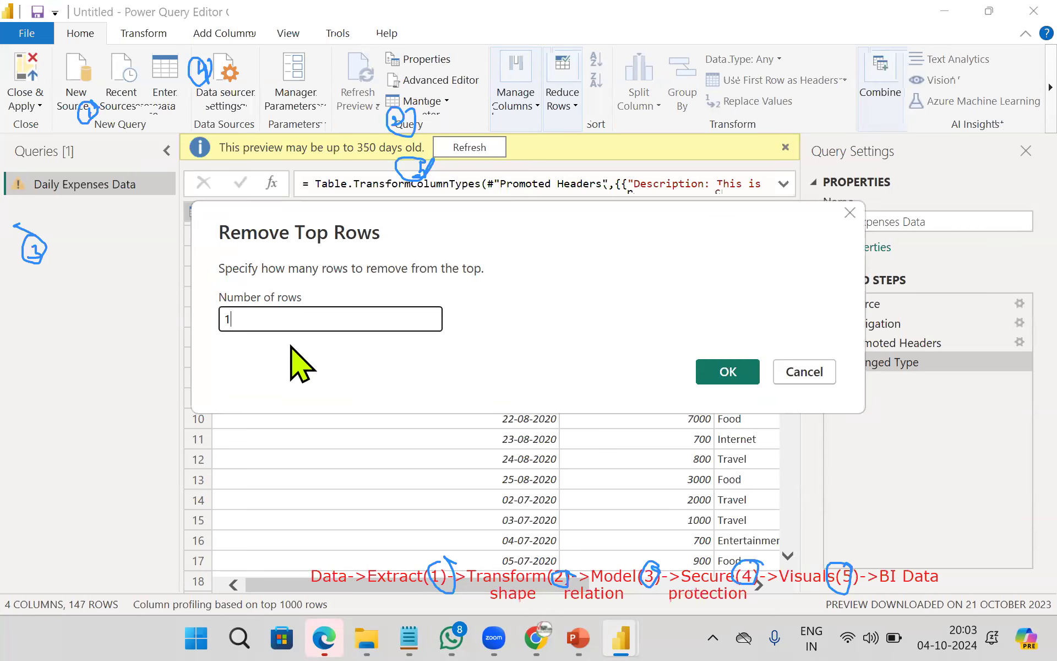
{"action": "left_click", "coordinate": [726, 372]}
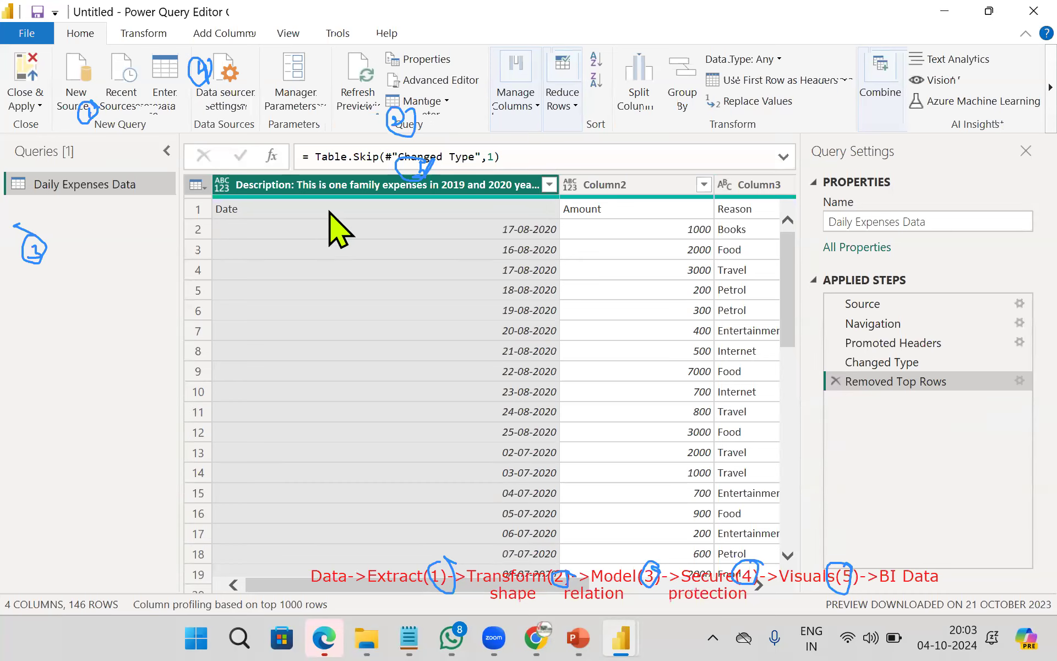
{"action": "left_click", "coordinate": [197, 186]}
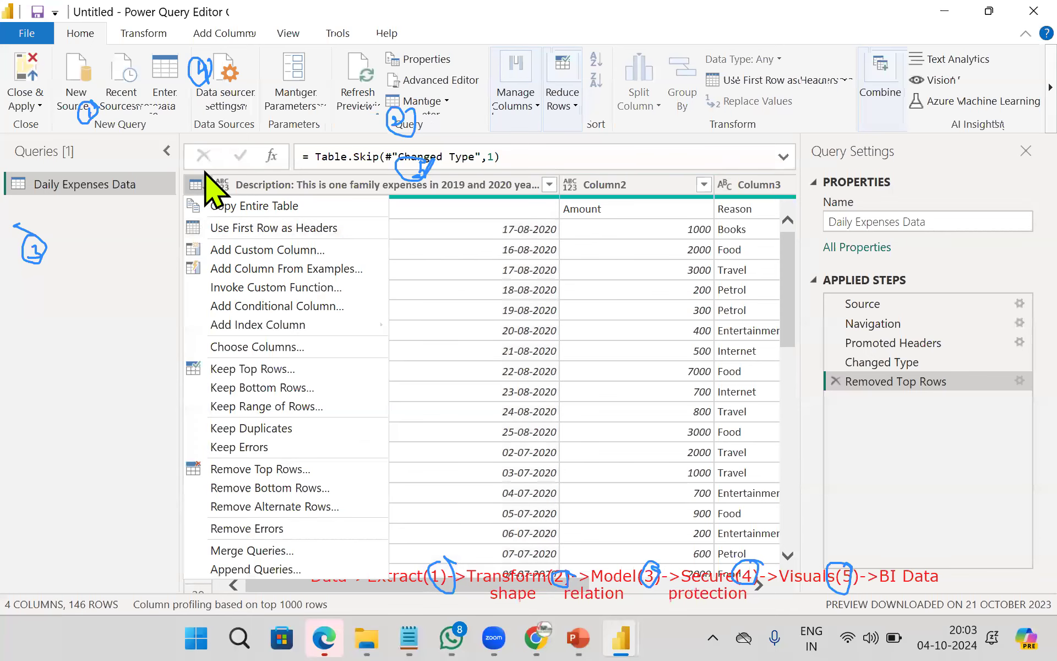
{"action": "left_click", "coordinate": [250, 227]}
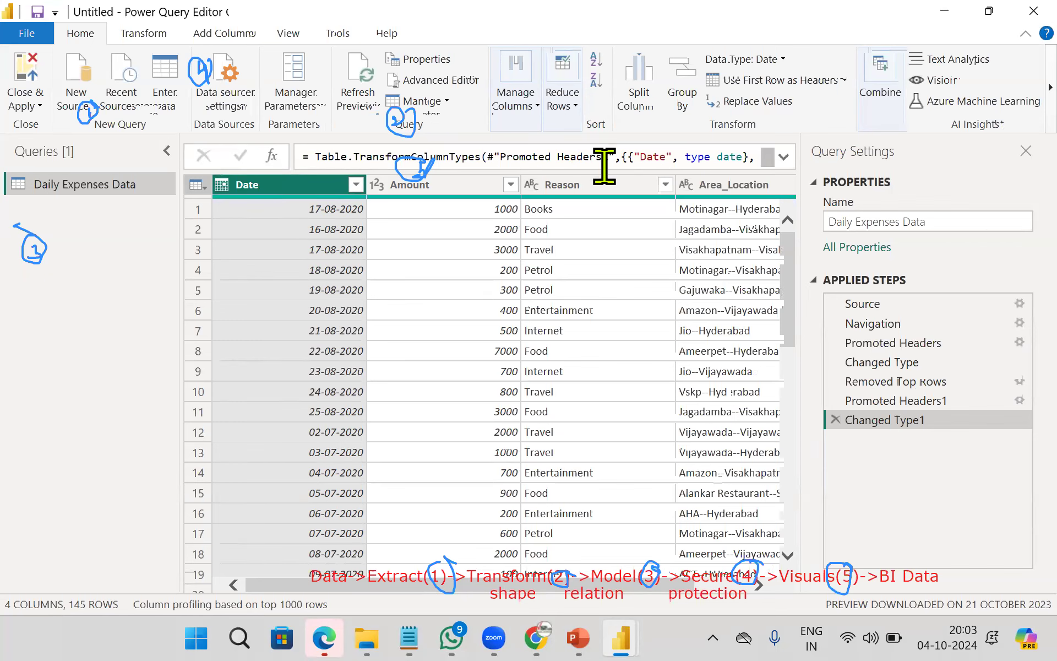
Step: Delete the Changed Type1, Promoted Headers1 and Removed Top Rows steps from the query's applied steps
{"action": "left_click", "coordinate": [835, 420]}
{"action": "left_click", "coordinate": [835, 401]}
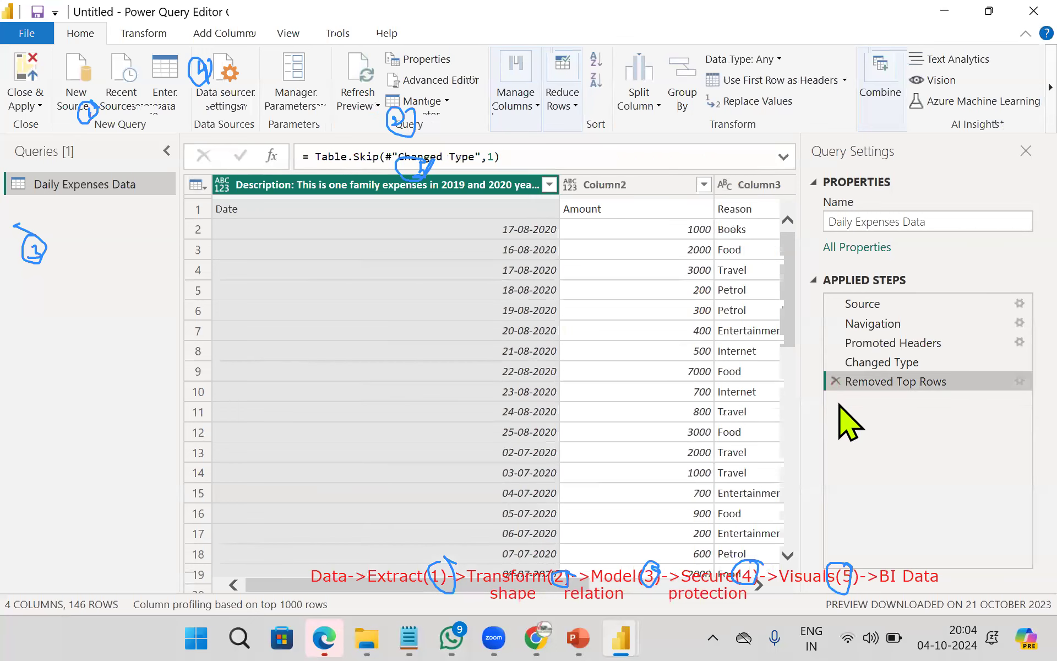
{"action": "left_click", "coordinate": [836, 382]}
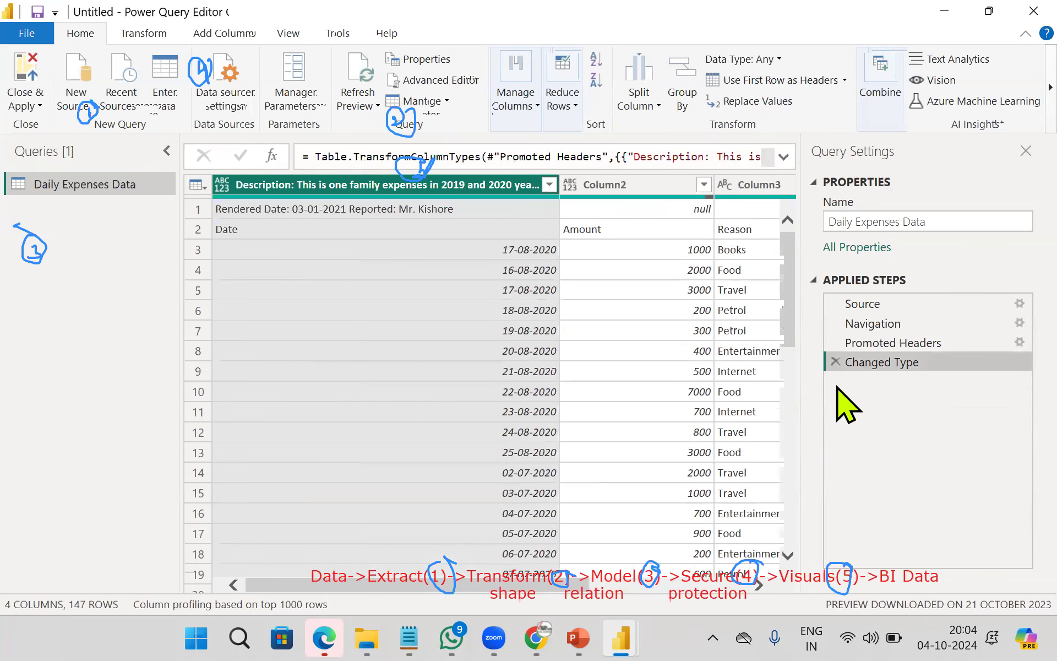
Step: Repeat the cleanup by removing the top 1 row and promoting the row with Date, Amount, Reason and Area_Location to headers
{"action": "left_click", "coordinate": [206, 188]}
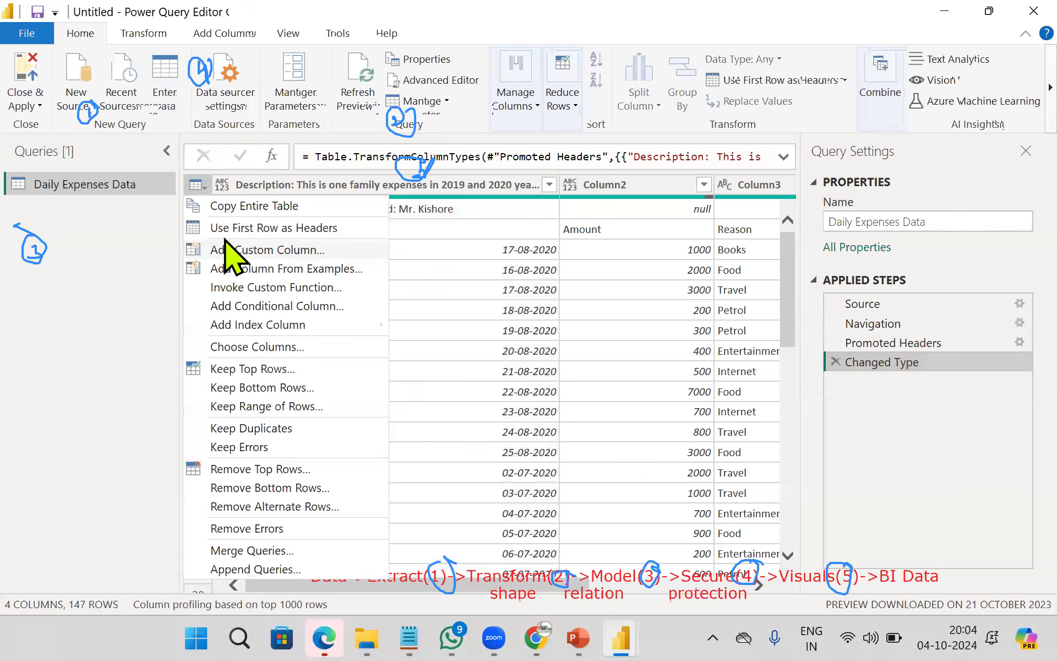
{"action": "left_click", "coordinate": [261, 472]}
{"action": "type", "text": "1"}
{"action": "left_click", "coordinate": [733, 371]}
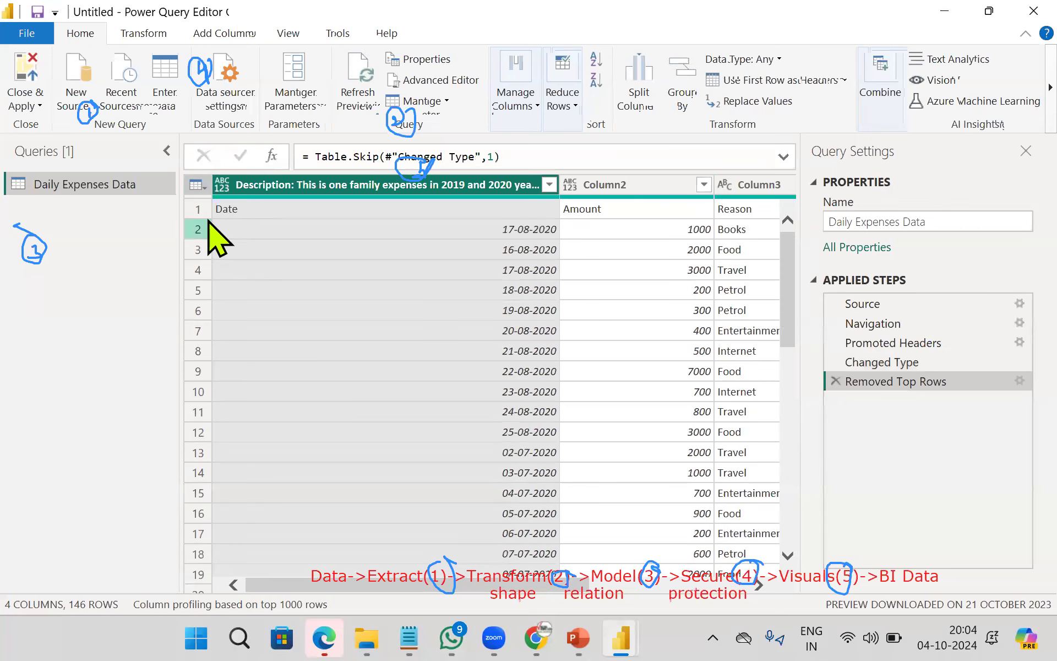
{"action": "left_click", "coordinate": [203, 184]}
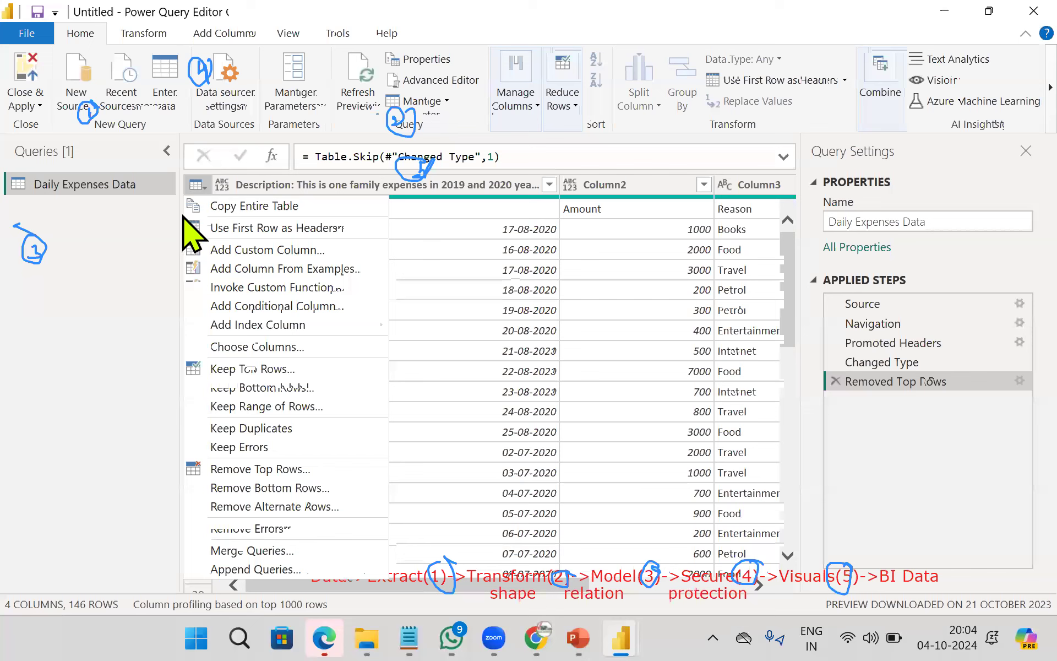
{"action": "left_click", "coordinate": [257, 228]}
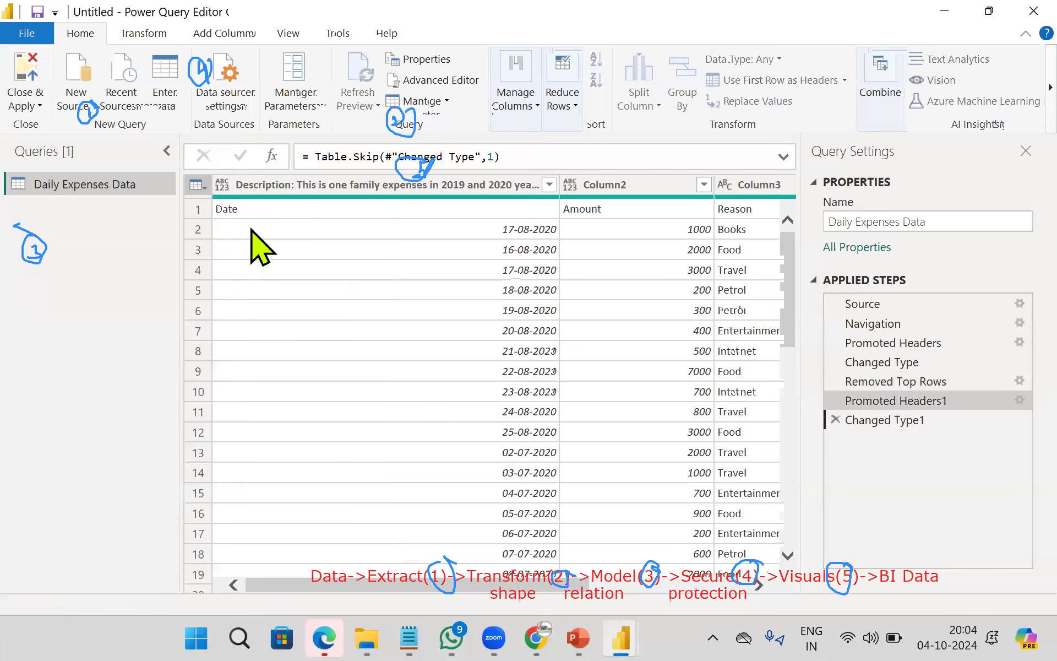
{"action": "left_click_drag", "start_coordinate": [667, 585], "coordinate": [724, 583]}
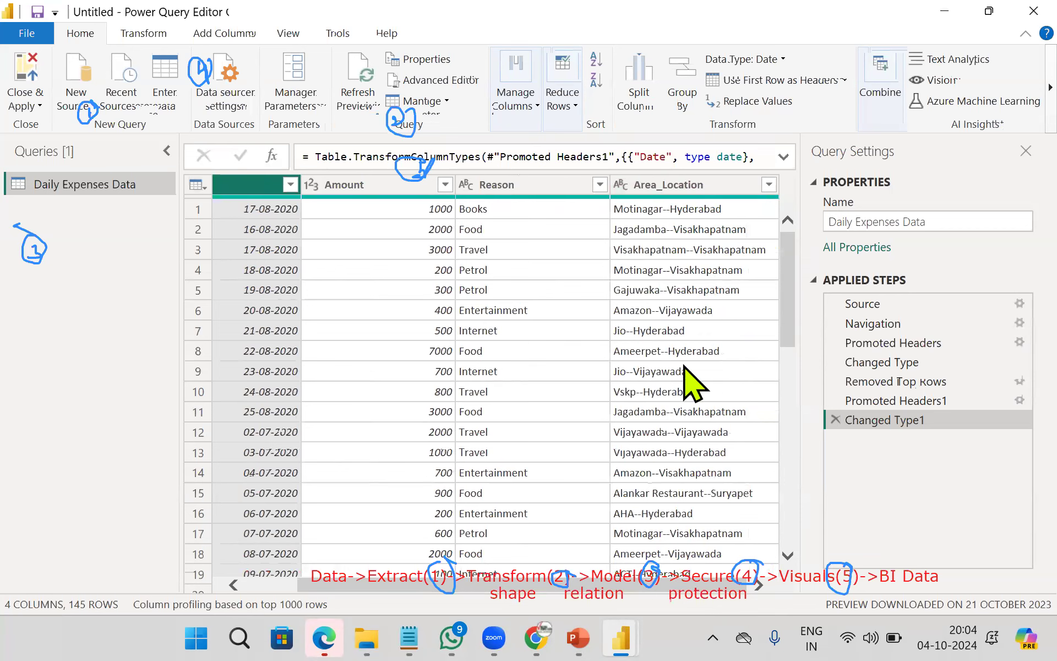
{"action": "right_click", "coordinate": [679, 190]}
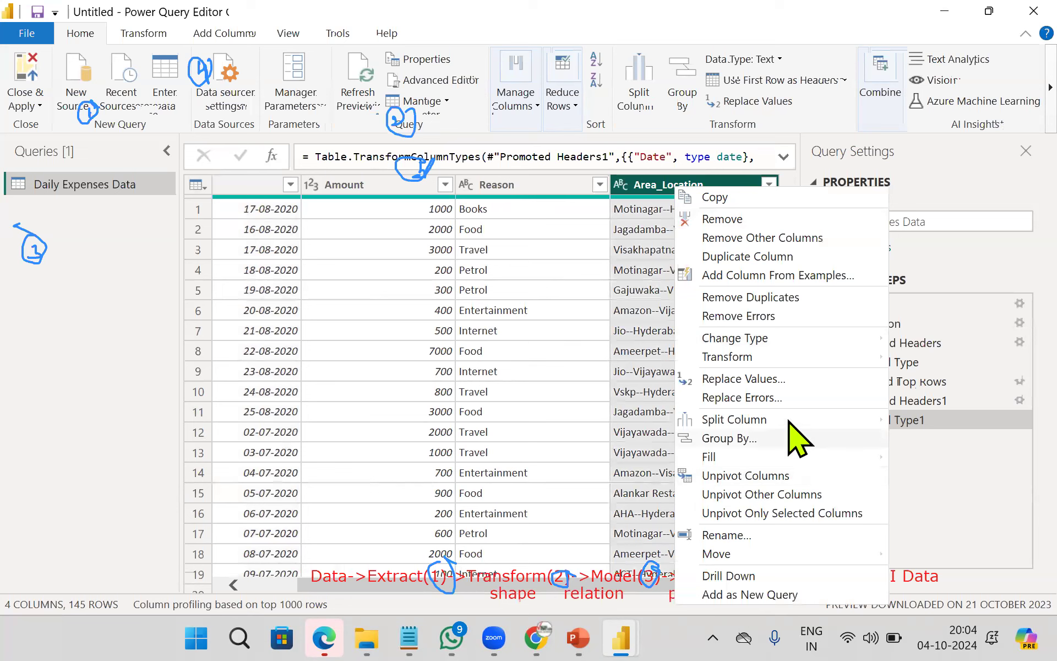
{"action": "mouse_move", "coordinate": [762, 423]}
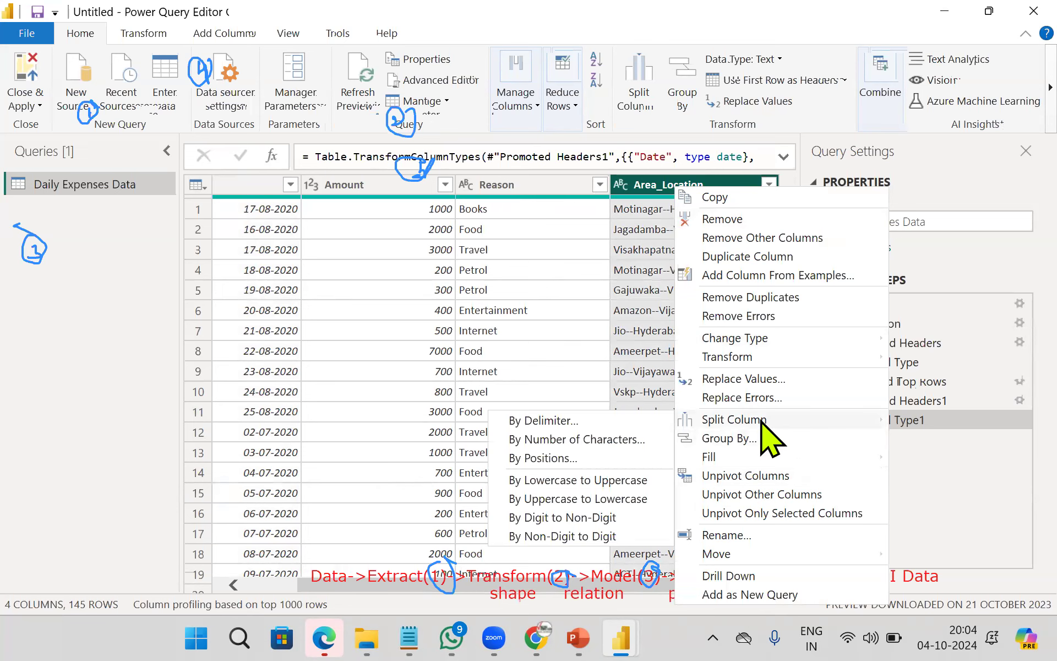
{"action": "left_click", "coordinate": [574, 421]}
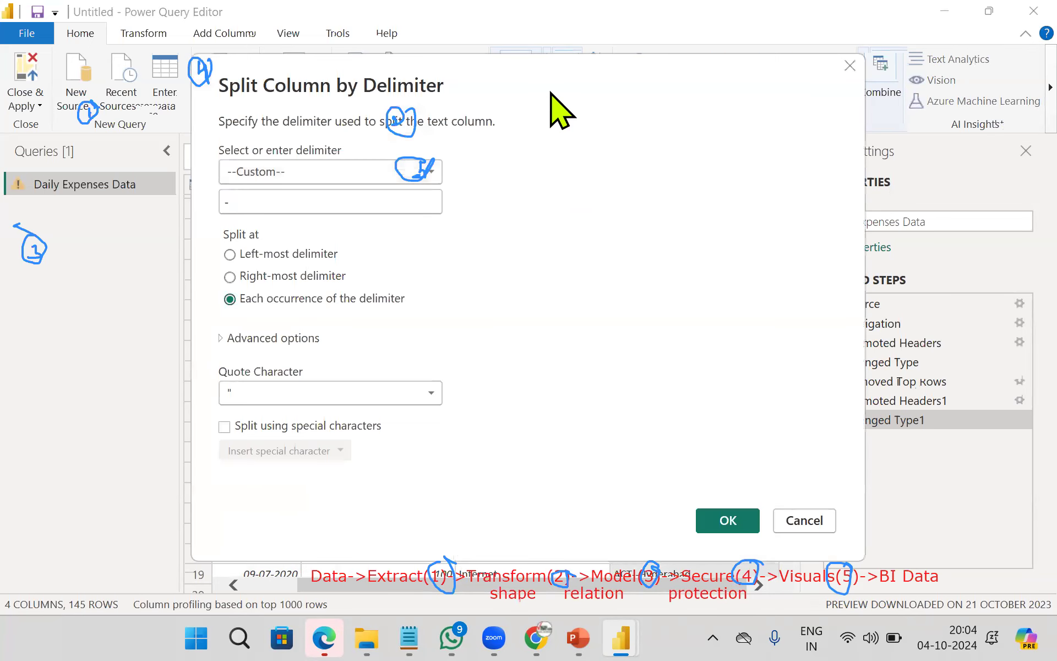
{"action": "left_click_drag", "start_coordinate": [550, 93], "coordinate": [772, 346]}
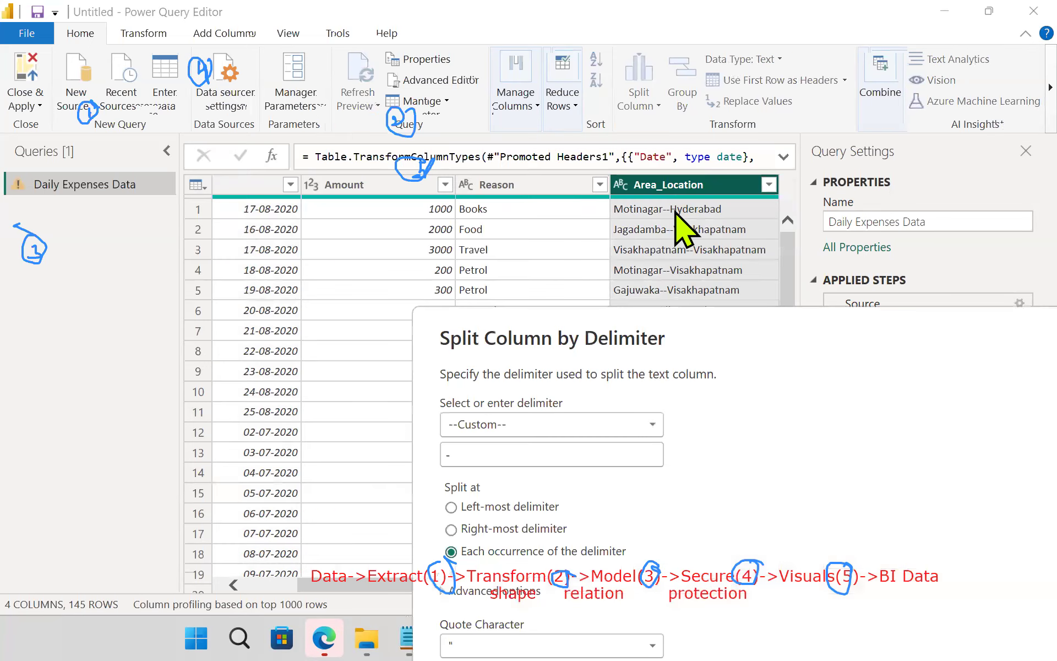
{"action": "left_click", "coordinate": [503, 445]}
{"action": "type", "text": "-"}
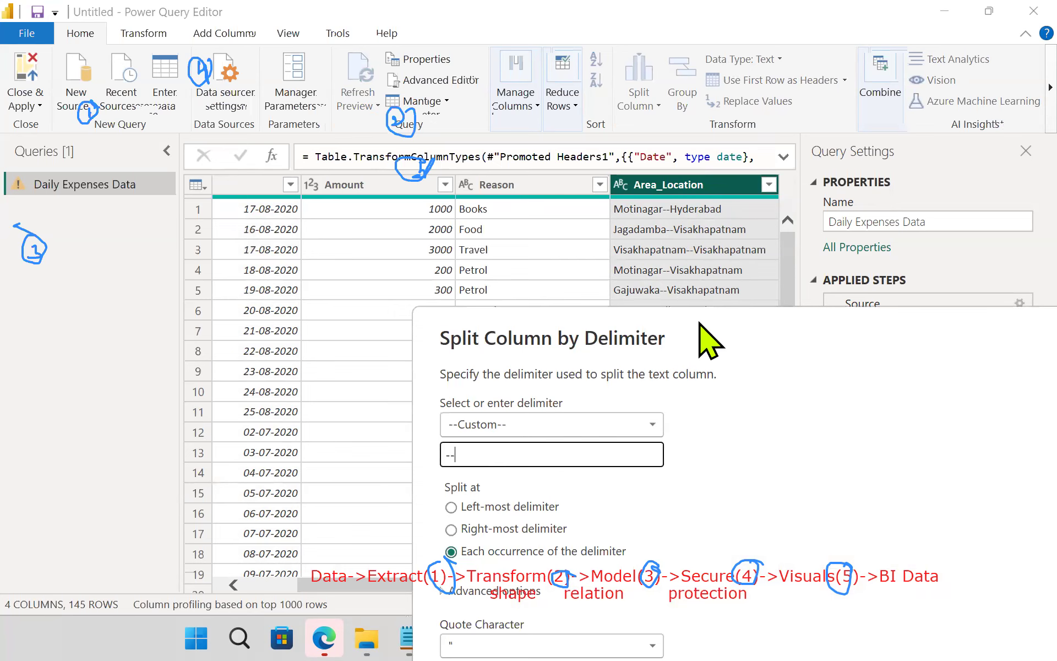
{"action": "left_click_drag", "start_coordinate": [702, 331], "coordinate": [630, 12]}
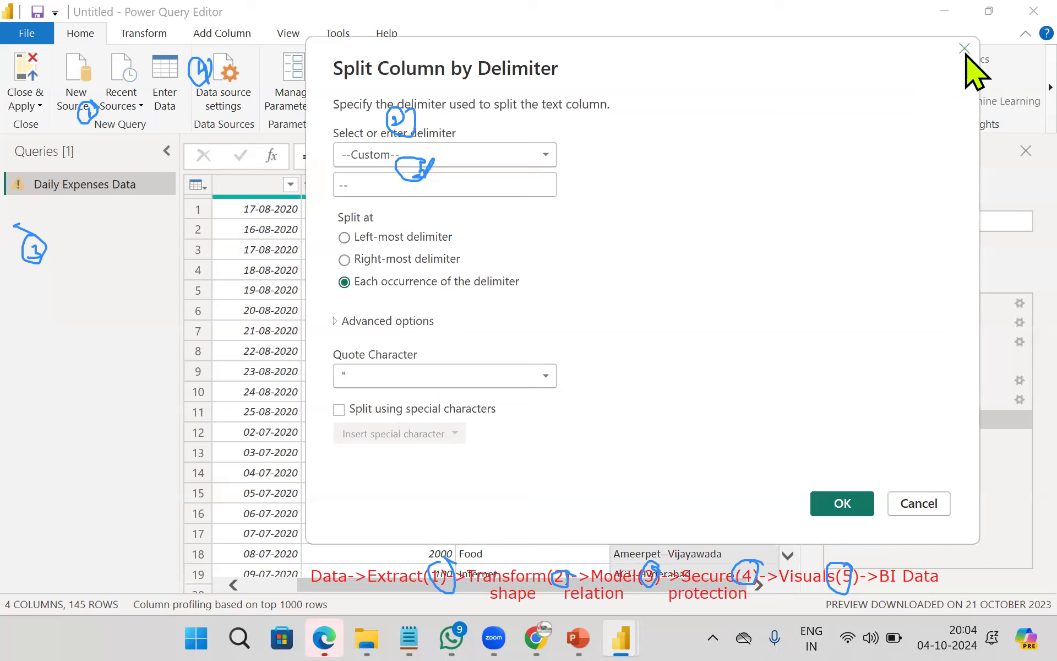
{"action": "left_click", "coordinate": [968, 55]}
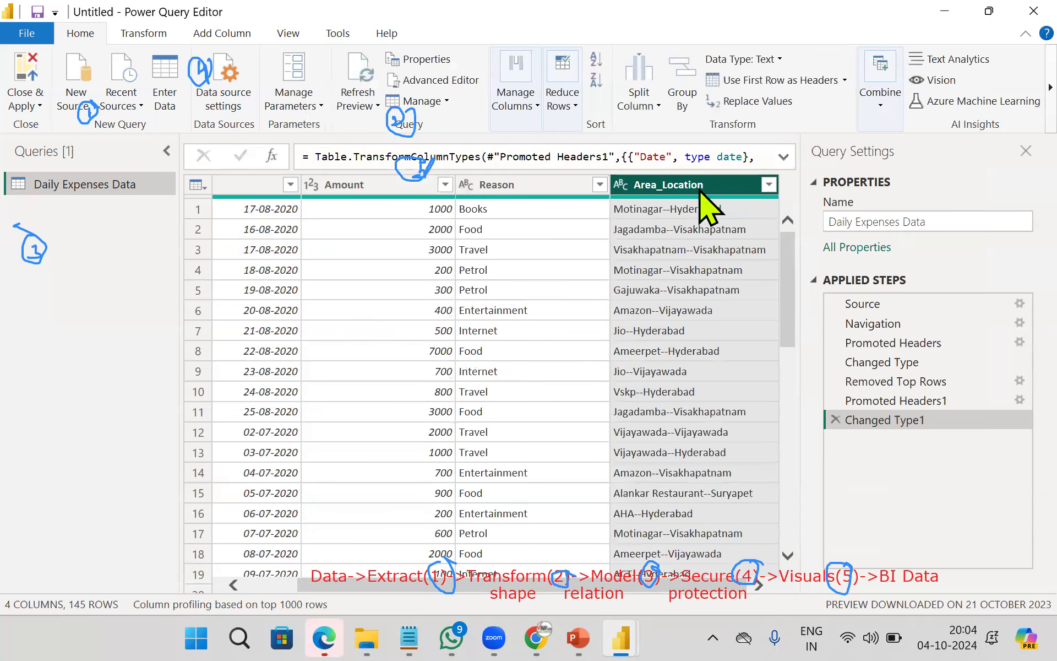
Step: Split the Area_Location column at each occurrence of the custom delimiter "--"
{"action": "right_click", "coordinate": [676, 185]}
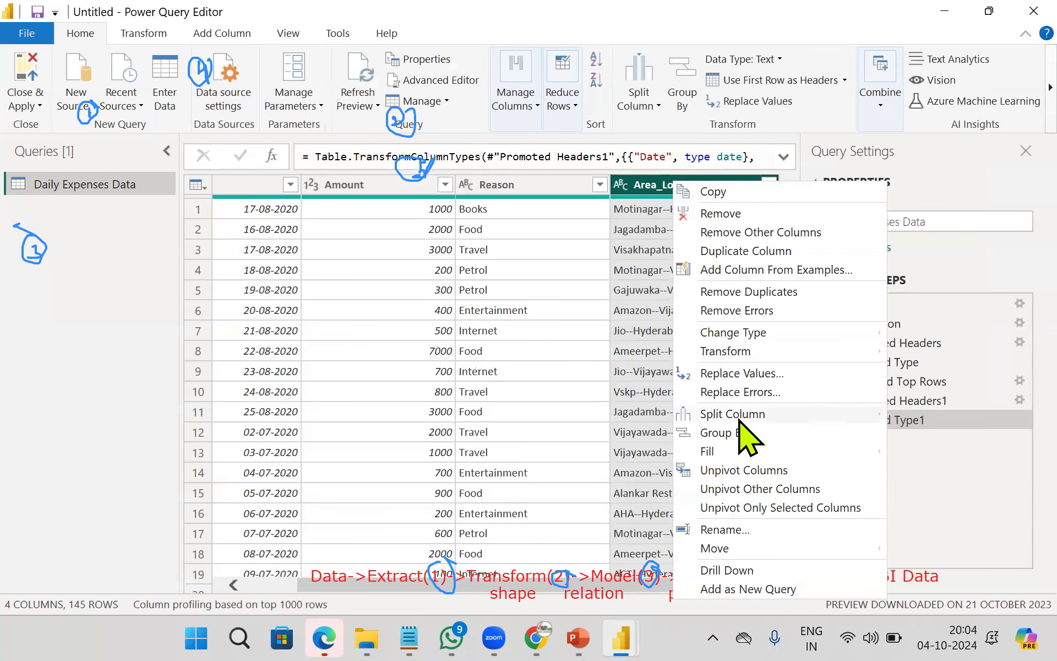
{"action": "mouse_move", "coordinate": [740, 419]}
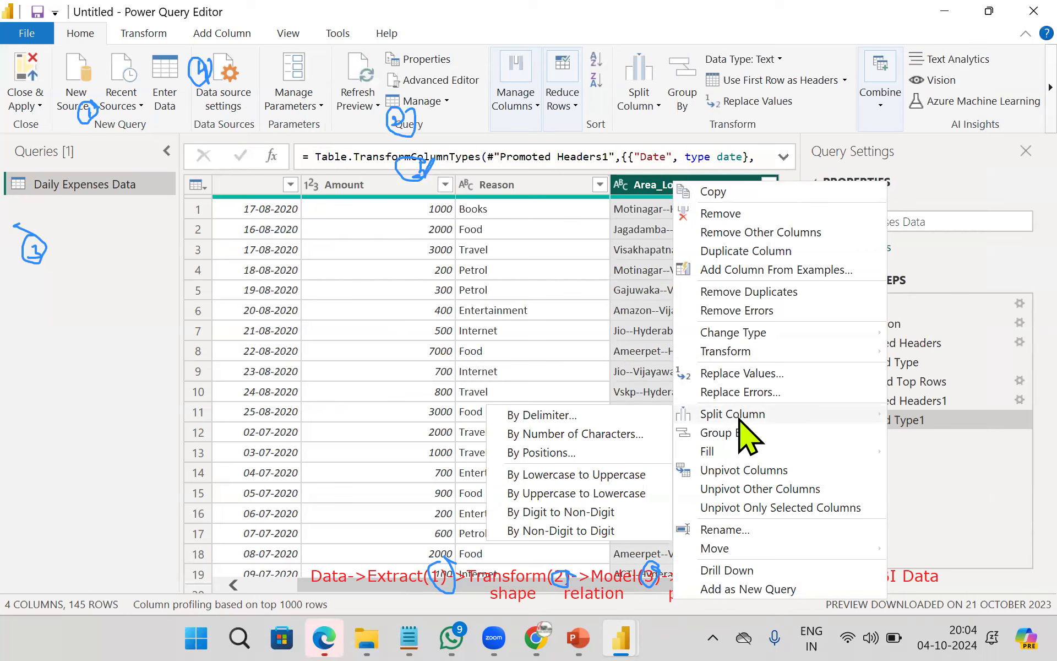
{"action": "left_click", "coordinate": [611, 418]}
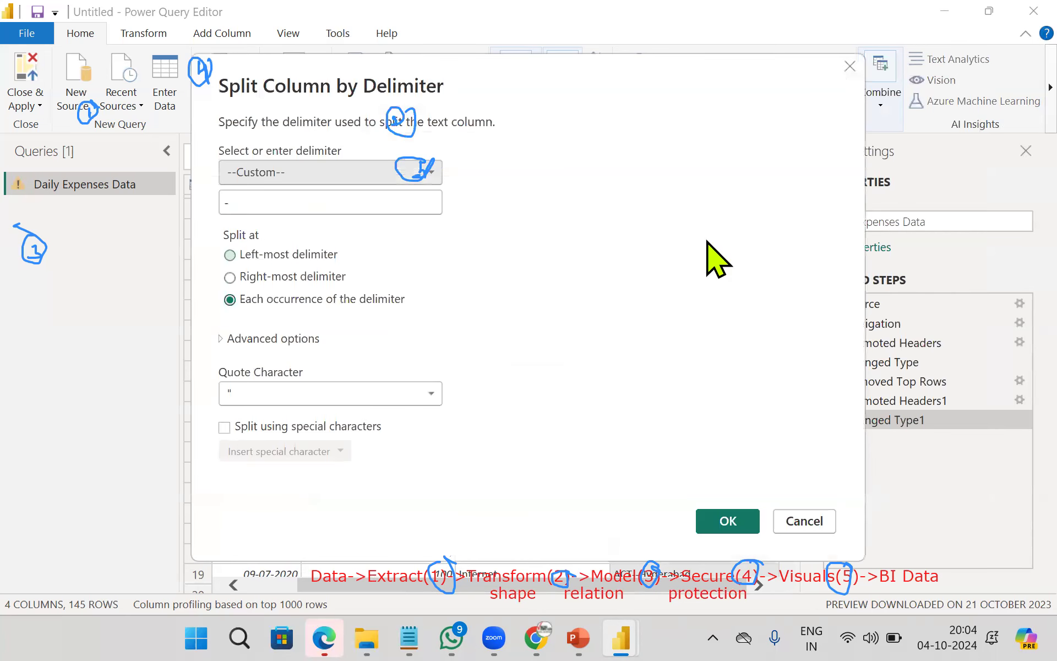
{"action": "left_click", "coordinate": [282, 201]}
{"action": "type", "text": "_"}
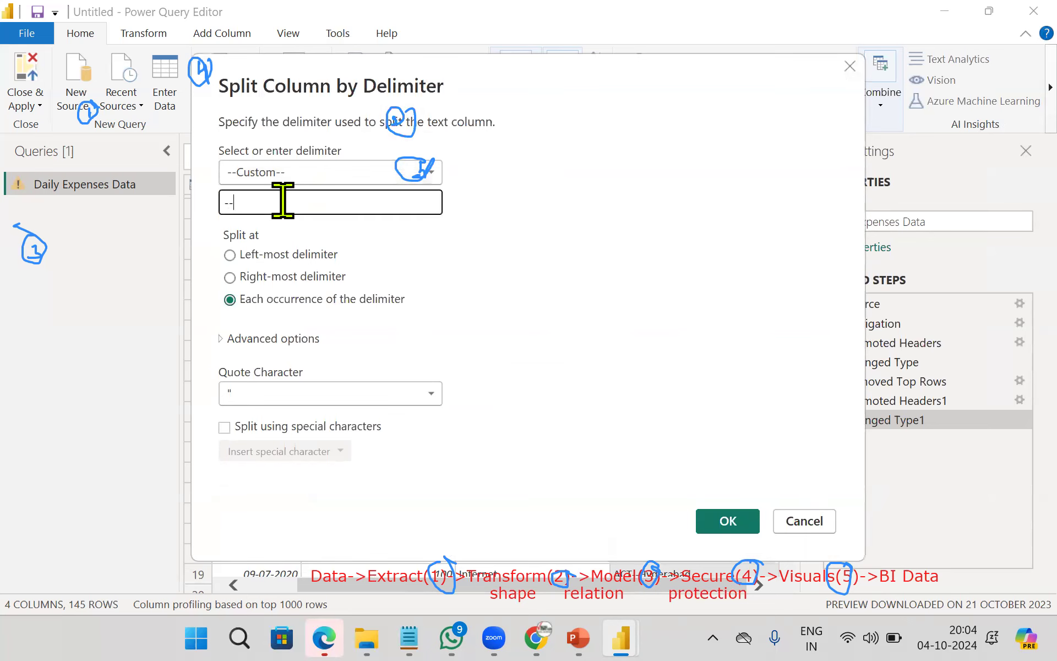
{"action": "left_click", "coordinate": [728, 521]}
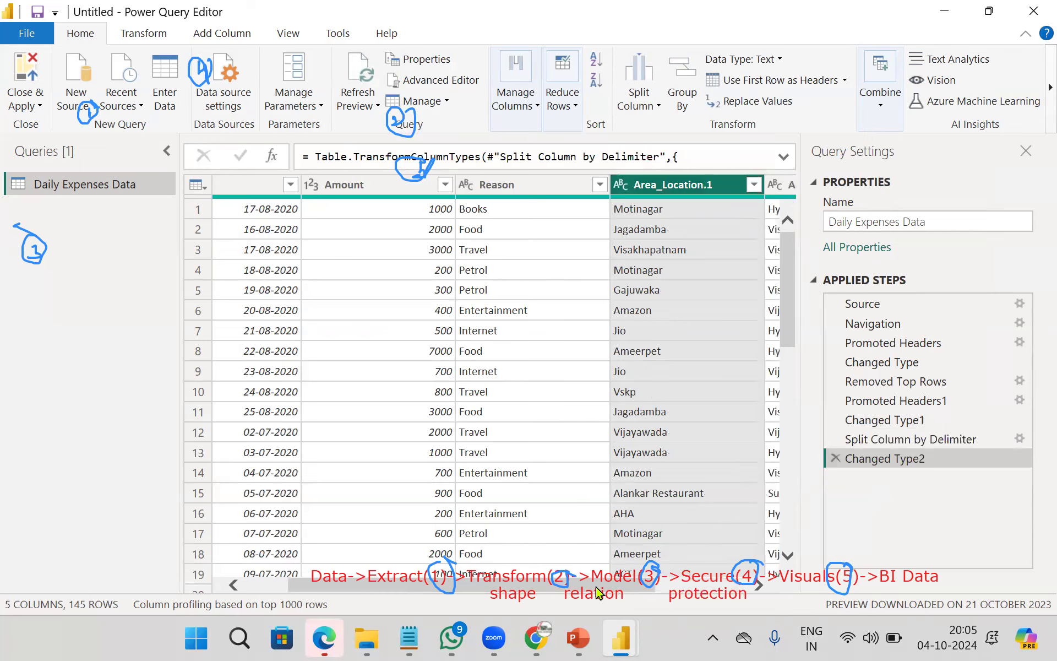
Step: Rename the split columns Area_Location.1 and Area_Location.2 as Area and Location
{"action": "left_click_drag", "start_coordinate": [622, 587], "coordinate": [789, 573]}
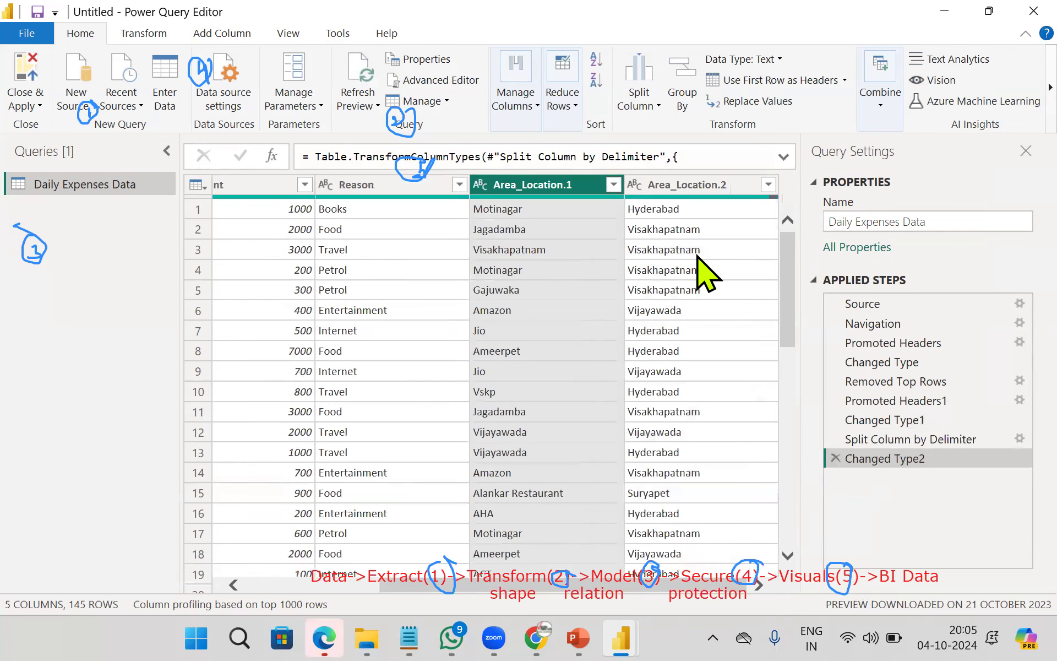
{"action": "double_click", "coordinate": [570, 186]}
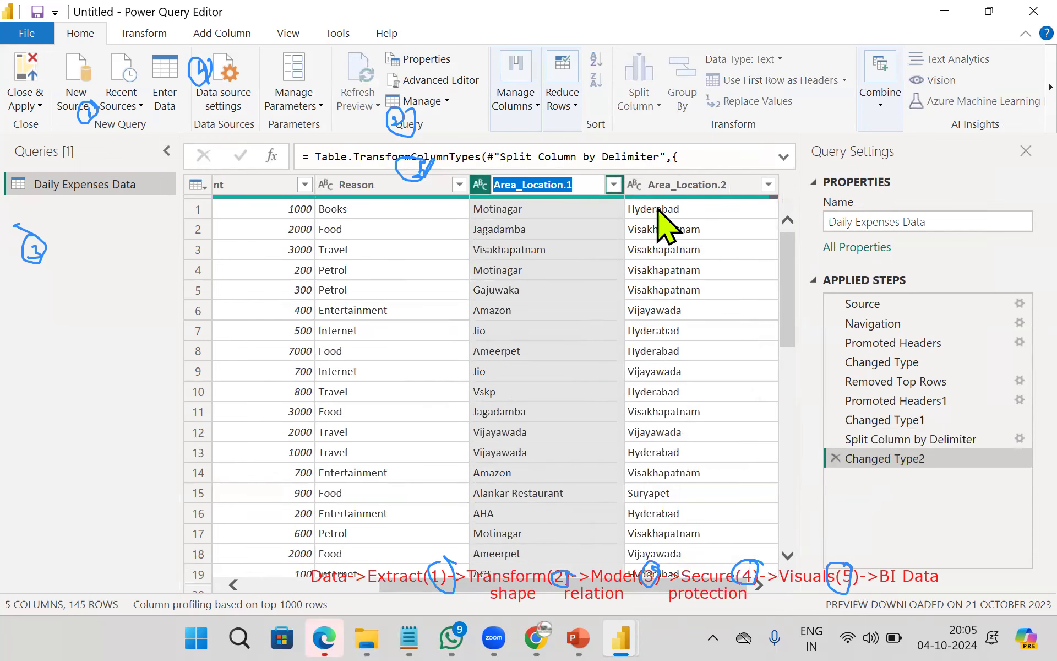
{"action": "type", "text": "Area"}
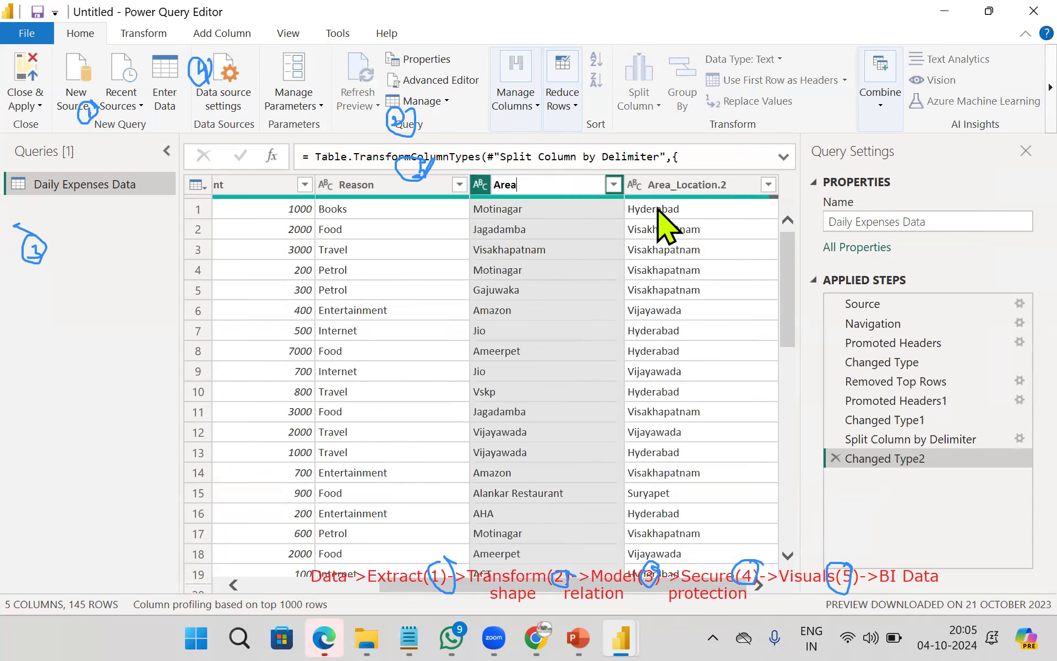
{"action": "double_click", "coordinate": [684, 185]}
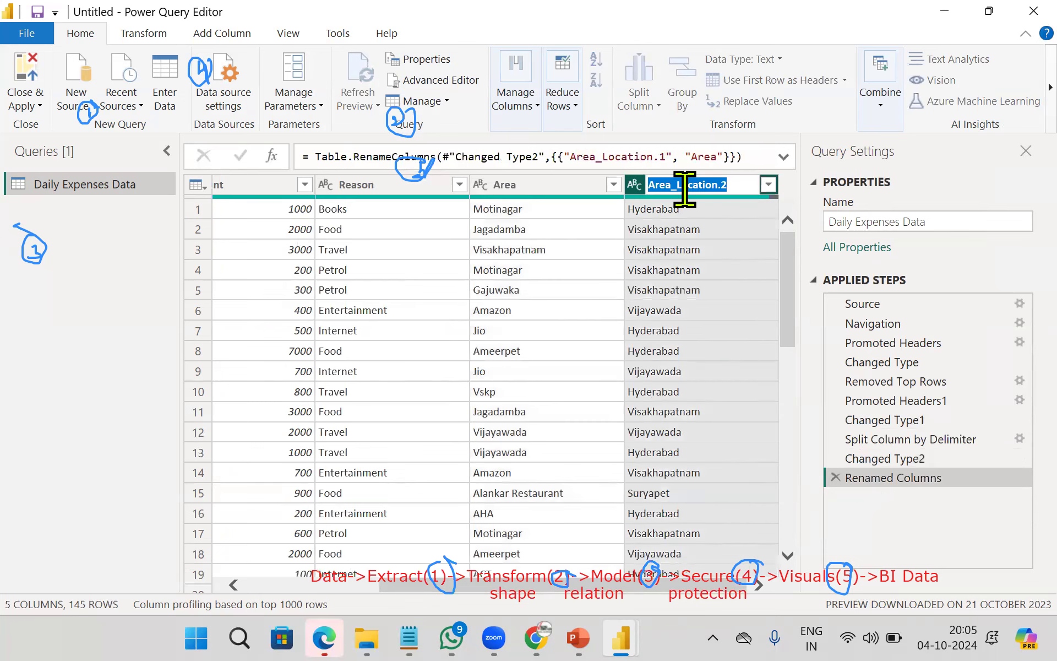
{"action": "type", "text": "Location"}
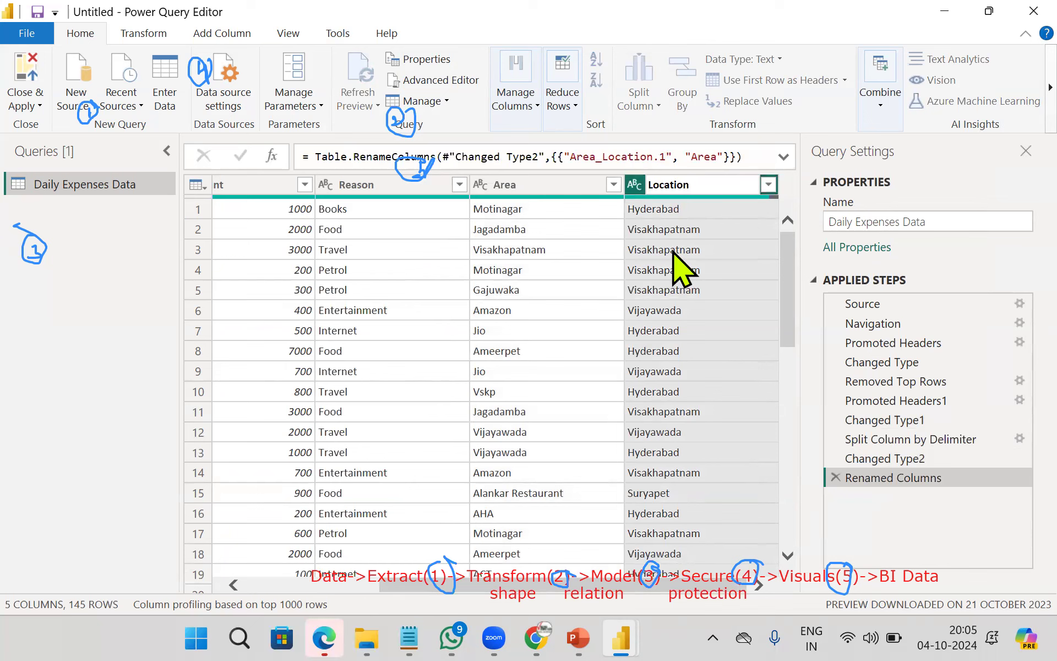
{"action": "key", "text": "Return"}
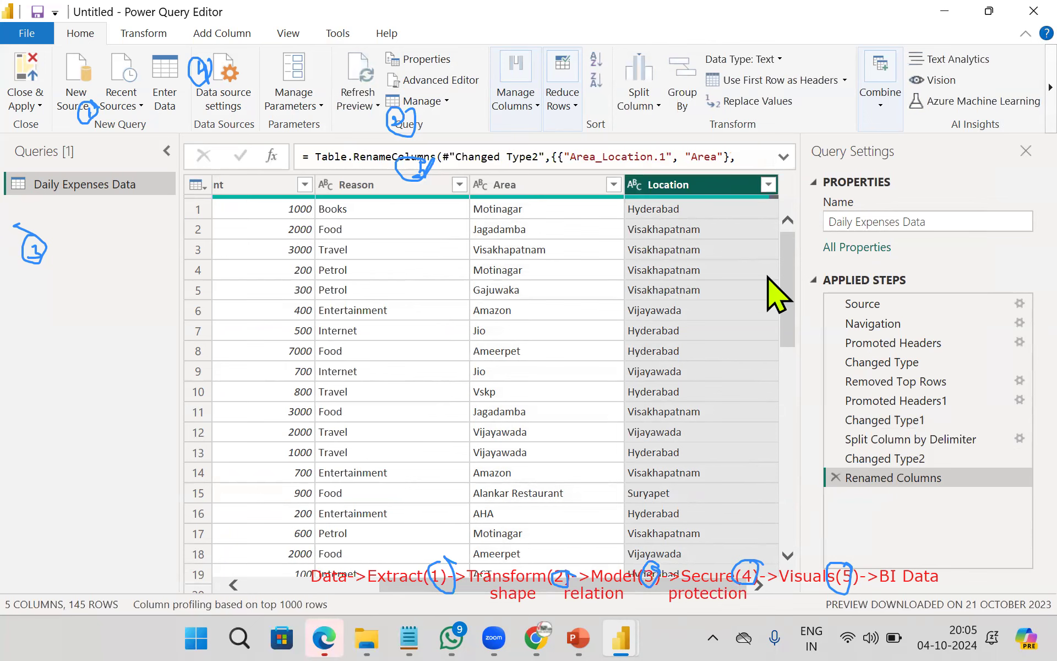
Step: Close the query editor applying the changes, and view the loaded Daily Expenses Data rows before returning to the report canvas
{"action": "left_click", "coordinate": [34, 104]}
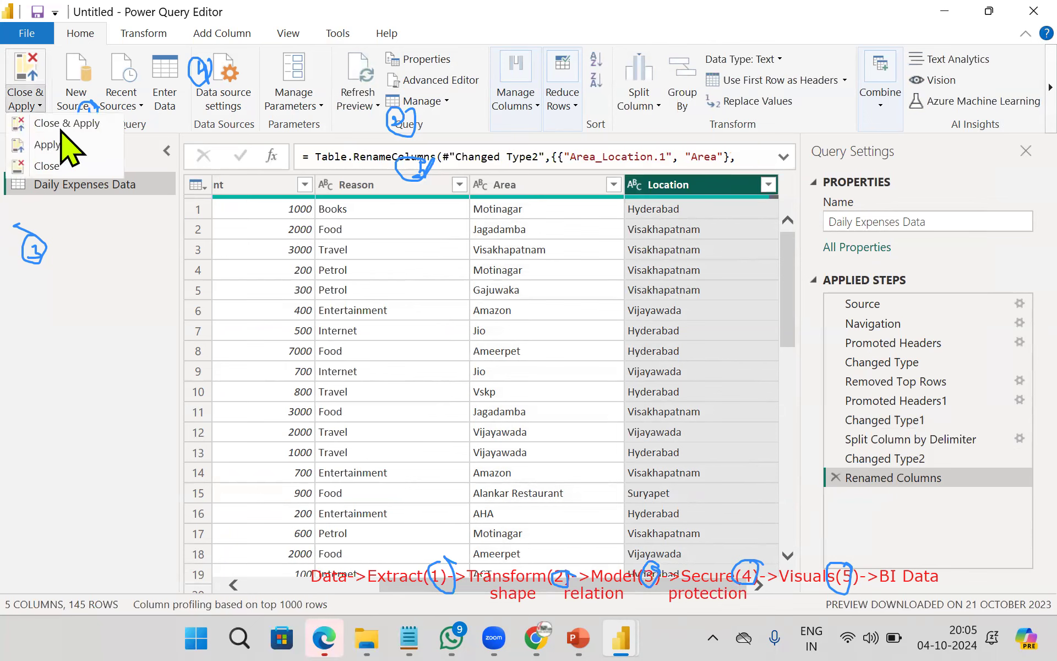
{"action": "left_click", "coordinate": [62, 126]}
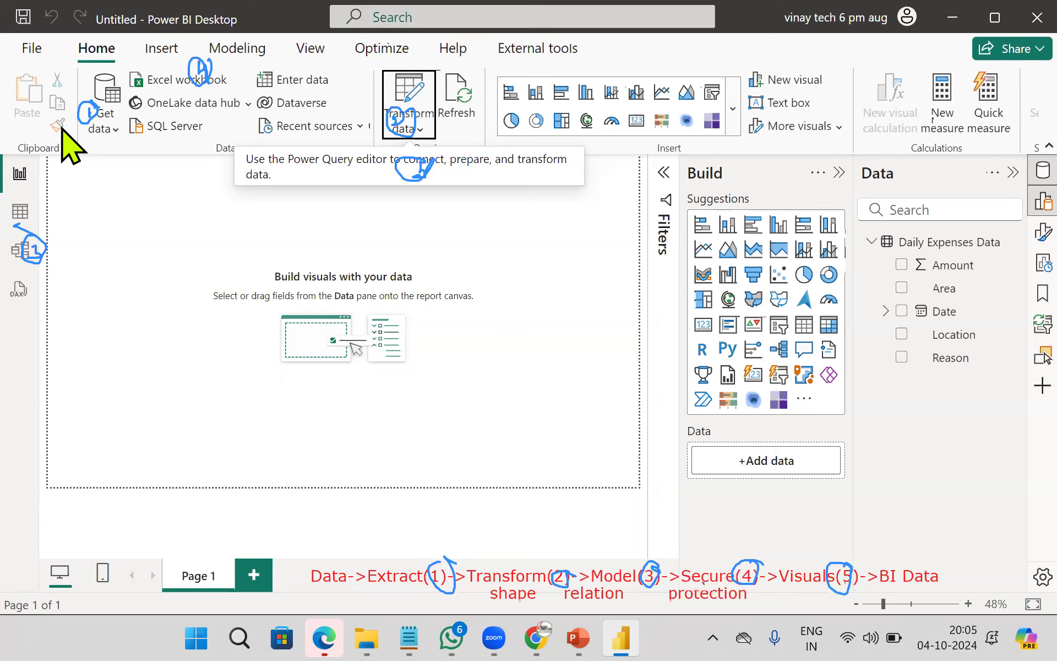
{"action": "left_click", "coordinate": [10, 219]}
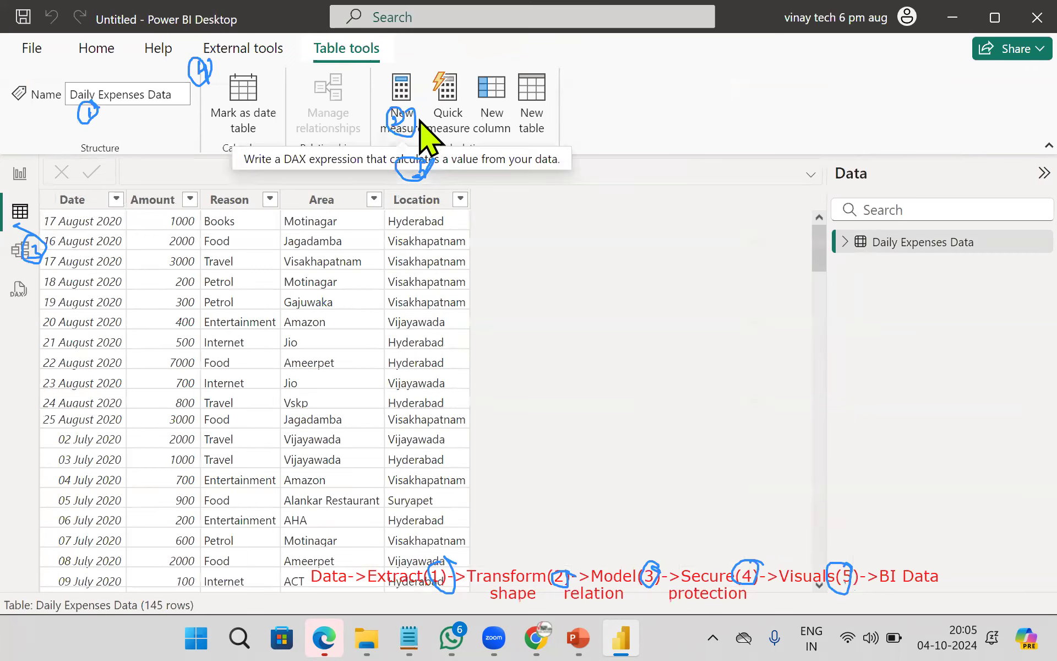
{"action": "left_click", "coordinate": [21, 175]}
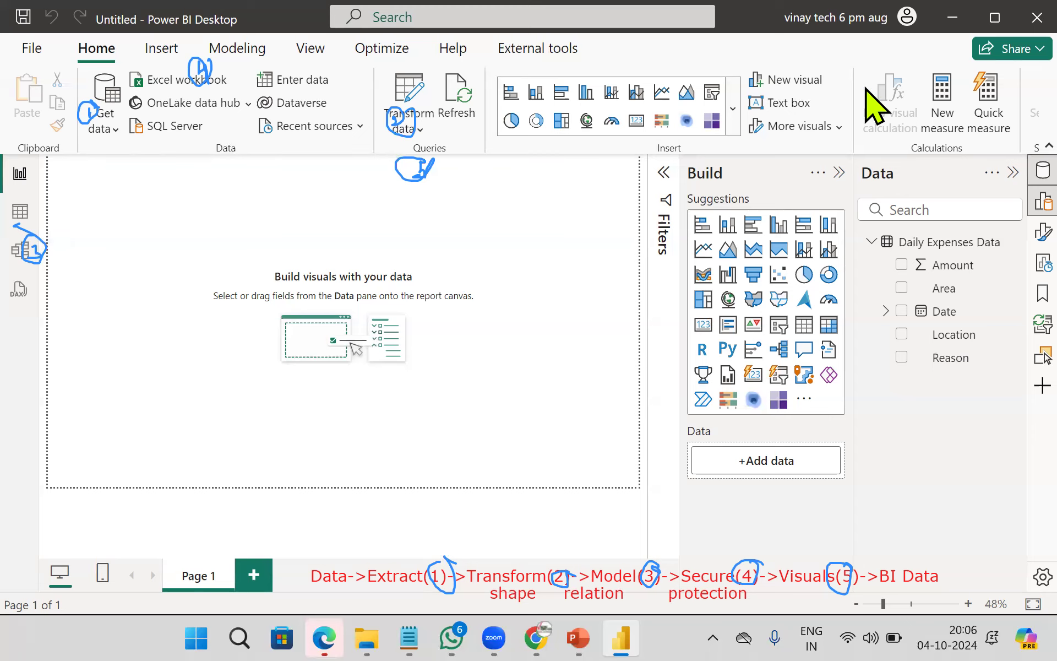
Step: Switch to Google Drive in Chrome, show the contents of the 2) 04_10_Power BI Second Demo folder, and return to Power BI Desktop
{"action": "left_click", "coordinate": [536, 637]}
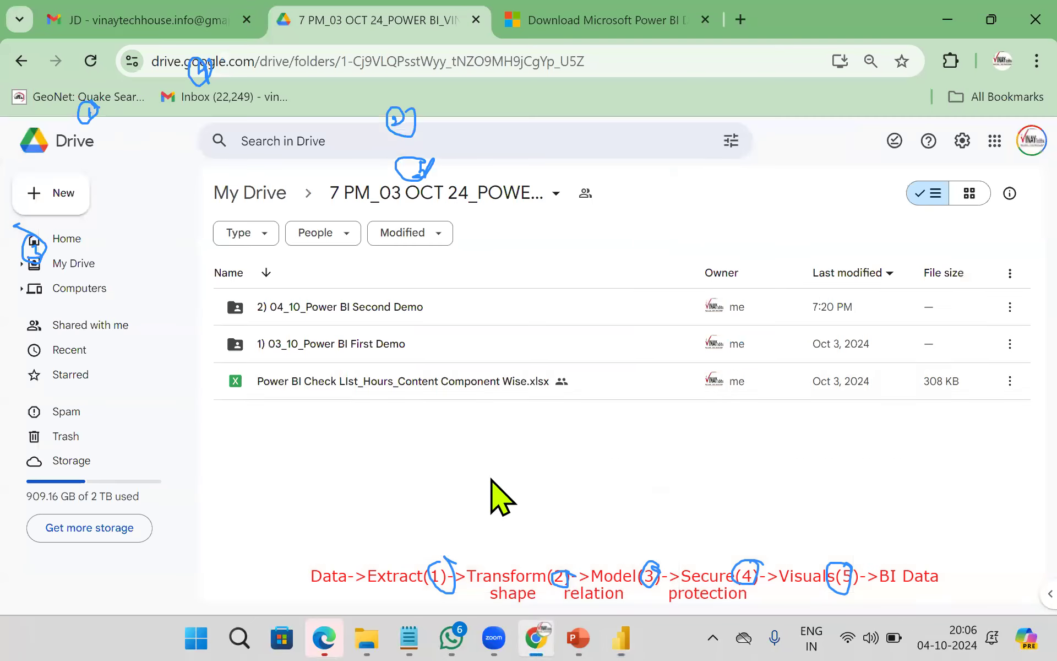
{"action": "double_click", "coordinate": [354, 319]}
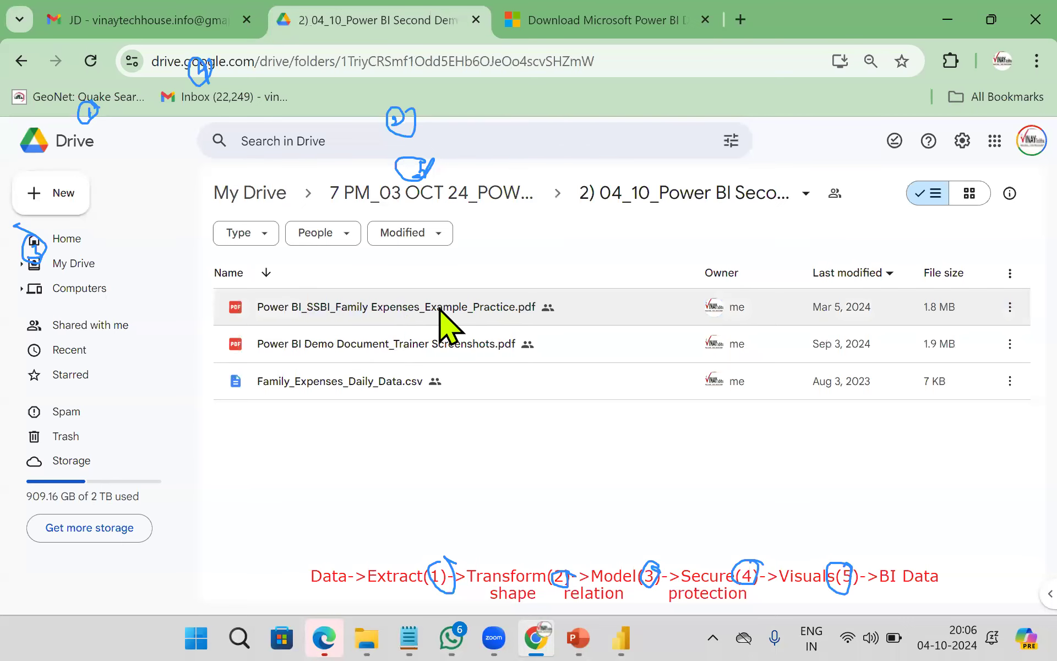
{"action": "left_click", "coordinate": [620, 636]}
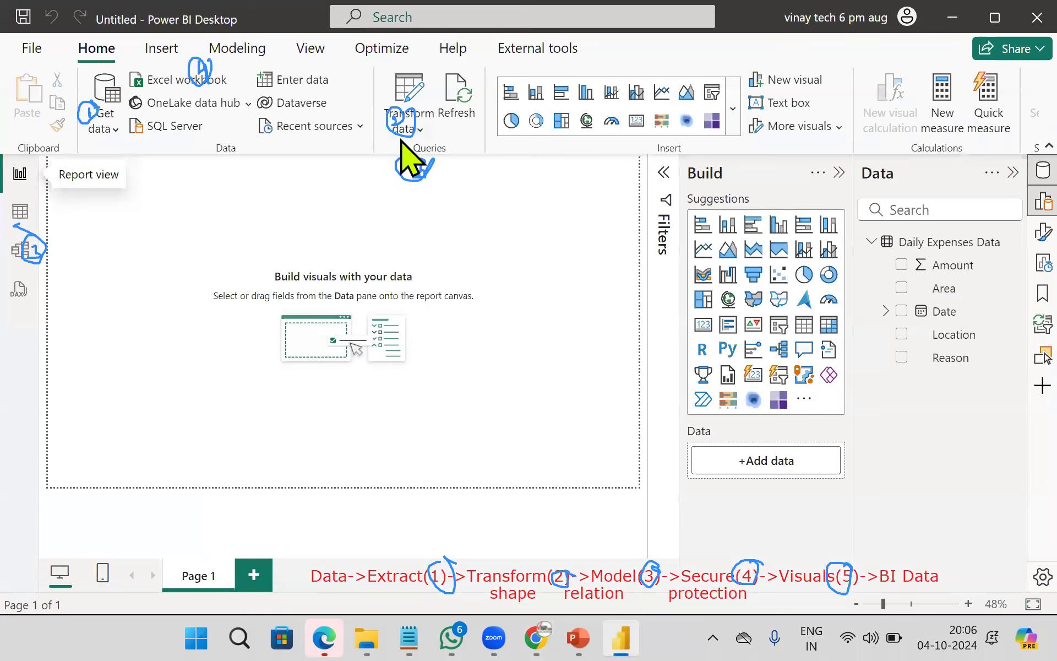
Step: View the Daily Expenses Data table in the model diagram, and show the modeling commands for the report
{"action": "left_click", "coordinate": [22, 251]}
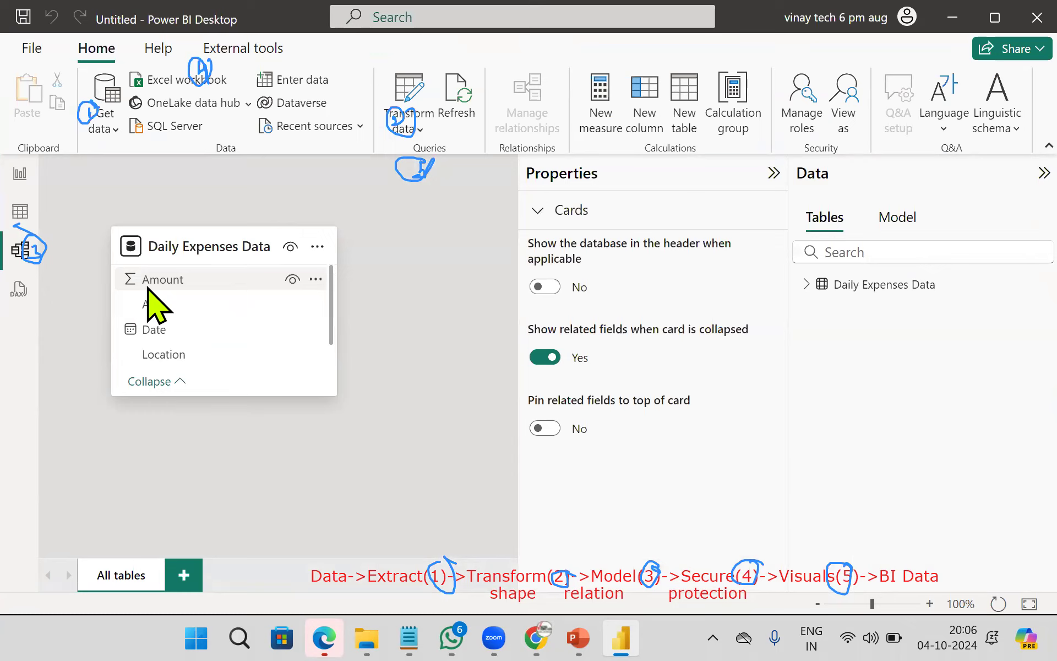
{"action": "left_click", "coordinate": [20, 174]}
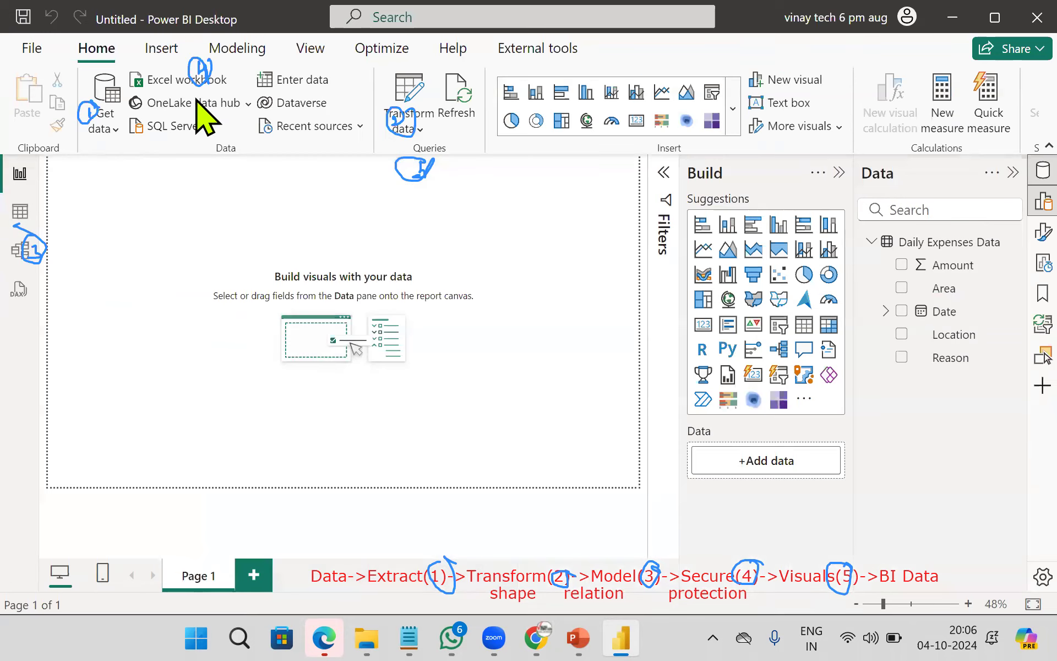
{"action": "left_click", "coordinate": [238, 51]}
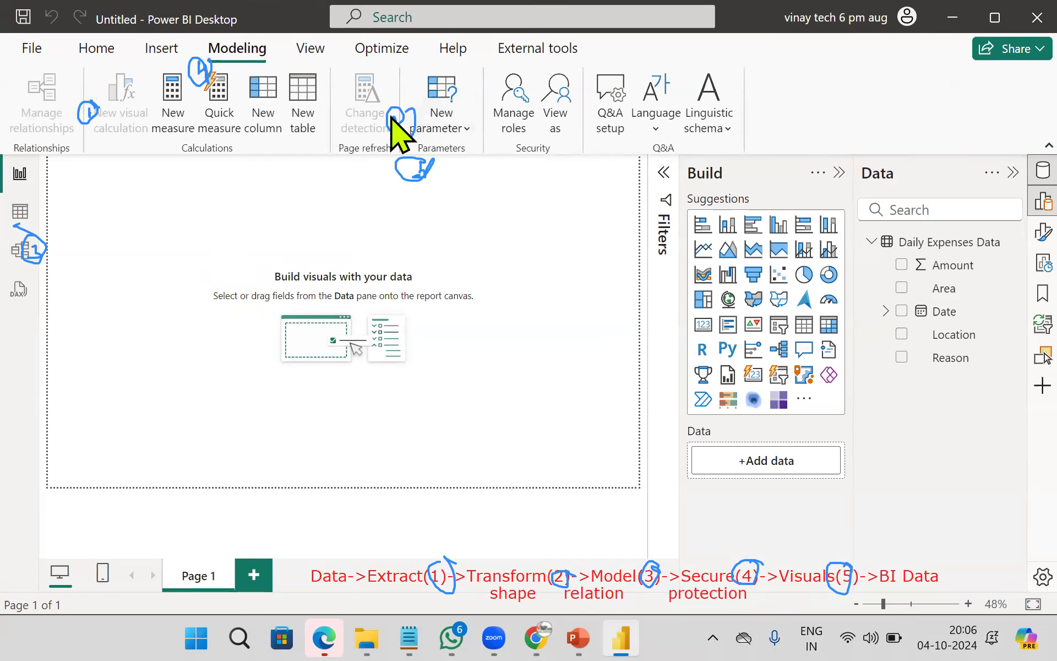
Step: Collapse the Build and Data panes beside the report canvas and clear the drawn annotations from the screen
{"action": "left_click", "coordinate": [839, 172]}
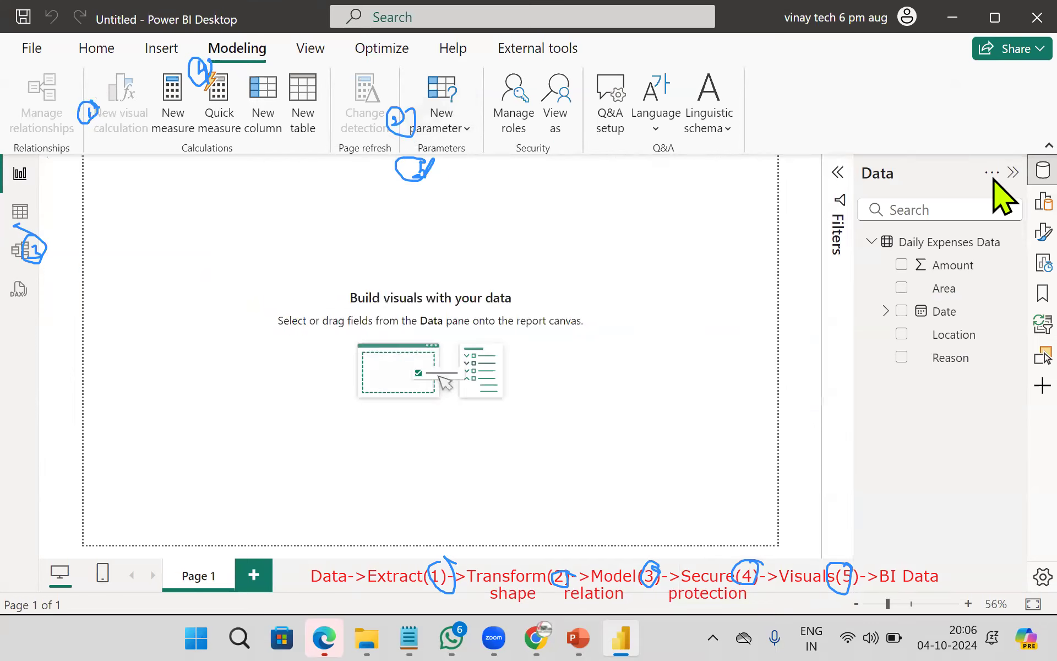
{"action": "left_click", "coordinate": [1012, 172]}
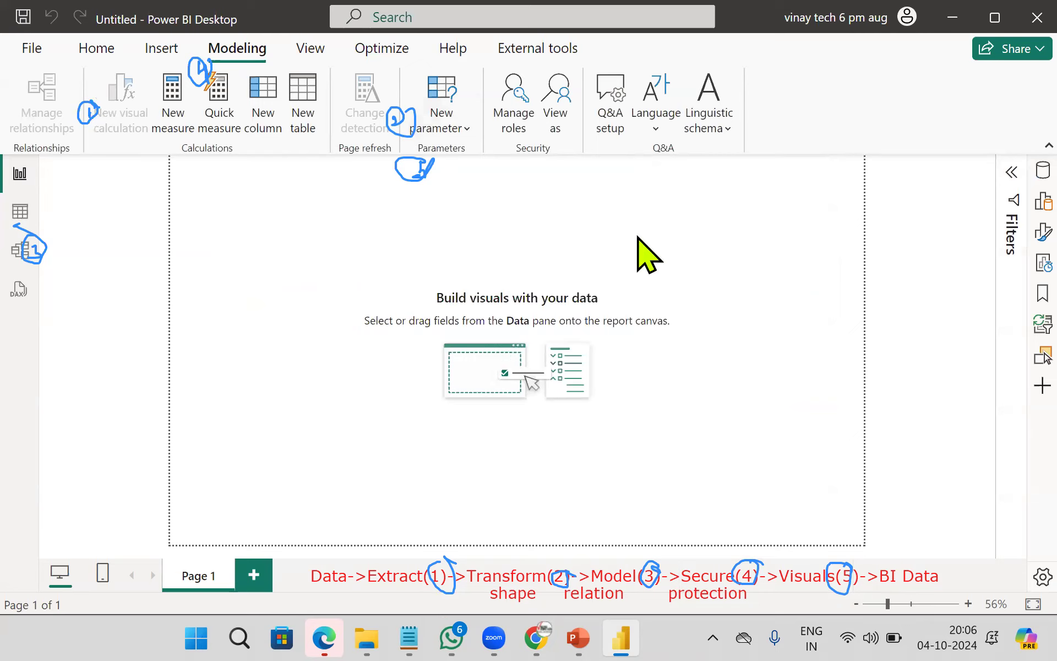
{"action": "left_click", "coordinate": [660, 113]}
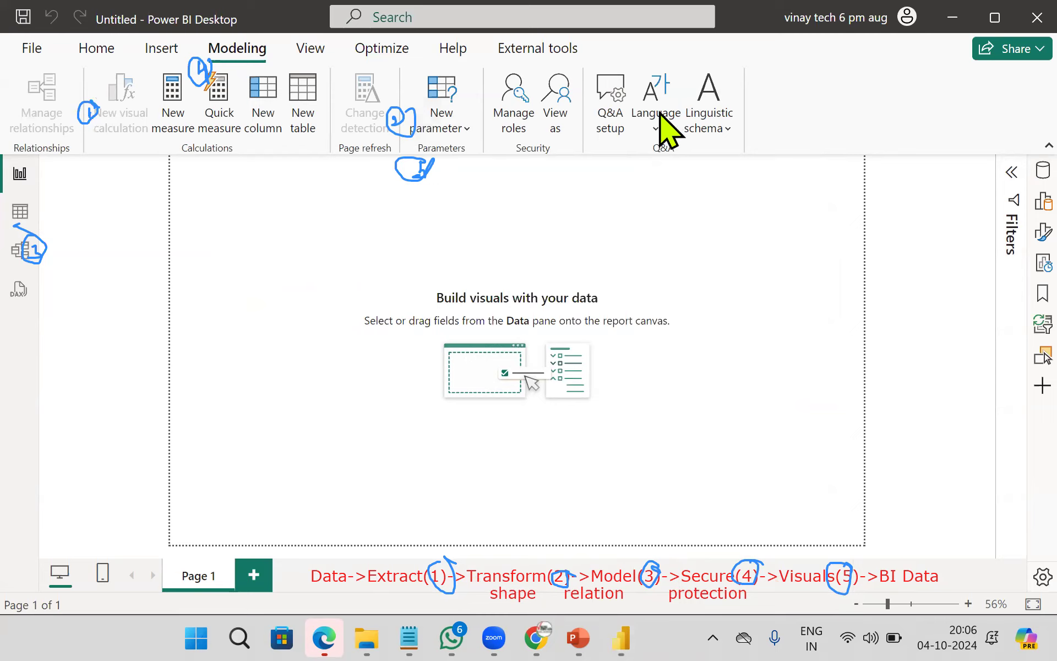
{"action": "key", "text": "Escape"}
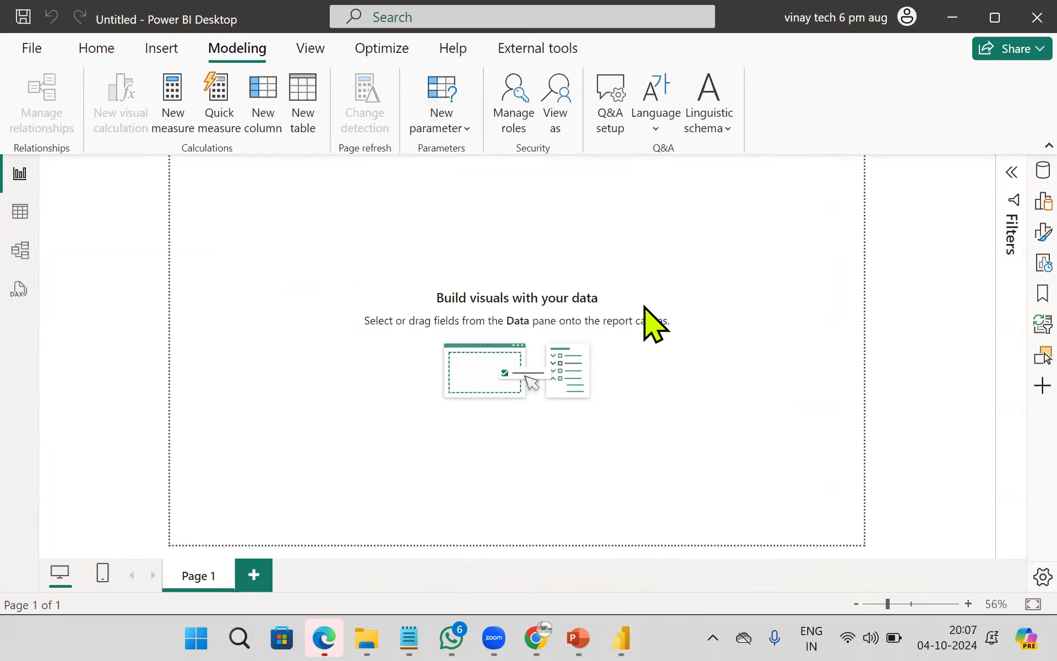
Step: Switch to the Demo Day 2 slide show in PowerPoint and go back to the Self Service BI (SSBI) Example slide
{"action": "left_click", "coordinate": [578, 633]}
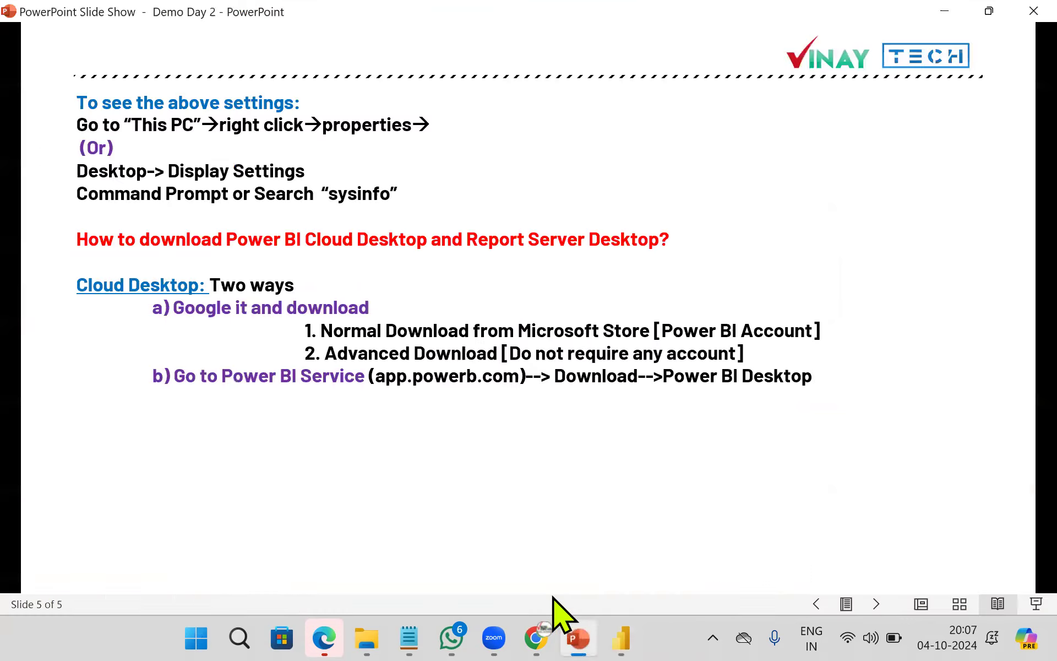
{"action": "key", "text": "Left"}
{"action": "key", "text": "Left"}
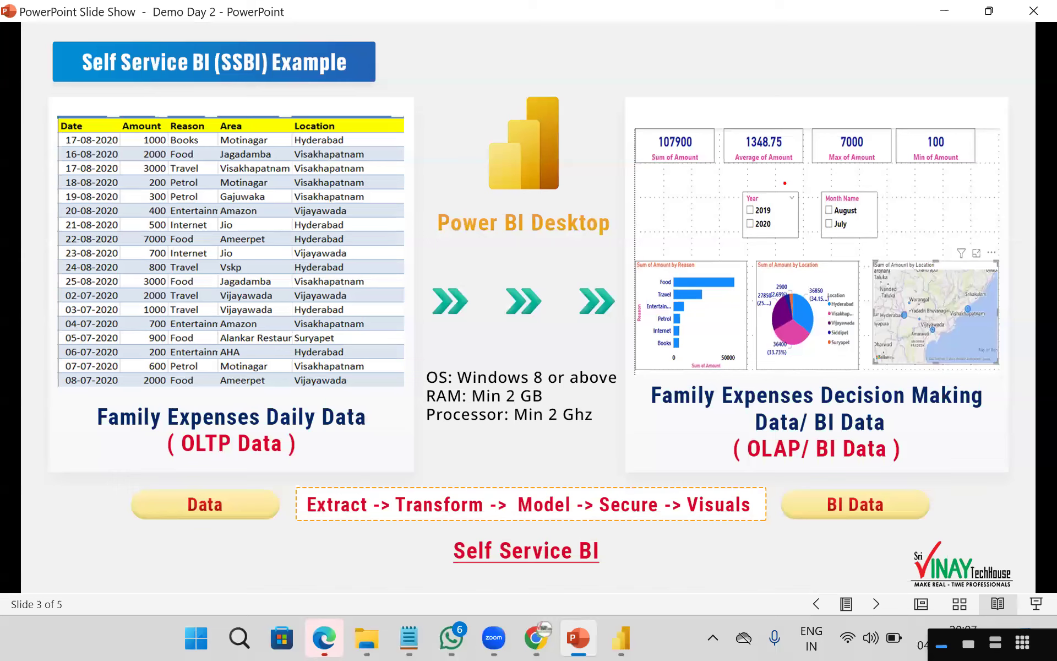
Step: Handwrite "Card" labels above the four amount cards on the slide, with an underlined note about showing a single value
{"action": "mouse_move", "coordinate": [674, 106]}
{"action": "left_mouse_down"}
{"action": "mouse_move", "coordinate": [656, 126]}
{"action": "mouse_move", "coordinate": [683, 130]}
{"action": "mouse_move", "coordinate": [704, 114]}
{"action": "mouse_move", "coordinate": [783, 105]}
{"action": "mouse_move", "coordinate": [930, 126]}
{"action": "mouse_move", "coordinate": [943, 98]}
{"action": "mouse_move", "coordinate": [958, 120]}
{"action": "left_mouse_up"}
{"action": "left_click_drag", "start_coordinate": [961, 87], "coordinate": [956, 122]}
{"action": "left_click_drag", "start_coordinate": [699, 72], "coordinate": [879, 57]}
{"action": "mouse_move", "coordinate": [767, 9]}
{"action": "left_mouse_down"}
{"action": "mouse_move", "coordinate": [758, 28]}
{"action": "mouse_move", "coordinate": [781, 33]}
{"action": "mouse_move", "coordinate": [810, 17]}
{"action": "mouse_move", "coordinate": [840, 25]}
{"action": "mouse_move", "coordinate": [869, 11]}
{"action": "mouse_move", "coordinate": [906, 27]}
{"action": "mouse_move", "coordinate": [927, 14]}
{"action": "mouse_move", "coordinate": [934, 27]}
{"action": "left_mouse_up"}
{"action": "left_click", "coordinate": [783, 5]}
{"action": "mouse_move", "coordinate": [952, 31]}
{"action": "left_mouse_down"}
{"action": "mouse_move", "coordinate": [929, 62]}
{"action": "mouse_move", "coordinate": [980, 55]}
{"action": "mouse_move", "coordinate": [1003, 34]}
{"action": "left_mouse_up"}
{"action": "left_click", "coordinate": [960, 68]}
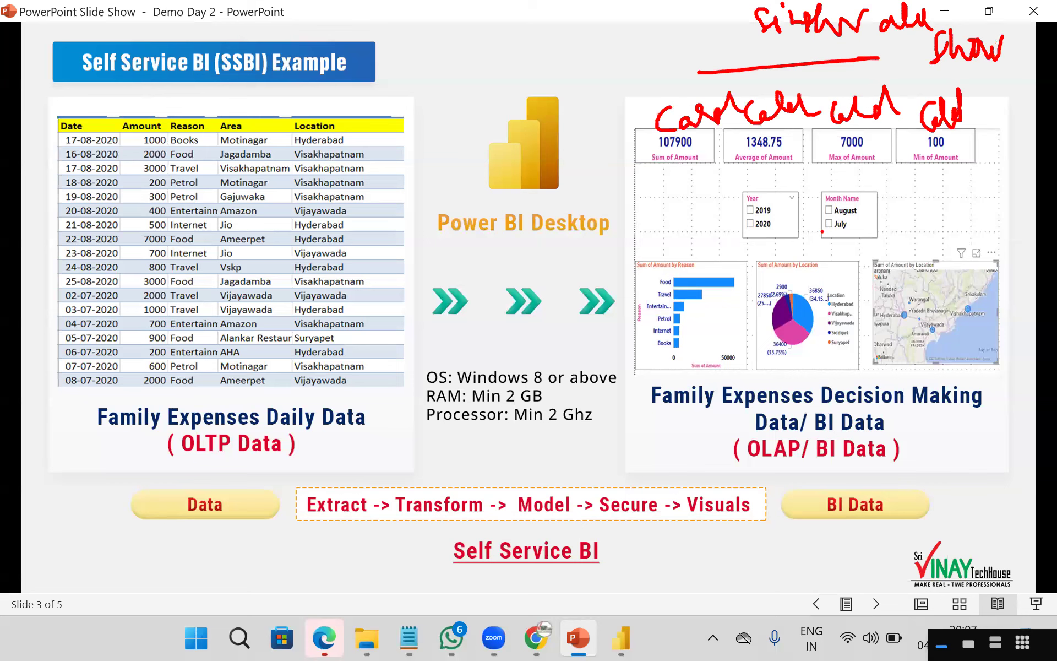
Step: Underline the Year and Month Name slicers on the slide and handwrite a slicer and manual filter note beside them
{"action": "left_click_drag", "start_coordinate": [735, 247], "coordinate": [929, 239]}
{"action": "mouse_move", "coordinate": [938, 190]}
{"action": "left_mouse_down"}
{"action": "mouse_move", "coordinate": [917, 199]}
{"action": "mouse_move", "coordinate": [930, 218]}
{"action": "mouse_move", "coordinate": [951, 196]}
{"action": "left_mouse_up"}
{"action": "mouse_move", "coordinate": [958, 202]}
{"action": "left_mouse_down"}
{"action": "mouse_move", "coordinate": [962, 216]}
{"action": "mouse_move", "coordinate": [986, 215]}
{"action": "mouse_move", "coordinate": [1003, 179]}
{"action": "mouse_move", "coordinate": [1055, 199]}
{"action": "left_mouse_up"}
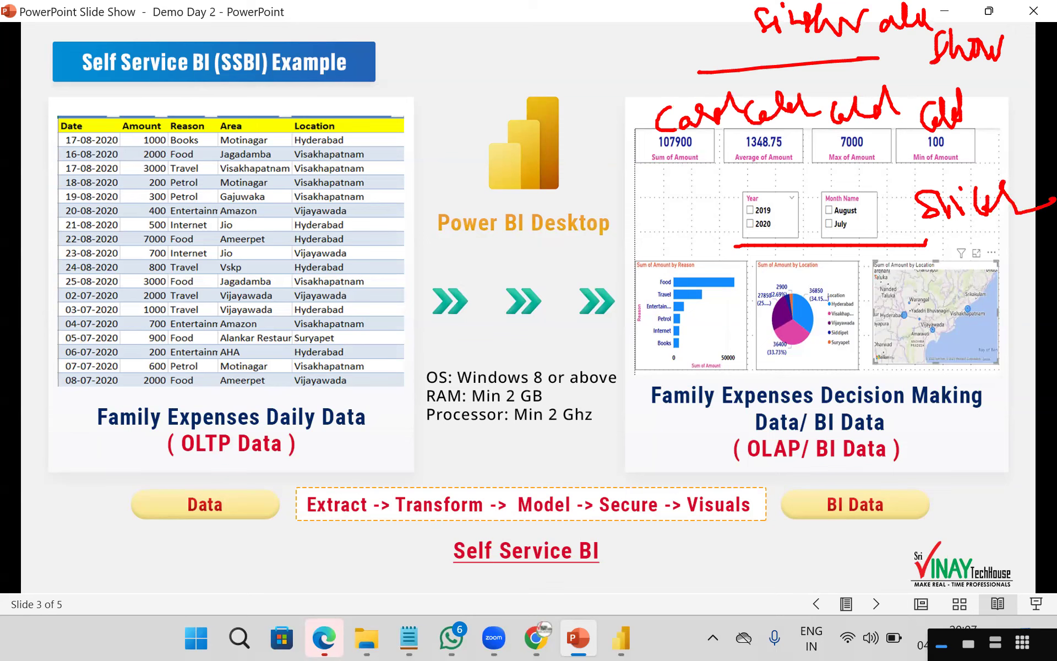
{"action": "mouse_move", "coordinate": [953, 234]}
{"action": "left_mouse_down"}
{"action": "mouse_move", "coordinate": [981, 246]}
{"action": "mouse_move", "coordinate": [1054, 223]}
{"action": "mouse_move", "coordinate": [1055, 253]}
{"action": "left_mouse_up"}
{"action": "mouse_move", "coordinate": [1021, 265]}
{"action": "left_mouse_down"}
{"action": "mouse_move", "coordinate": [1012, 300]}
{"action": "mouse_move", "coordinate": [1038, 279]}
{"action": "left_mouse_up"}
{"action": "mouse_move", "coordinate": [1035, 282]}
{"action": "left_mouse_down"}
{"action": "mouse_move", "coordinate": [1038, 292]}
{"action": "mouse_move", "coordinate": [1046, 263]}
{"action": "left_mouse_up"}
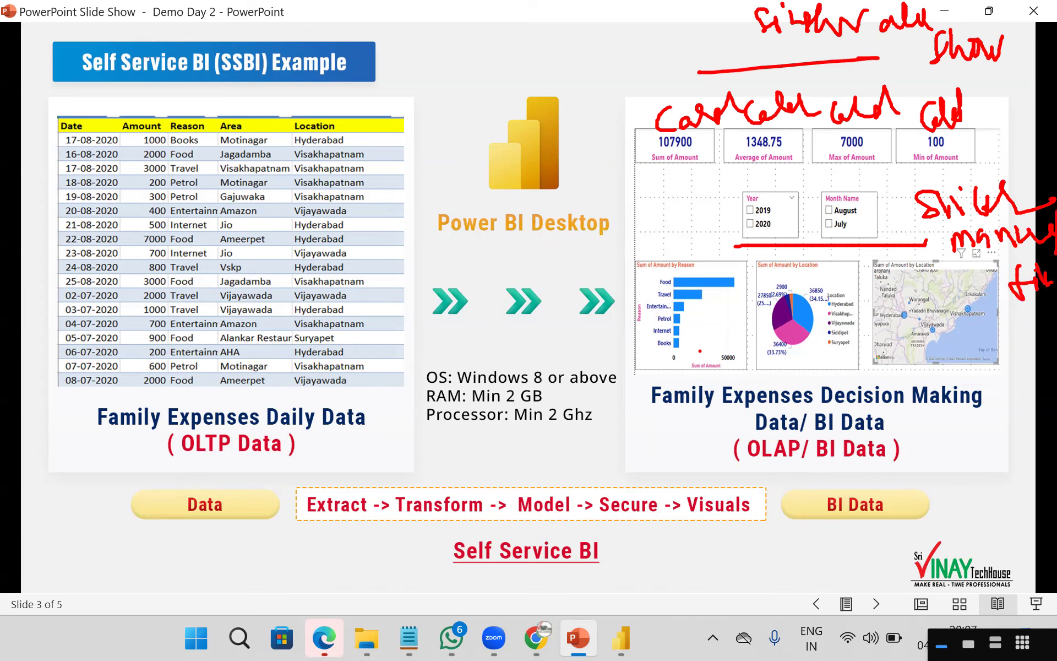
Step: Handwrite comparison labels over the bar and pie charts on the slide and a boxed "Map" label on the map
{"action": "mouse_move", "coordinate": [632, 211]}
{"action": "left_mouse_down"}
{"action": "mouse_move", "coordinate": [639, 231]}
{"action": "mouse_move", "coordinate": [658, 226]}
{"action": "mouse_move", "coordinate": [666, 236]}
{"action": "mouse_move", "coordinate": [688, 221]}
{"action": "left_mouse_up"}
{"action": "mouse_move", "coordinate": [621, 248]}
{"action": "left_mouse_down"}
{"action": "mouse_move", "coordinate": [688, 237]}
{"action": "mouse_move", "coordinate": [664, 271]}
{"action": "mouse_move", "coordinate": [676, 259]}
{"action": "mouse_move", "coordinate": [701, 269]}
{"action": "mouse_move", "coordinate": [728, 243]}
{"action": "mouse_move", "coordinate": [735, 255]}
{"action": "mouse_move", "coordinate": [805, 258]}
{"action": "mouse_move", "coordinate": [810, 223]}
{"action": "mouse_move", "coordinate": [834, 265]}
{"action": "mouse_move", "coordinate": [852, 258]}
{"action": "mouse_move", "coordinate": [858, 270]}
{"action": "mouse_move", "coordinate": [863, 249]}
{"action": "left_mouse_up"}
{"action": "left_click_drag", "start_coordinate": [834, 289], "coordinate": [858, 286]}
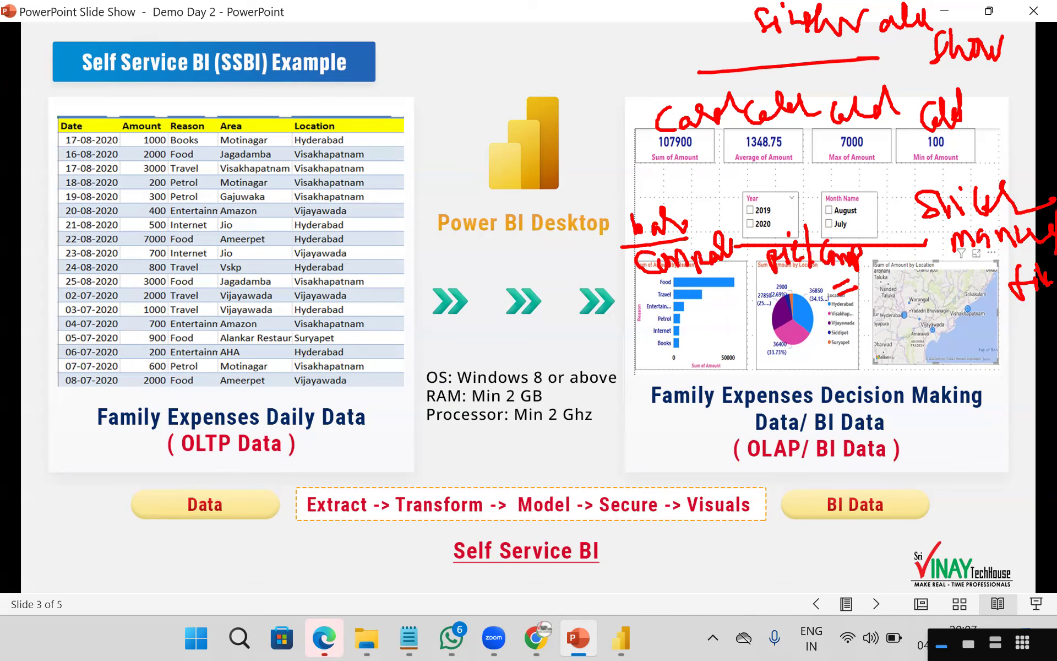
{"action": "mouse_move", "coordinate": [888, 375]}
{"action": "left_mouse_down"}
{"action": "mouse_move", "coordinate": [898, 342]}
{"action": "mouse_move", "coordinate": [928, 358]}
{"action": "mouse_move", "coordinate": [941, 347]}
{"action": "mouse_move", "coordinate": [961, 374]}
{"action": "mouse_move", "coordinate": [930, 368]}
{"action": "mouse_move", "coordinate": [978, 358]}
{"action": "mouse_move", "coordinate": [898, 328]}
{"action": "mouse_move", "coordinate": [983, 380]}
{"action": "left_mouse_up"}
{"action": "left_click_drag", "start_coordinate": [969, 331], "coordinate": [977, 354]}
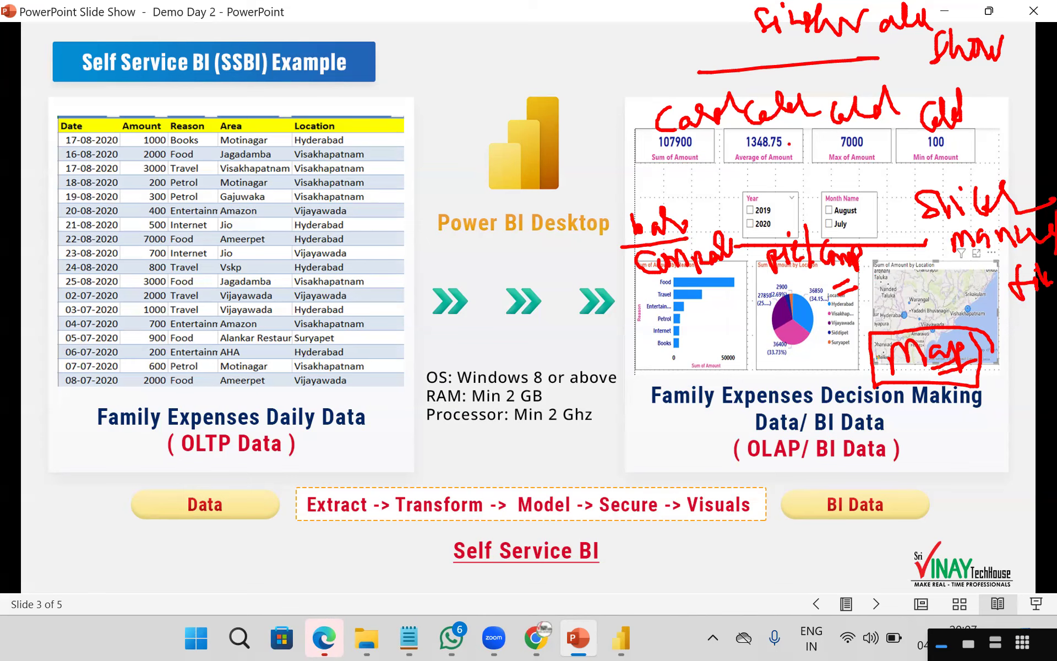
Step: Number the cards, slicers, bar chart, pie chart and map 1 to 5 in circles, and clear all slide annotations
{"action": "mouse_move", "coordinate": [667, 135]}
{"action": "left_mouse_down"}
{"action": "mouse_move", "coordinate": [664, 149]}
{"action": "mouse_move", "coordinate": [642, 122]}
{"action": "mouse_move", "coordinate": [663, 127]}
{"action": "left_mouse_up"}
{"action": "left_click_drag", "start_coordinate": [906, 227], "coordinate": [914, 240]}
{"action": "mouse_move", "coordinate": [923, 238]}
{"action": "left_mouse_down"}
{"action": "mouse_move", "coordinate": [889, 240]}
{"action": "mouse_move", "coordinate": [923, 240]}
{"action": "left_mouse_up"}
{"action": "left_click_drag", "start_coordinate": [917, 225], "coordinate": [916, 239]}
{"action": "left_click_drag", "start_coordinate": [911, 232], "coordinate": [972, 241]}
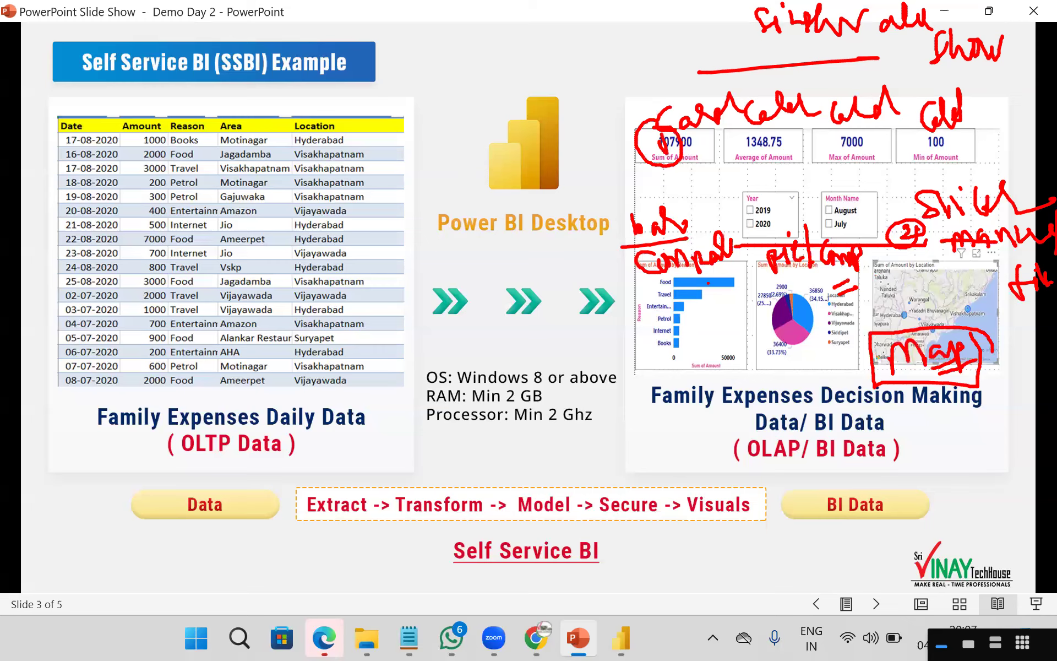
{"action": "mouse_move", "coordinate": [709, 292]}
{"action": "left_mouse_down"}
{"action": "mouse_move", "coordinate": [716, 303]}
{"action": "mouse_move", "coordinate": [705, 313]}
{"action": "left_mouse_up"}
{"action": "mouse_move", "coordinate": [771, 278]}
{"action": "left_mouse_down"}
{"action": "mouse_move", "coordinate": [782, 297]}
{"action": "mouse_move", "coordinate": [831, 286]}
{"action": "left_mouse_up"}
{"action": "mouse_move", "coordinate": [911, 275]}
{"action": "left_mouse_down"}
{"action": "mouse_move", "coordinate": [915, 302]}
{"action": "mouse_move", "coordinate": [944, 275]}
{"action": "left_mouse_up"}
{"action": "mouse_move", "coordinate": [936, 267]}
{"action": "left_mouse_down"}
{"action": "mouse_move", "coordinate": [889, 289]}
{"action": "mouse_move", "coordinate": [931, 269]}
{"action": "left_mouse_up"}
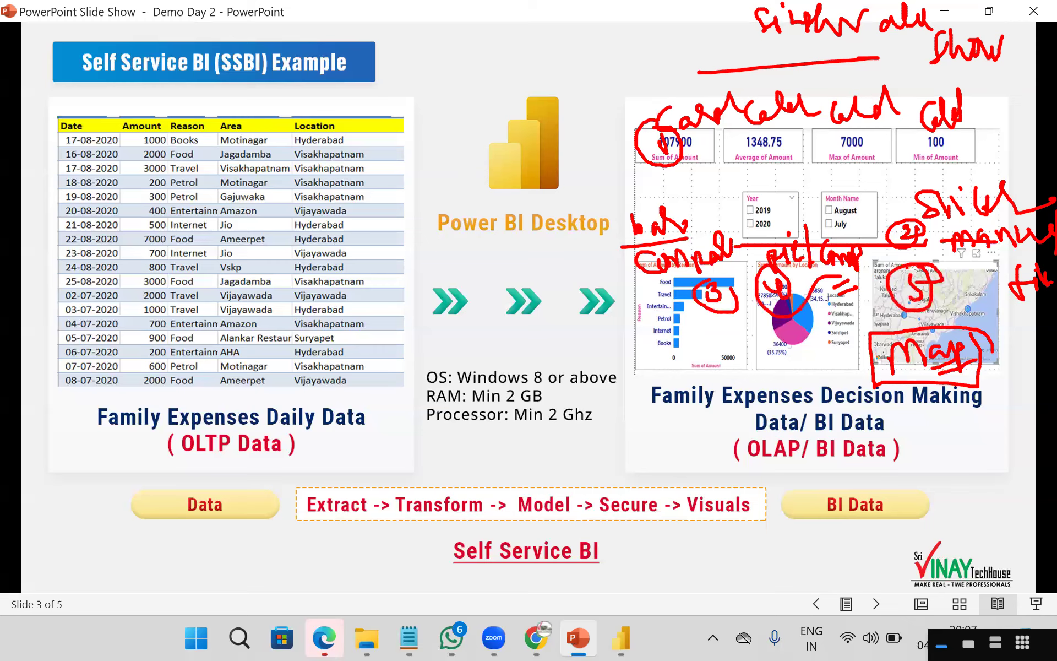
{"action": "key", "text": "Escape"}
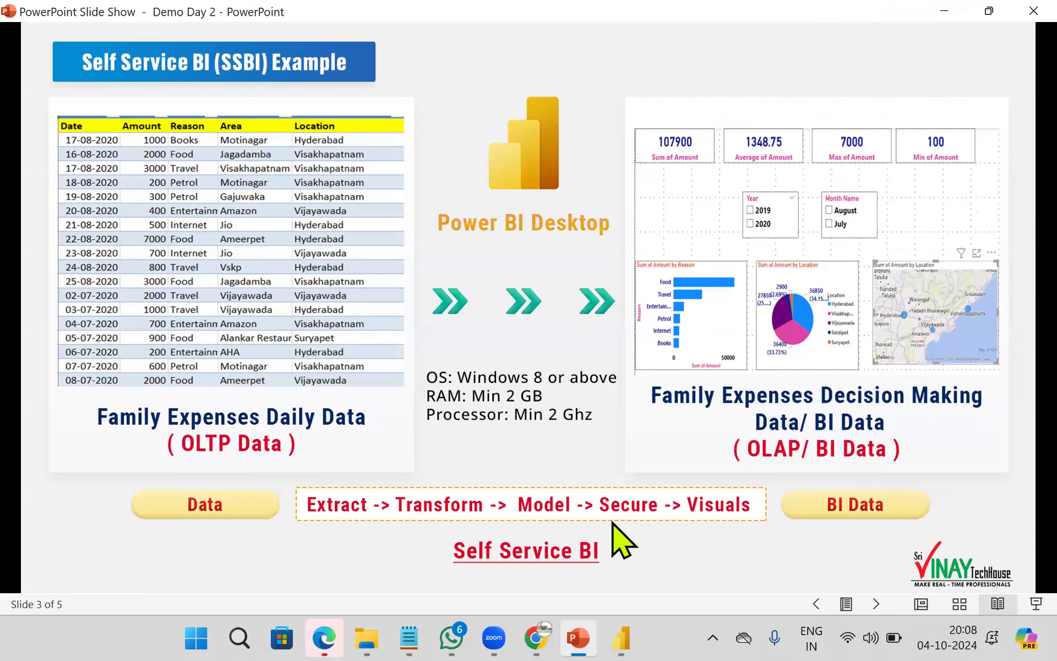
Step: Switch to Power BI Desktop and add a card visual that shows the Sum of Amount from Daily Expenses Data
{"action": "left_click", "coordinate": [627, 625]}
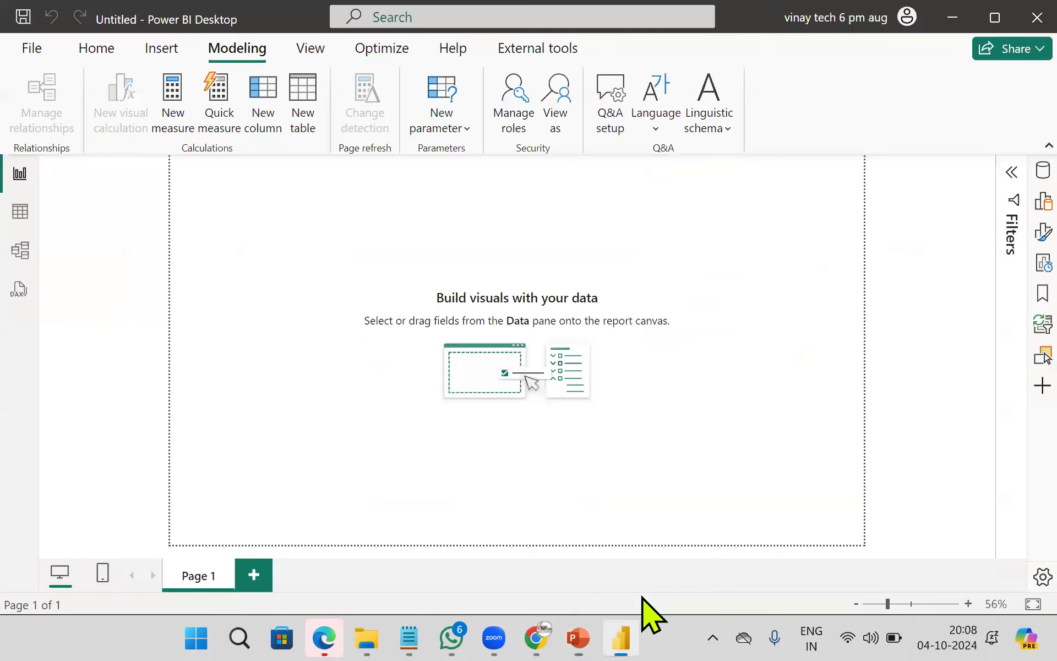
{"action": "left_click", "coordinate": [1042, 202]}
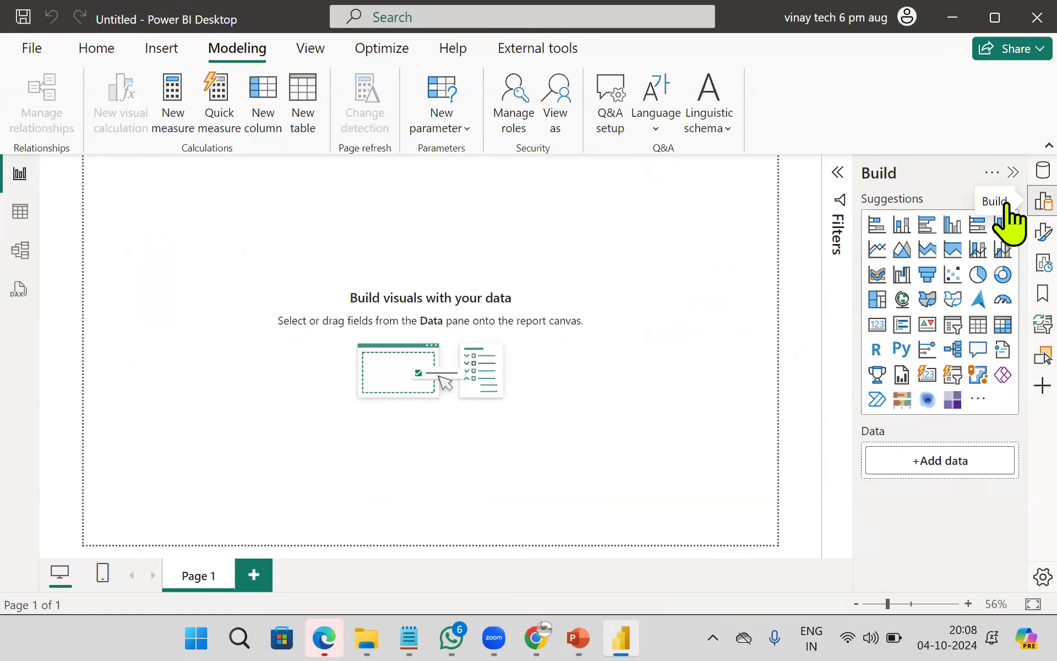
{"action": "left_click", "coordinate": [877, 328]}
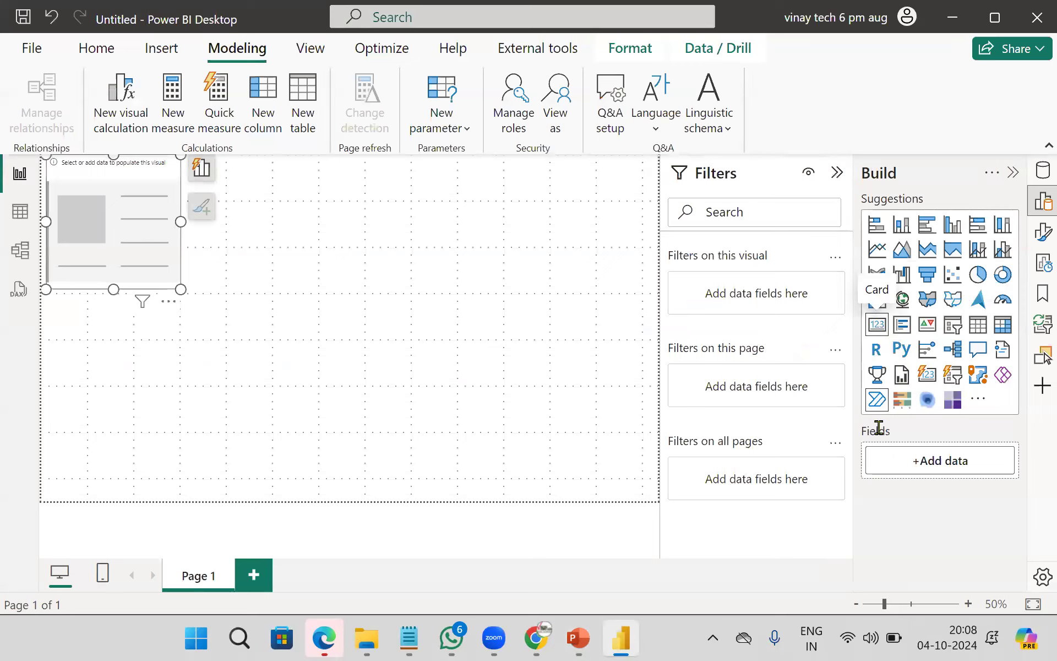
{"action": "left_click", "coordinate": [882, 463]}
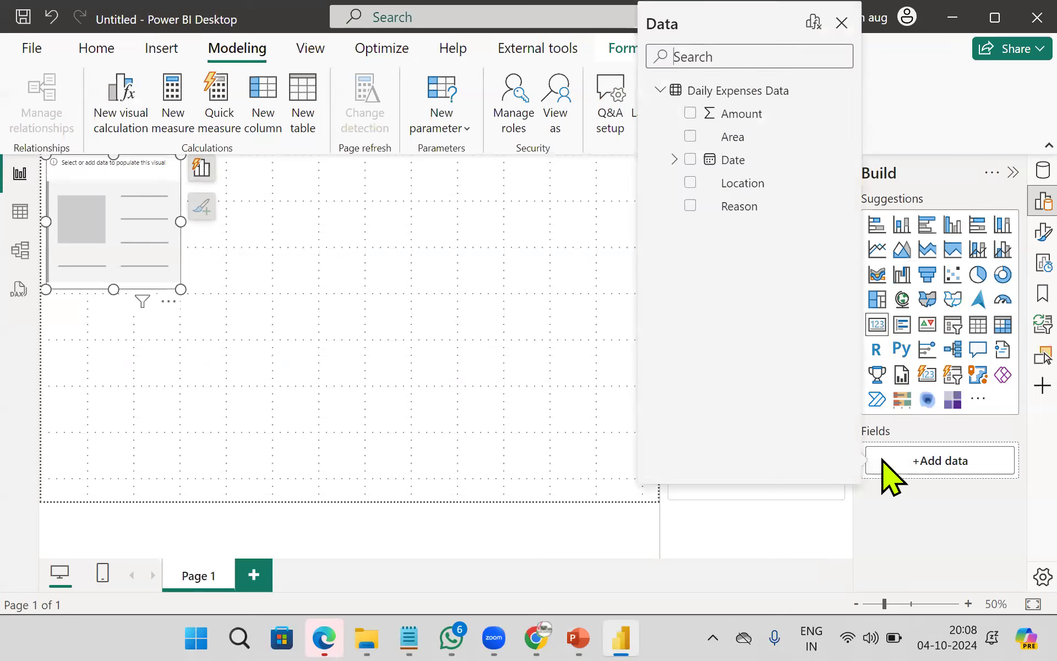
{"action": "left_click", "coordinate": [690, 113]}
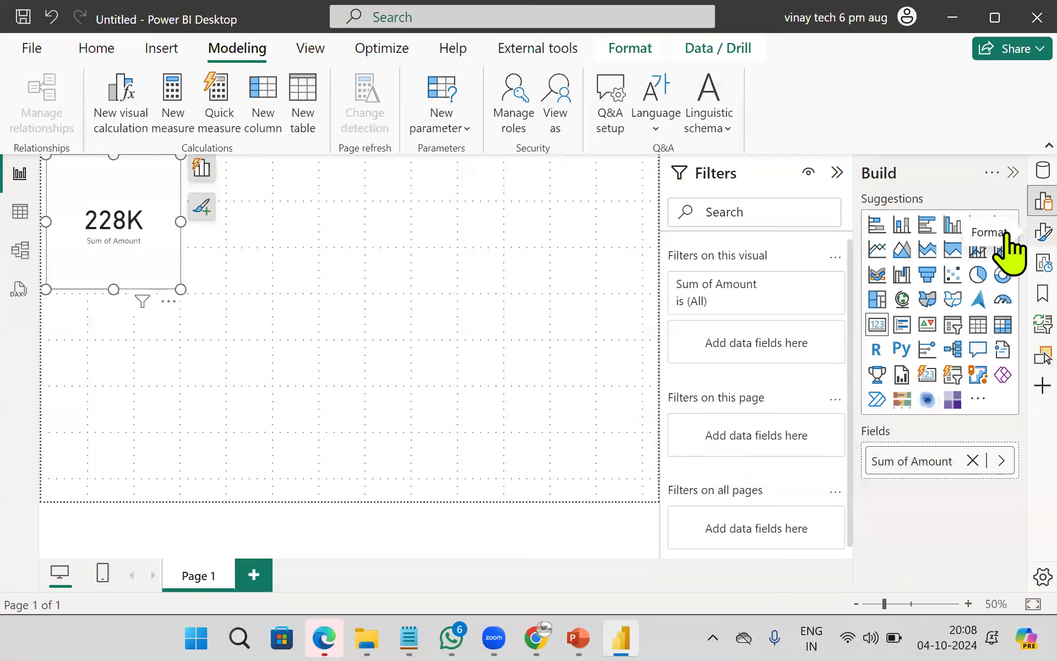
Step: Mark the card visual, its field and the formatting option by hand, link them to the on-canvas shortcuts, and clear the annotations
{"action": "key", "text": "ctrl+2"}
{"action": "left_click_drag", "start_coordinate": [890, 302], "coordinate": [893, 330]}
{"action": "mouse_move", "coordinate": [895, 427]}
{"action": "left_mouse_down"}
{"action": "mouse_move", "coordinate": [904, 448]}
{"action": "mouse_move", "coordinate": [948, 419]}
{"action": "left_mouse_up"}
{"action": "left_click_drag", "start_coordinate": [1017, 226], "coordinate": [1029, 249]}
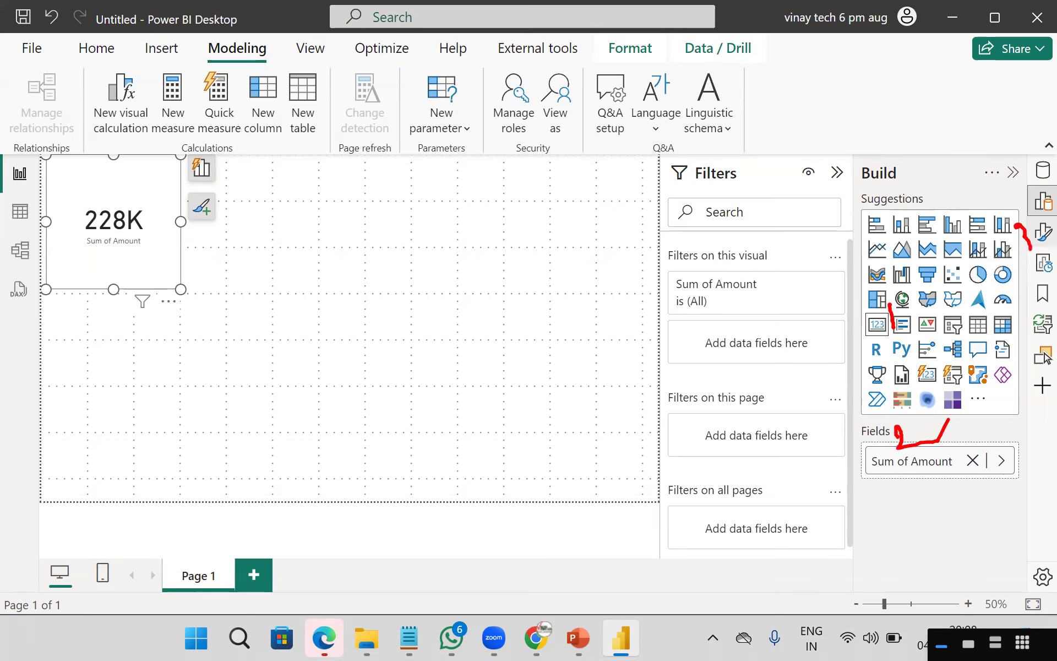
{"action": "left_click_drag", "start_coordinate": [127, 252], "coordinate": [152, 238]}
{"action": "mouse_move", "coordinate": [234, 149]}
{"action": "left_mouse_down"}
{"action": "mouse_move", "coordinate": [179, 128]}
{"action": "mouse_move", "coordinate": [198, 257]}
{"action": "mouse_move", "coordinate": [237, 150]}
{"action": "mouse_move", "coordinate": [673, 401]}
{"action": "mouse_move", "coordinate": [846, 457]}
{"action": "left_mouse_up"}
{"action": "mouse_move", "coordinate": [204, 210]}
{"action": "left_mouse_down"}
{"action": "mouse_move", "coordinate": [726, 273]}
{"action": "mouse_move", "coordinate": [1024, 280]}
{"action": "mouse_move", "coordinate": [1034, 237]}
{"action": "left_mouse_up"}
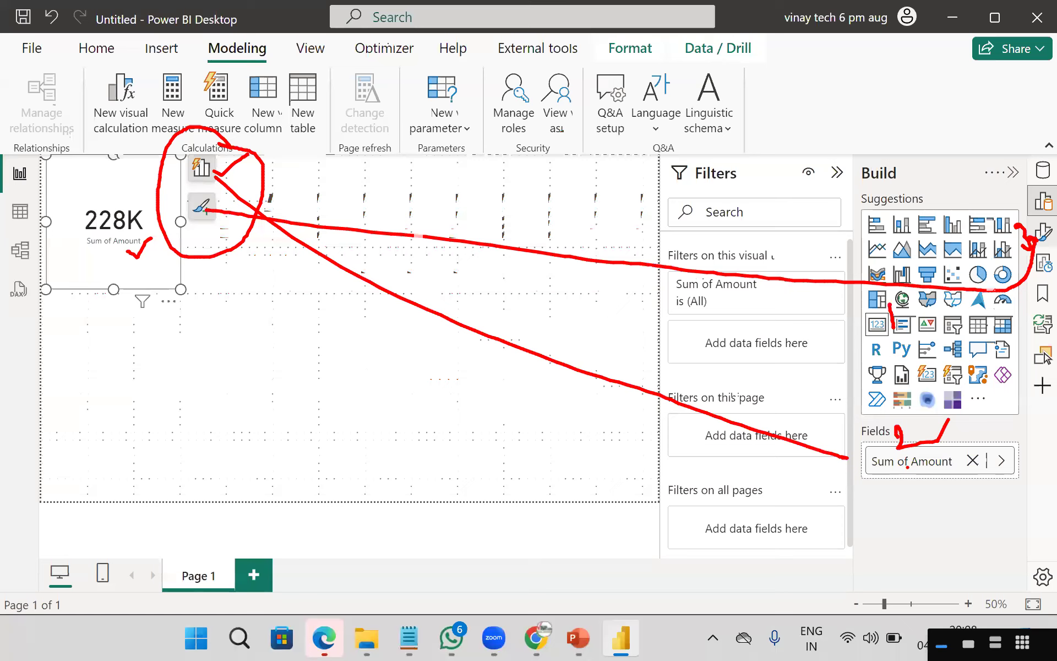
{"action": "key", "text": "Escape"}
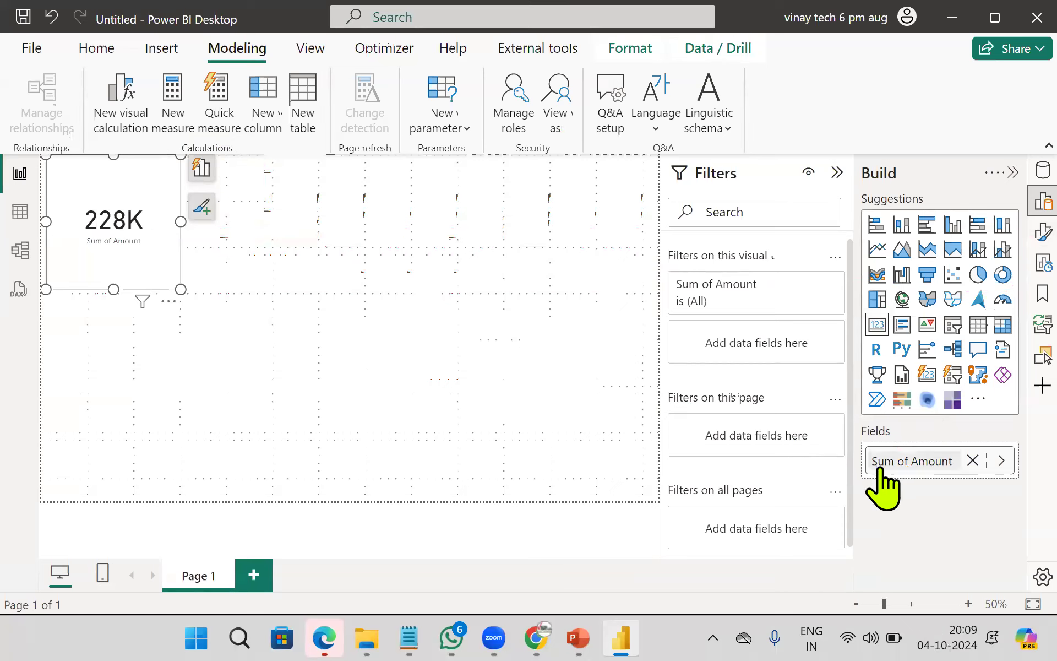
Step: Collapse the filters beside the canvas and add a second card with the Amount field summarized as Average
{"action": "left_click", "coordinate": [837, 173]}
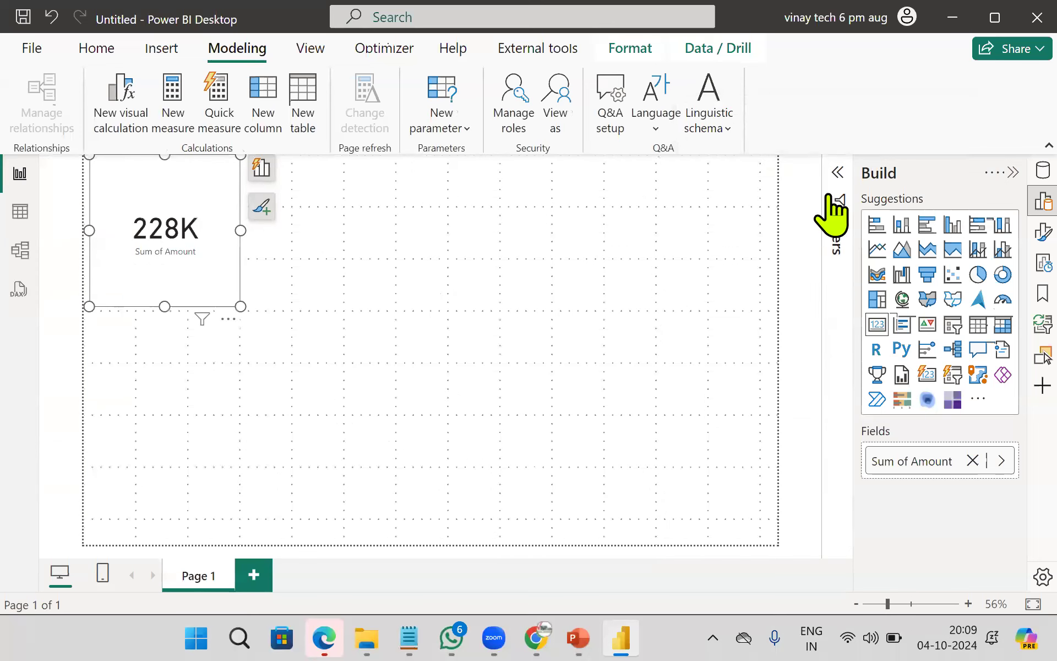
{"action": "left_click", "coordinate": [566, 265]}
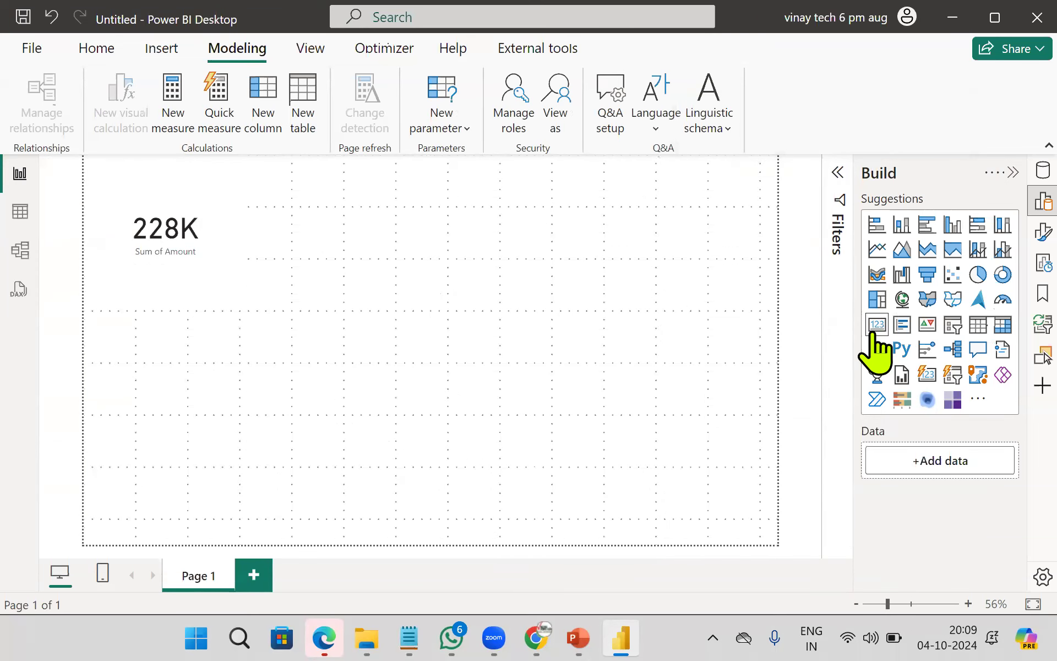
{"action": "left_click", "coordinate": [876, 330]}
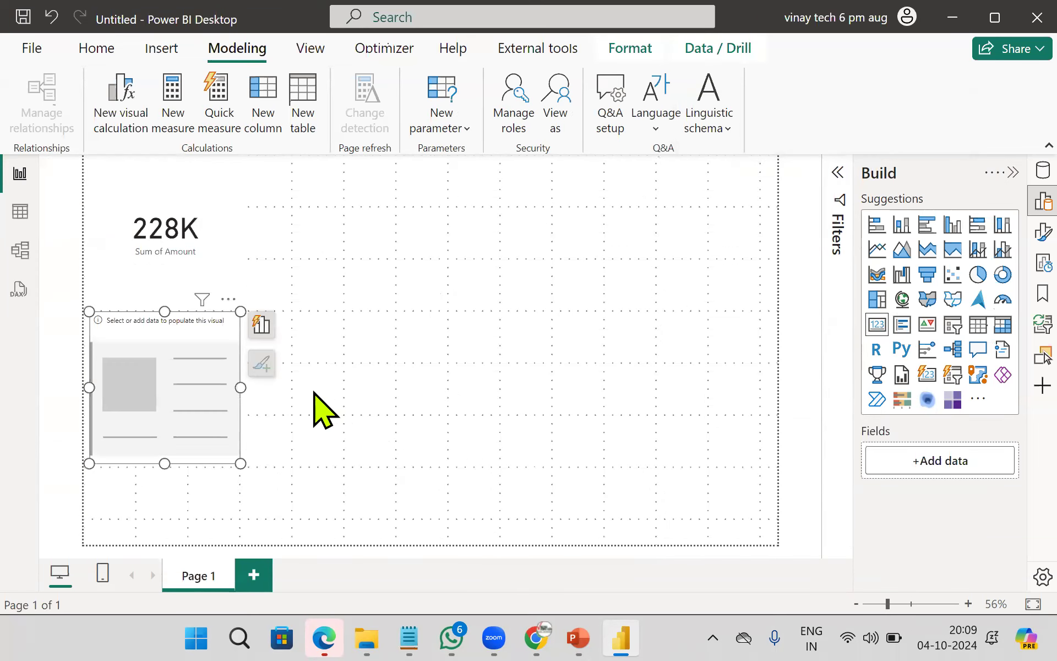
{"action": "left_click", "coordinate": [929, 463]}
{"action": "left_click", "coordinate": [691, 114]}
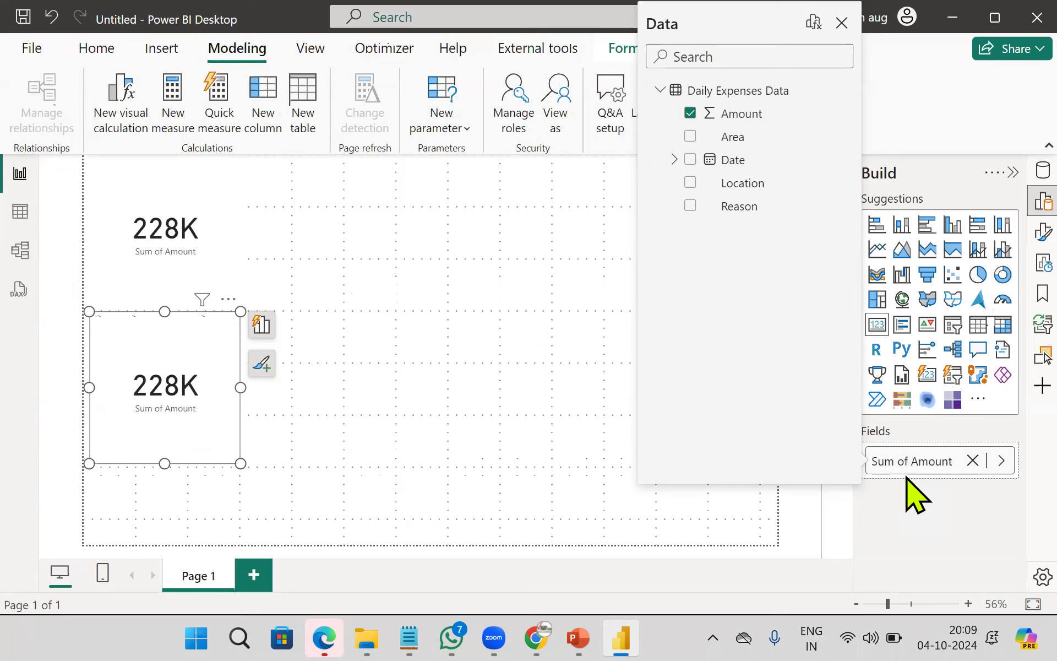
{"action": "left_click", "coordinate": [998, 462]}
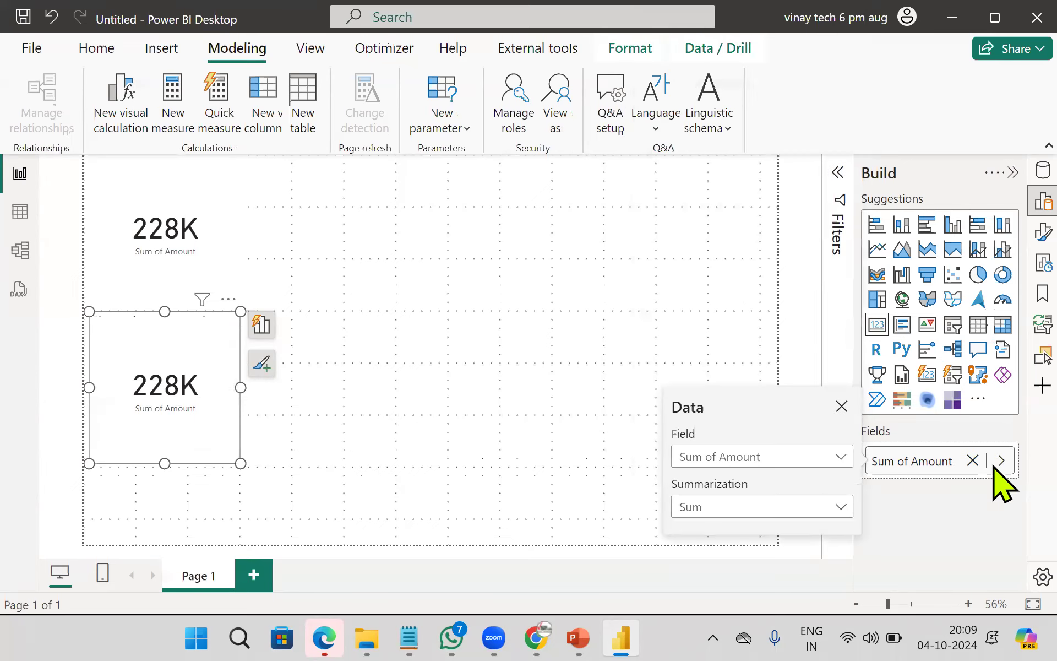
{"action": "left_click", "coordinate": [754, 508]}
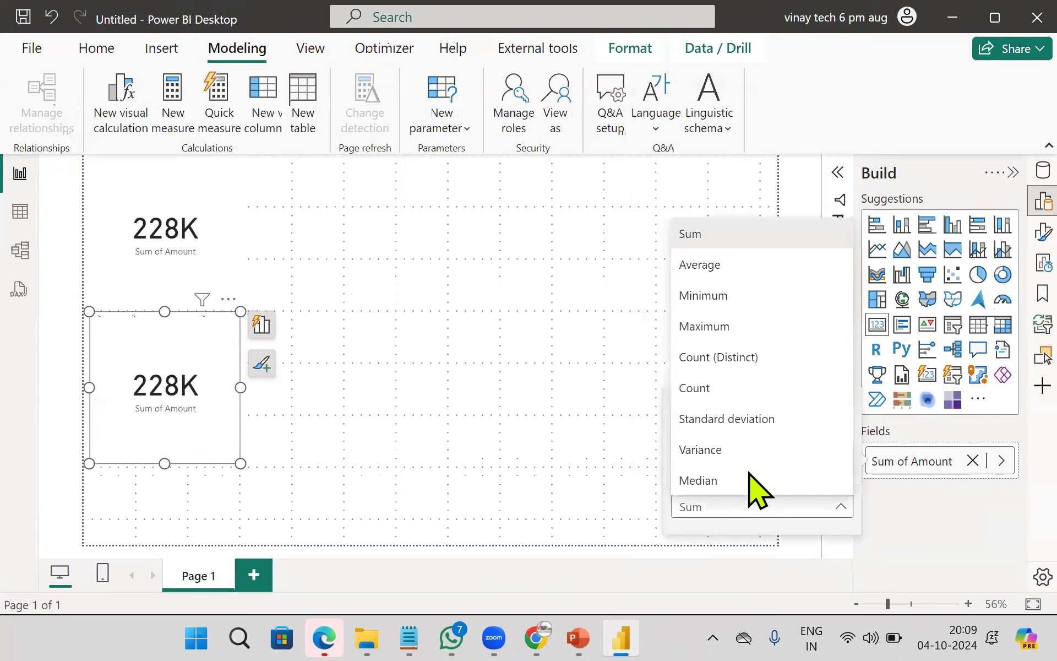
{"action": "left_click", "coordinate": [741, 266]}
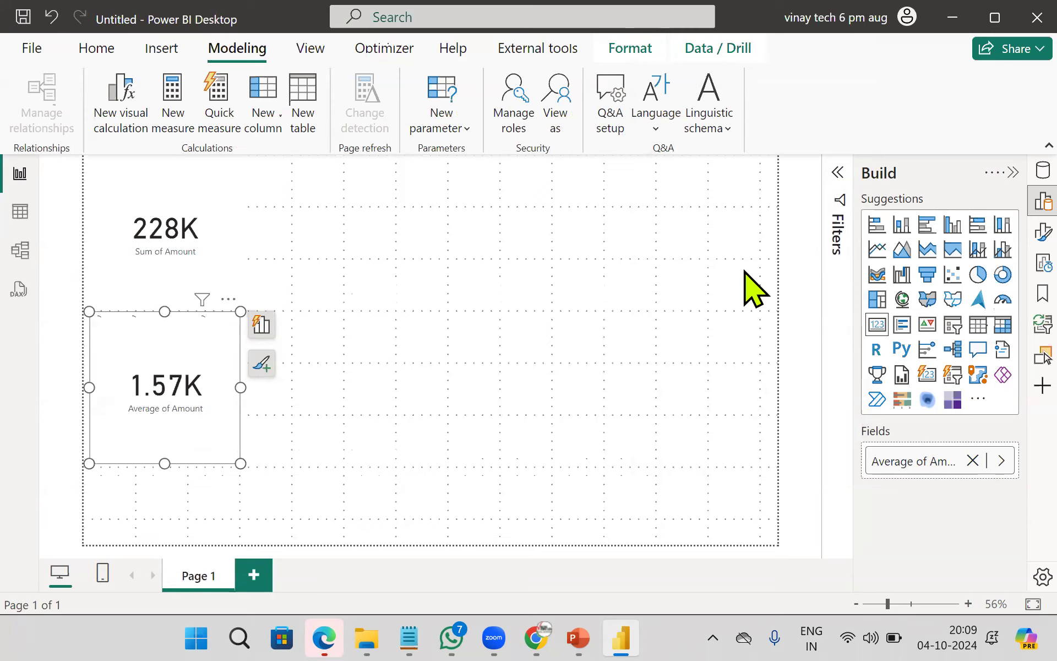
Step: Add a third card with the Amount field summarized as Maximum
{"action": "left_click", "coordinate": [521, 336]}
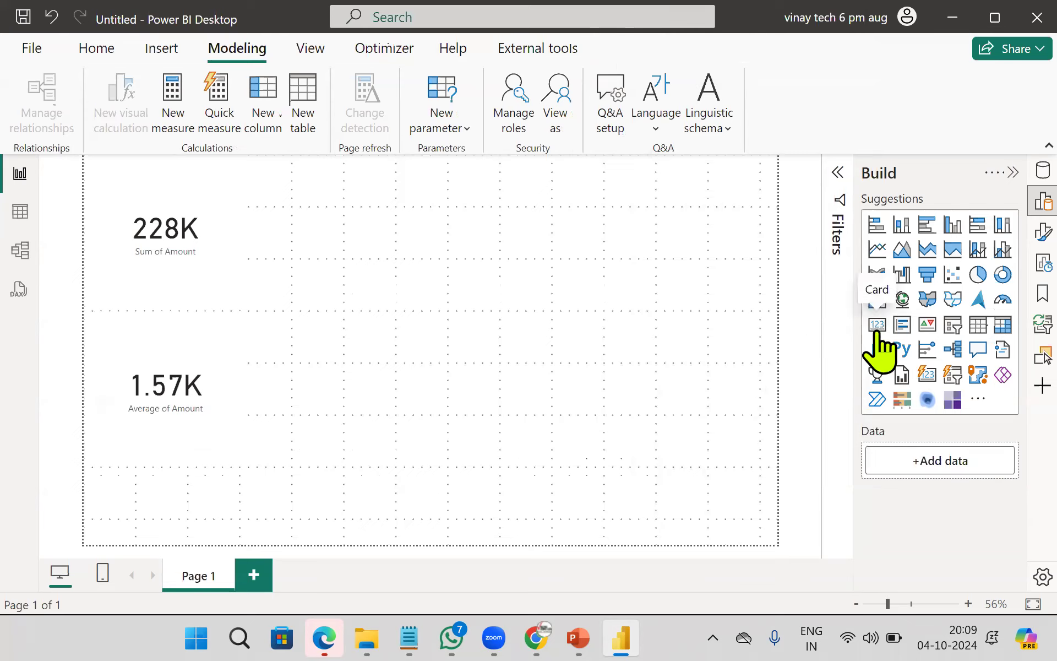
{"action": "left_click", "coordinate": [930, 461]}
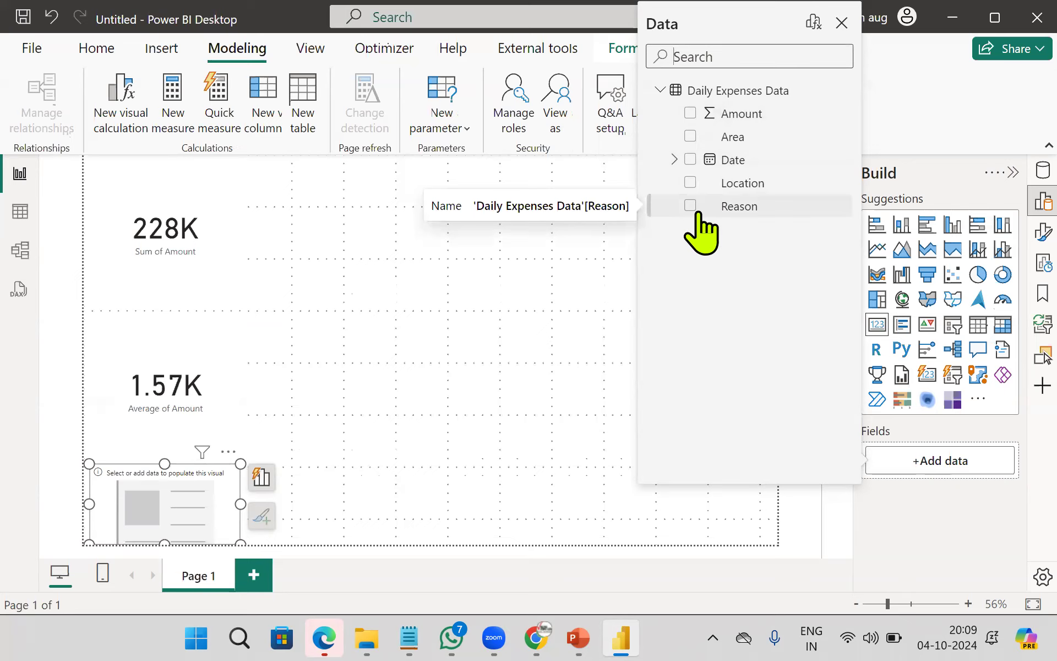
{"action": "left_click", "coordinate": [691, 113]}
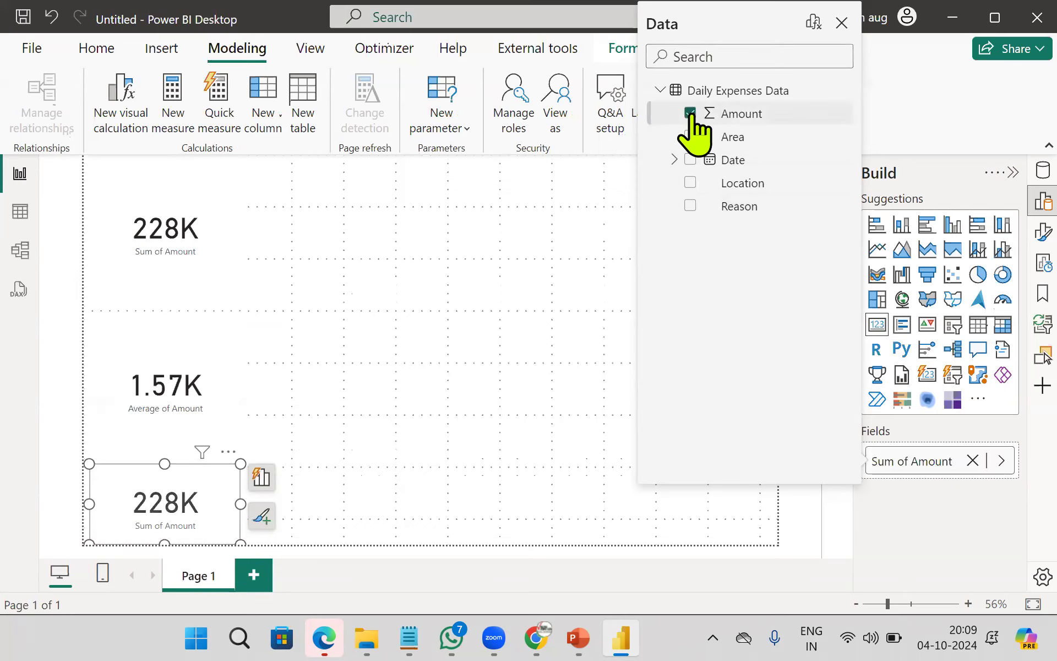
{"action": "left_click", "coordinate": [1000, 461]}
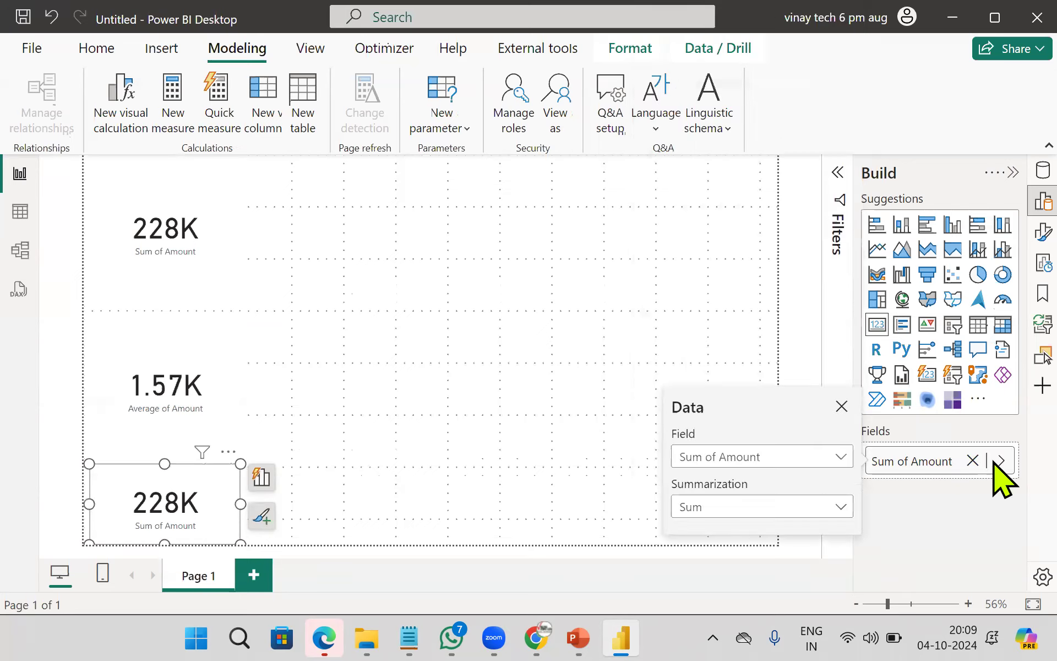
{"action": "left_click", "coordinate": [744, 505]}
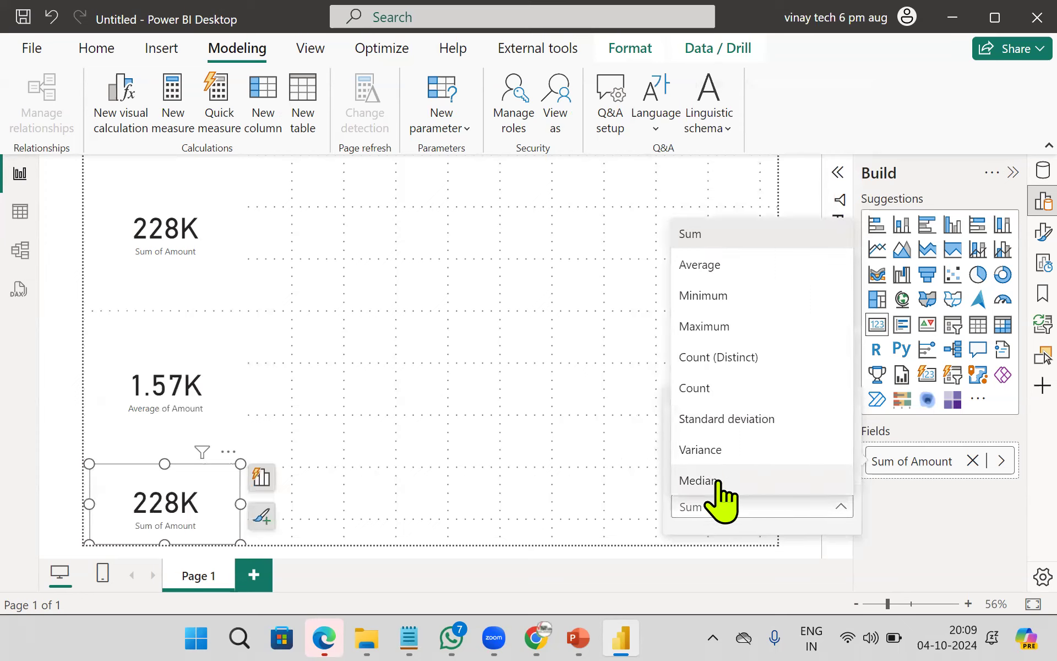
{"action": "left_click", "coordinate": [716, 326]}
Step: Add a fourth card with the Amount field summarized as Minimum
{"action": "left_click", "coordinate": [613, 324]}
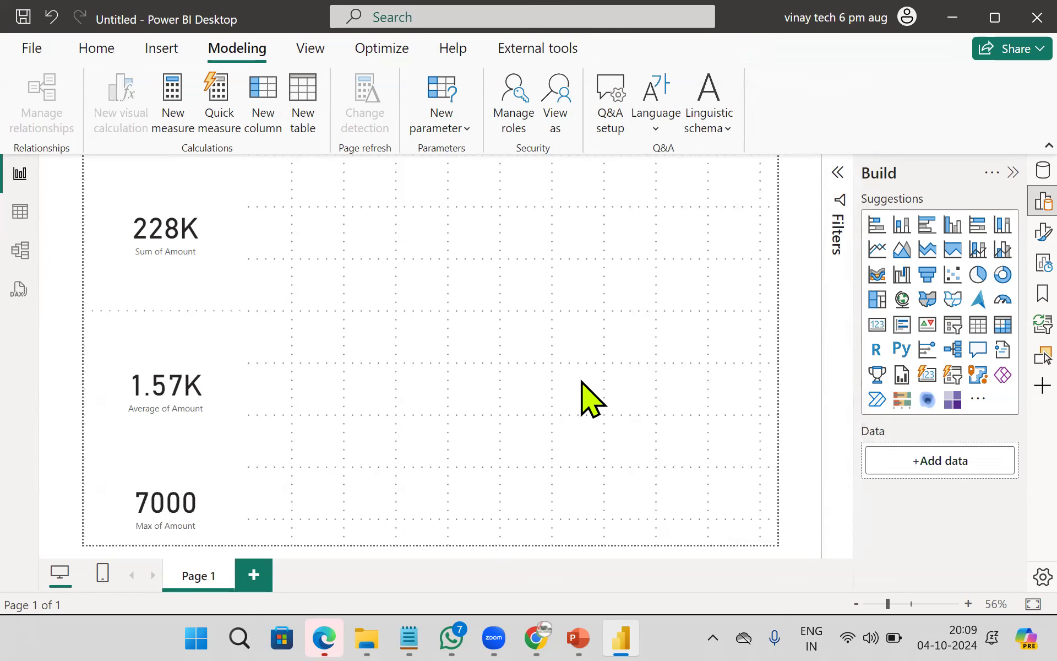
{"action": "left_click", "coordinate": [877, 325]}
{"action": "left_click", "coordinate": [911, 469]}
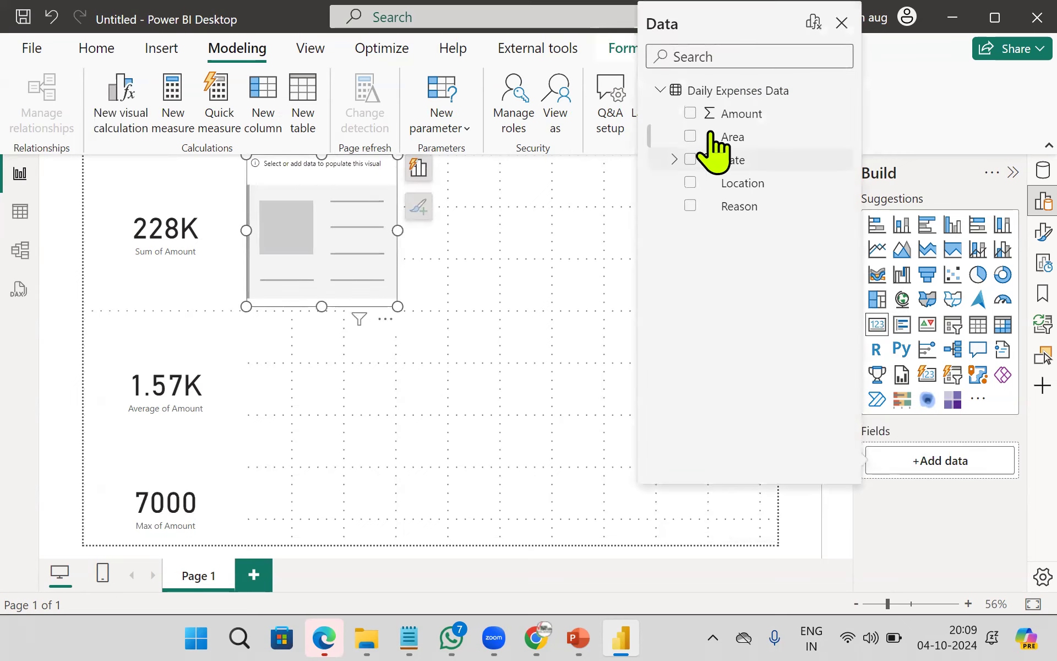
{"action": "left_click", "coordinate": [691, 113]}
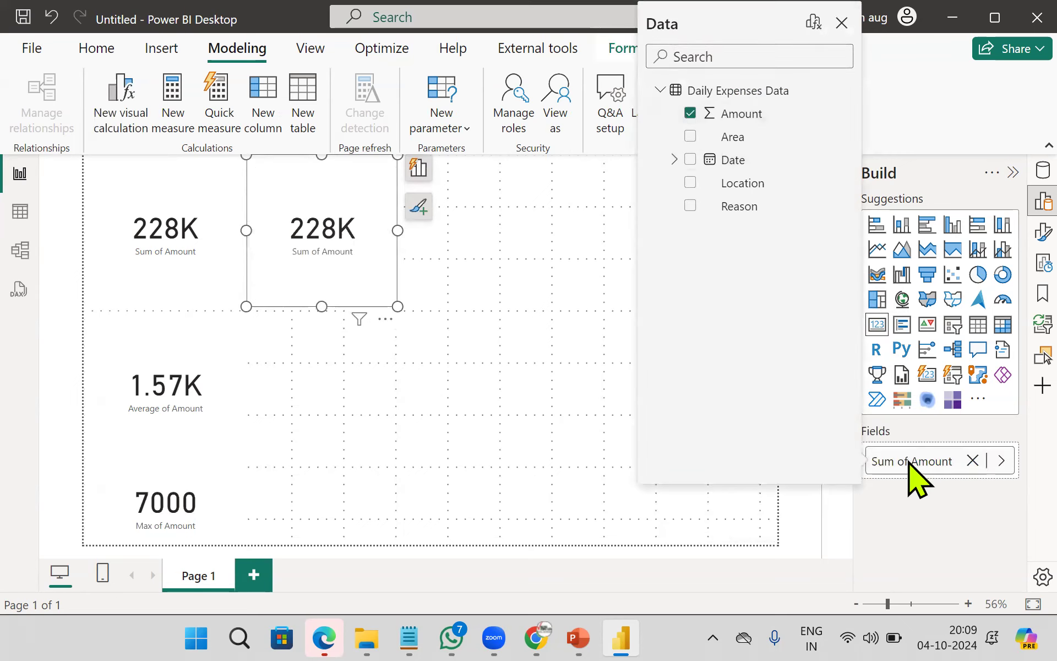
{"action": "left_click", "coordinate": [997, 460]}
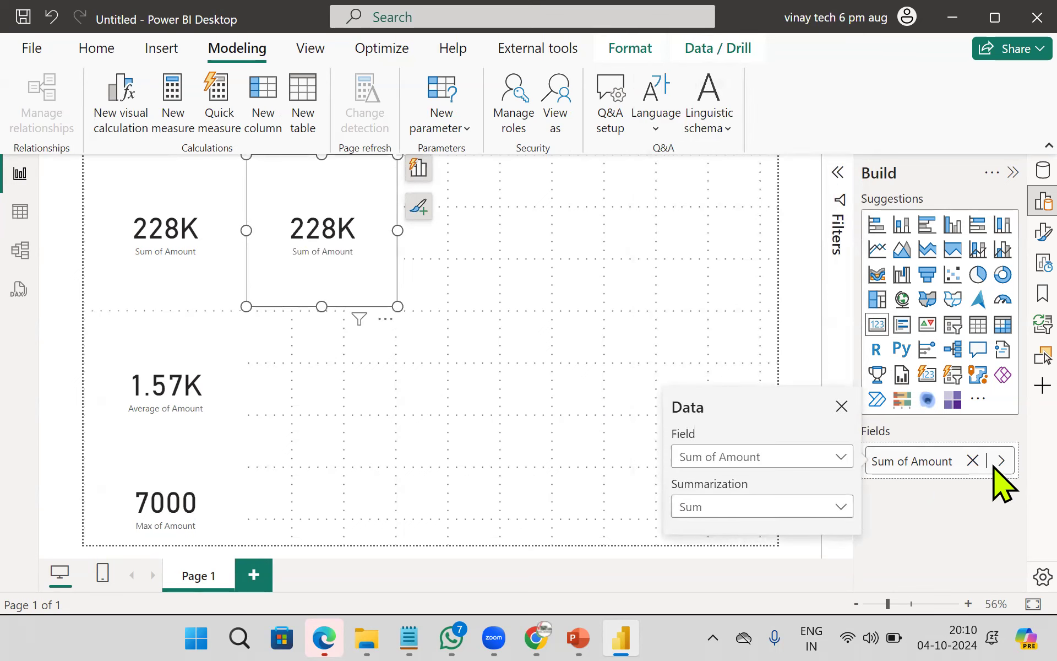
{"action": "left_click", "coordinate": [717, 509]}
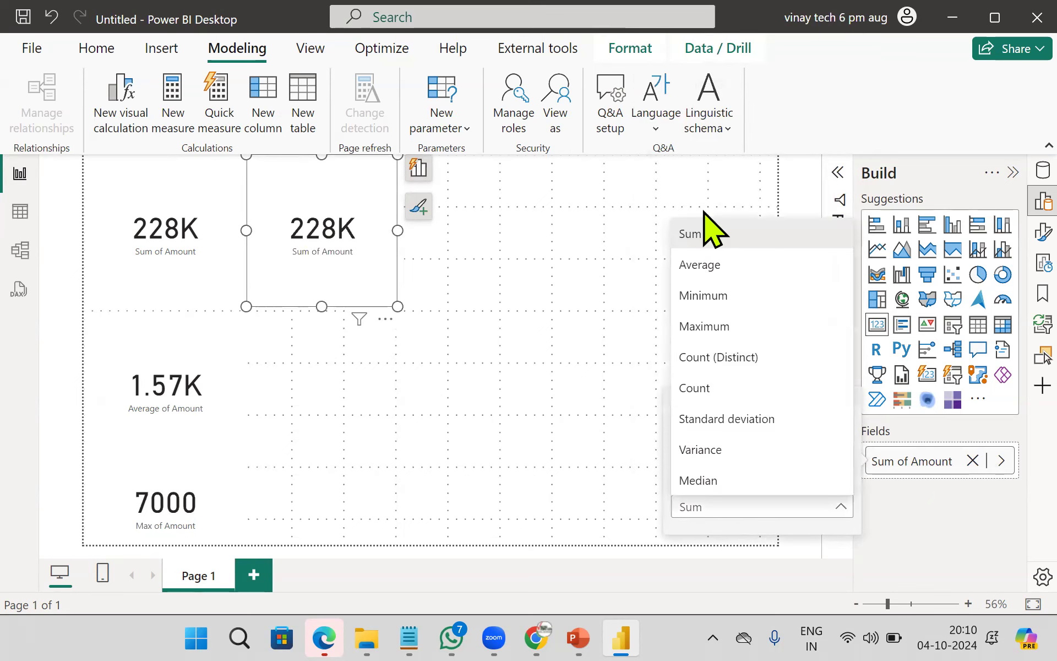
{"action": "left_click", "coordinate": [725, 304]}
Step: Open the Sum of Amount card's formatting, hand-draw links from its value and label to their options, note "Visual border", and clear the annotations
{"action": "left_click", "coordinate": [672, 335]}
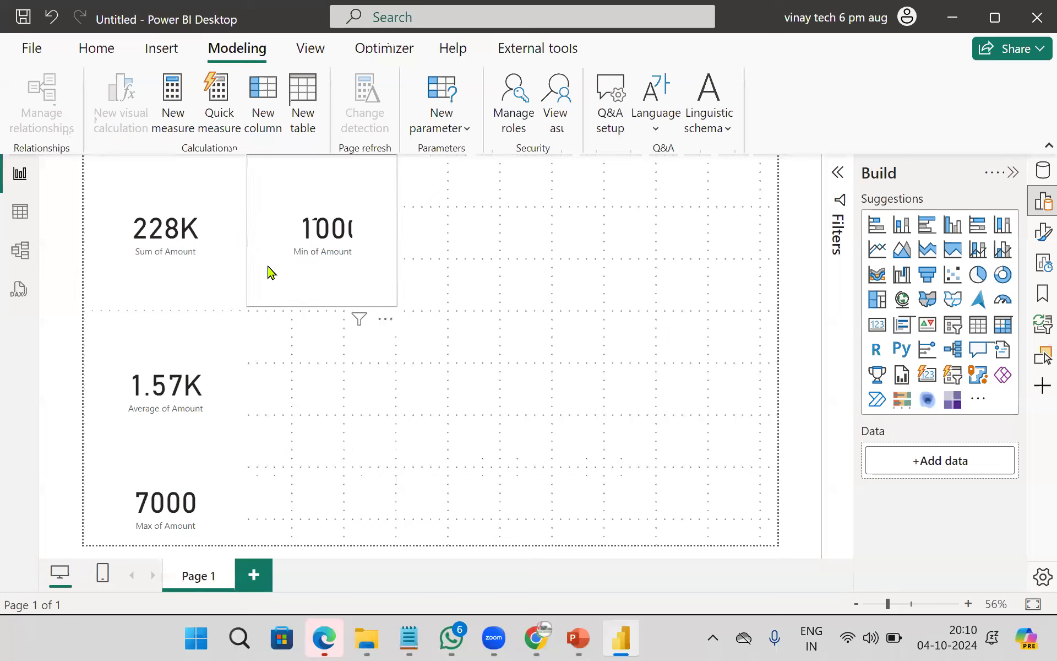
{"action": "left_click", "coordinate": [189, 262]}
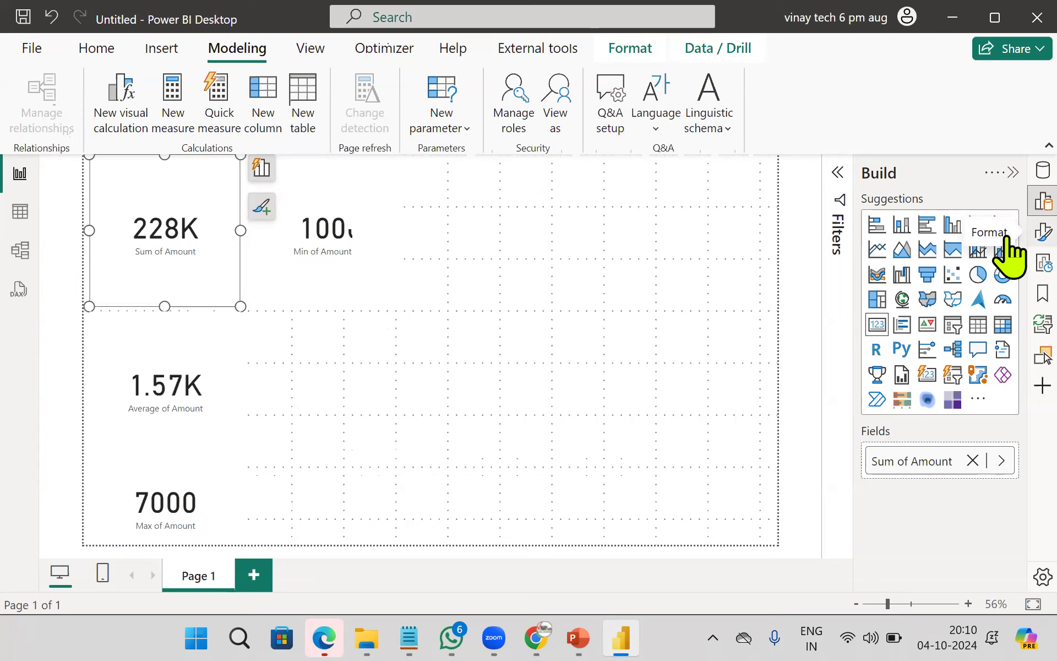
{"action": "left_click", "coordinate": [1042, 232]}
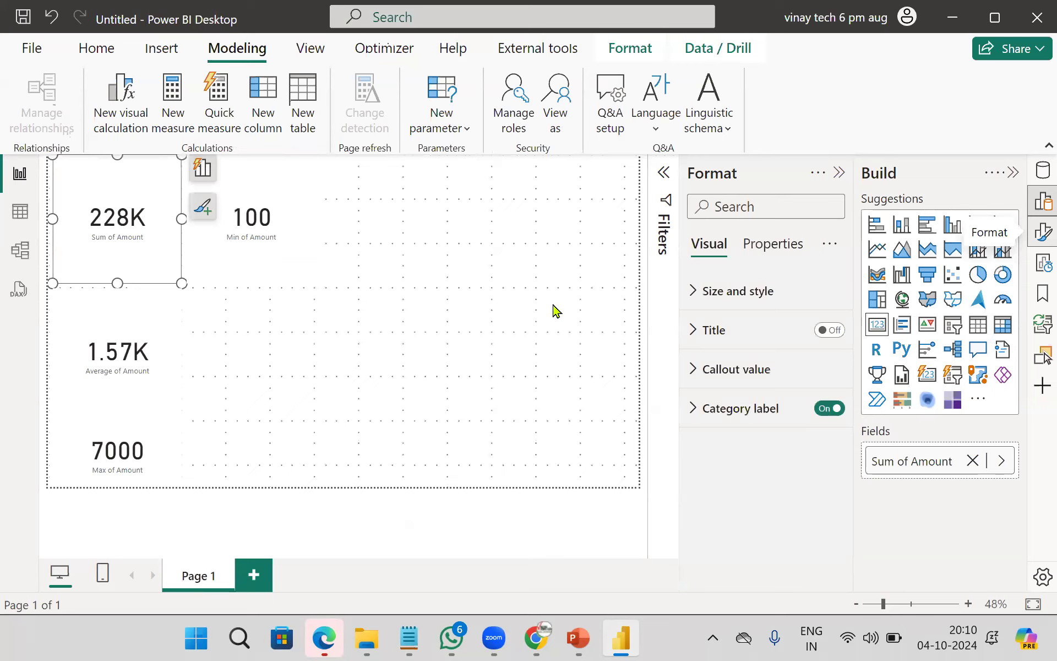
{"action": "left_click_drag", "start_coordinate": [150, 216], "coordinate": [675, 344]}
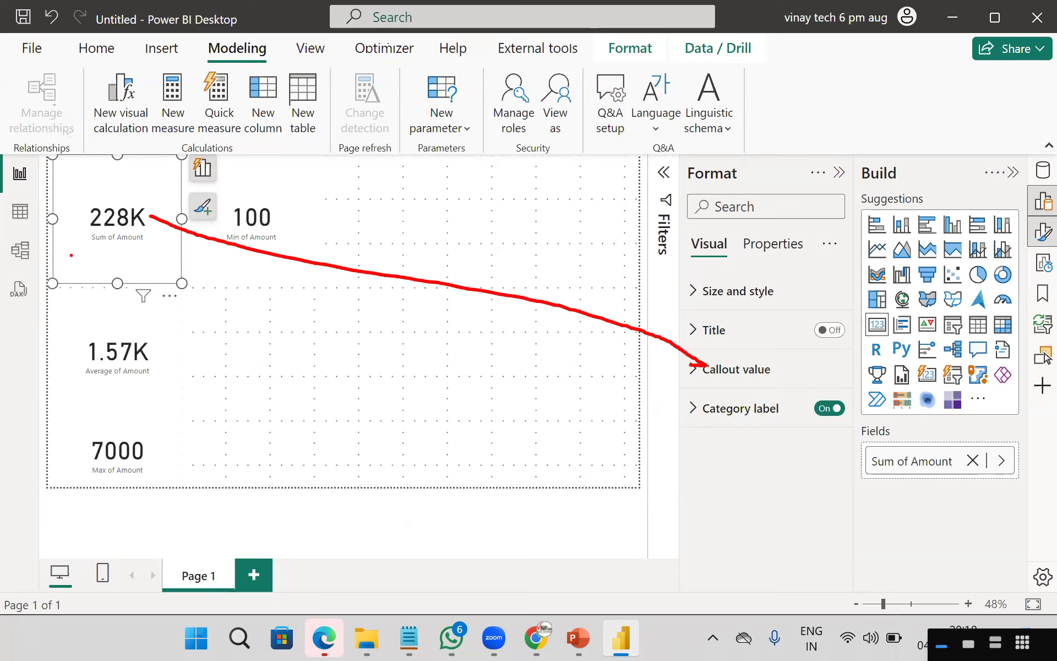
{"action": "left_click_drag", "start_coordinate": [134, 244], "coordinate": [630, 383]}
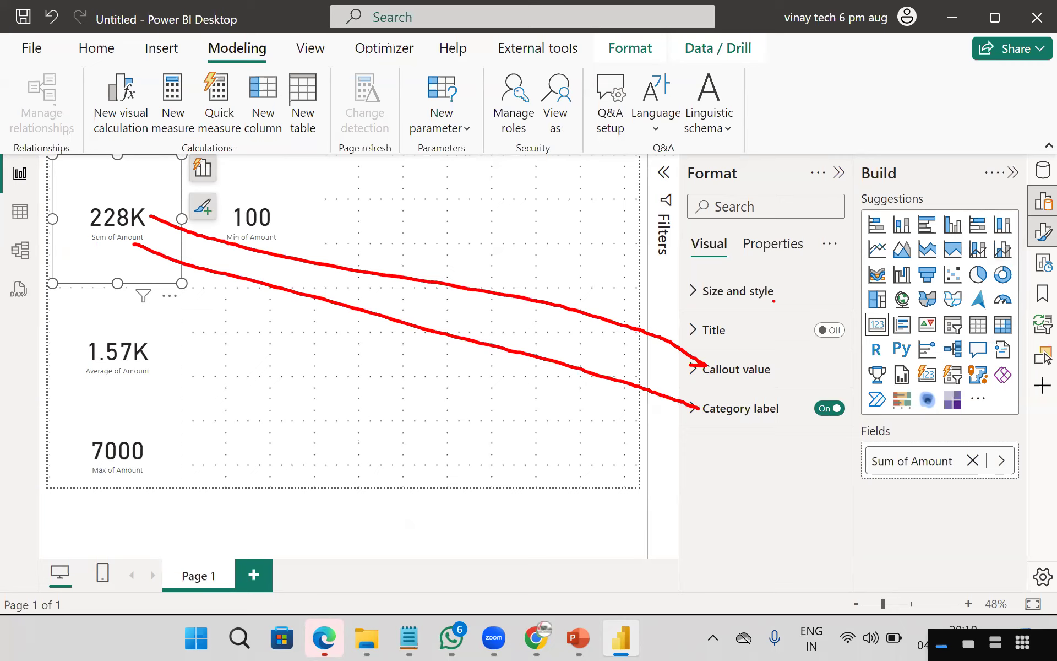
{"action": "left_click_drag", "start_coordinate": [784, 273], "coordinate": [777, 273]}
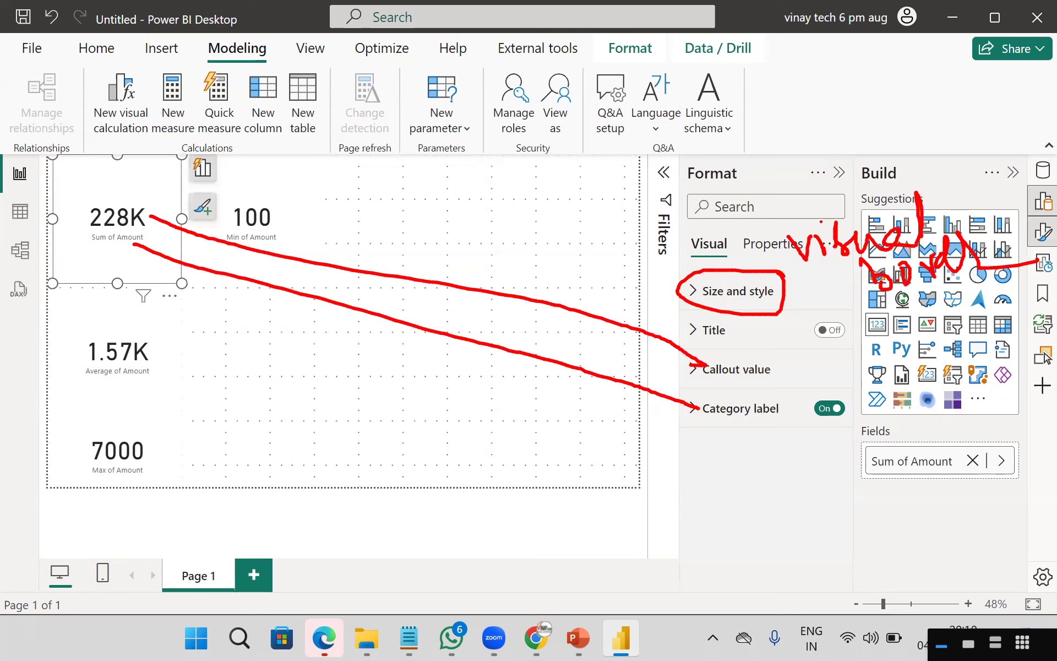
{"action": "key", "text": "Escape"}
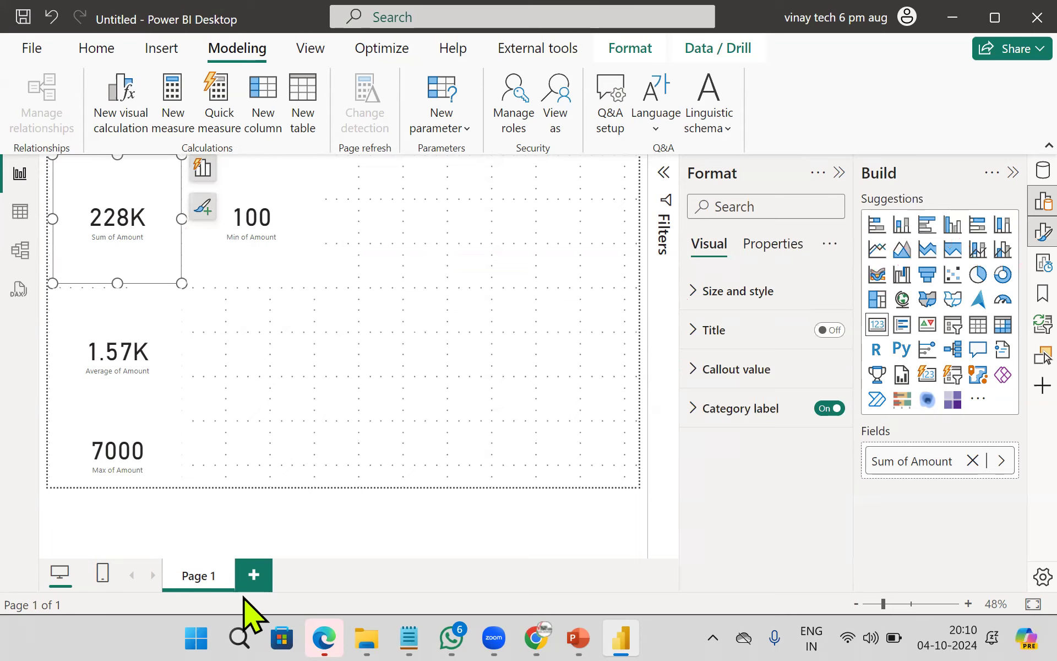
Step: Turn on the visual border for the Sum of Amount card and collapse its size and style settings
{"action": "left_click", "coordinate": [695, 290]}
{"action": "scroll", "coordinate": [795, 462], "scroll_direction": "down", "scroll_amount": 5}
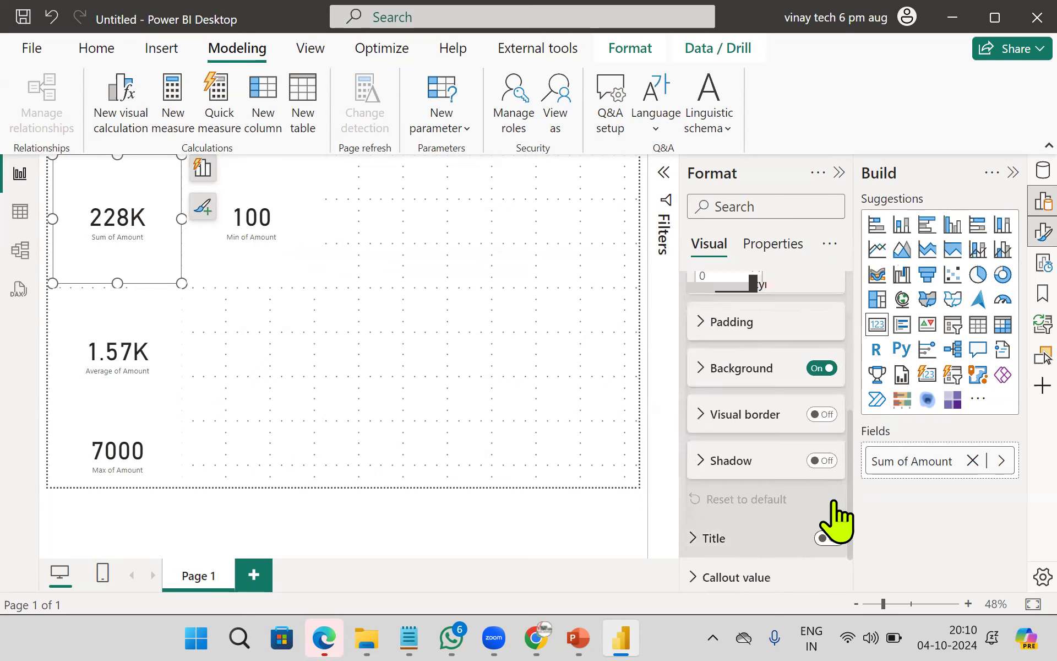
{"action": "left_click", "coordinate": [822, 416]}
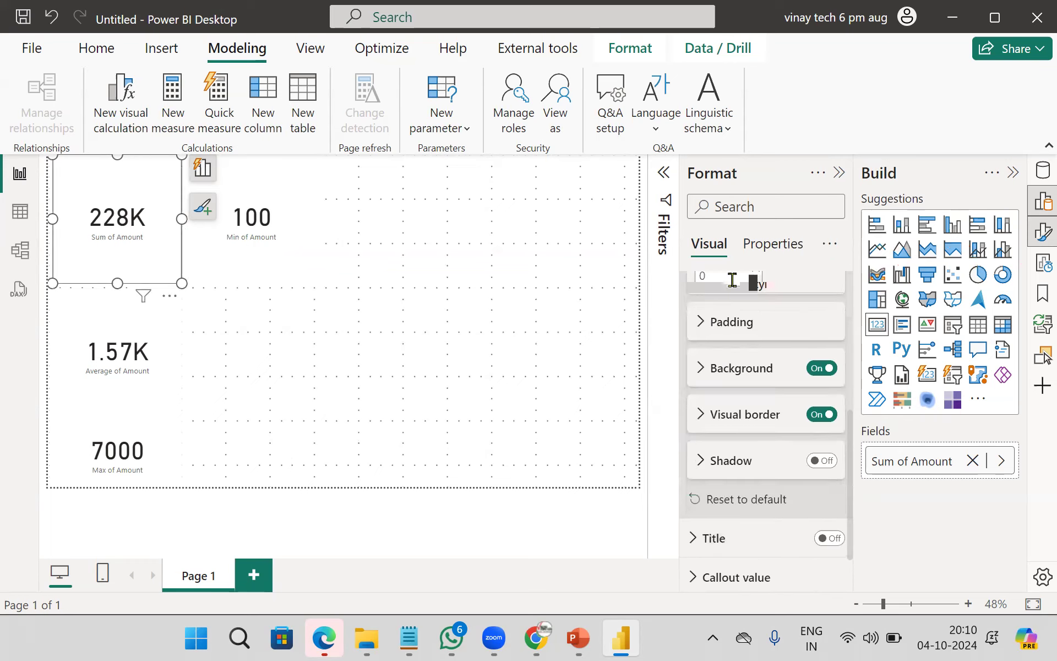
{"action": "scroll", "coordinate": [716, 330], "scroll_direction": "up", "scroll_amount": 5}
{"action": "left_click", "coordinate": [699, 290]}
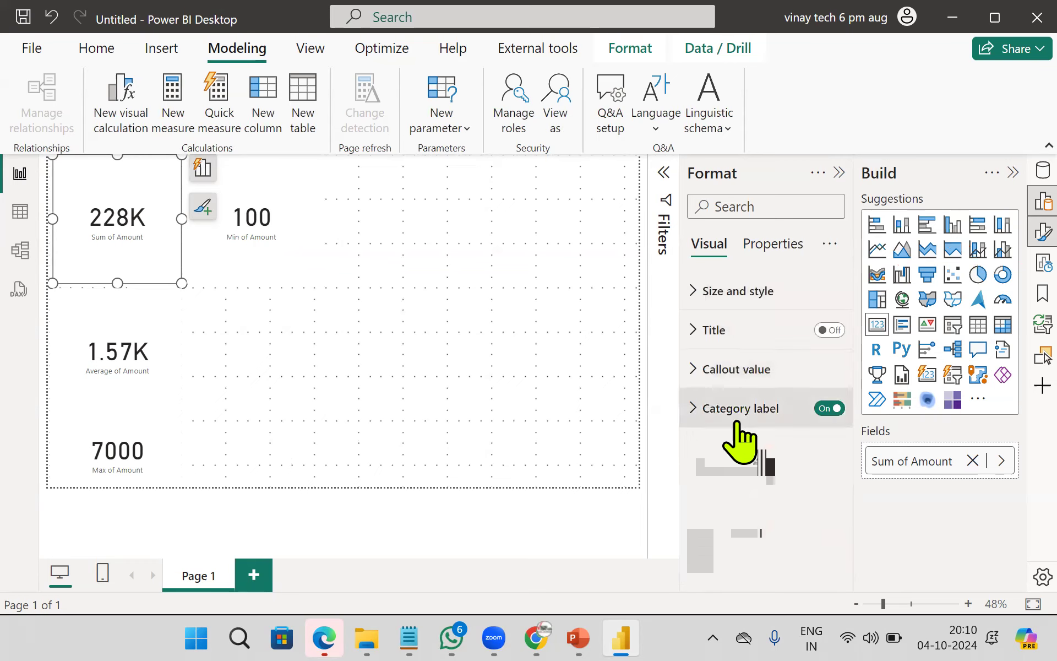
Step: Format the Sum of Amount card's callout value as bold, size 30 and dark blue
{"action": "left_click", "coordinate": [695, 370]}
{"action": "scroll", "coordinate": [770, 358], "scroll_direction": "down", "scroll_amount": 3}
{"action": "left_click", "coordinate": [715, 300]}
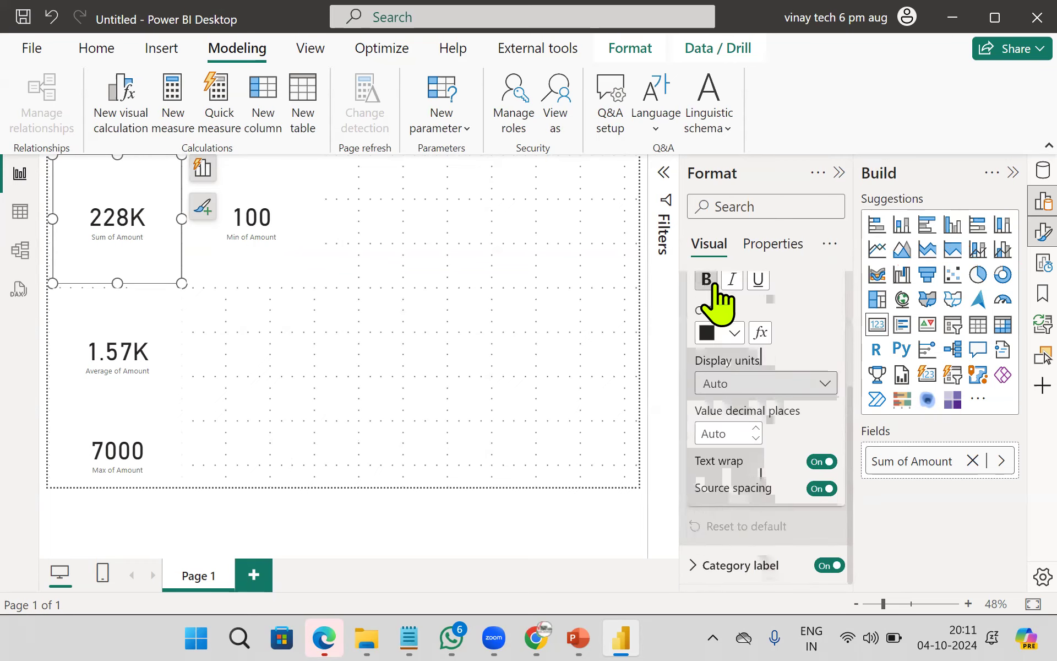
{"action": "scroll", "coordinate": [798, 326], "scroll_direction": "up", "scroll_amount": 1}
{"action": "double_click", "coordinate": [811, 348]}
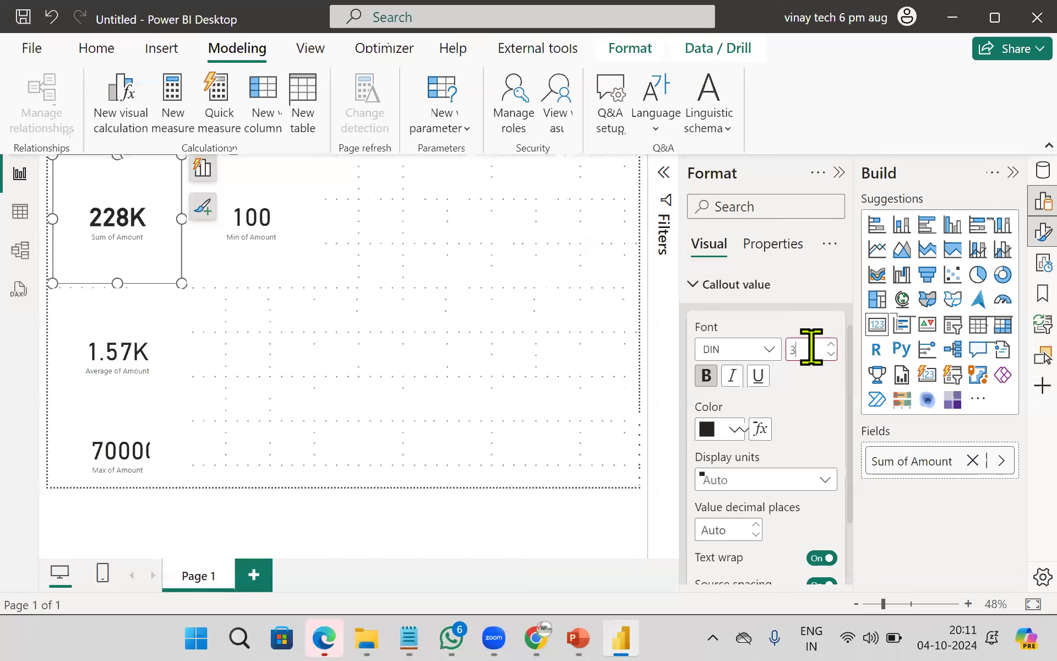
{"action": "type", "text": "30"}
{"action": "left_click", "coordinate": [732, 430]}
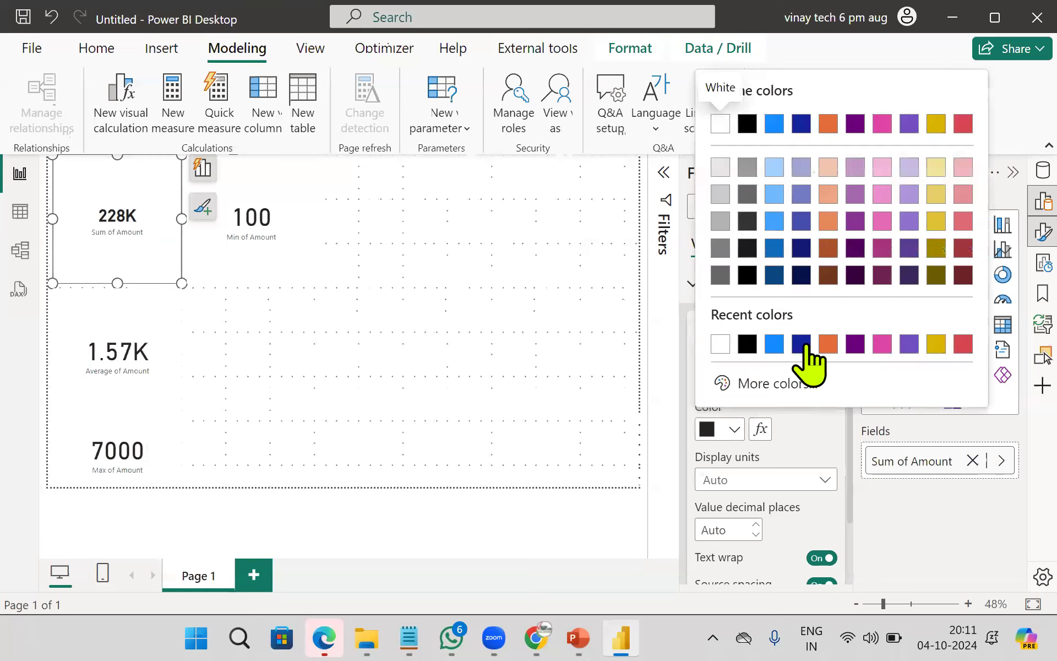
{"action": "left_click", "coordinate": [802, 344]}
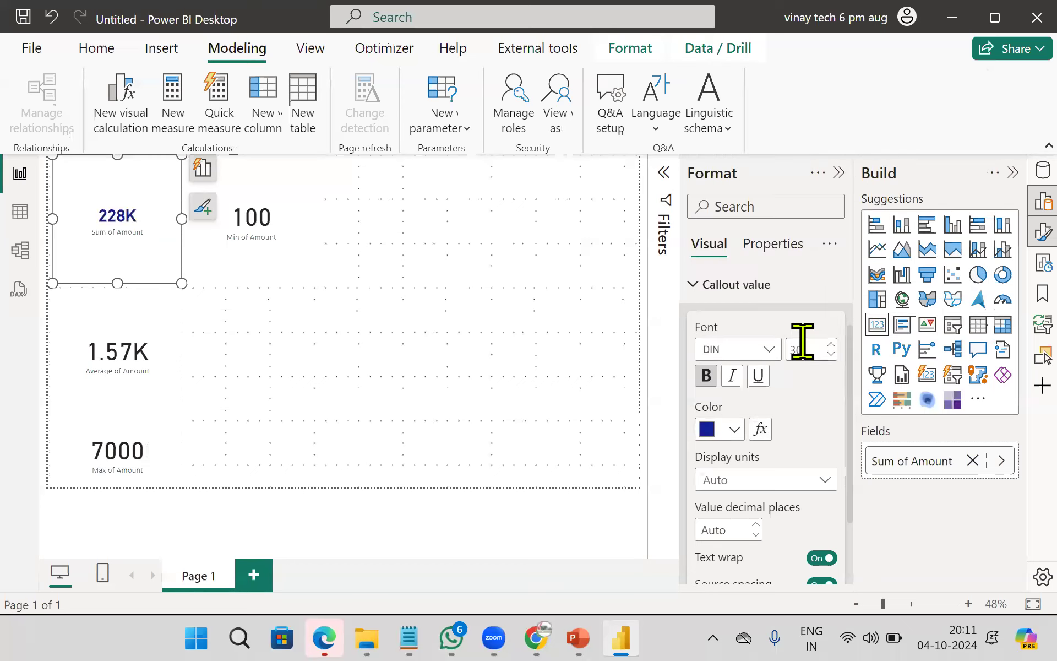
Step: Try Millions as the display units of the Sum of Amount card's callout value
{"action": "left_click", "coordinate": [749, 482]}
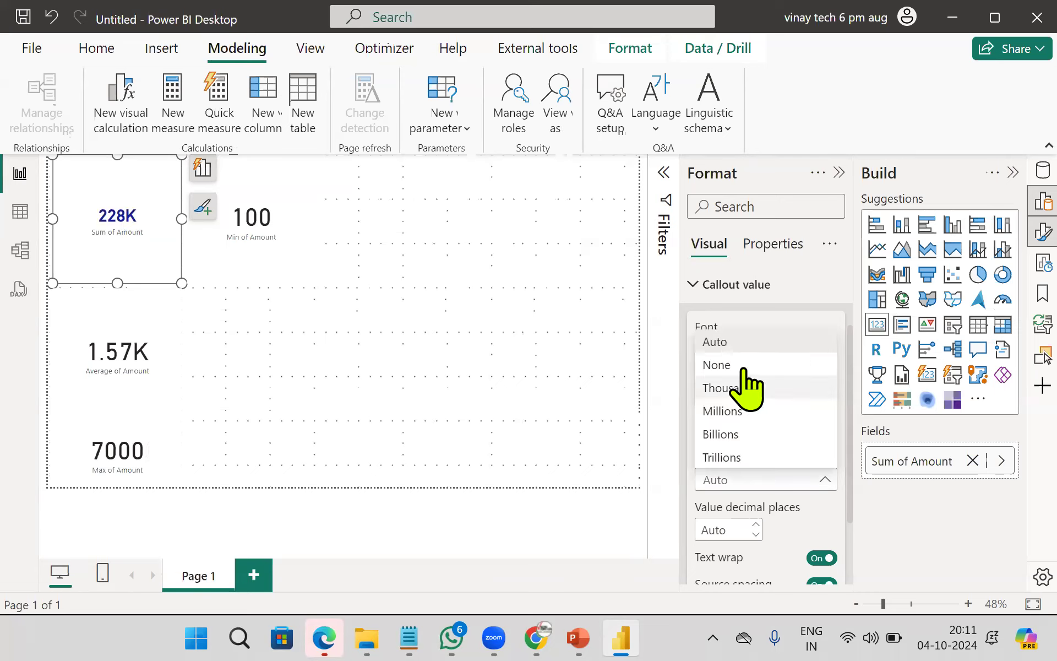
{"action": "left_click", "coordinate": [745, 411]}
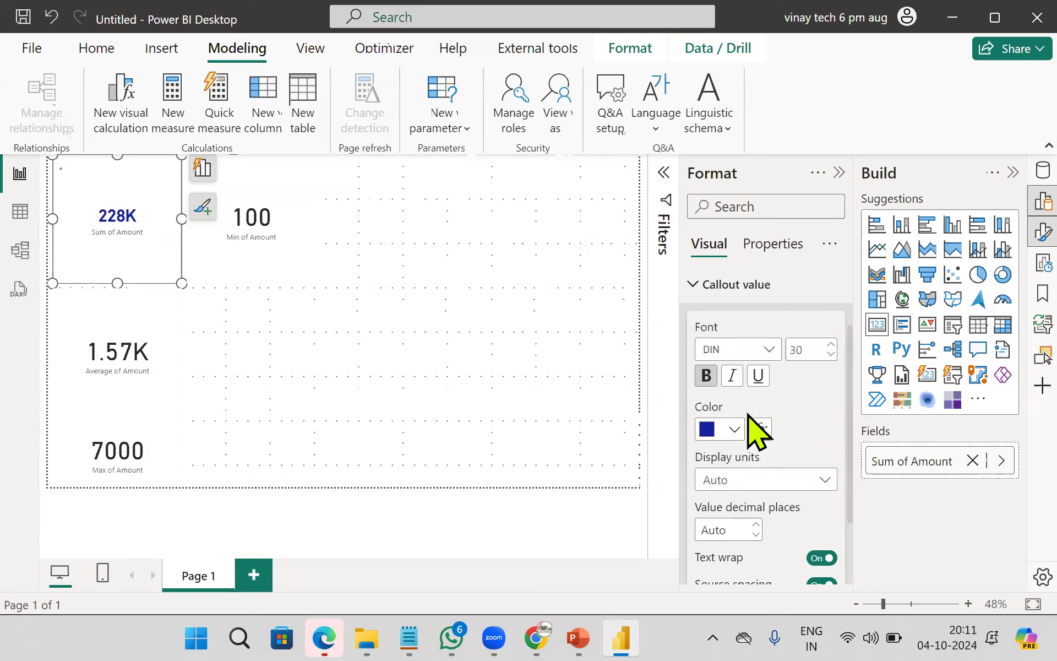
{"action": "left_click", "coordinate": [752, 481]}
{"action": "left_click", "coordinate": [749, 434]}
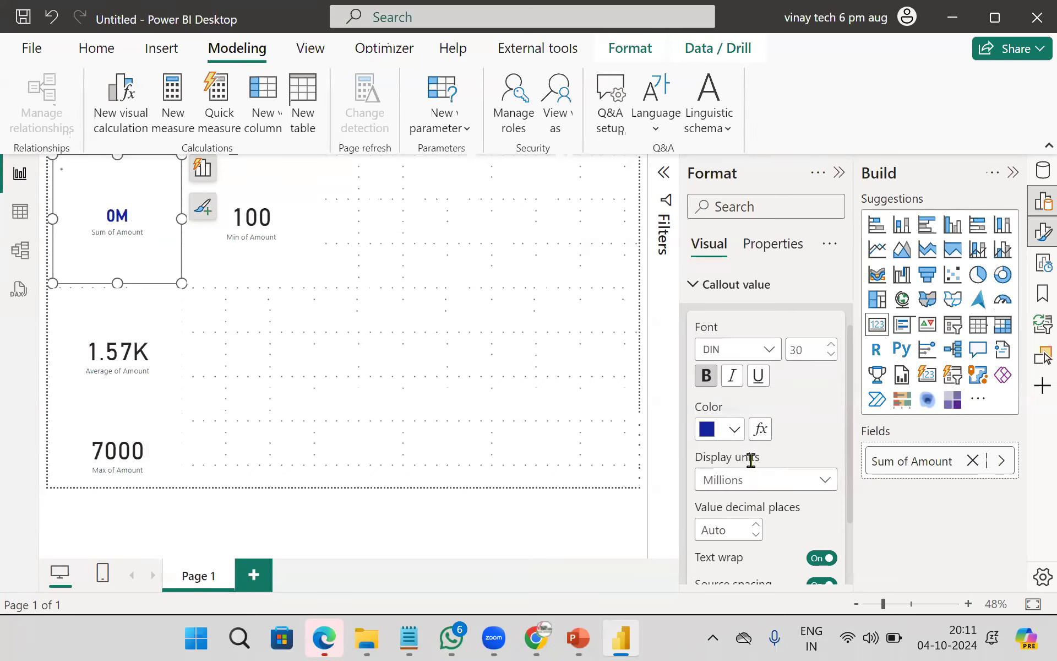
Step: Set the display units of the Sum of Amount card's callout value to None
{"action": "left_click", "coordinate": [751, 480]}
{"action": "left_click", "coordinate": [731, 366]}
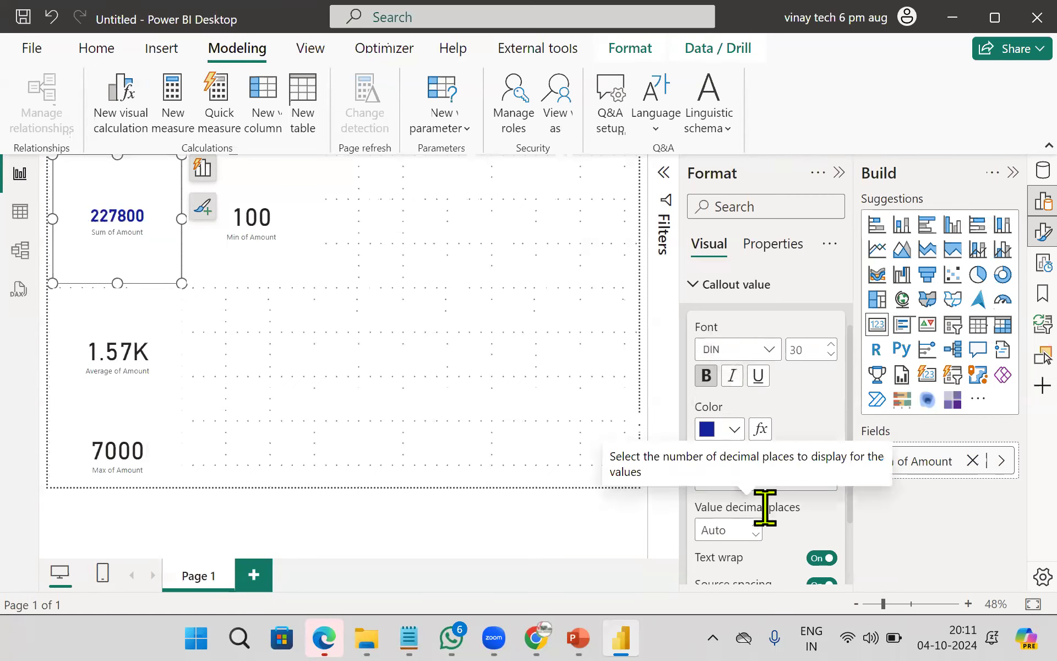
Step: Format the Sum of Amount card's category label as bold, pink and size 15
{"action": "scroll", "coordinate": [765, 518], "scroll_direction": "down", "scroll_amount": 2}
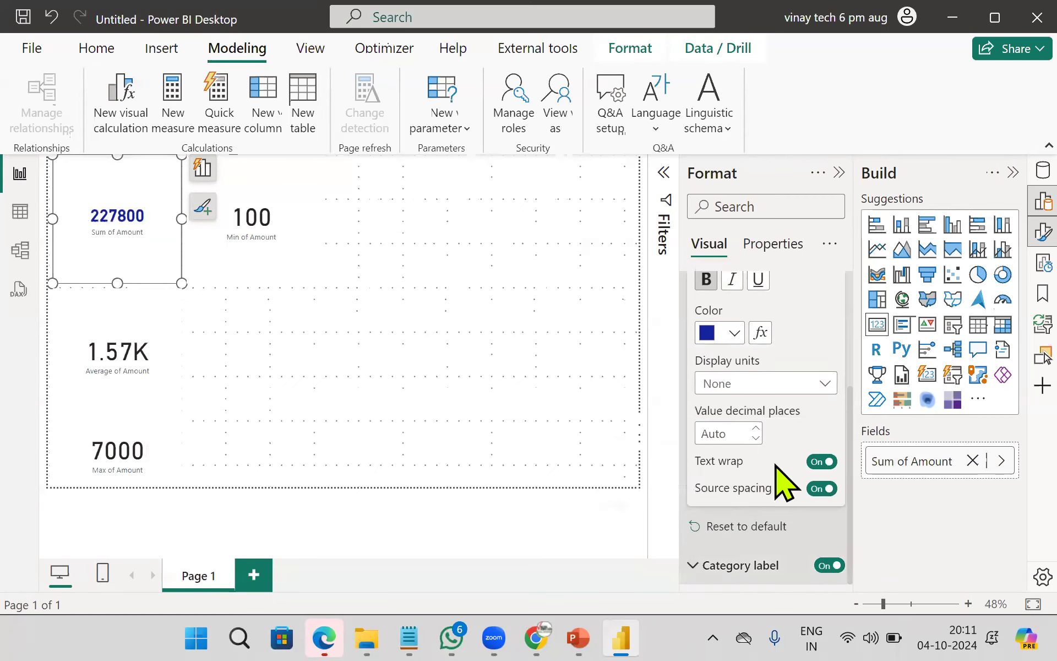
{"action": "scroll", "coordinate": [781, 484], "scroll_direction": "down", "scroll_amount": 3}
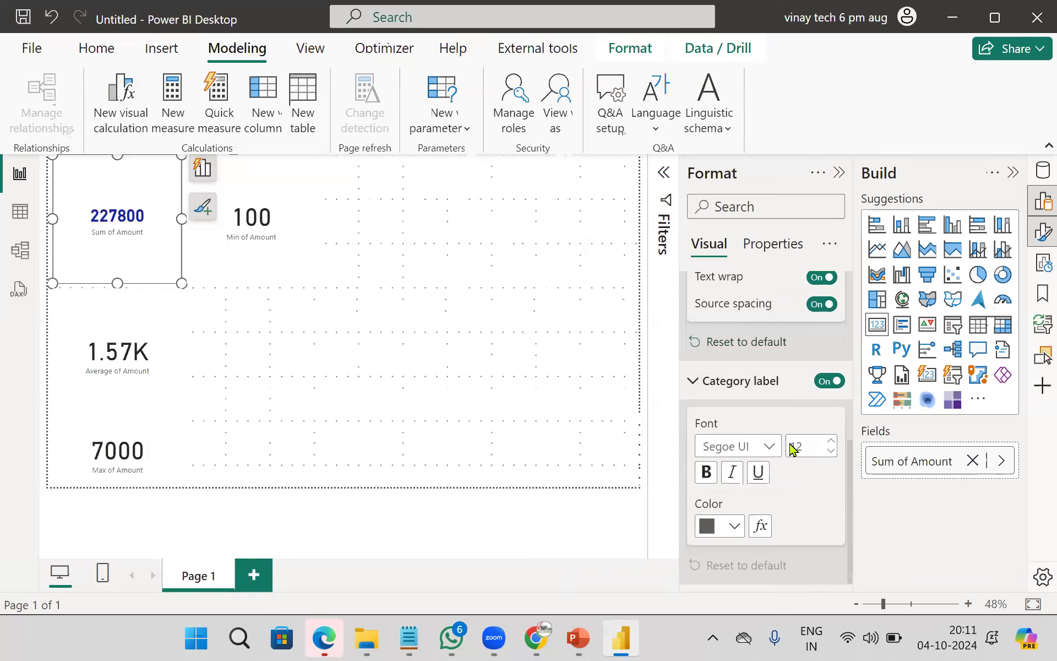
{"action": "left_click", "coordinate": [707, 472]}
{"action": "left_click", "coordinate": [734, 526]}
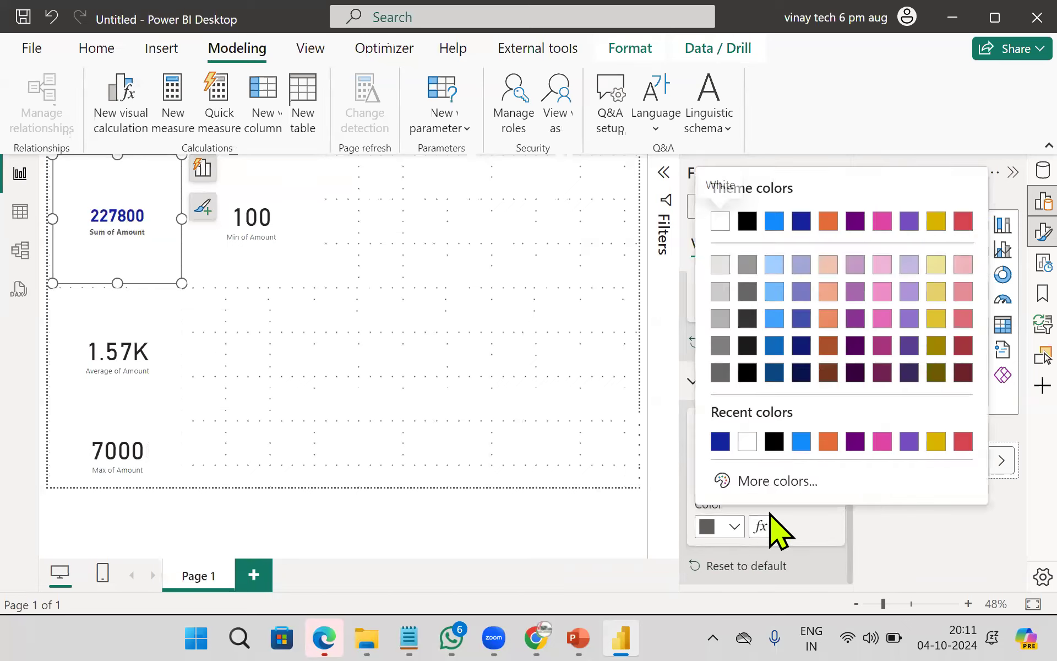
{"action": "left_click", "coordinate": [882, 442]}
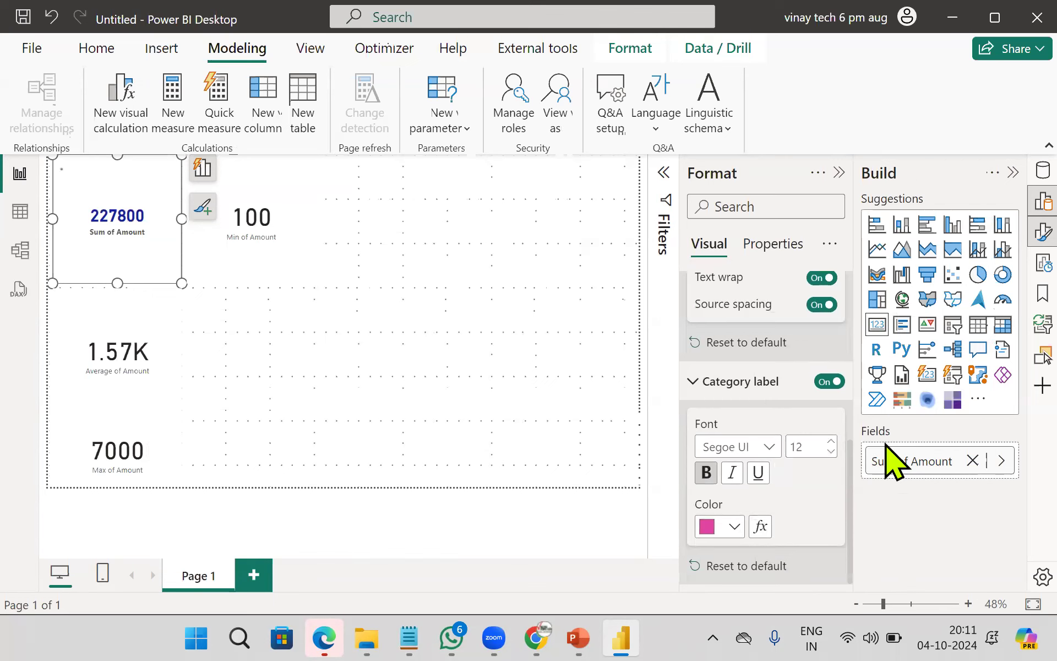
{"action": "left_click", "coordinate": [831, 441]}
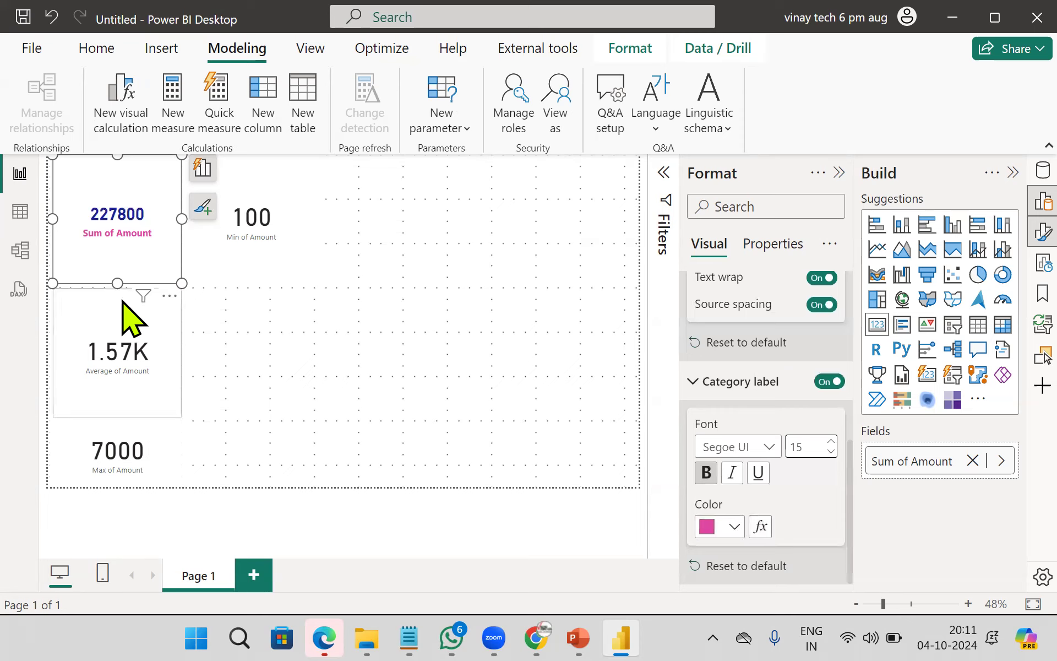
Step: Shorten the Sum of Amount card to fit its text and collapse its category label and callout value settings
{"action": "left_click_drag", "start_coordinate": [117, 283], "coordinate": [124, 215]}
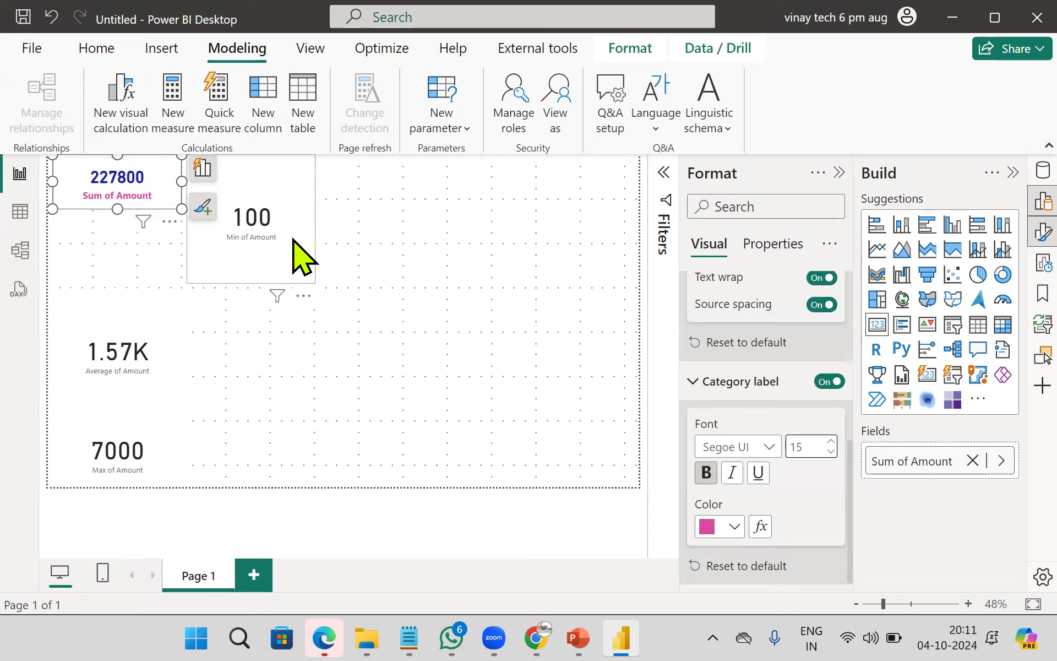
{"action": "left_click", "coordinate": [696, 381]}
{"action": "scroll", "coordinate": [716, 396], "scroll_direction": "up", "scroll_amount": 3}
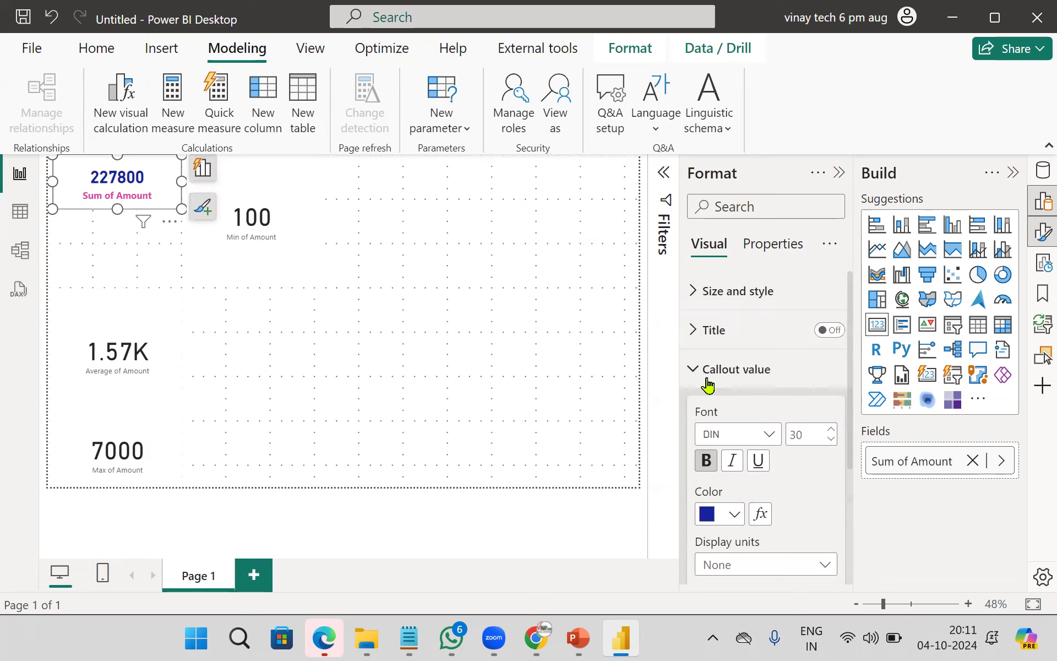
{"action": "left_click", "coordinate": [735, 389]}
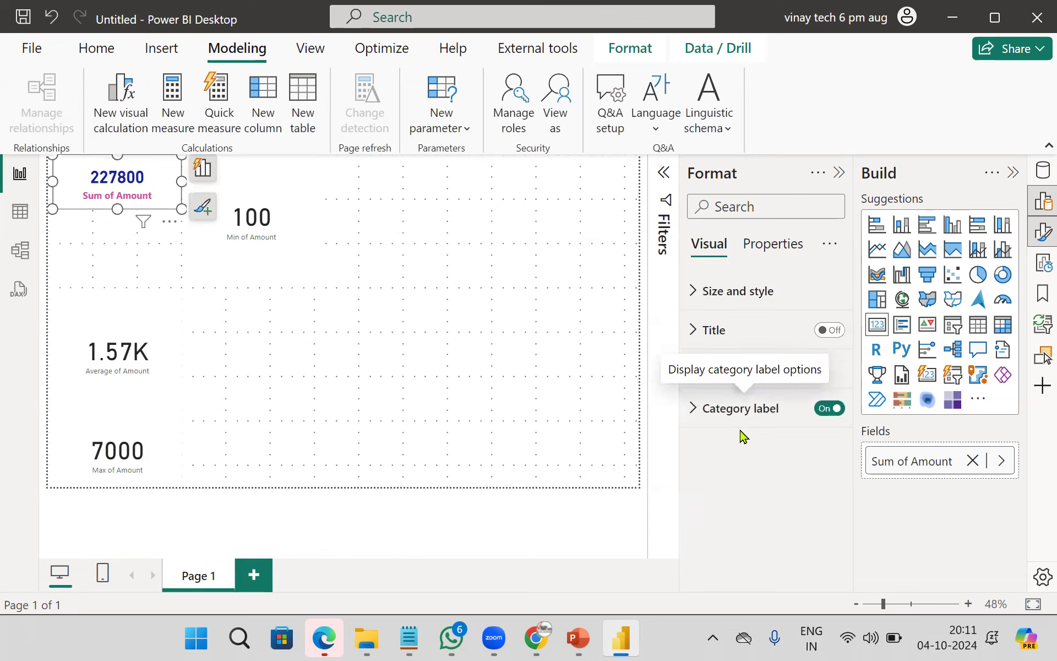
Step: Copy the Sum of Amount card's formatting to the minimum, average and maximum cards with the Format Painter
{"action": "left_click", "coordinate": [104, 53]}
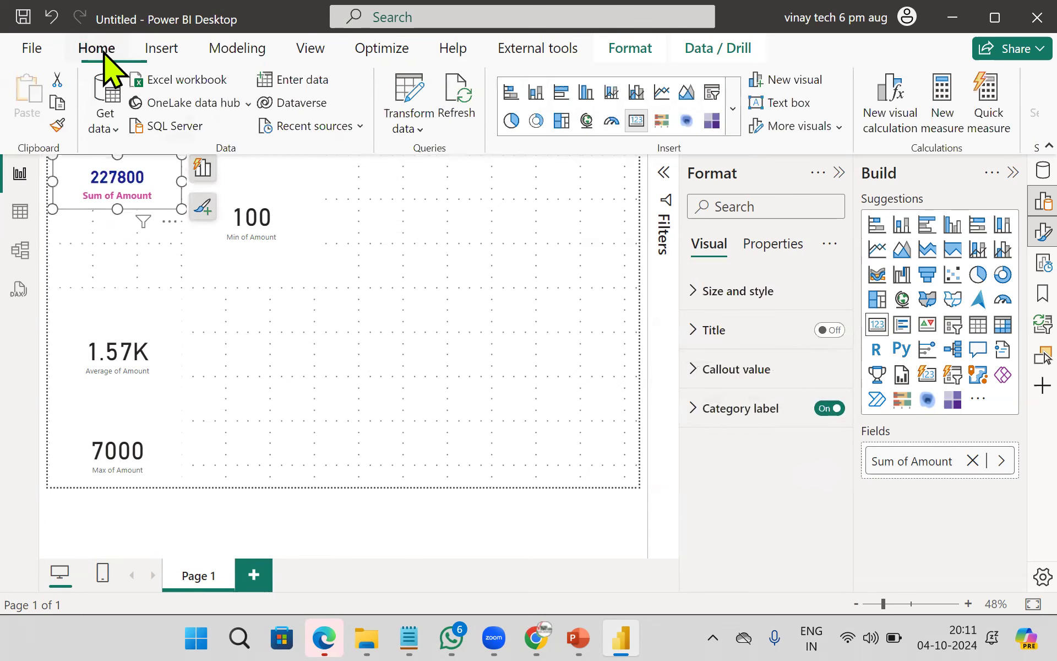
{"action": "left_click", "coordinate": [58, 126]}
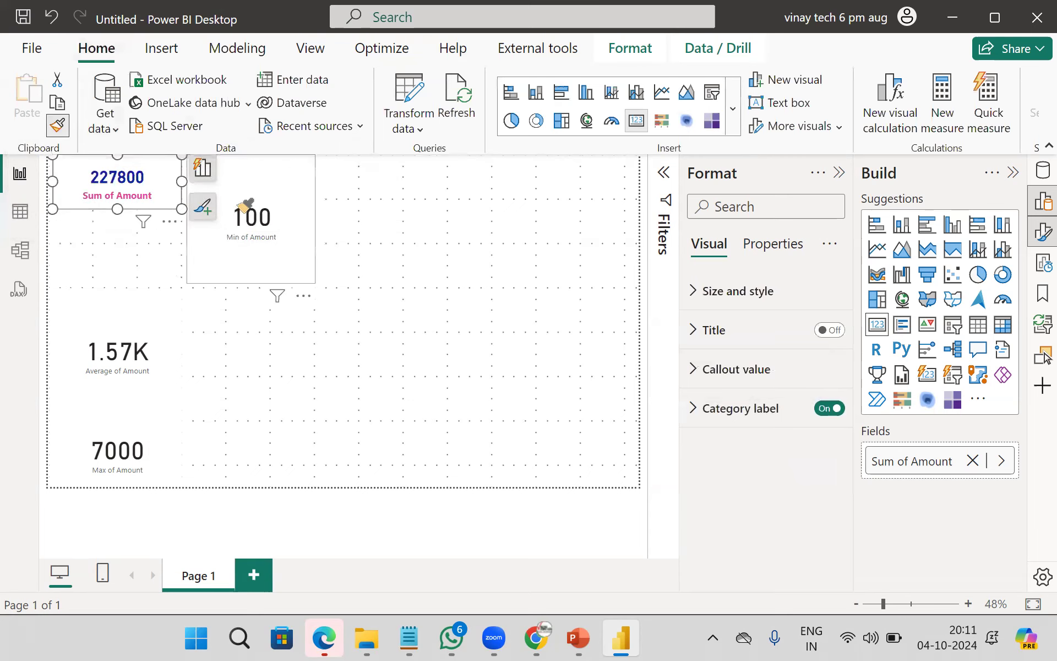
{"action": "left_click", "coordinate": [236, 201]}
{"action": "left_click", "coordinate": [58, 126]}
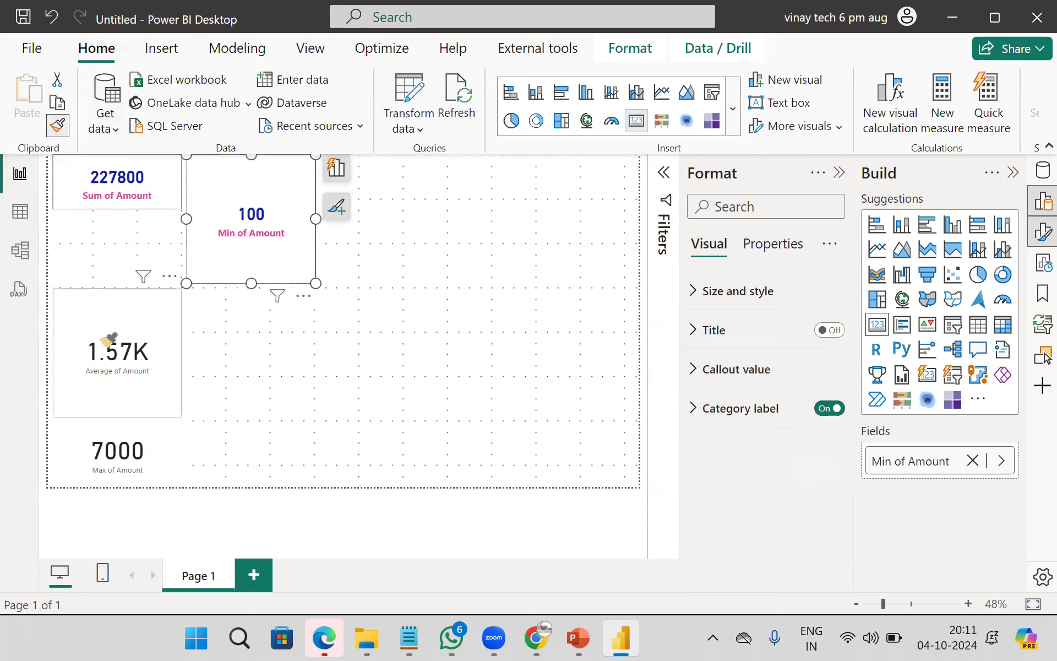
{"action": "left_click", "coordinate": [109, 347]}
{"action": "left_click", "coordinate": [61, 129]}
{"action": "left_click", "coordinate": [131, 449]}
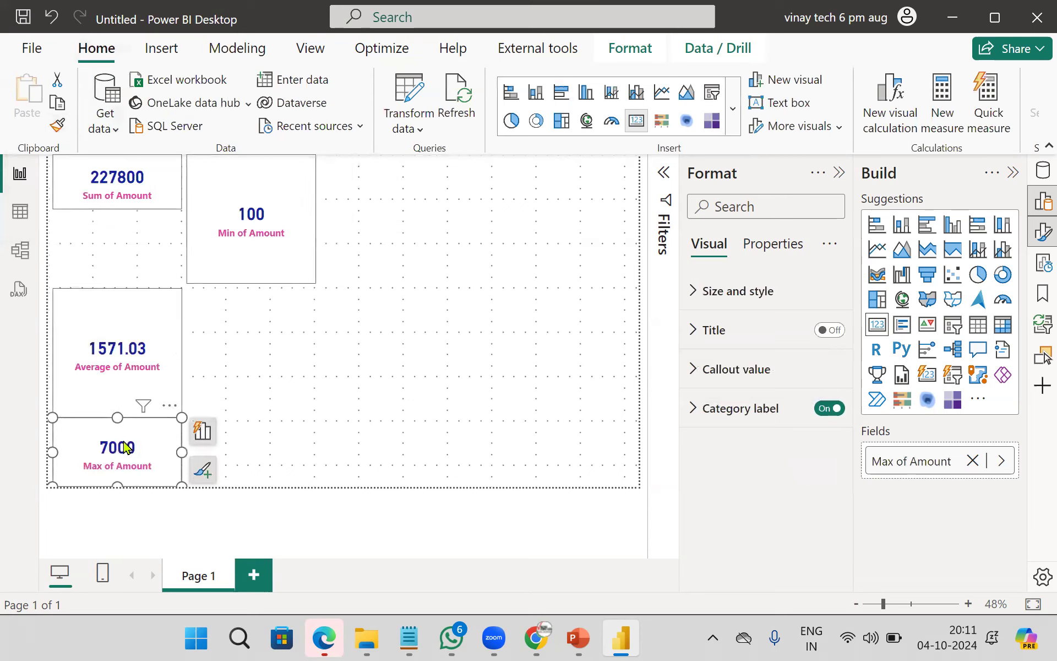
Step: Shorten the minimum and average cards and arrange the minimum, average and maximum cards in a row beside the sum card
{"action": "left_click", "coordinate": [260, 252]}
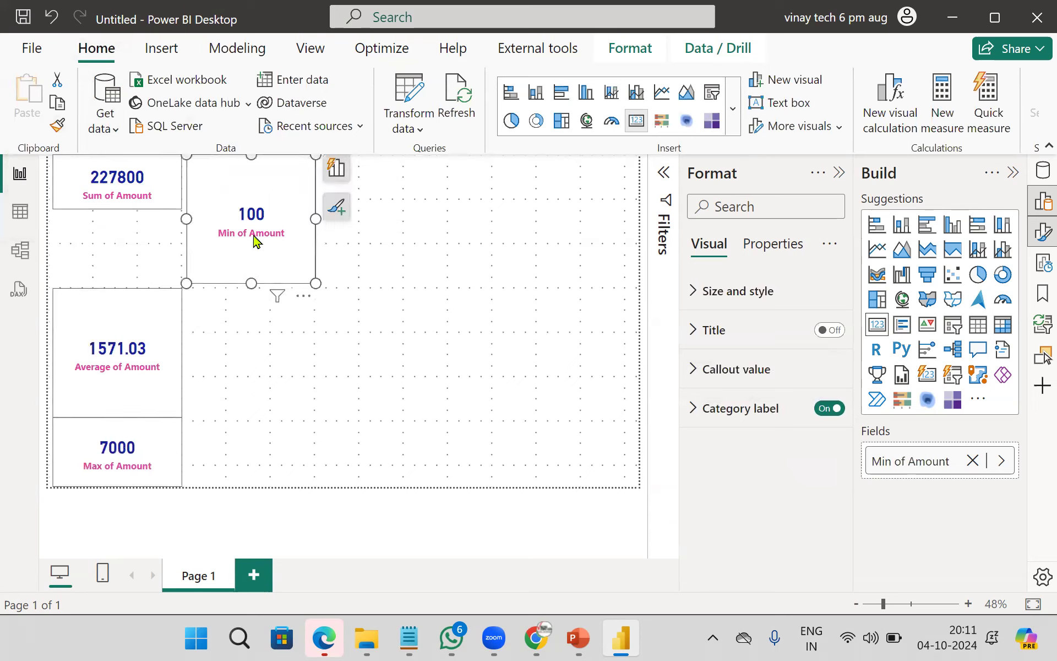
{"action": "left_click_drag", "start_coordinate": [251, 283], "coordinate": [252, 217]}
{"action": "left_click_drag", "start_coordinate": [148, 334], "coordinate": [424, 199]}
{"action": "left_click_drag", "start_coordinate": [403, 283], "coordinate": [393, 189]}
{"action": "left_click_drag", "start_coordinate": [208, 191], "coordinate": [203, 190]}
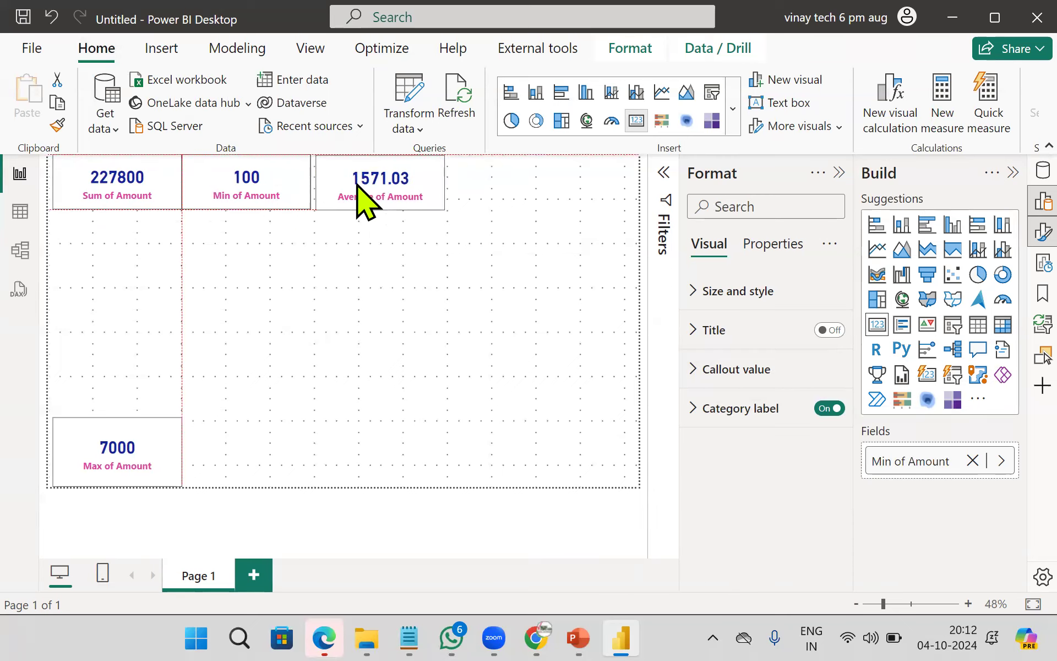
{"action": "left_click_drag", "start_coordinate": [344, 183], "coordinate": [331, 185]}
{"action": "left_click_drag", "start_coordinate": [140, 443], "coordinate": [510, 179]}
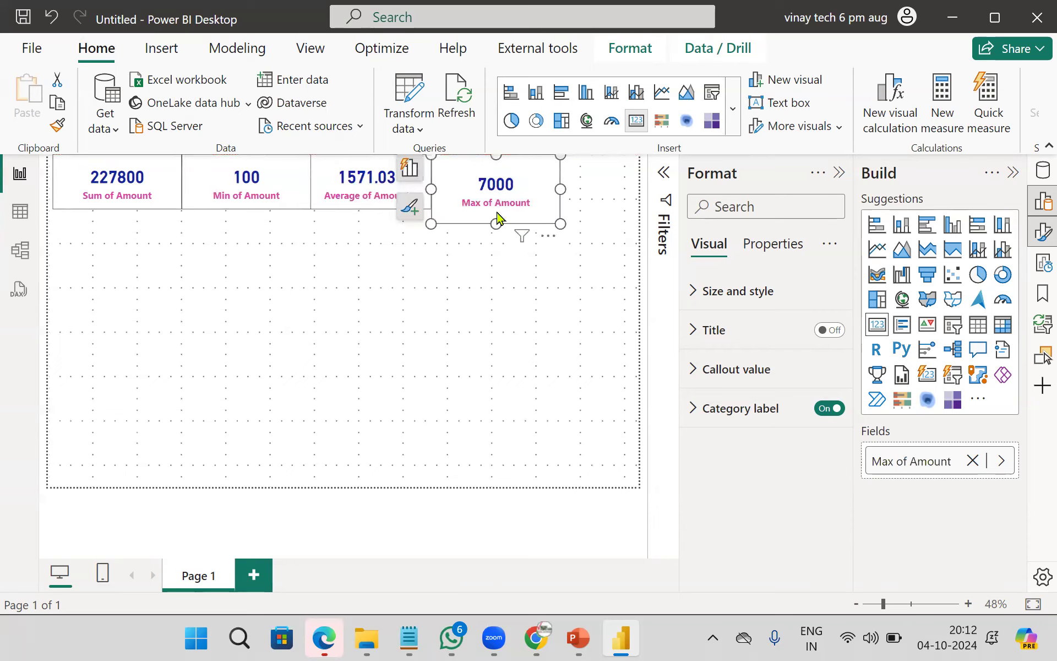
Step: Add a slicer to the report page and assign it the Year field from the Date hierarchy
{"action": "left_click", "coordinate": [463, 292]}
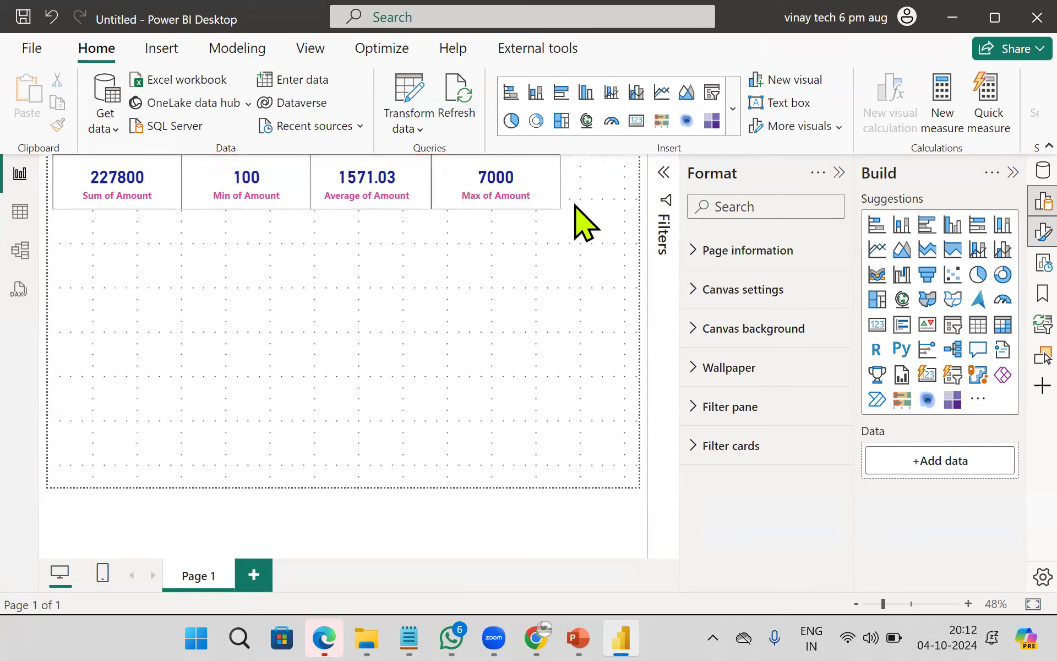
{"action": "left_click", "coordinate": [953, 325]}
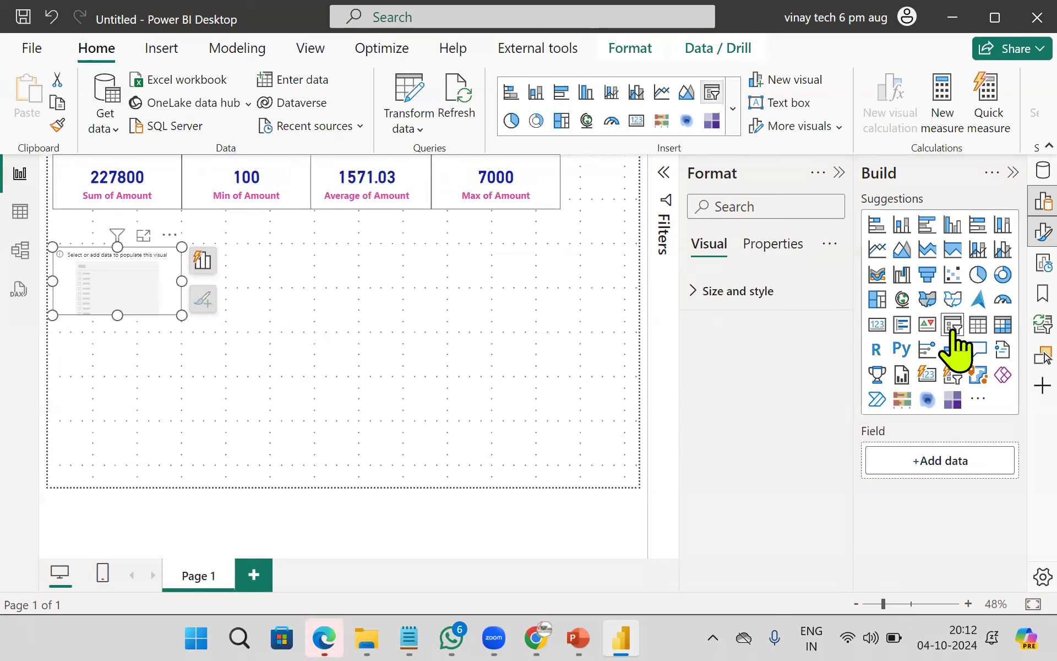
{"action": "left_click", "coordinate": [908, 469]}
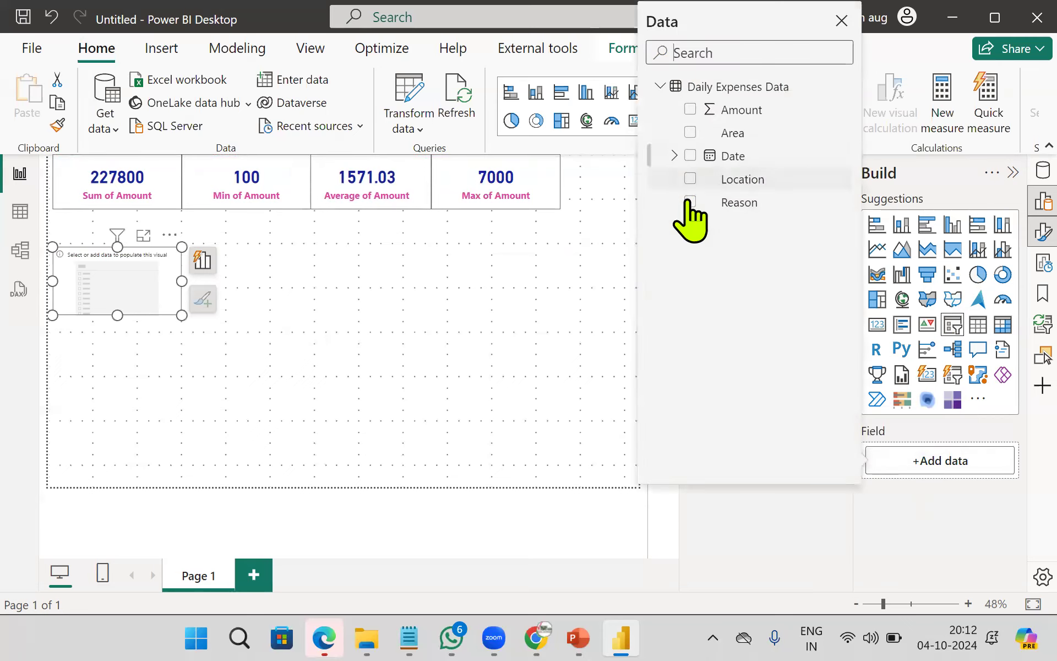
{"action": "left_click", "coordinate": [673, 156]}
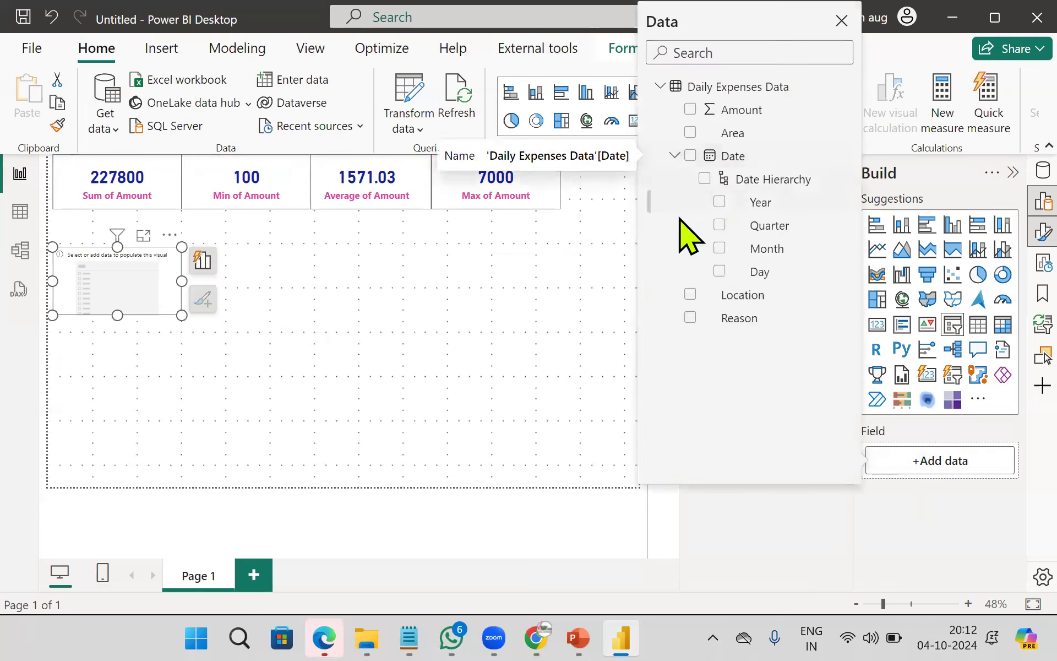
{"action": "left_click", "coordinate": [719, 203]}
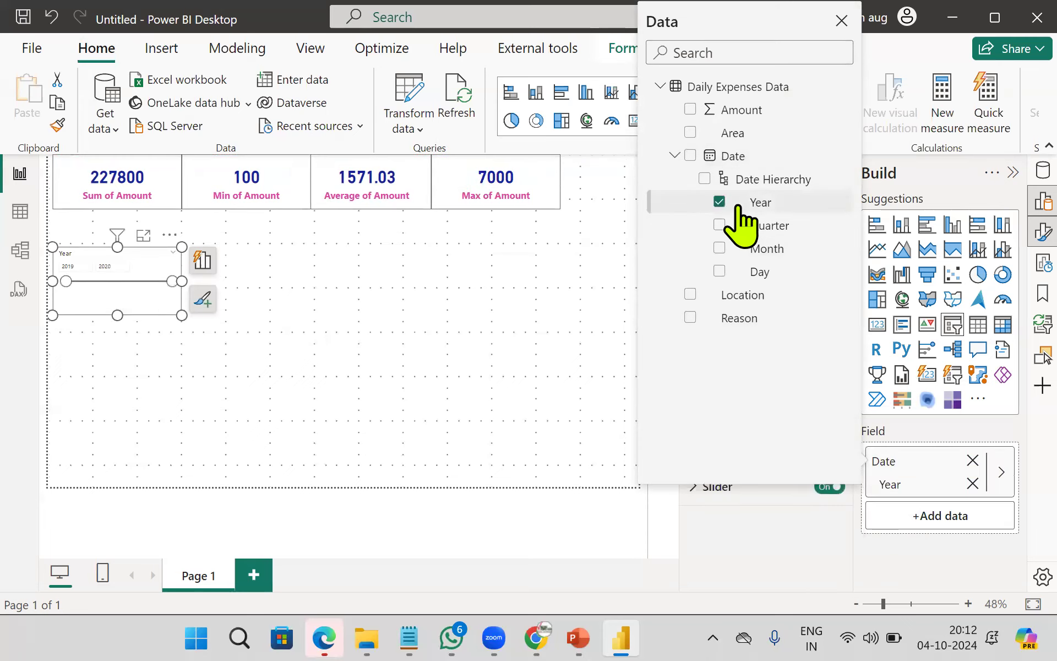
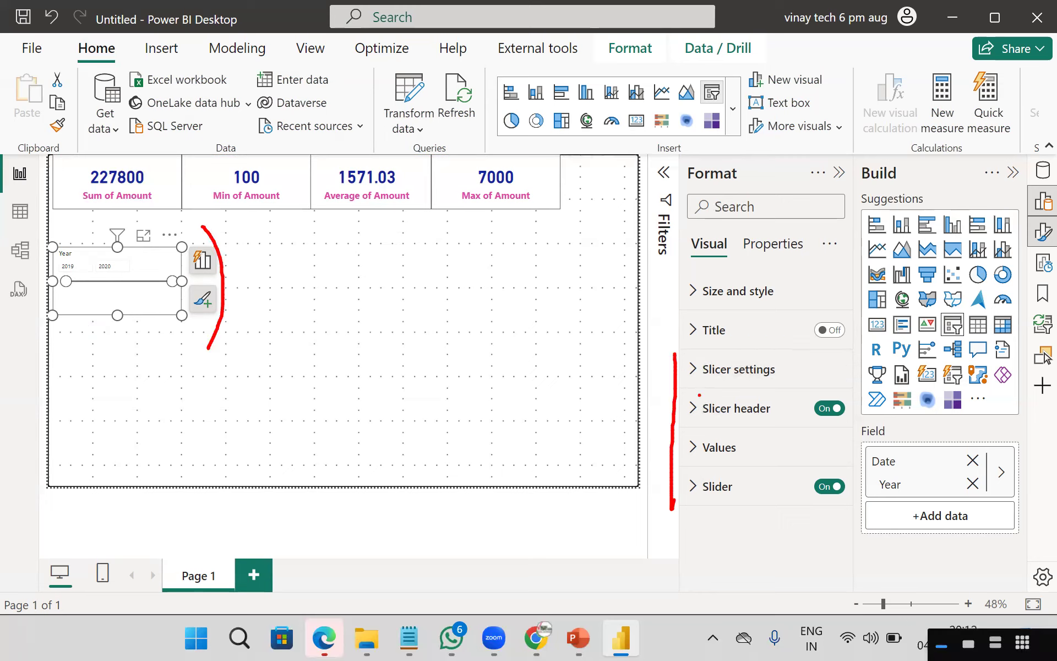
{"action": "left_click_drag", "start_coordinate": [691, 327], "coordinate": [171, 263]}
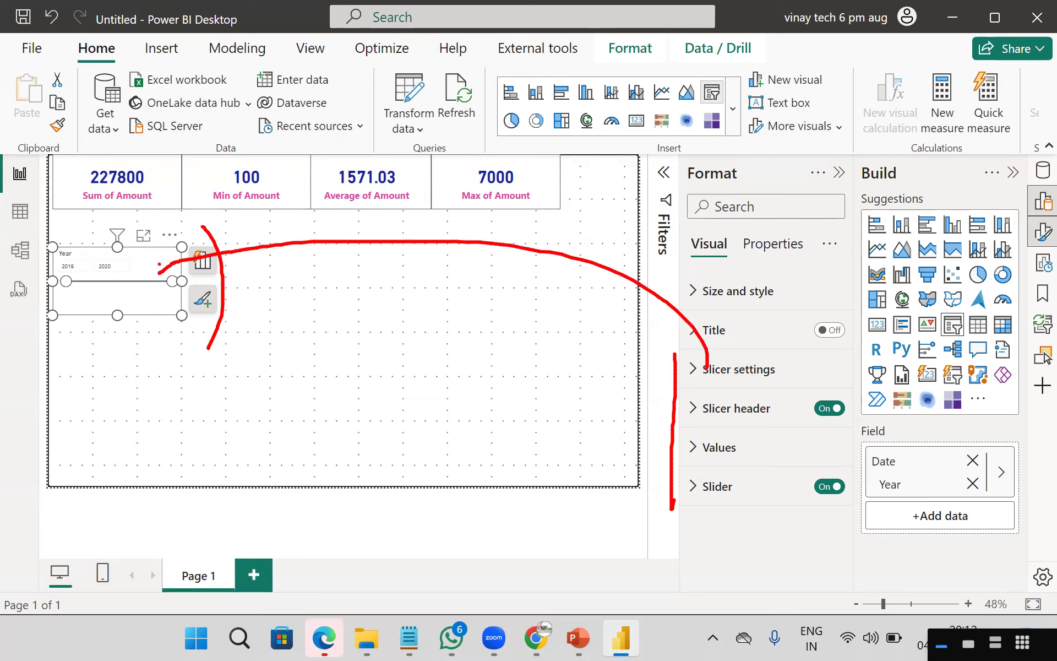
{"action": "mouse_move", "coordinate": [820, 383]}
{"action": "left_mouse_down"}
{"action": "mouse_move", "coordinate": [315, 159]}
{"action": "mouse_move", "coordinate": [88, 251]}
{"action": "left_mouse_up"}
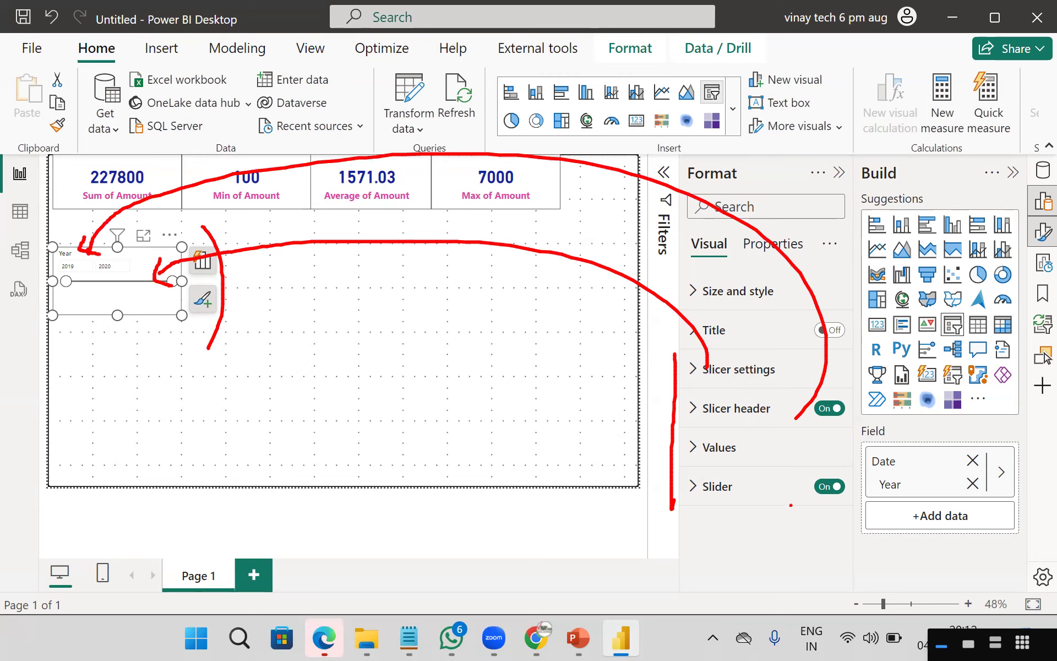
{"action": "mouse_move", "coordinate": [698, 447]}
{"action": "left_mouse_down"}
{"action": "mouse_move", "coordinate": [355, 487]}
{"action": "mouse_move", "coordinate": [134, 257]}
{"action": "left_mouse_up"}
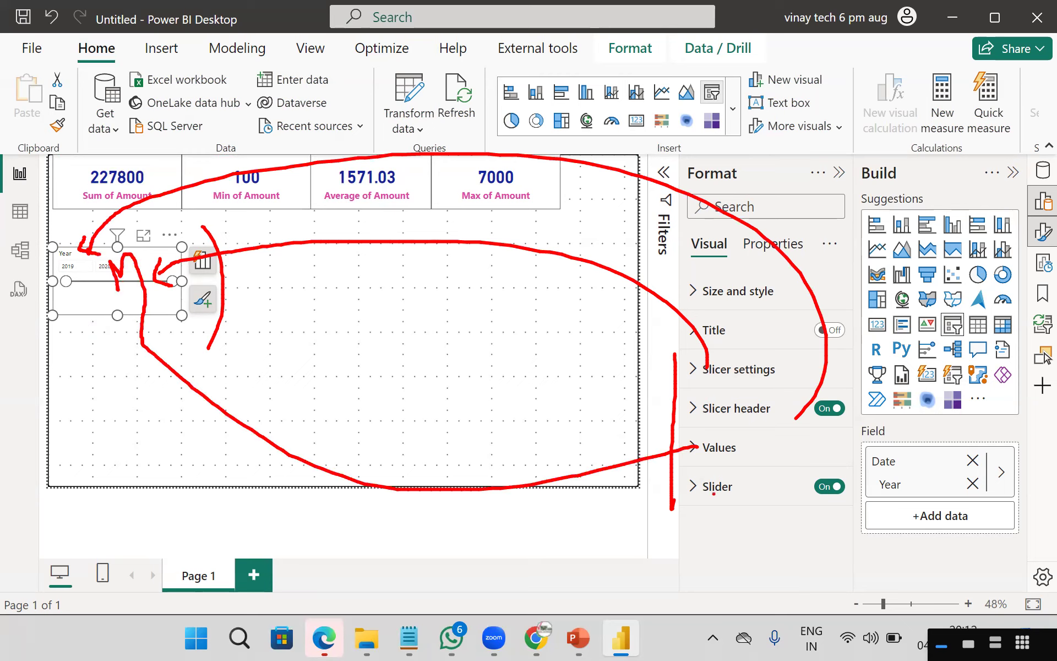
{"action": "left_click_drag", "start_coordinate": [713, 493], "coordinate": [47, 459]}
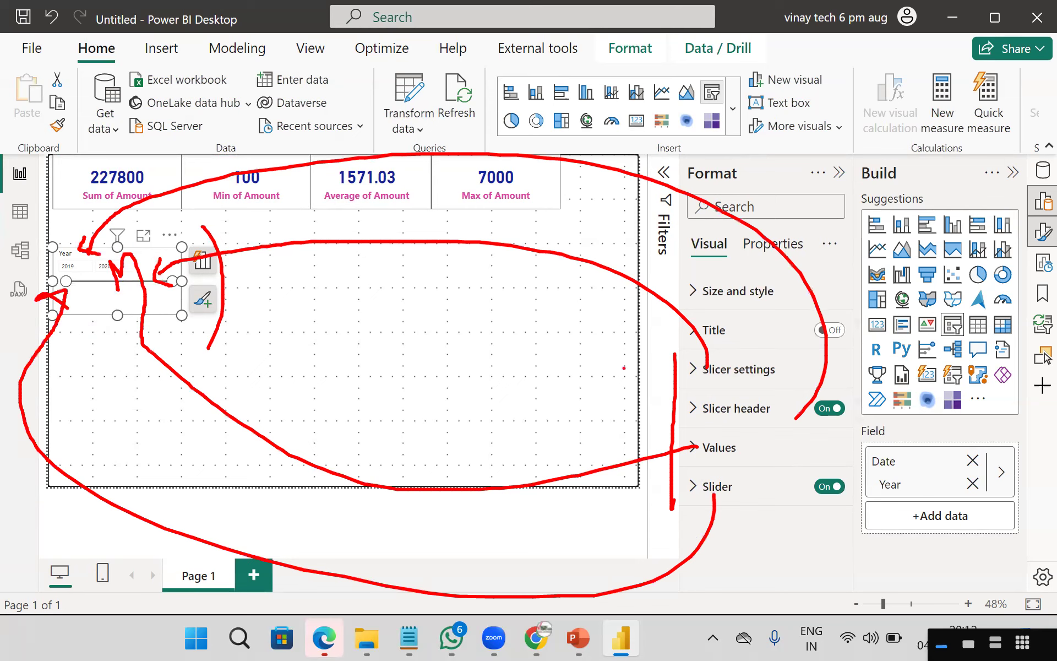
{"action": "key", "text": "Escape"}
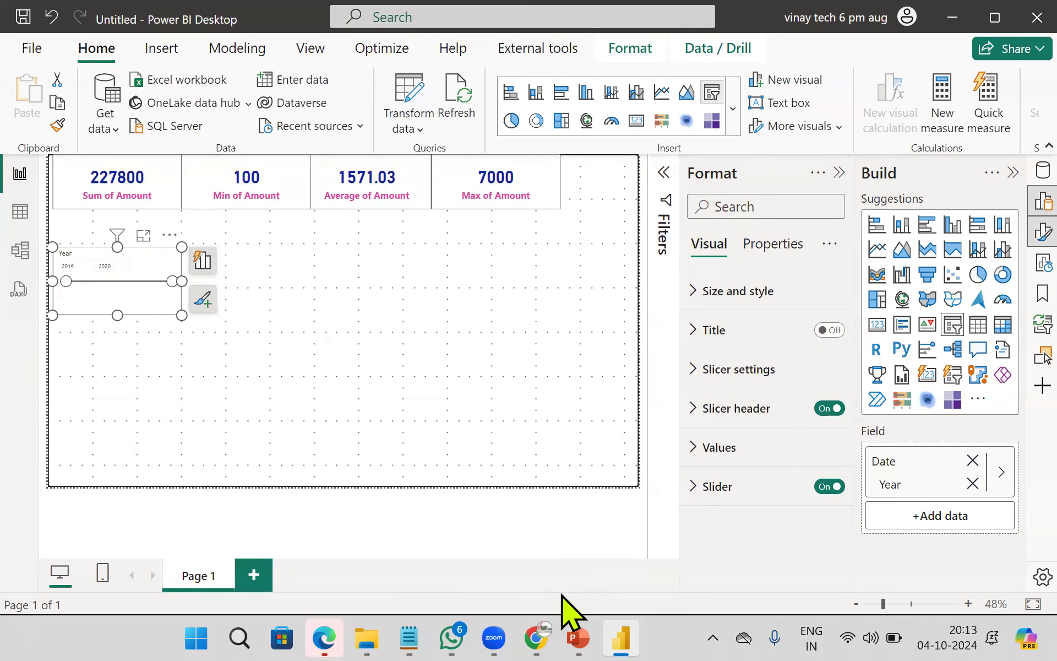
Step: Set the Year slicer's style to Vertical list
{"action": "left_click", "coordinate": [688, 373]}
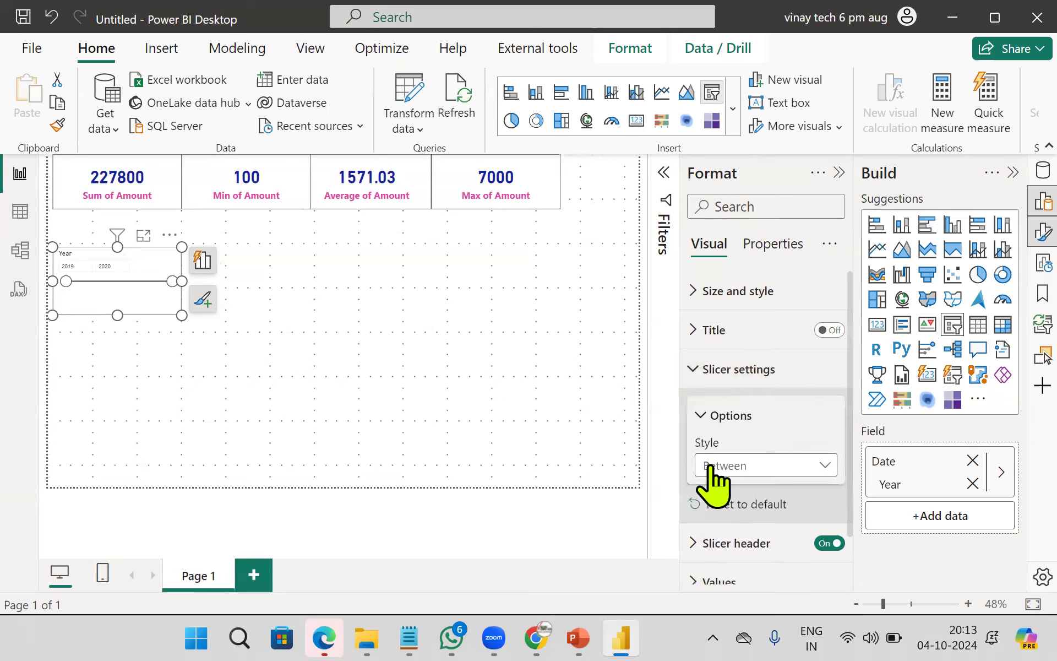
{"action": "left_click", "coordinate": [733, 465]}
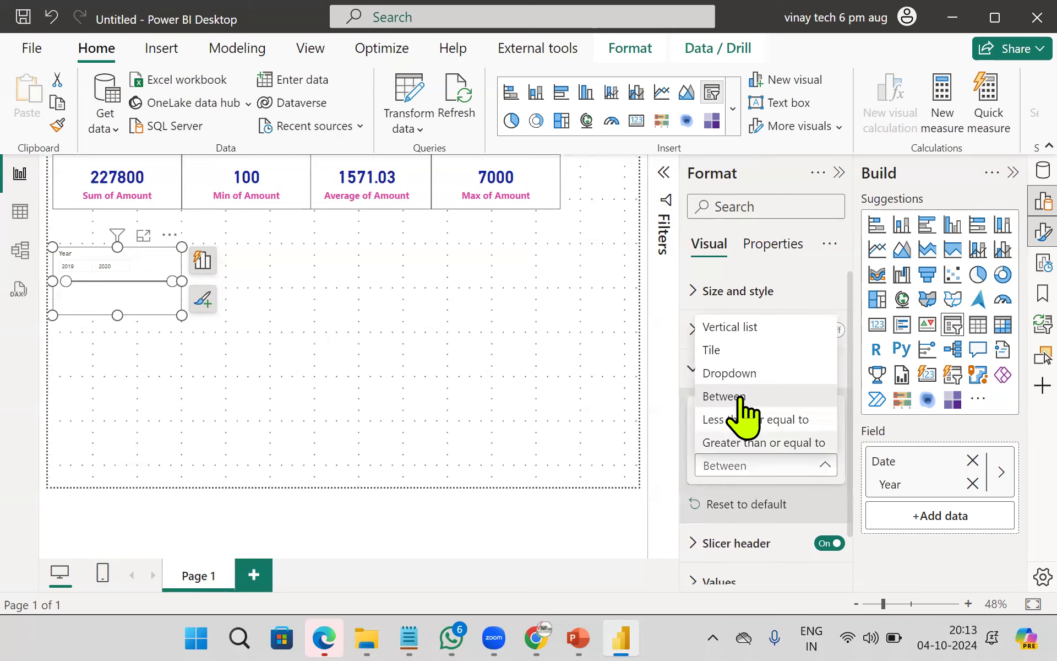
{"action": "left_click", "coordinate": [732, 328]}
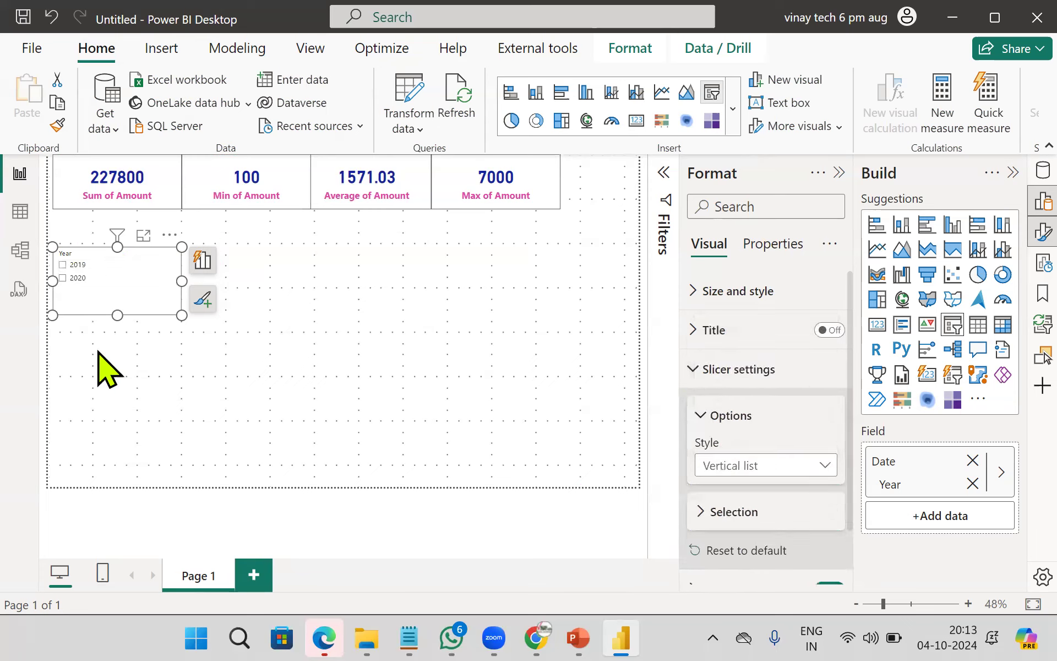
Step: Try the Tile style on the Year slicer and return it to Vertical list
{"action": "left_click", "coordinate": [749, 467]}
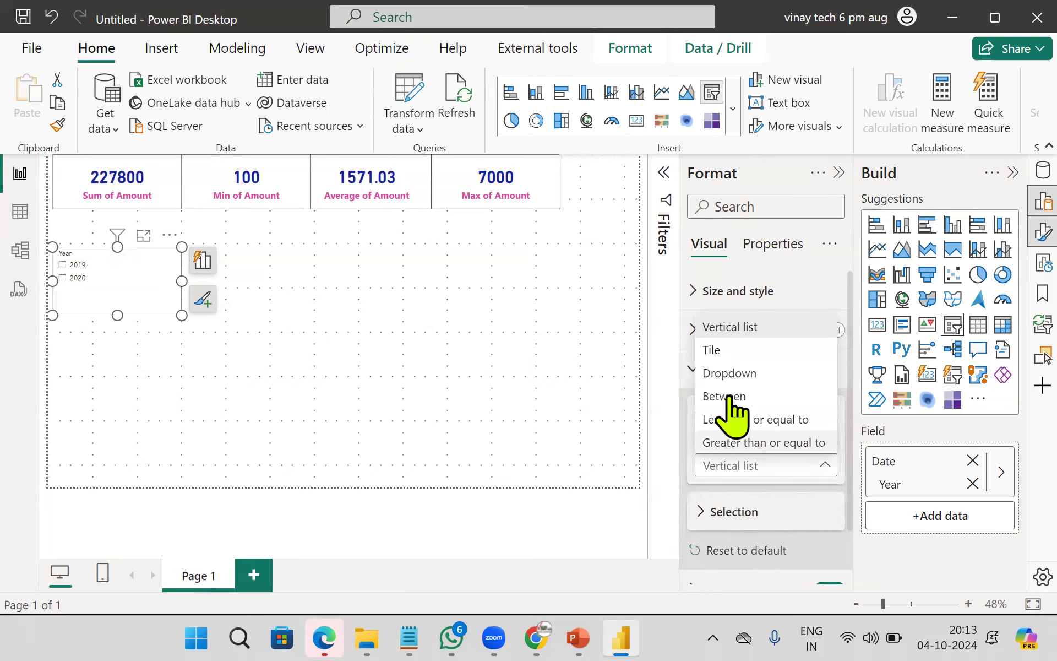
{"action": "left_click", "coordinate": [733, 353]}
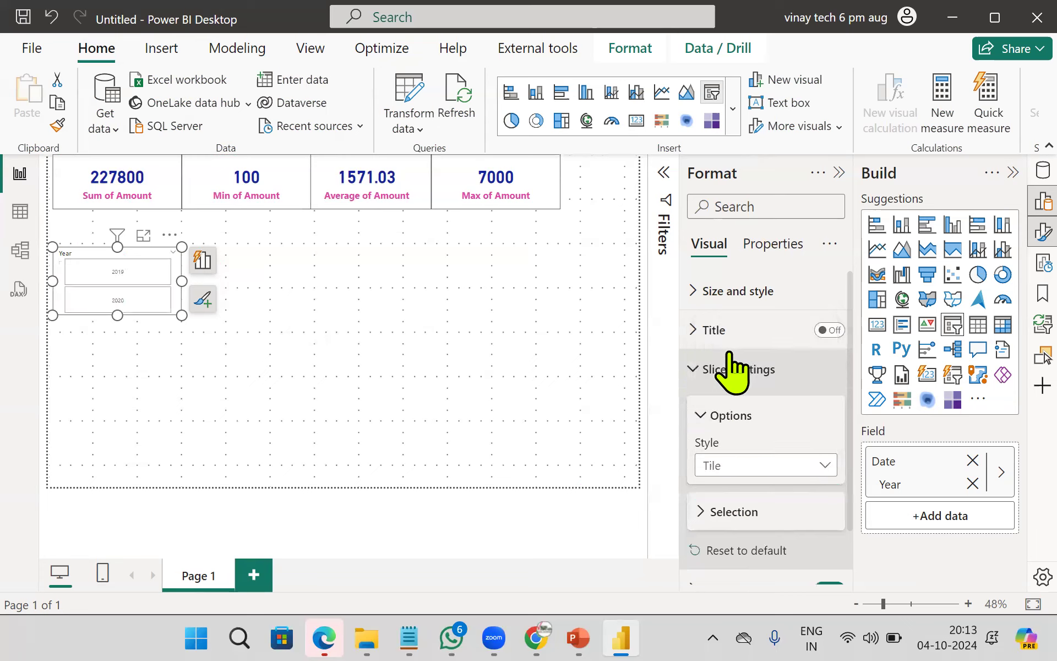
{"action": "left_click", "coordinate": [769, 467]}
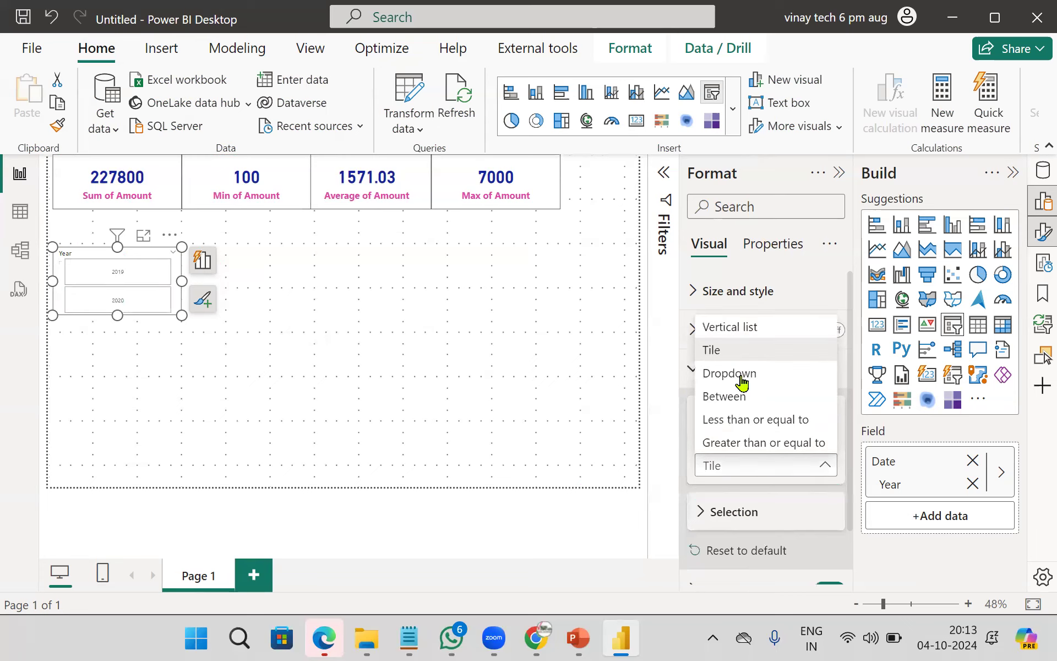
{"action": "left_click", "coordinate": [731, 327]}
Step: Move the Year slicer beneath the average and maximum cards and format its header text as bold, pink and size 20
{"action": "left_click_drag", "start_coordinate": [134, 297], "coordinate": [469, 288]}
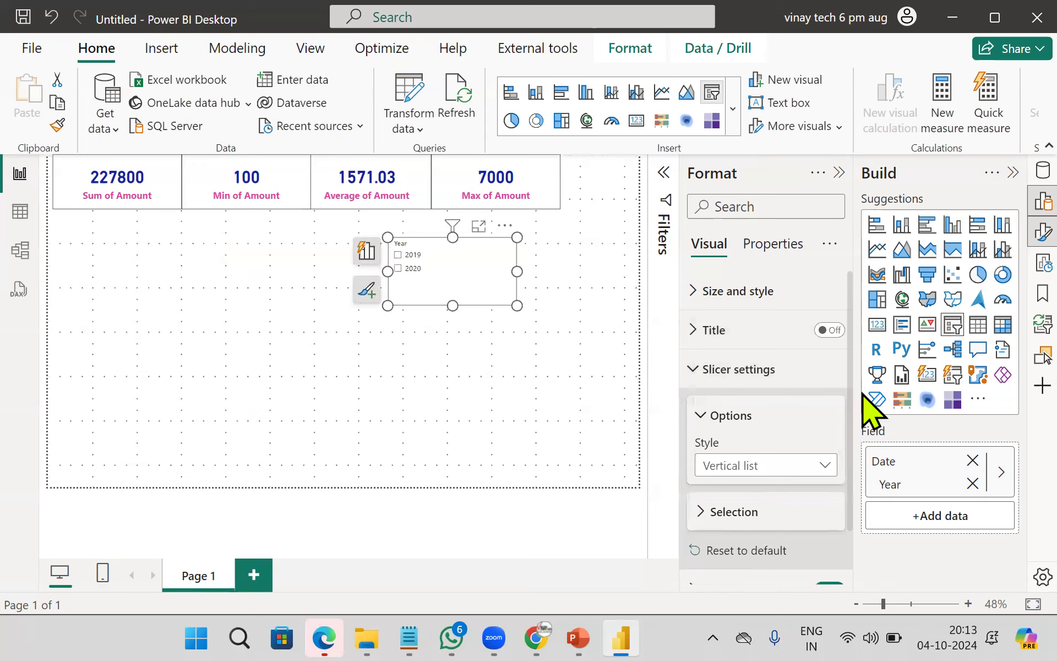
{"action": "left_click", "coordinate": [694, 369]}
{"action": "left_click", "coordinate": [694, 409]}
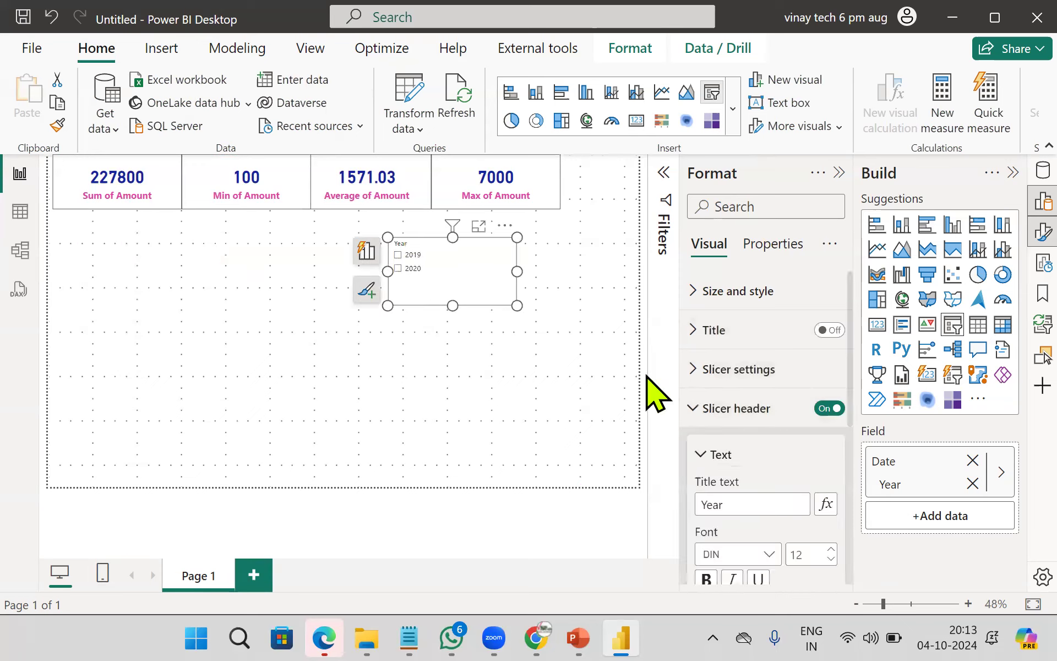
{"action": "scroll", "coordinate": [732, 485], "scroll_direction": "down", "scroll_amount": 3}
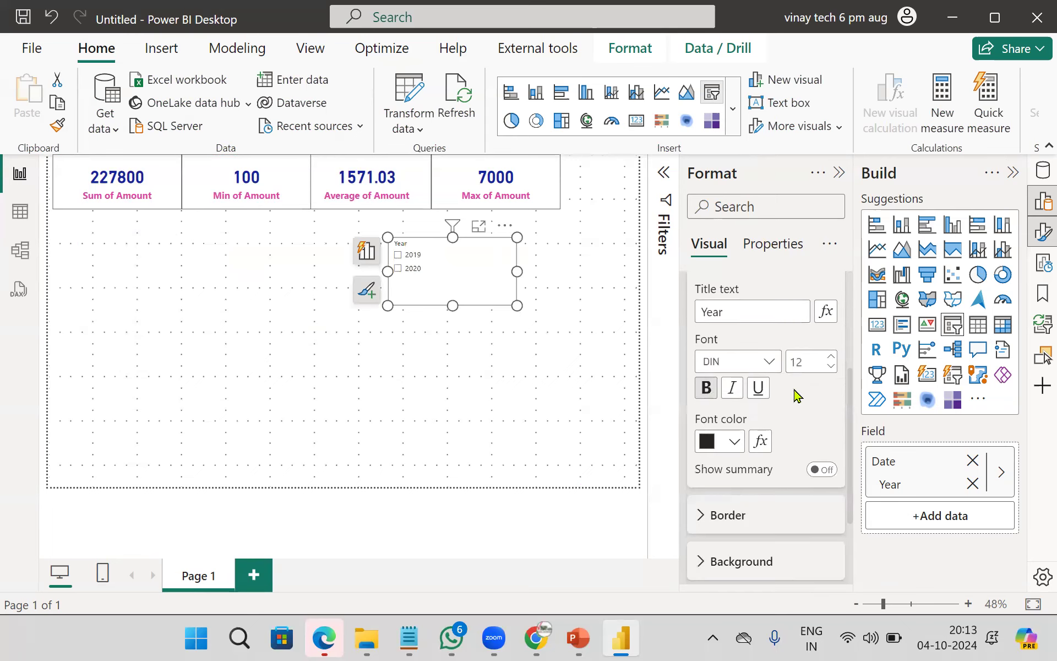
{"action": "left_click", "coordinate": [738, 440]}
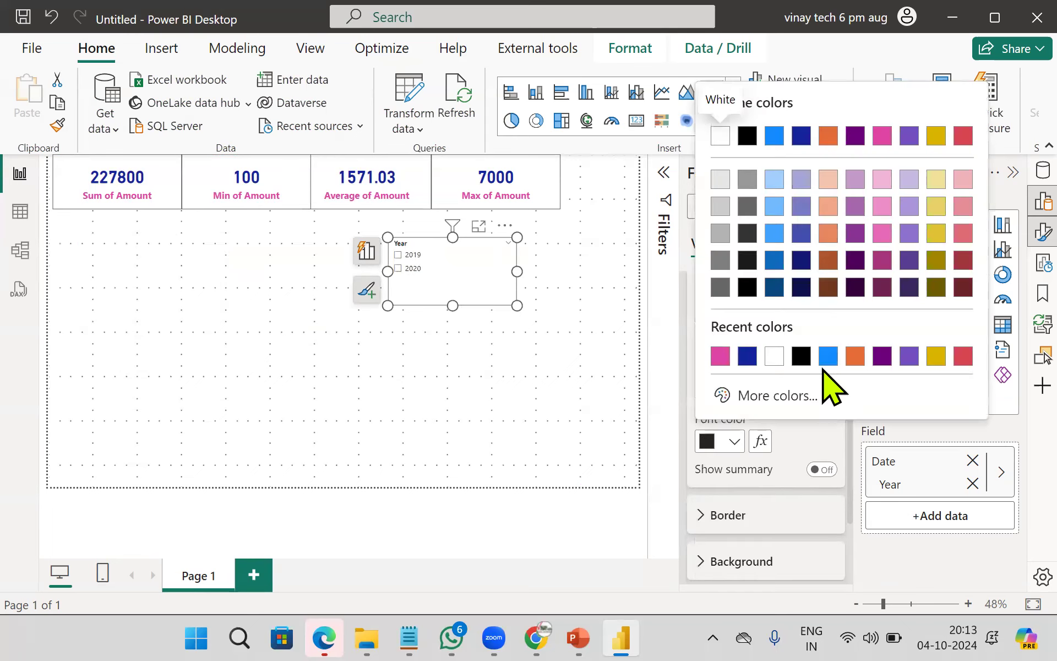
{"action": "left_click", "coordinate": [748, 354]}
{"action": "left_click", "coordinate": [734, 441]}
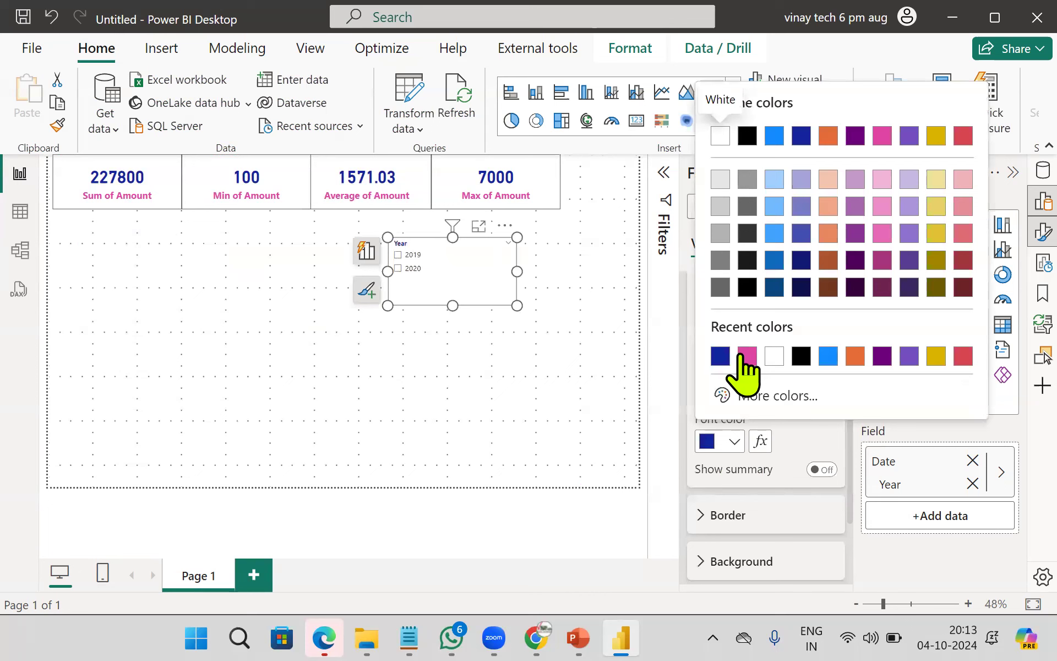
{"action": "left_click", "coordinate": [747, 356]}
{"action": "left_click", "coordinate": [805, 362]}
{"action": "type", "text": "2"}
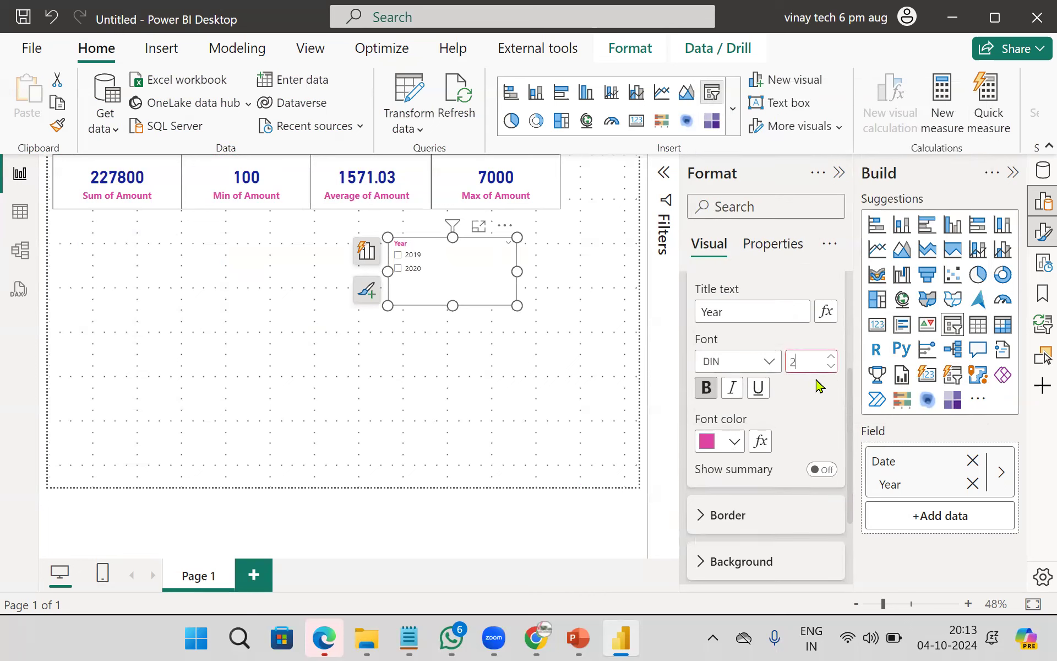
{"action": "type", "text": "0"}
Step: Format the Year slicer's values as bold, dark blue and size 18
{"action": "scroll", "coordinate": [771, 490], "scroll_direction": "down", "scroll_amount": 3}
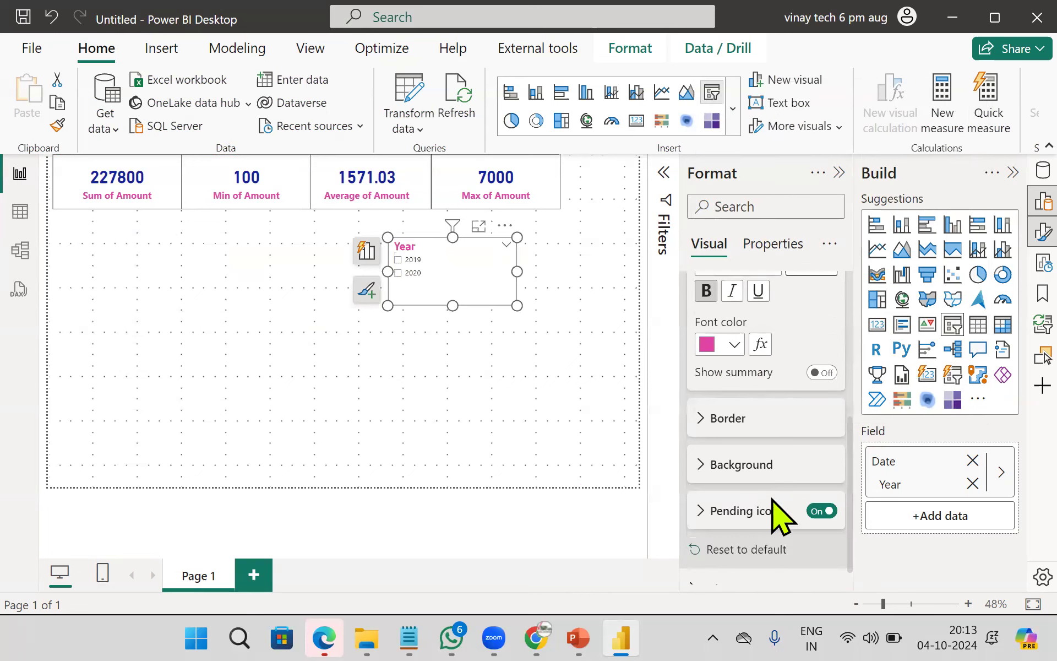
{"action": "left_click", "coordinate": [710, 572]}
{"action": "scroll", "coordinate": [771, 504], "scroll_direction": "down", "scroll_amount": 3}
{"action": "left_click", "coordinate": [706, 492]}
{"action": "scroll", "coordinate": [738, 521], "scroll_direction": "down", "scroll_amount": 2}
{"action": "scroll", "coordinate": [744, 529], "scroll_direction": "down", "scroll_amount": 1}
{"action": "left_click", "coordinate": [735, 386]}
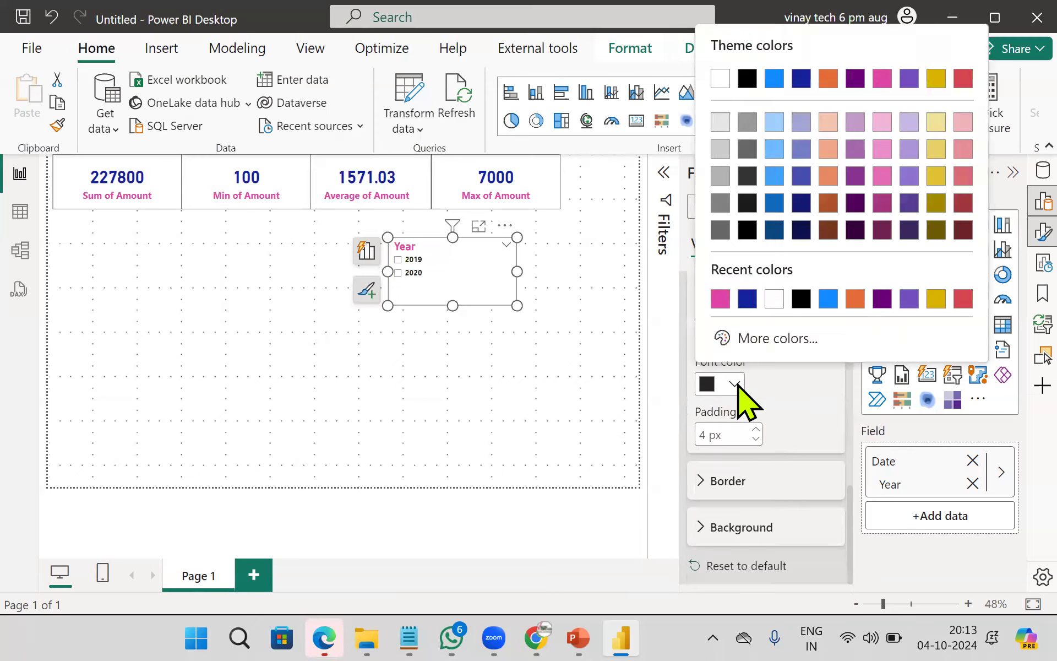
{"action": "left_click", "coordinate": [743, 300]}
{"action": "left_click", "coordinate": [810, 304]}
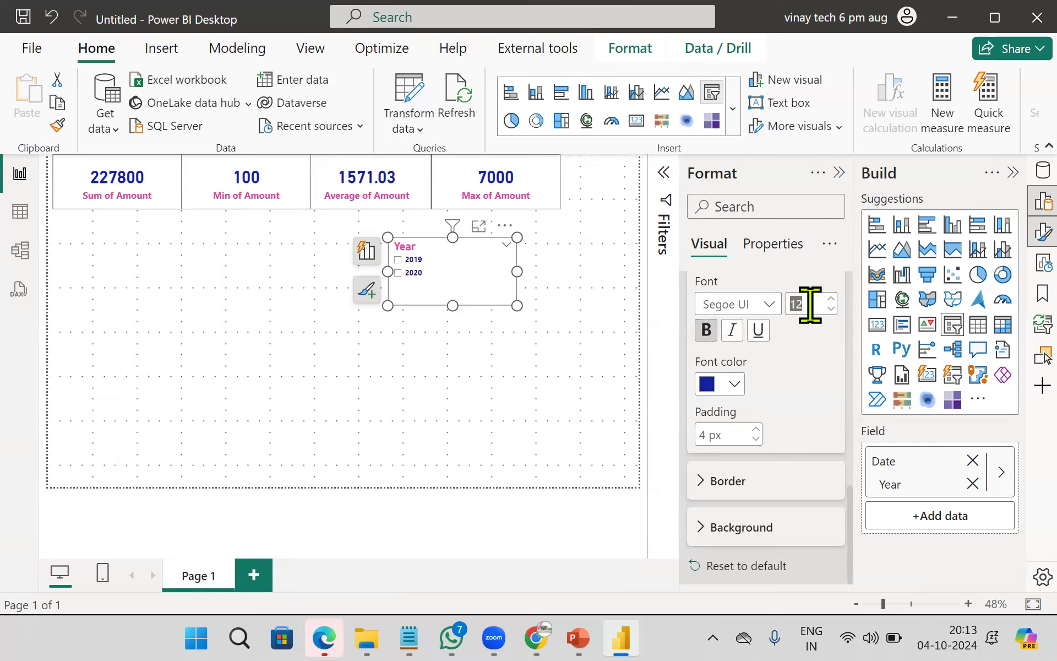
{"action": "type", "text": "18"}
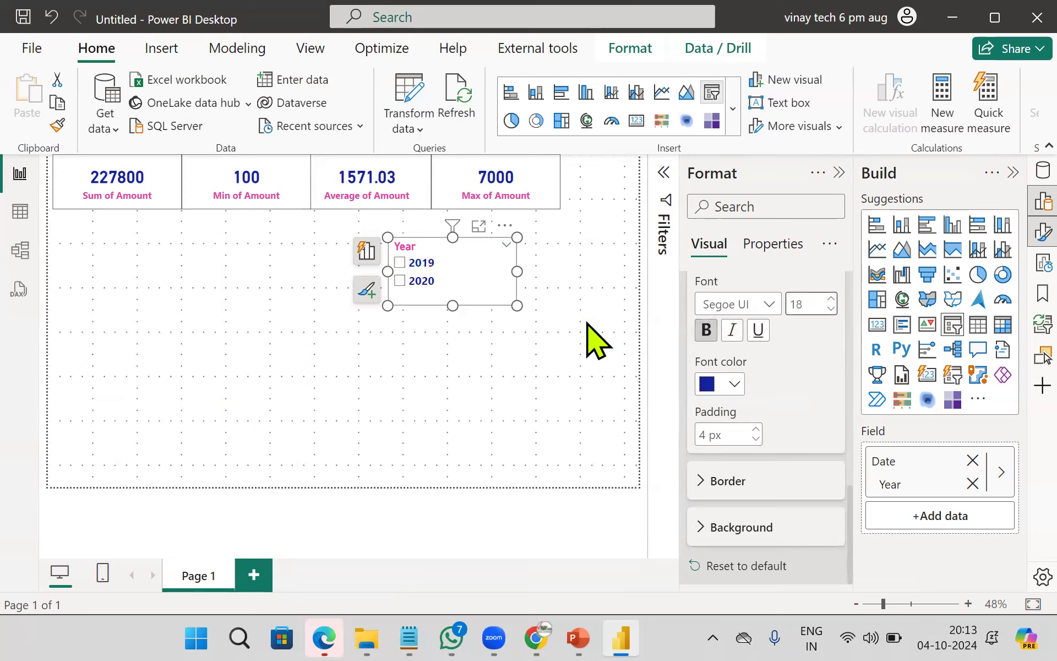
Step: Narrow the Year slicer to fit its values and turn on its visual border
{"action": "left_click_drag", "start_coordinate": [516, 305], "coordinate": [475, 315]}
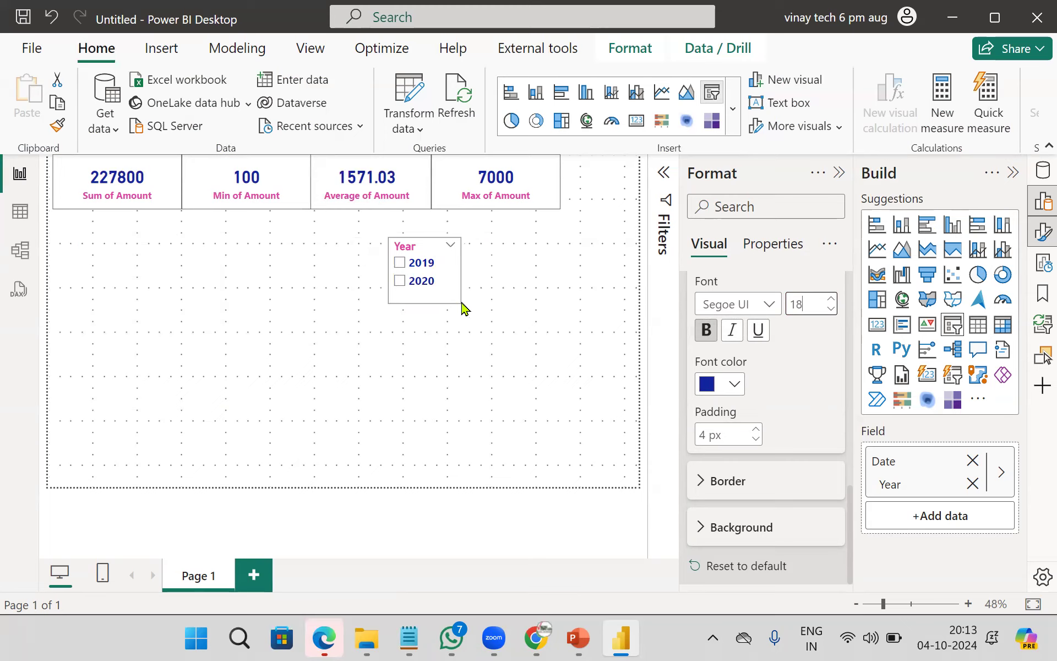
{"action": "left_click", "coordinate": [462, 302]}
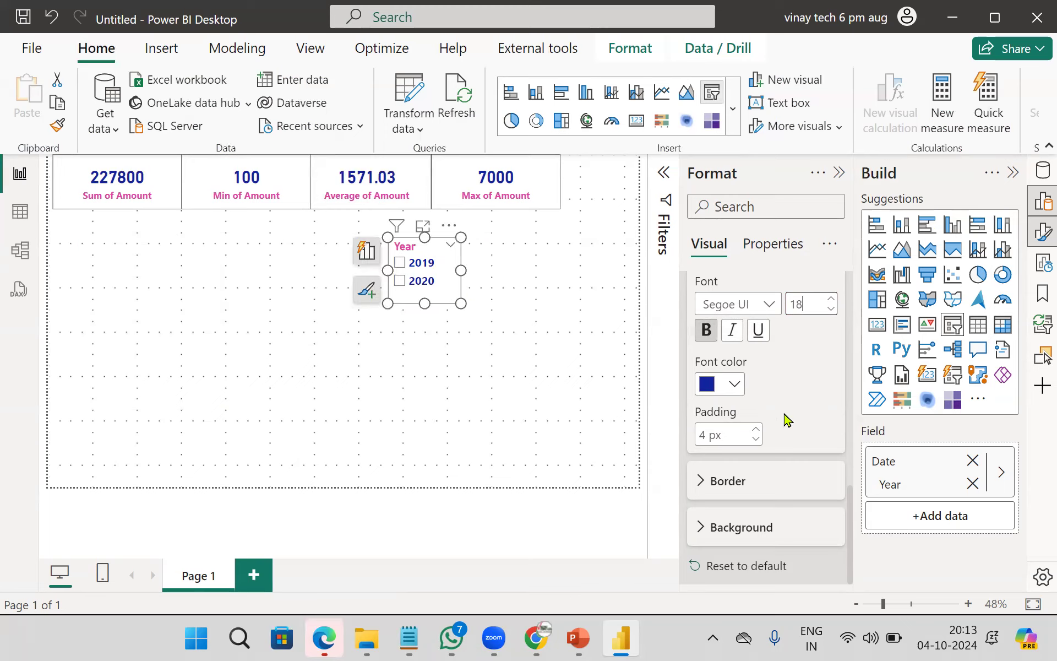
{"action": "scroll", "coordinate": [787, 420], "scroll_direction": "up", "scroll_amount": 10}
{"action": "left_click", "coordinate": [693, 292]}
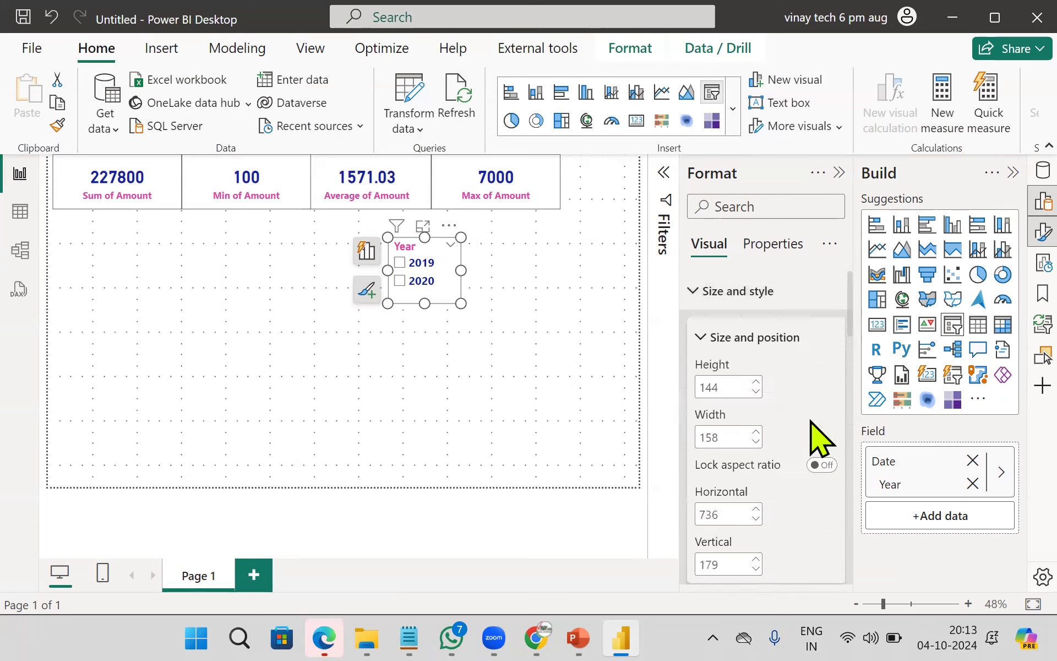
{"action": "scroll", "coordinate": [815, 441], "scroll_direction": "down", "scroll_amount": 5}
{"action": "left_click", "coordinate": [821, 414]}
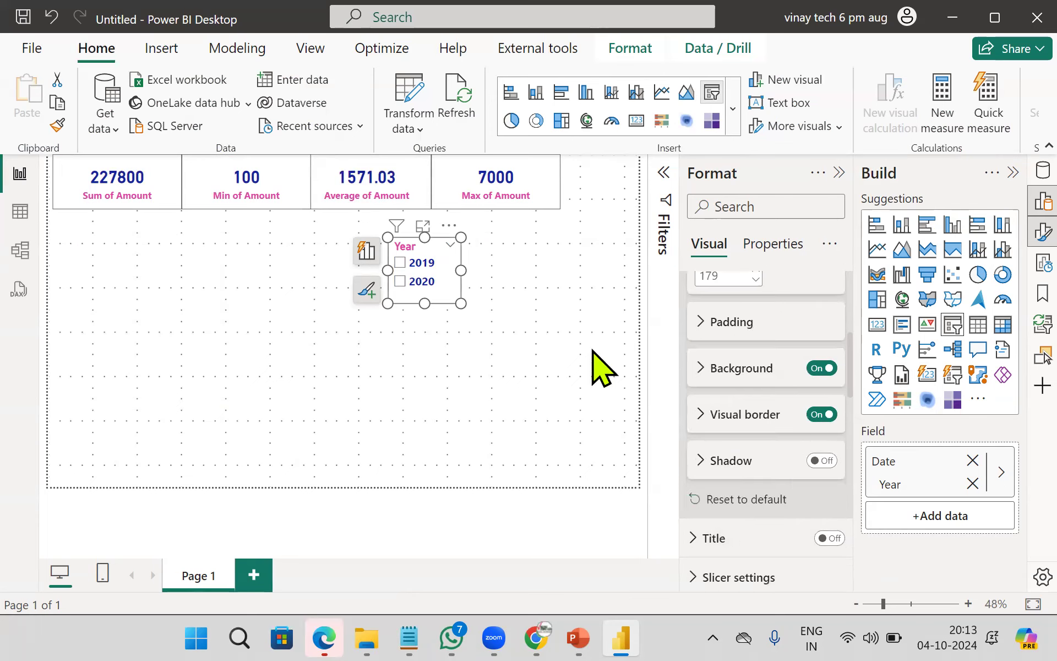
{"action": "left_click", "coordinate": [581, 333]}
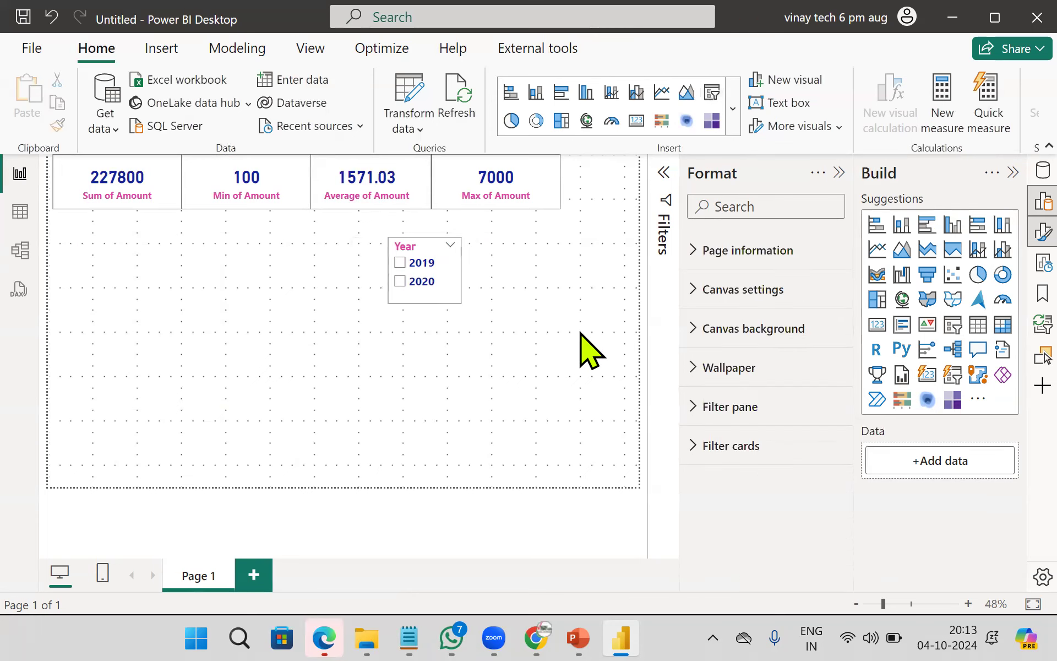
Step: Duplicate the Year slicer, place the copy beside the original, and remove the Date Year field from the copy
{"action": "left_click", "coordinate": [452, 303]}
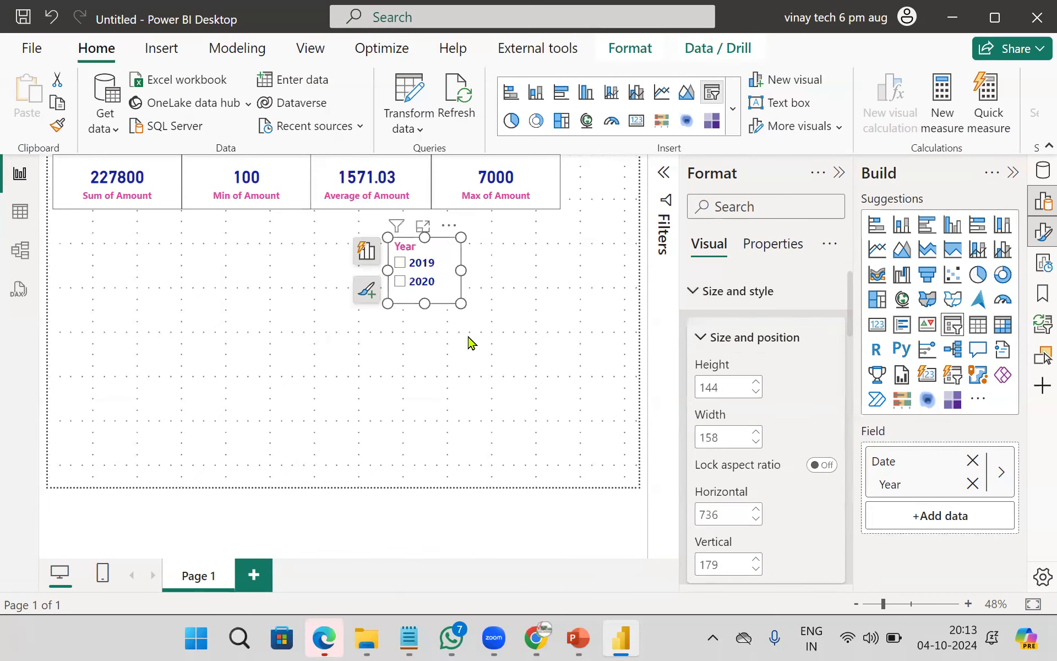
{"action": "left_click", "coordinate": [511, 299]}
{"action": "key", "text": "ctrl+v"}
{"action": "left_click_drag", "start_coordinate": [434, 286], "coordinate": [517, 288]}
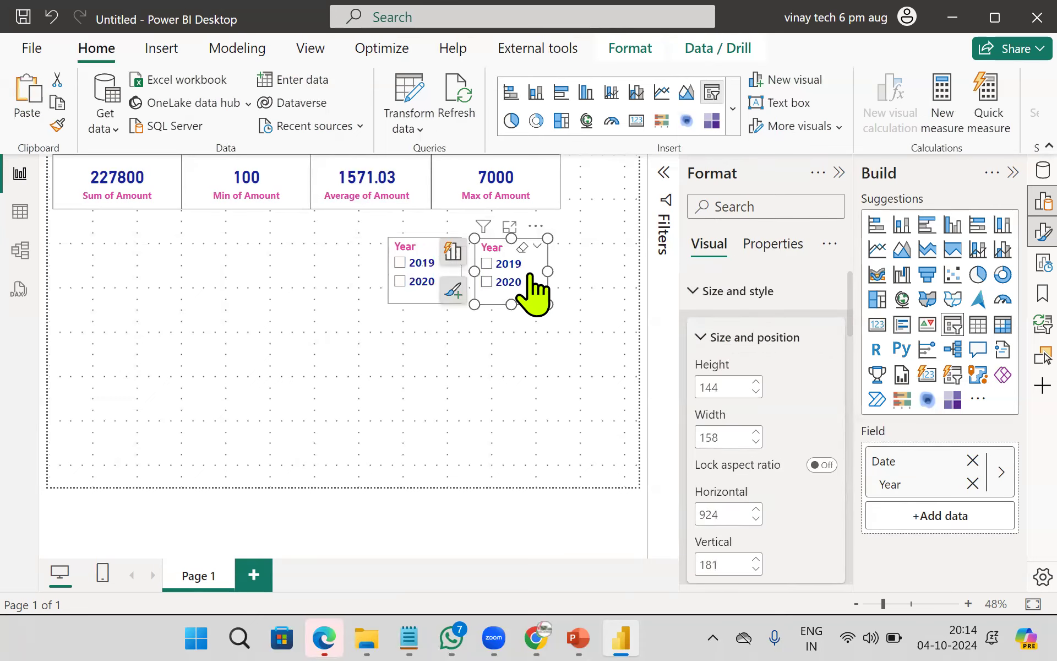
{"action": "left_click", "coordinate": [973, 461]}
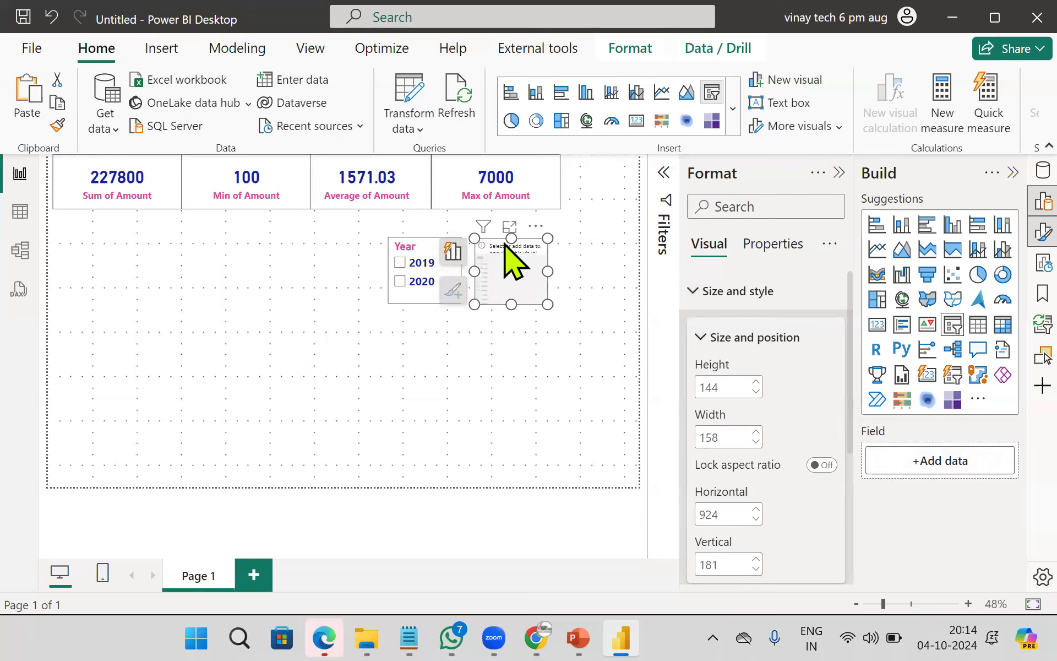
Step: Add the Month level of the Date hierarchy to the duplicated slicer and reduce its height slightly to 141
{"action": "left_click", "coordinate": [929, 461]}
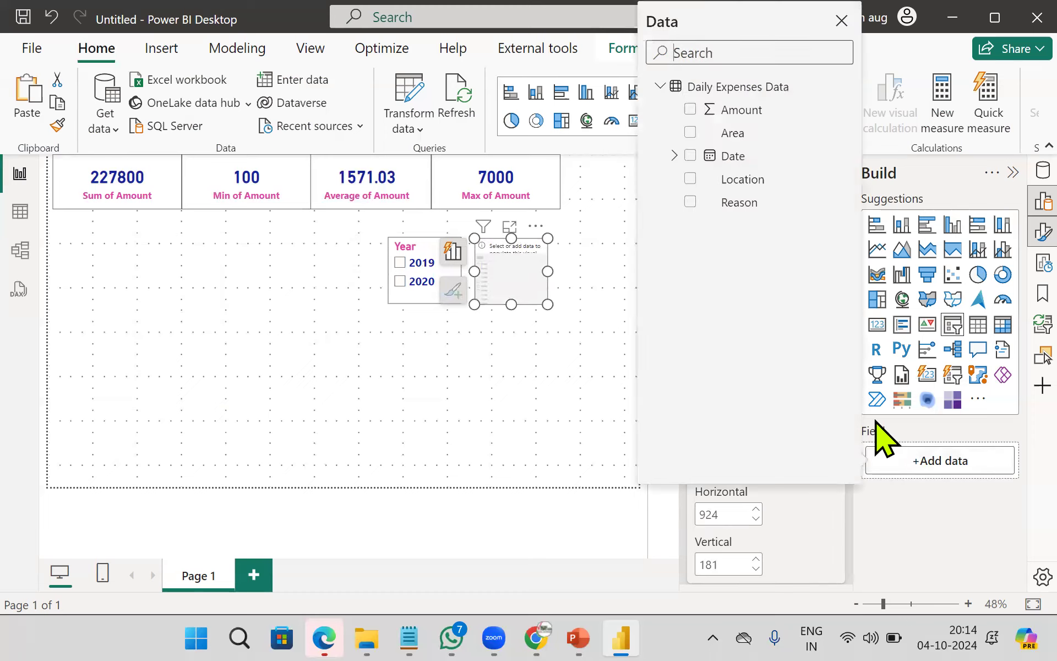
{"action": "left_click", "coordinate": [674, 155]}
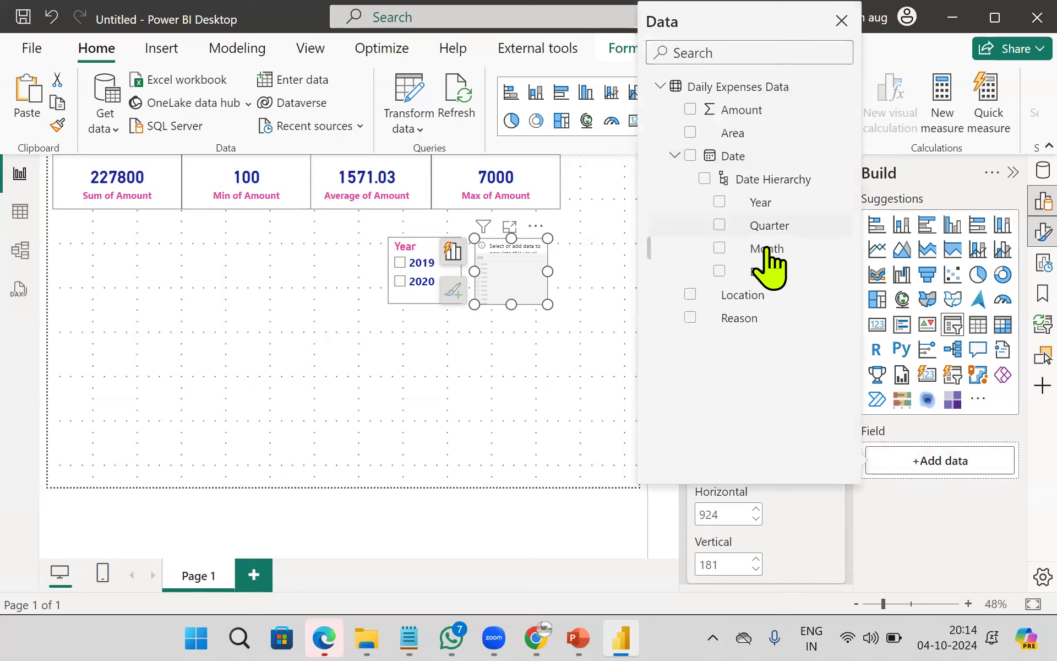
{"action": "left_click", "coordinate": [722, 251]}
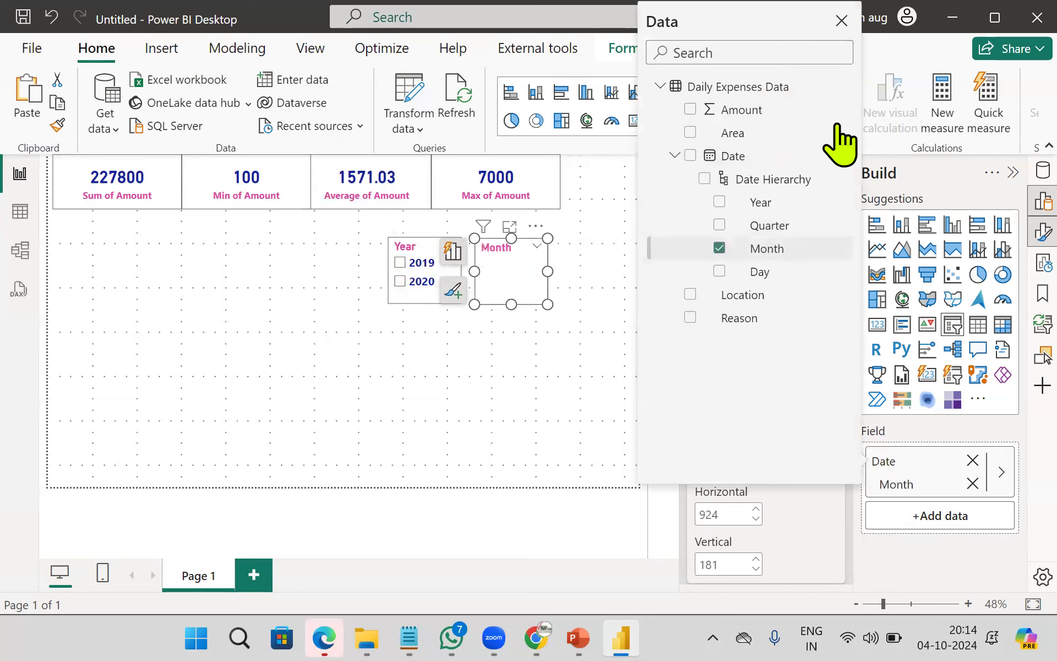
{"action": "left_click", "coordinate": [840, 22]}
{"action": "left_click_drag", "start_coordinate": [511, 304], "coordinate": [540, 303]}
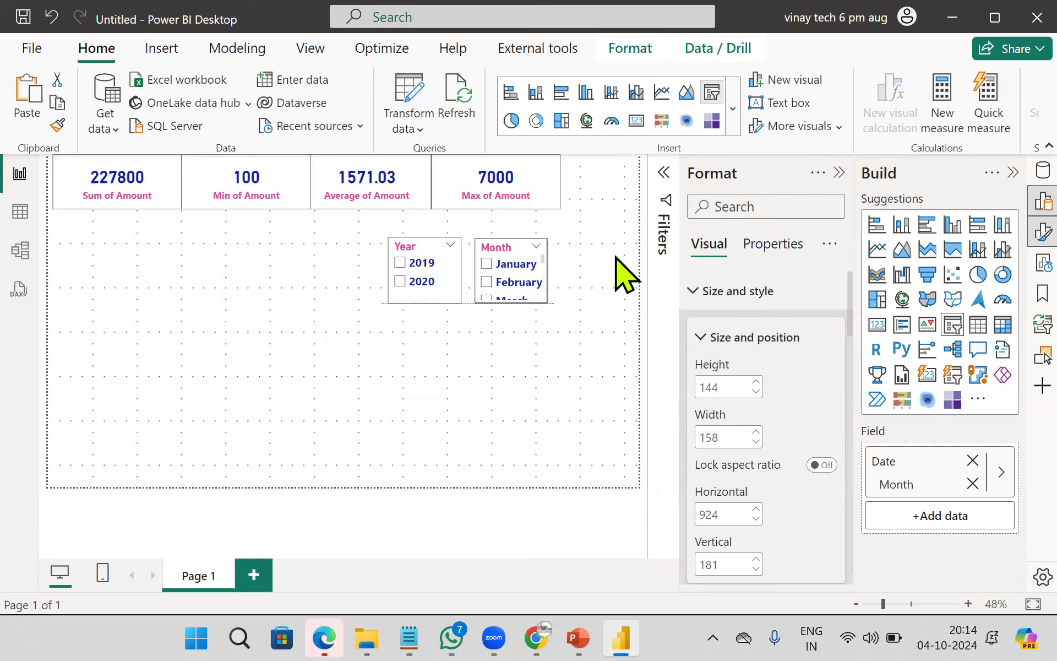
Step: Filter the Month slicer with basic filtering so it lists only July and August
{"action": "left_click", "coordinate": [665, 173]}
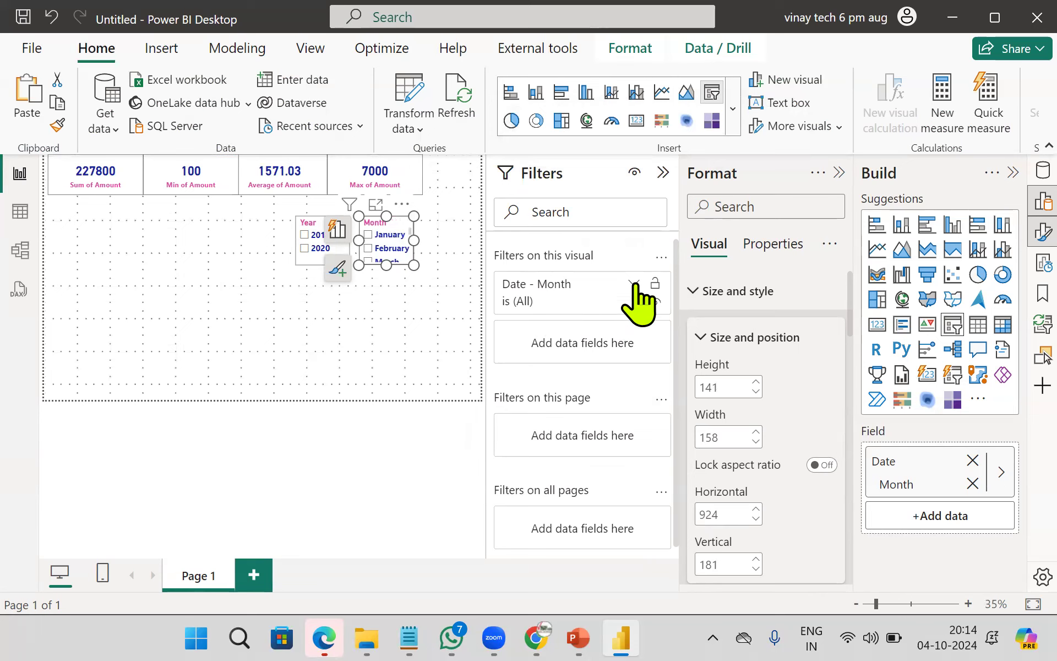
{"action": "left_click", "coordinate": [634, 283]}
{"action": "scroll", "coordinate": [533, 474], "scroll_direction": "down", "scroll_amount": 3}
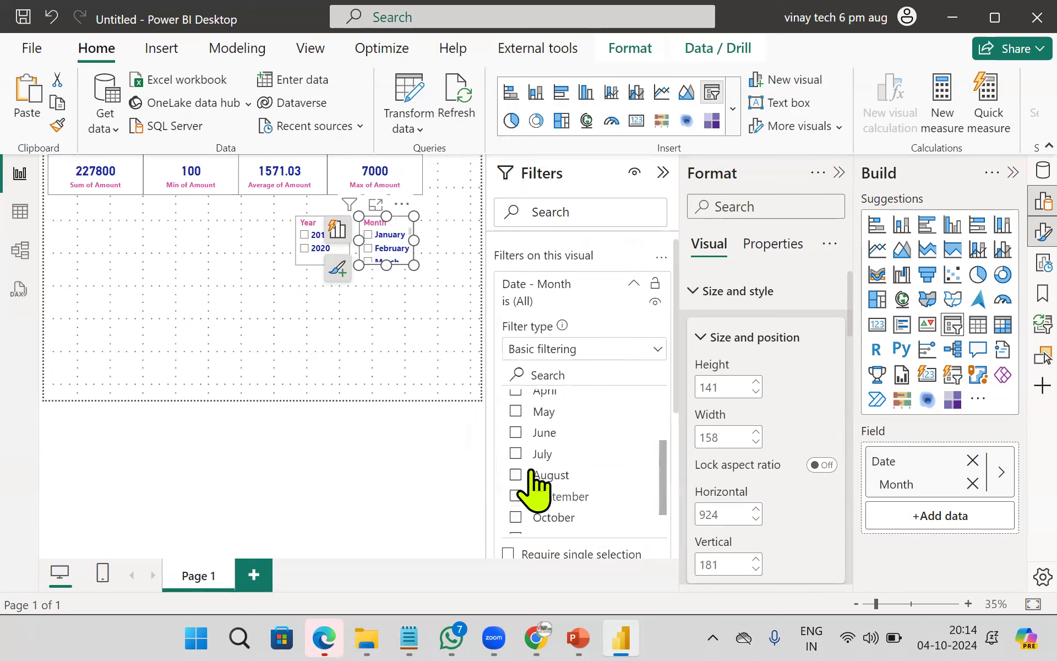
{"action": "left_click", "coordinate": [516, 454]}
{"action": "left_click", "coordinate": [515, 474]}
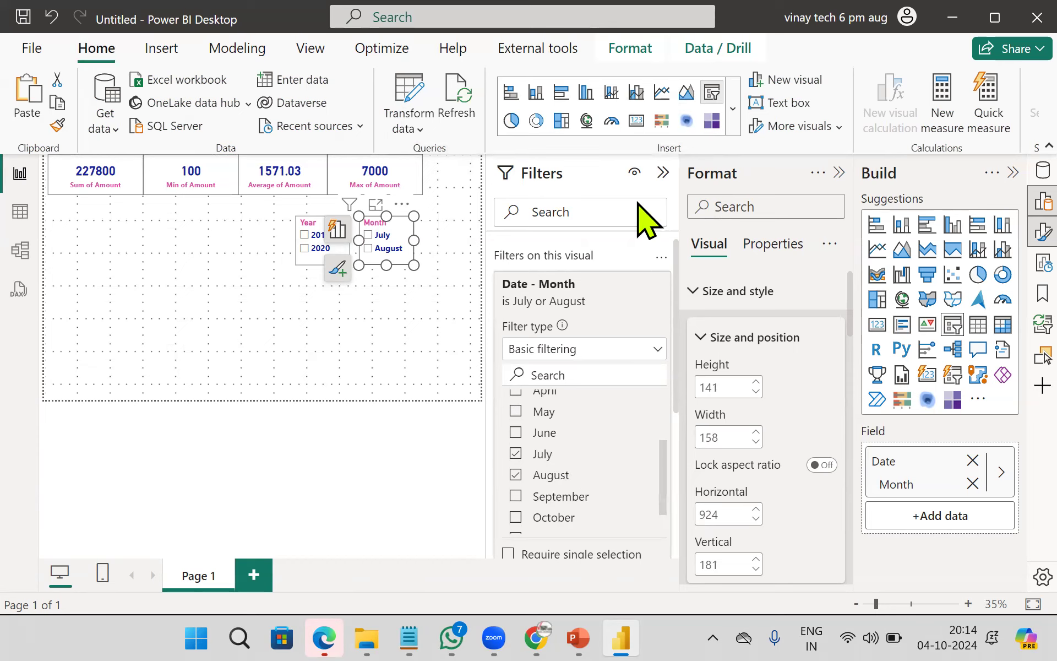
{"action": "left_click", "coordinate": [664, 172]}
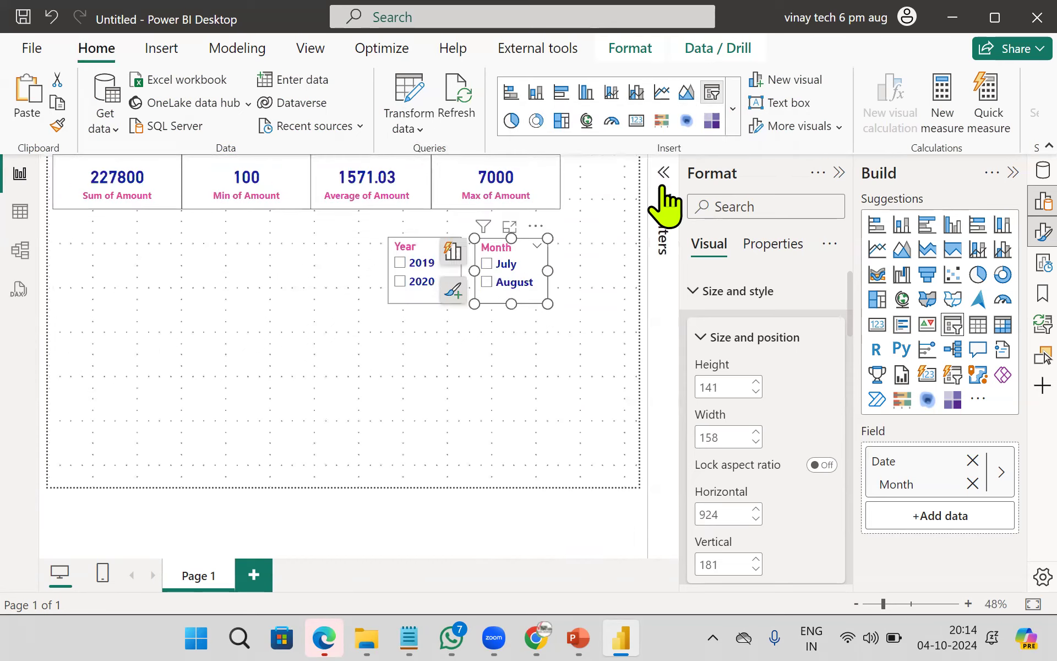
{"action": "left_click", "coordinate": [497, 386]}
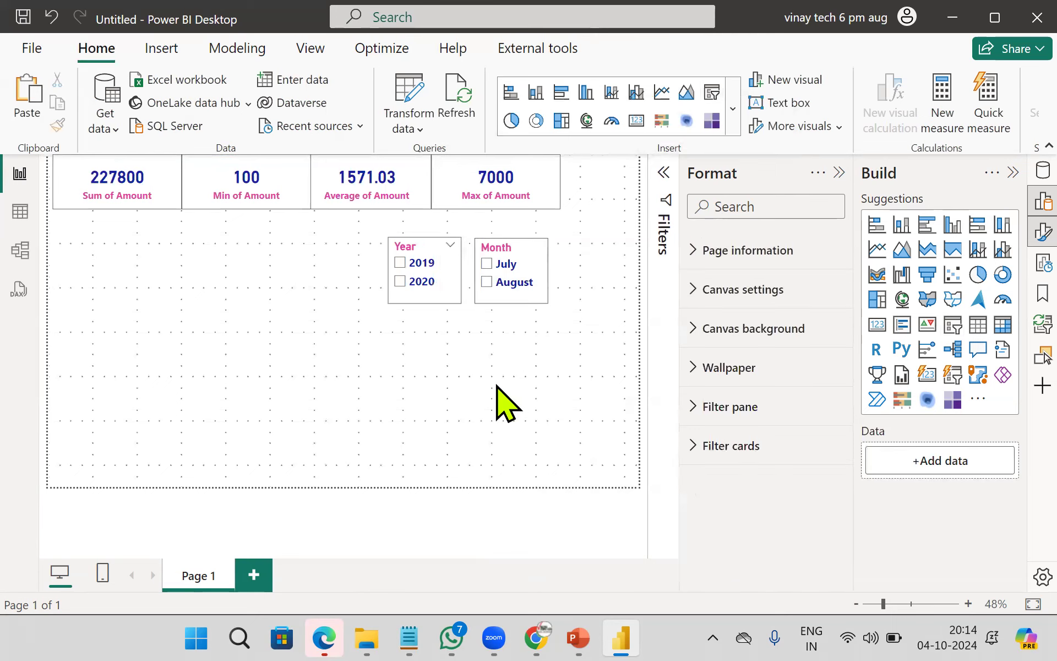
Step: Test the slicers on the amount cards with 2019 and July, and with 2020 and August, and clear the selections
{"action": "left_click", "coordinate": [401, 264]}
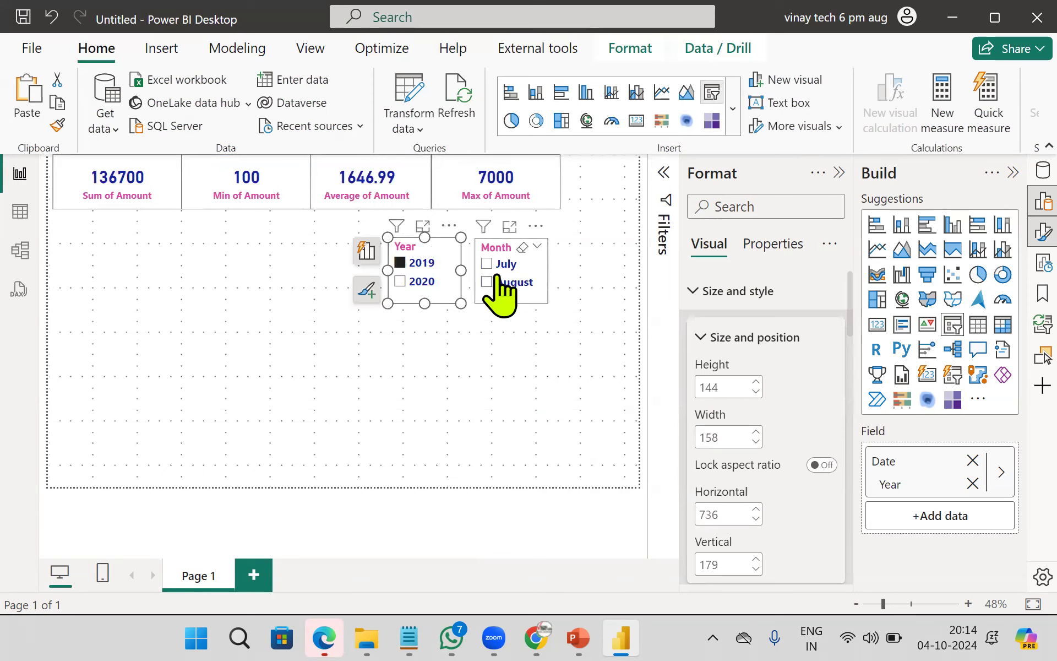
{"action": "left_click", "coordinate": [496, 265]}
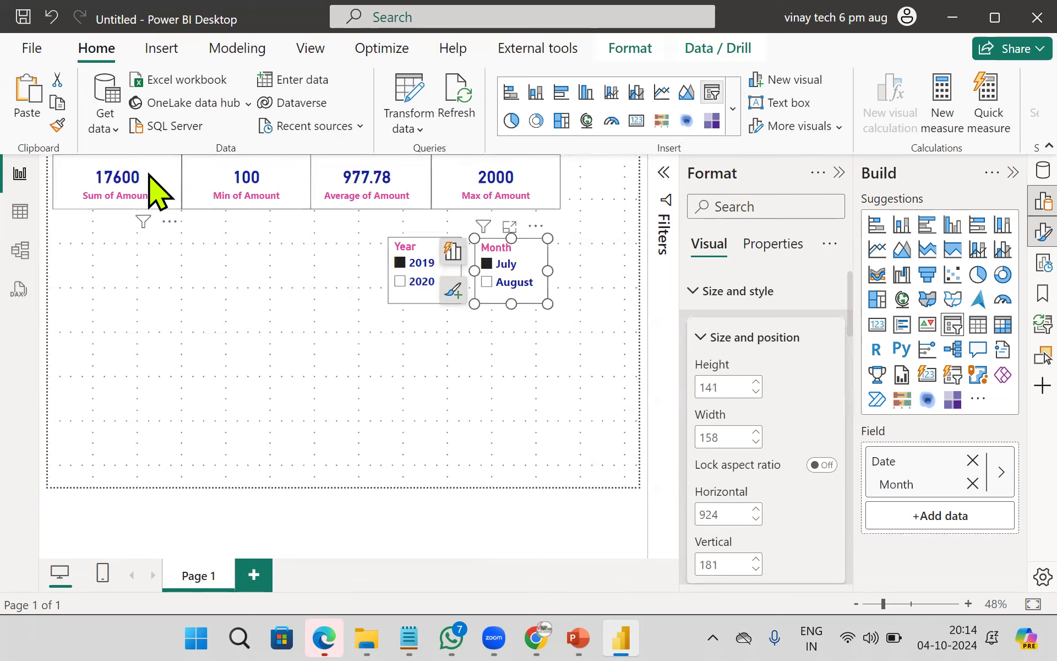
{"action": "left_click", "coordinate": [423, 282]}
{"action": "left_click", "coordinate": [488, 284]}
{"action": "left_click", "coordinate": [489, 283]}
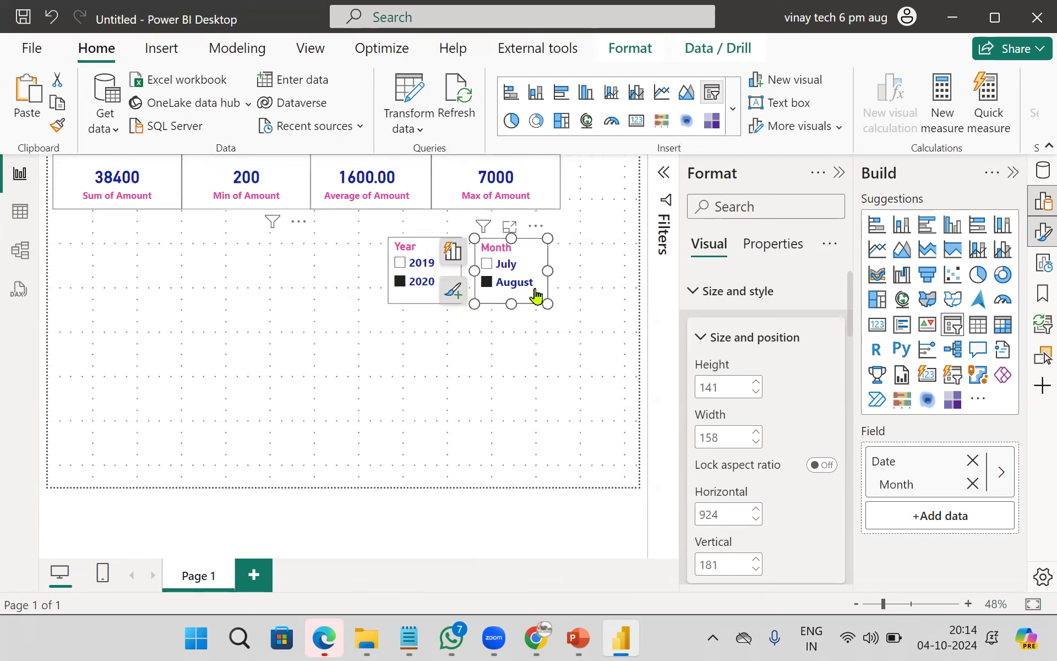
{"action": "left_click", "coordinate": [440, 285]}
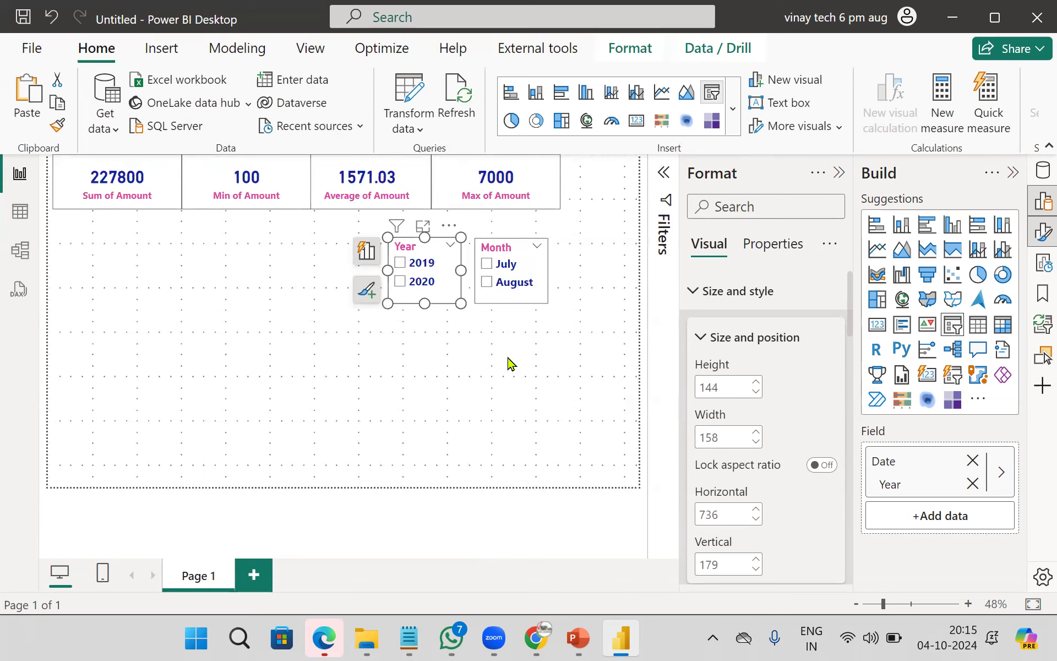
{"action": "left_click", "coordinate": [569, 400]}
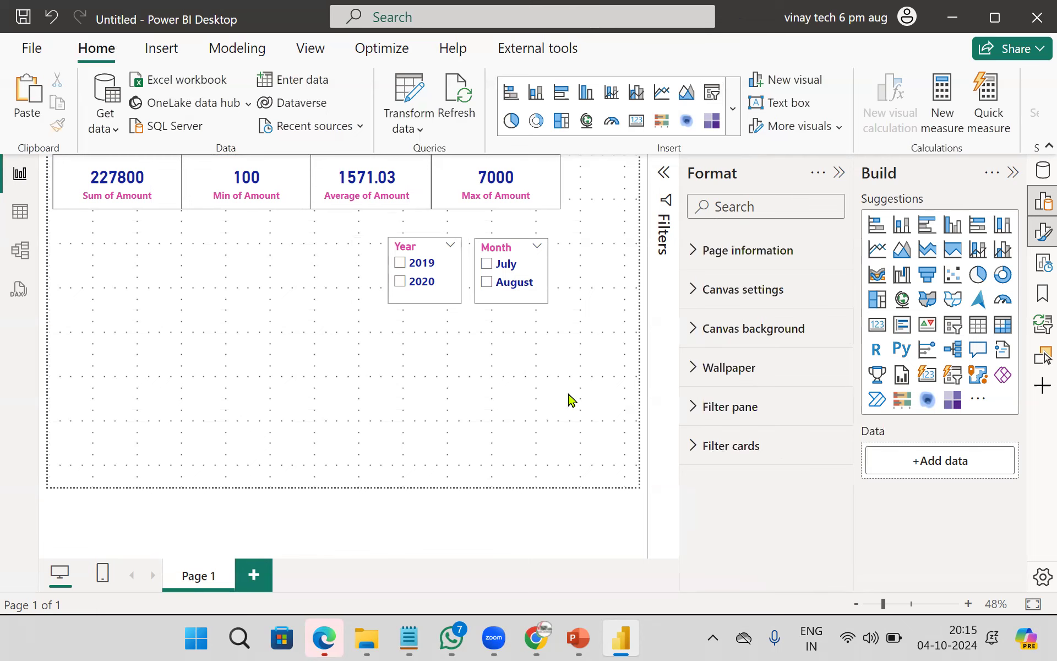
Step: Check the sample dashboard slide in PowerPoint, return to Power BI Desktop, and add a stacked bar chart with Reason on the Y-axis and Amount on the X-axis
{"action": "left_click", "coordinate": [577, 638]}
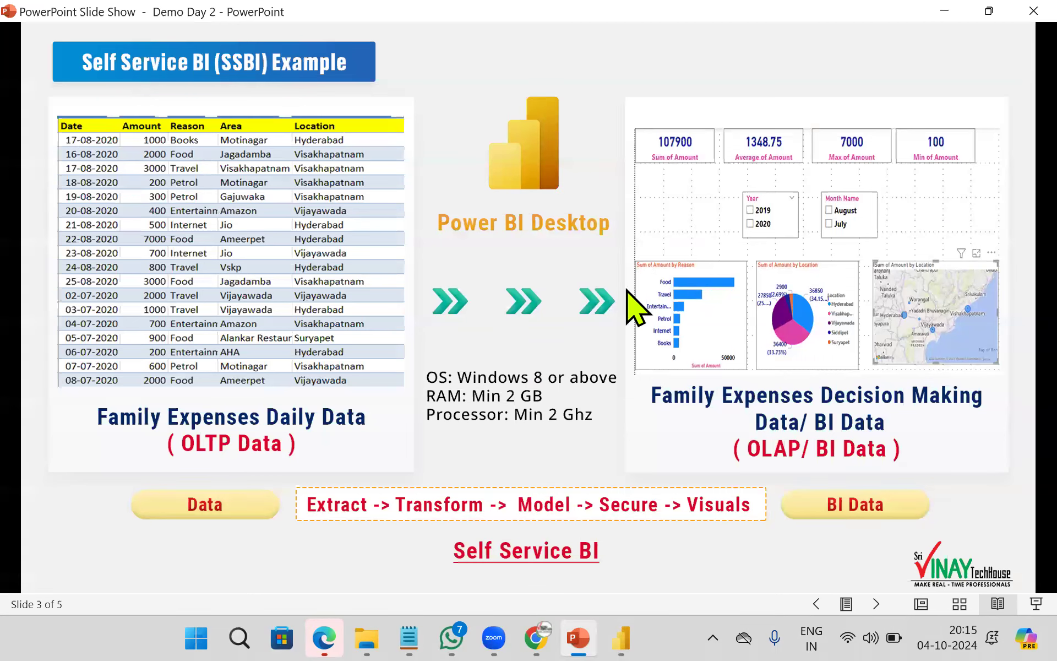
{"action": "left_click", "coordinate": [621, 633]}
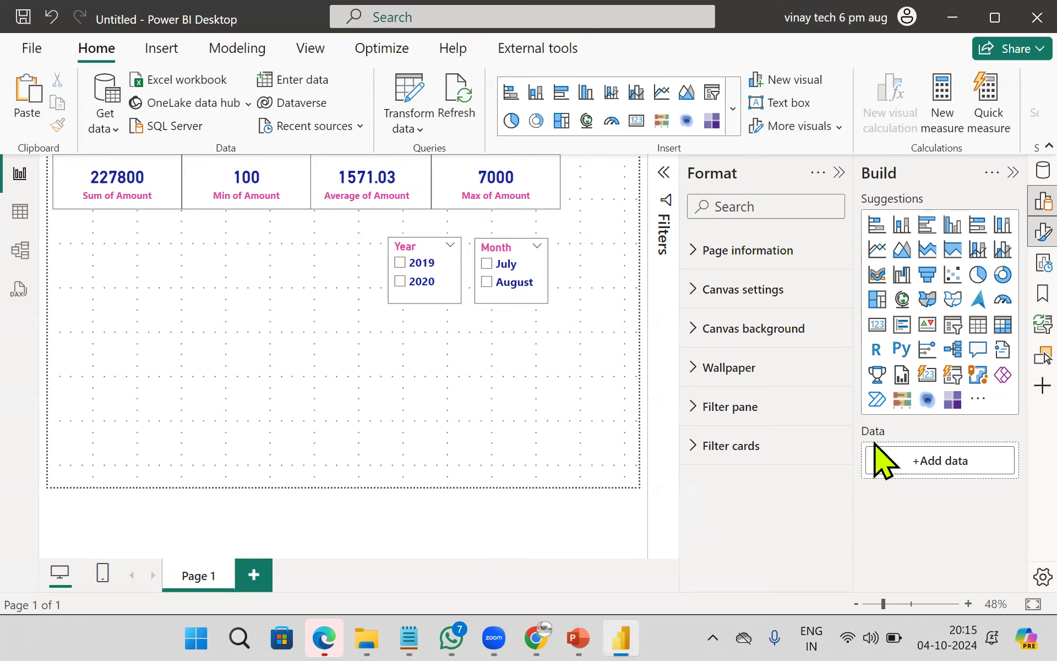
{"action": "left_click", "coordinate": [878, 227]}
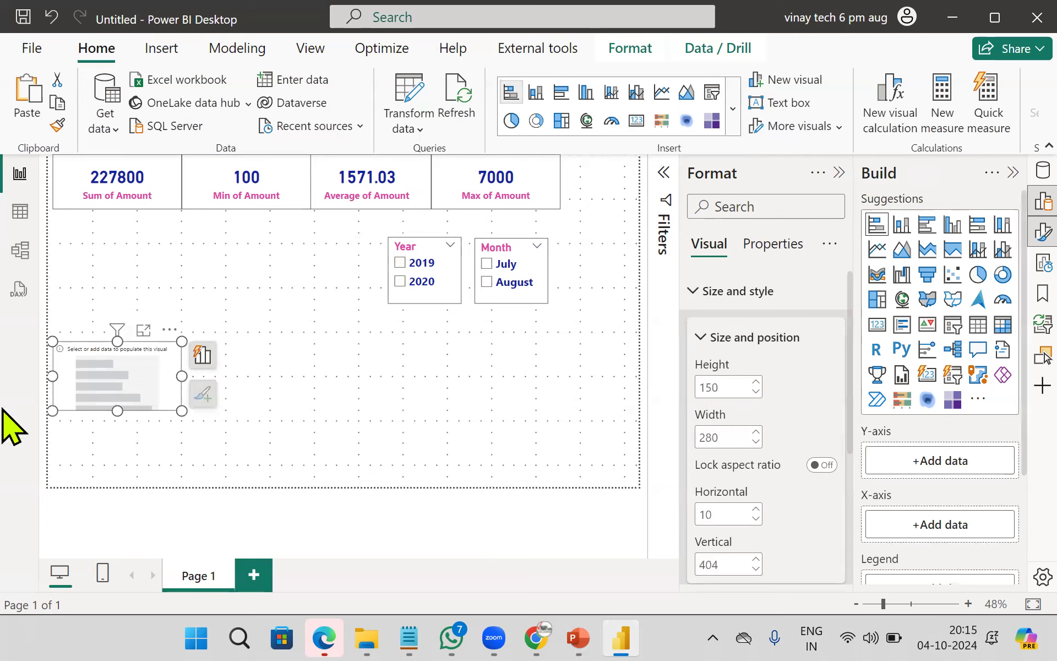
{"action": "left_click", "coordinate": [911, 467]}
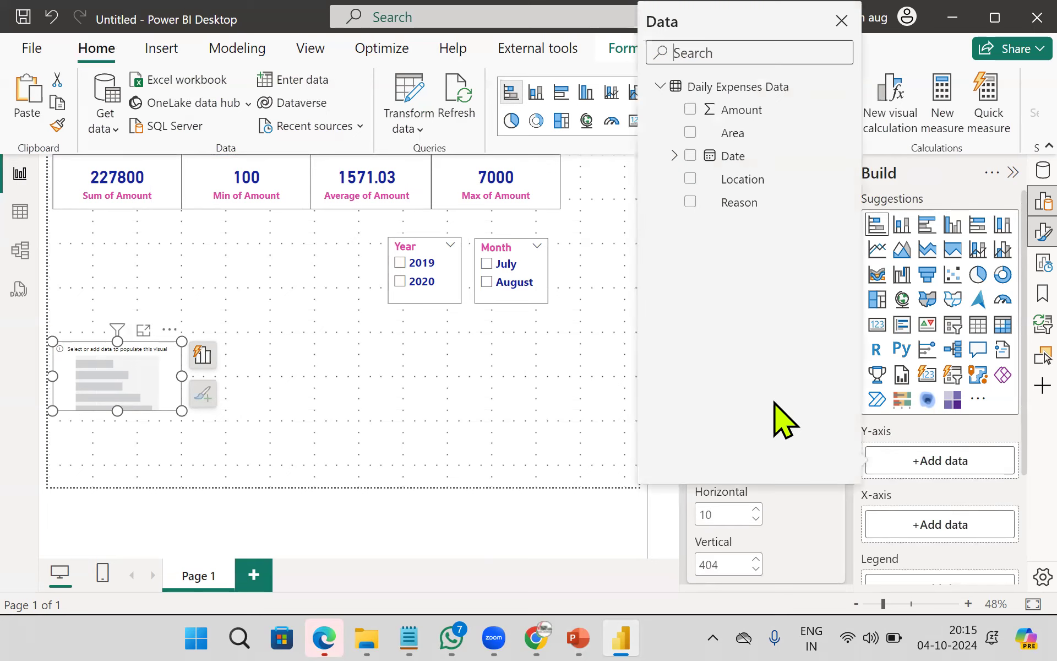
{"action": "left_click", "coordinate": [690, 201]}
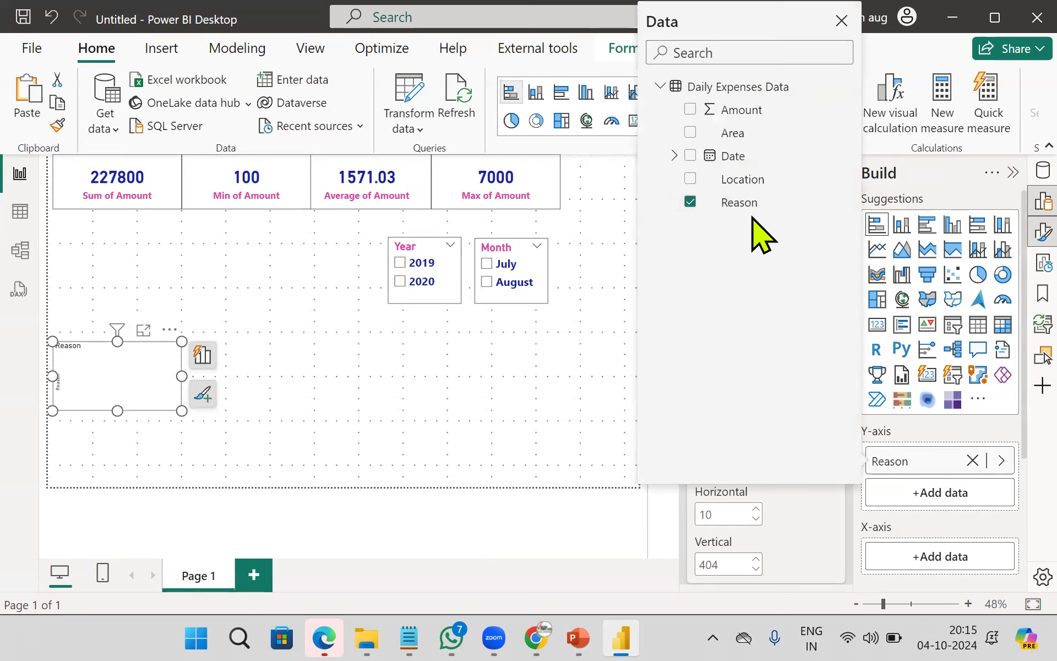
{"action": "left_click", "coordinate": [927, 553]}
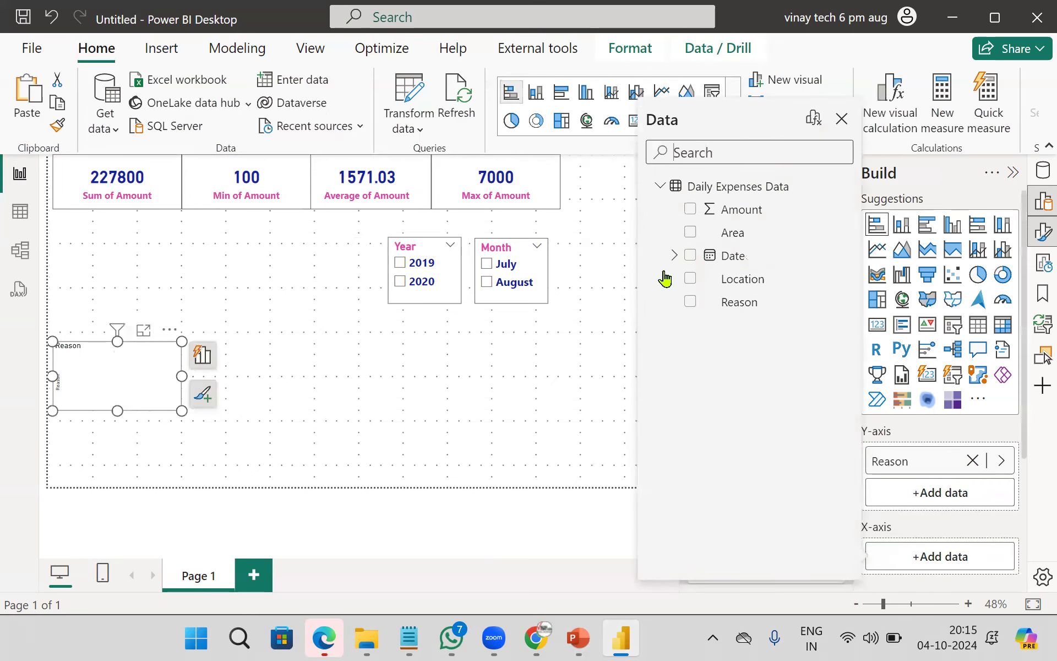
{"action": "left_click", "coordinate": [689, 209]}
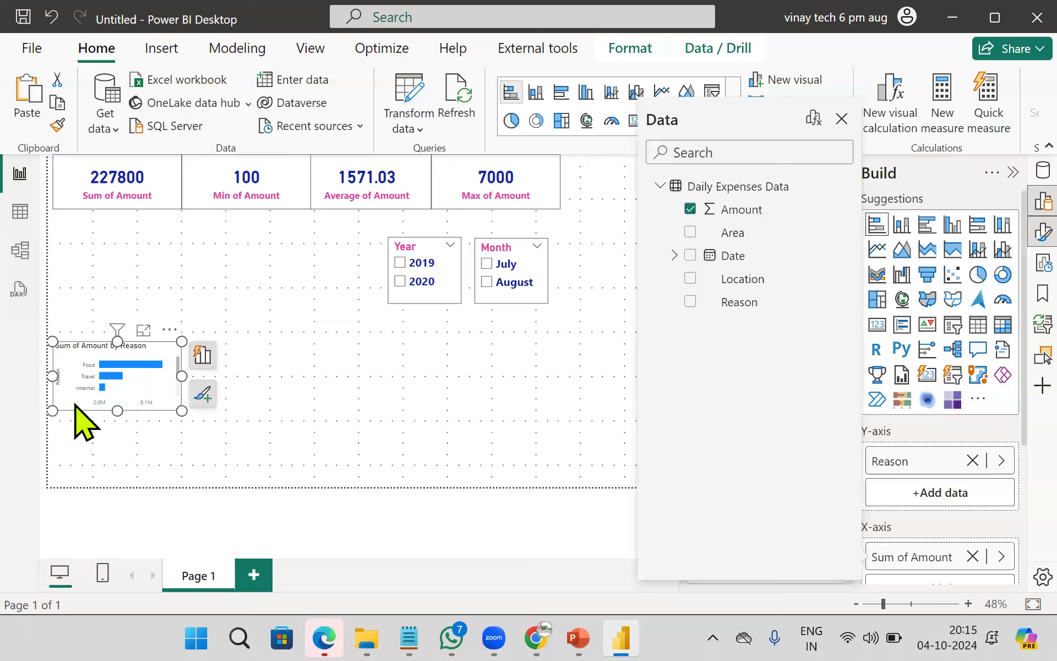
Step: Enlarge the bar chart to about 386 wide and 396 high, filling the page's lower-left area beneath the cards
{"action": "left_click", "coordinate": [166, 425]}
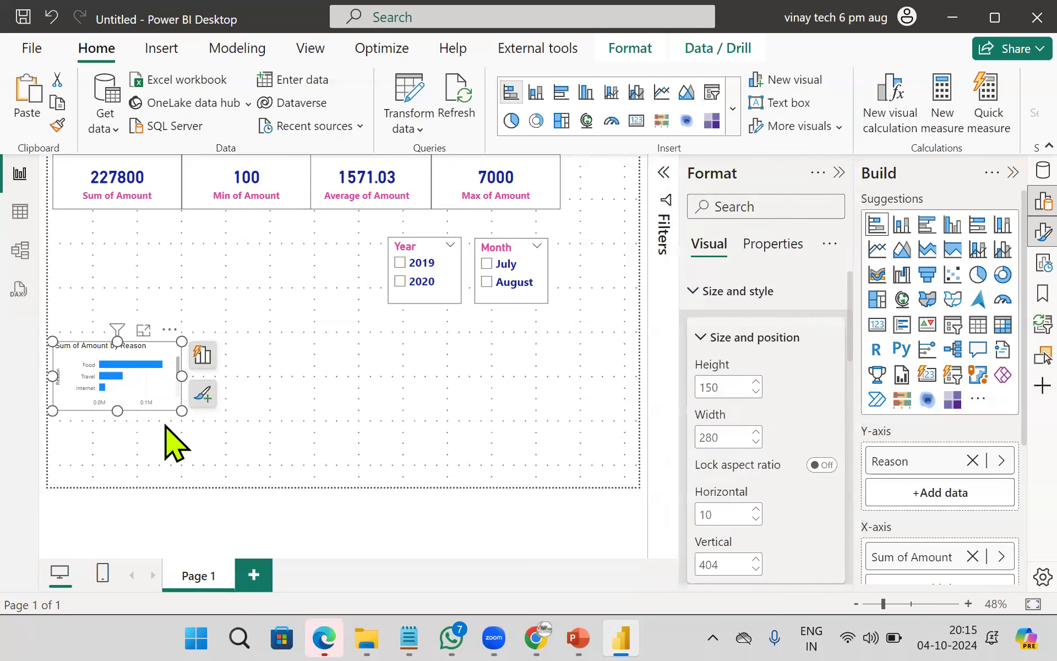
{"action": "left_click_drag", "start_coordinate": [181, 410], "coordinate": [231, 485]}
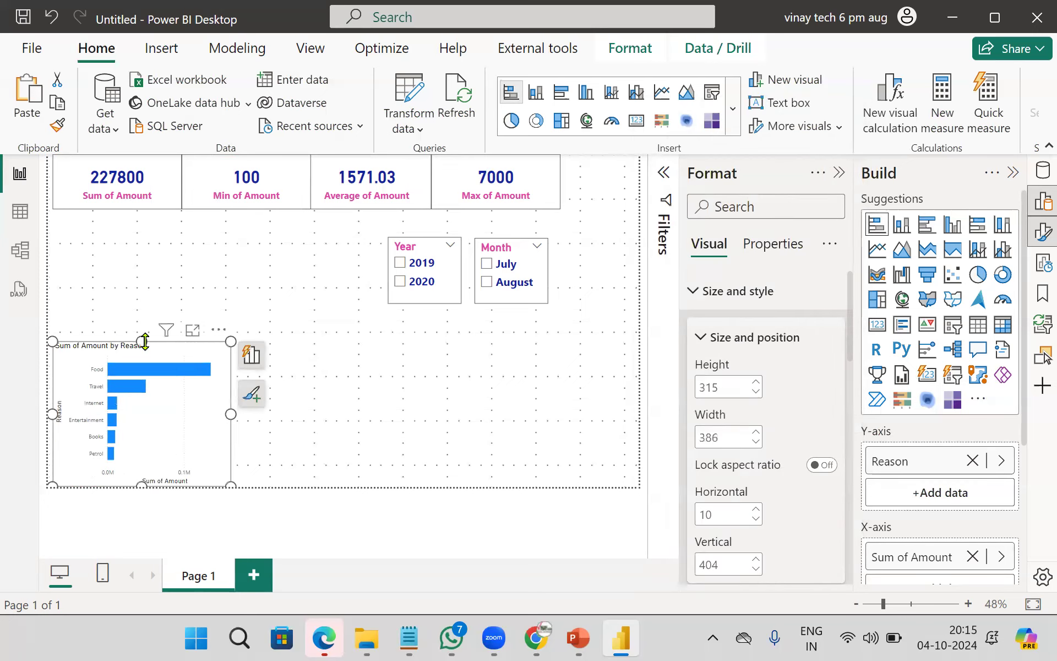
{"action": "left_click_drag", "start_coordinate": [145, 317], "coordinate": [142, 304]}
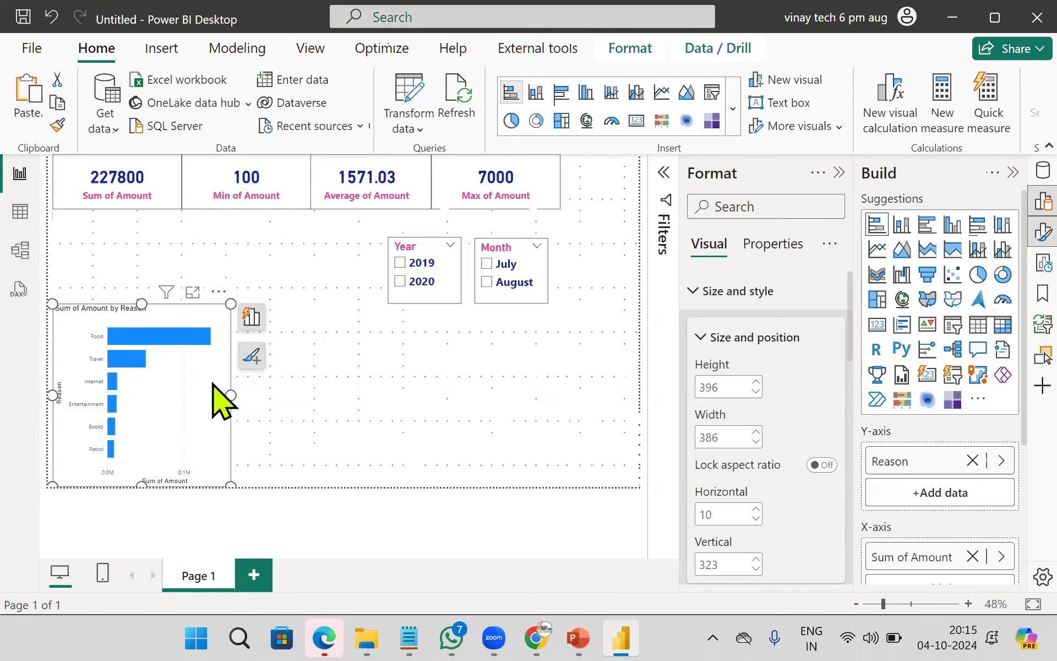
Step: Examine the amount for each reason in the bar chart's focus mode and return to the report page
{"action": "left_click", "coordinate": [193, 294]}
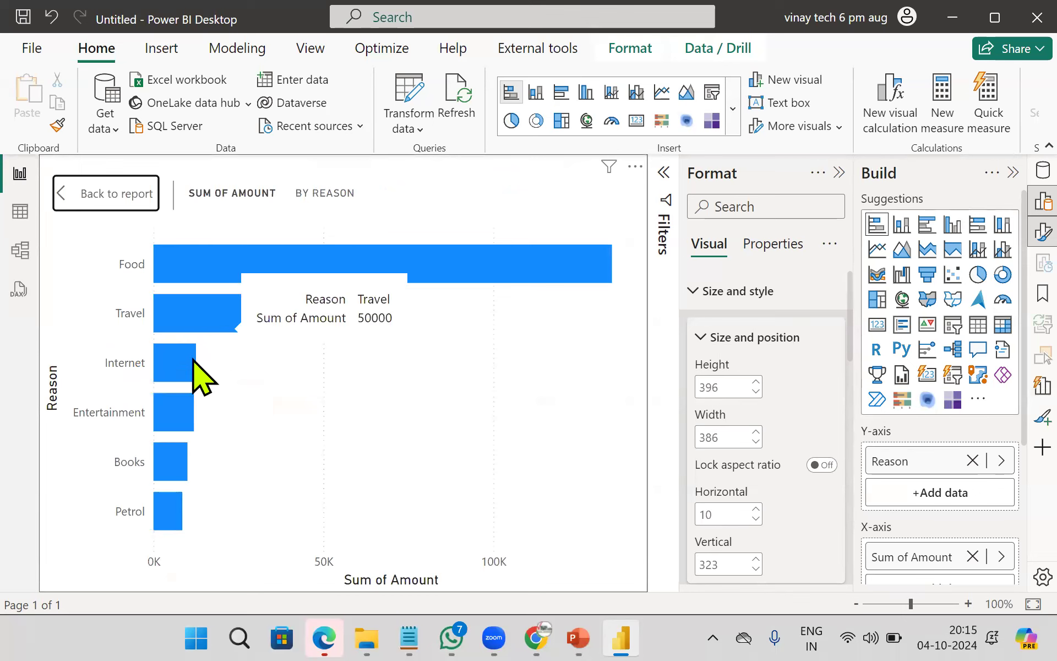
{"action": "mouse_move", "coordinate": [183, 372]}
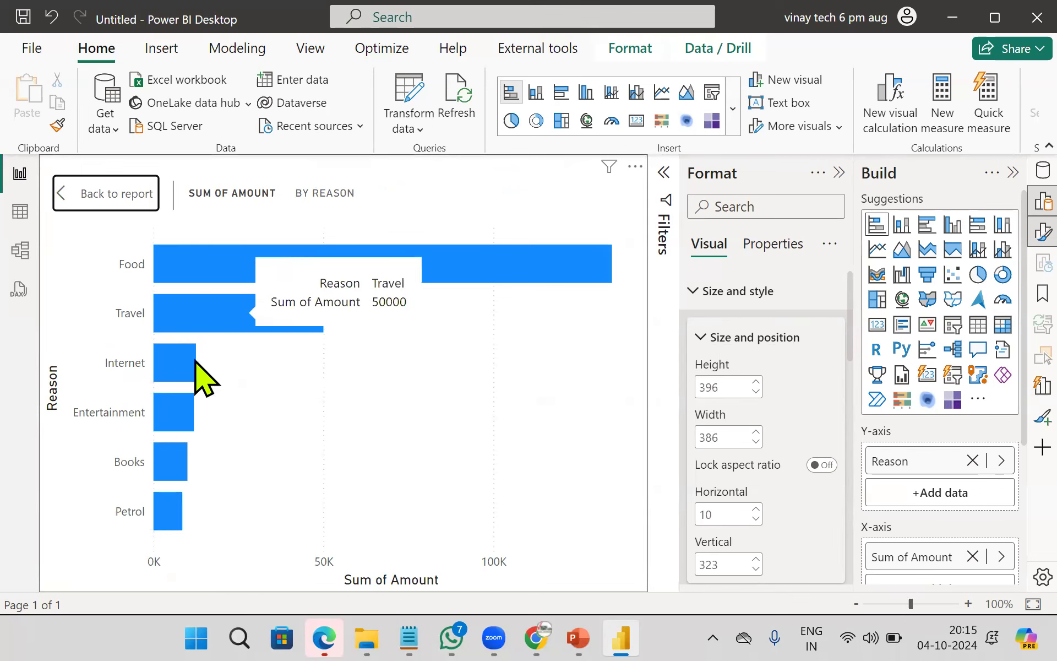
{"action": "mouse_move", "coordinate": [170, 522]}
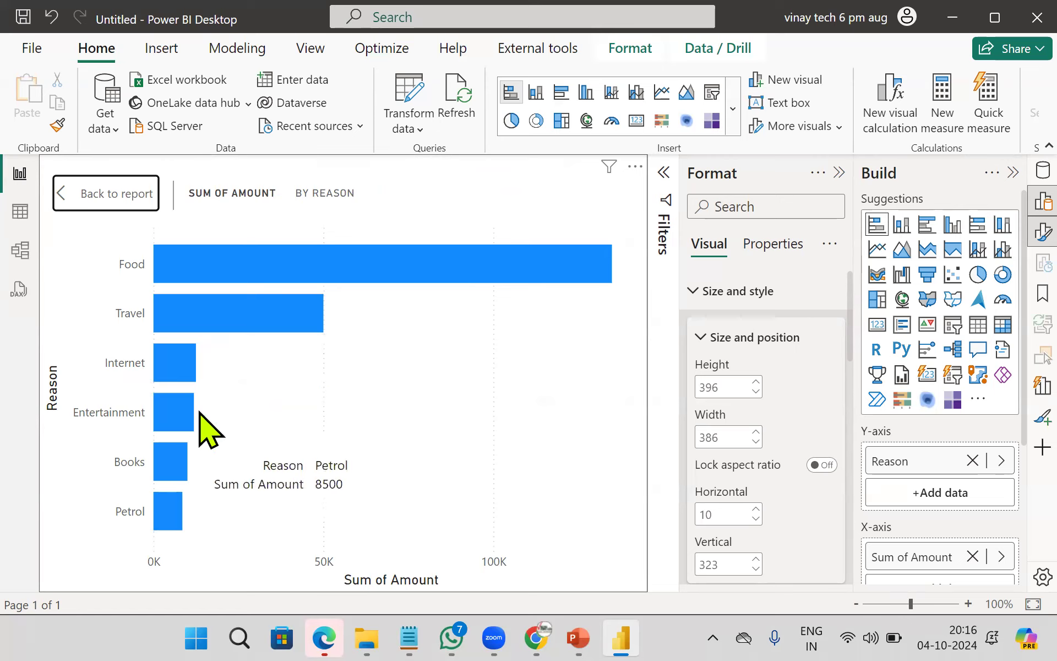
{"action": "mouse_move", "coordinate": [234, 271]}
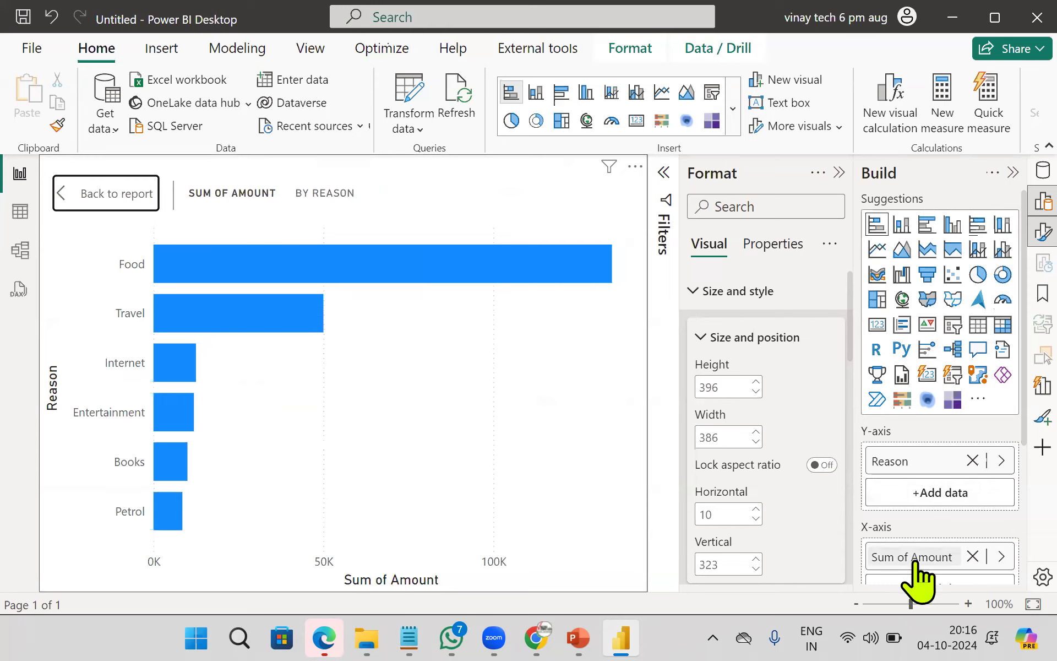
{"action": "mouse_move", "coordinate": [288, 256]}
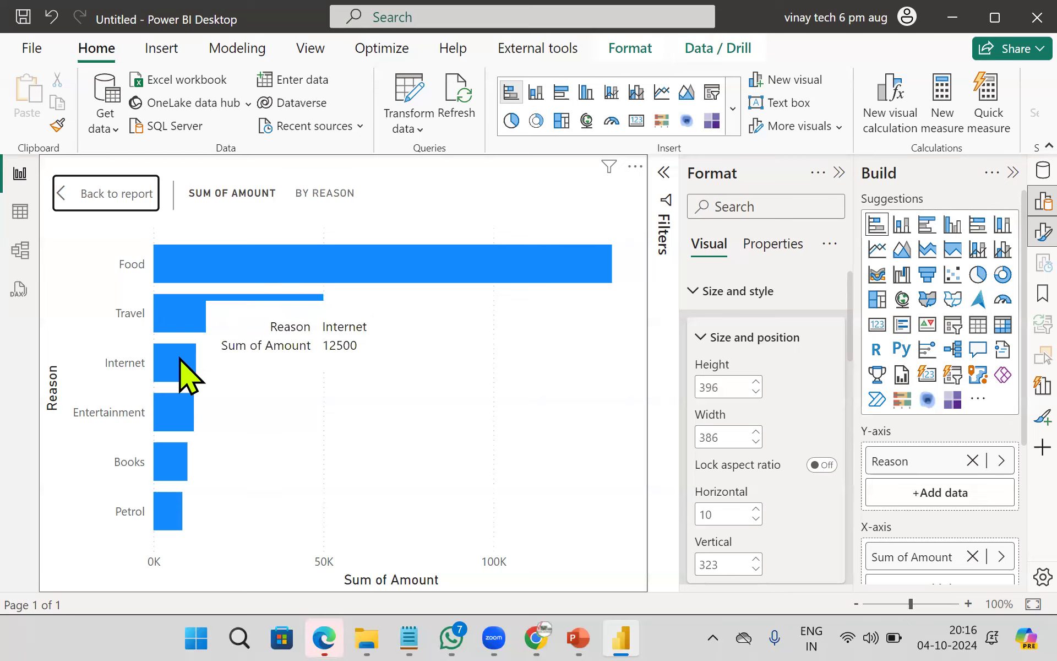
{"action": "left_click", "coordinate": [140, 193]}
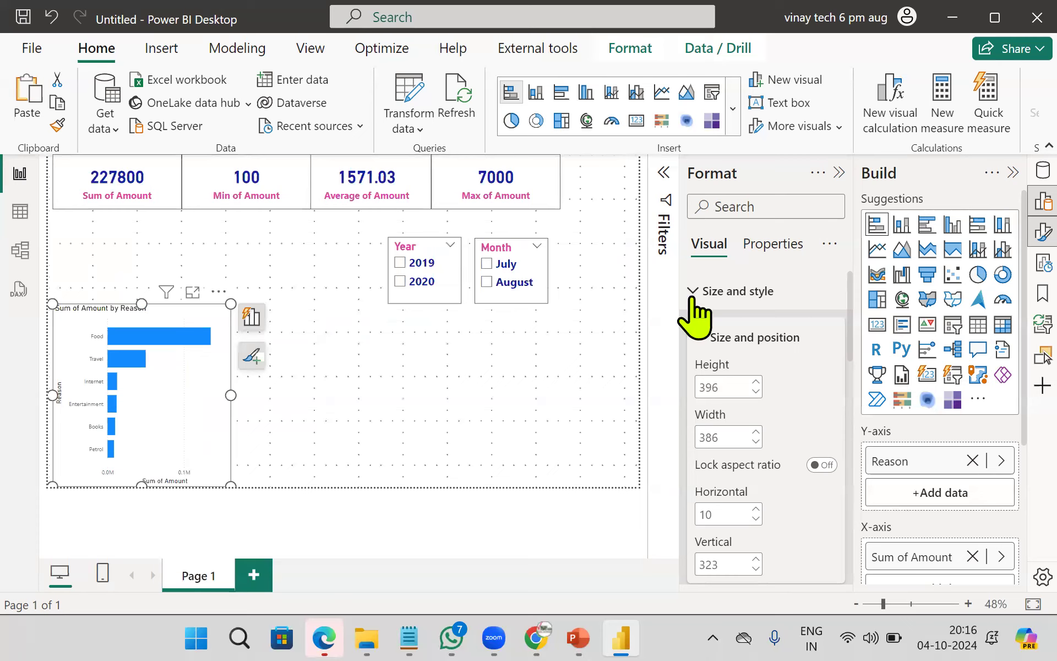
Step: Turn on the visual border of the Sum of Amount by Reason bar chart
{"action": "scroll", "coordinate": [759, 517], "scroll_direction": "down", "scroll_amount": 5}
{"action": "left_click", "coordinate": [827, 417]}
{"action": "left_click", "coordinate": [471, 412]}
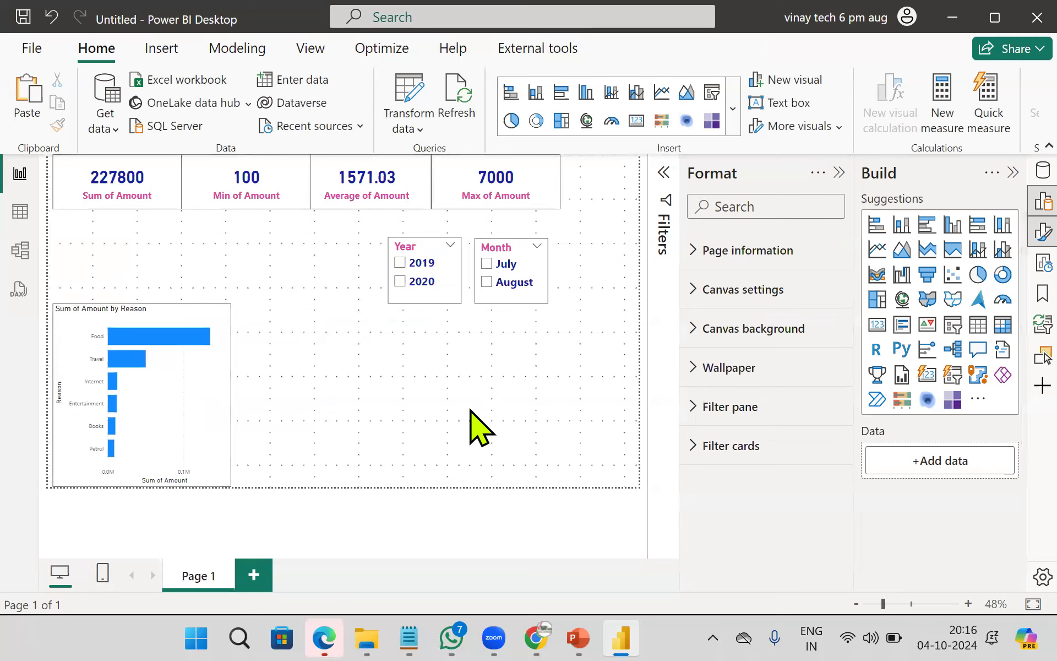
Step: Add a pie chart about 384 wide and 396 high beside the bar chart, with Location as legend and Amount as values
{"action": "left_click", "coordinate": [979, 276]}
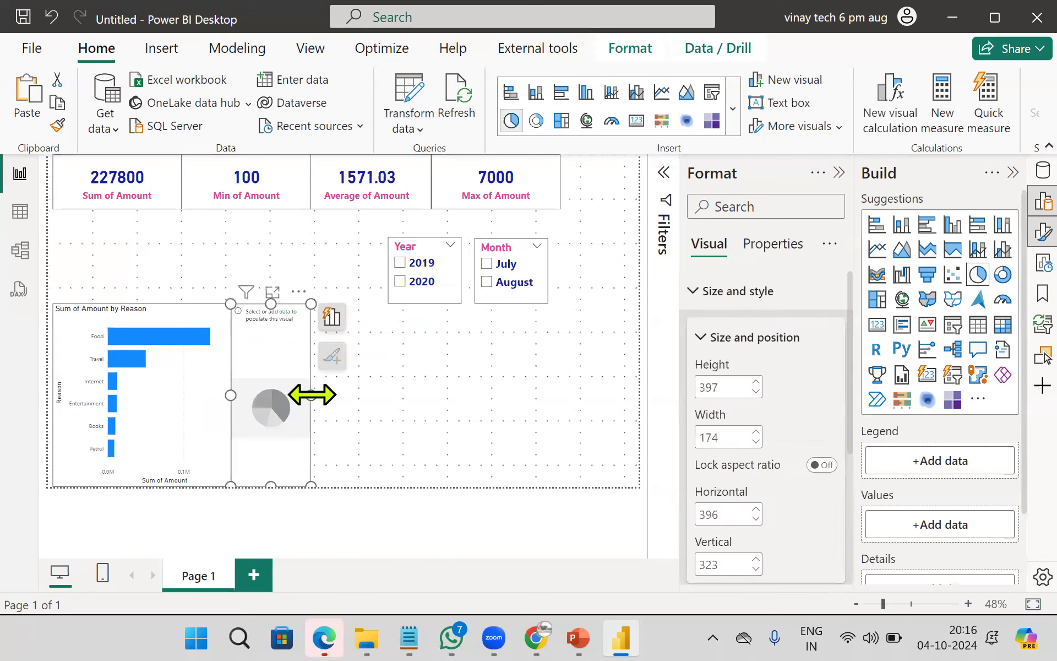
{"action": "mouse_move", "coordinate": [388, 403]}
{"action": "left_mouse_down"}
{"action": "mouse_move", "coordinate": [411, 405]}
{"action": "mouse_move", "coordinate": [408, 396]}
{"action": "left_mouse_up"}
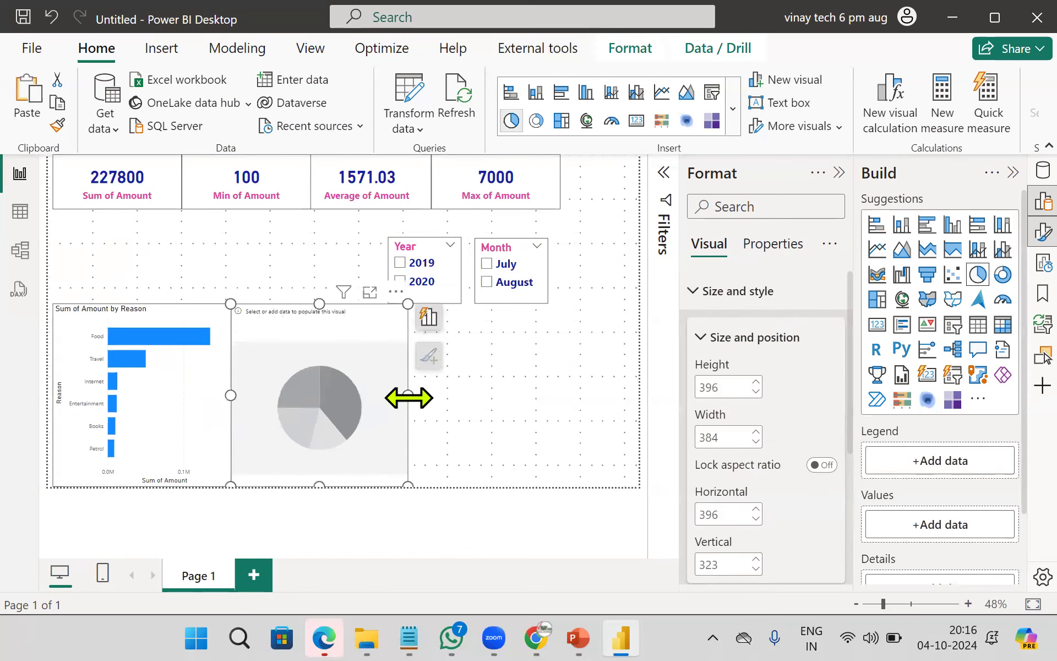
{"action": "left_click", "coordinate": [938, 461]}
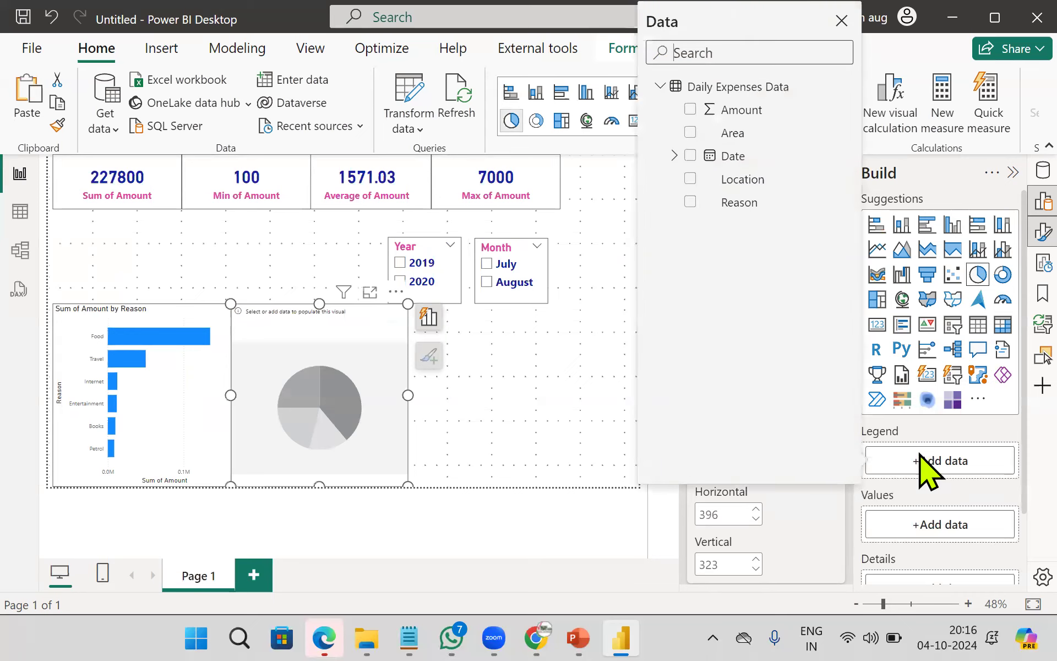
{"action": "left_click", "coordinate": [690, 179]}
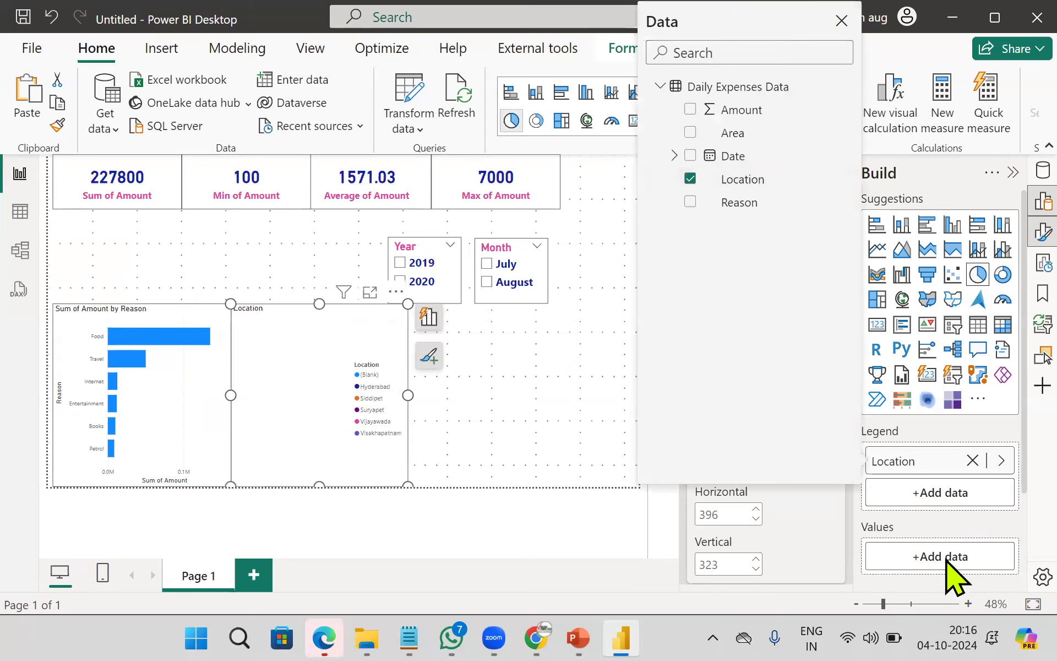
{"action": "left_click", "coordinate": [947, 558]}
{"action": "left_click", "coordinate": [690, 209]}
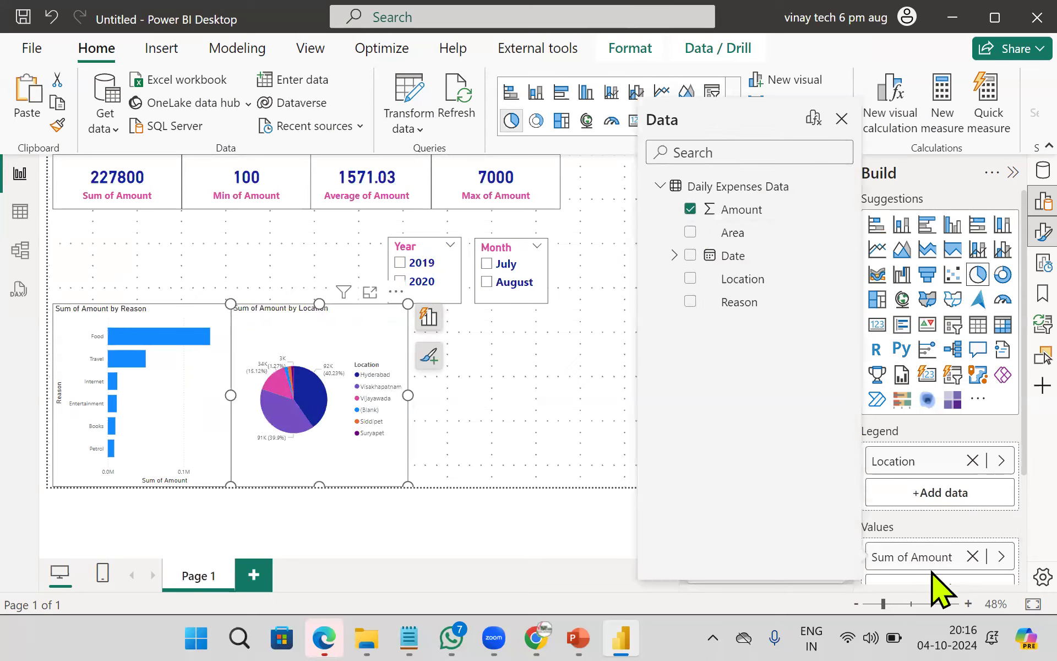
Step: Examine the amount and share of each location in the pie chart's focus mode and return to the report page
{"action": "left_click", "coordinate": [372, 294]}
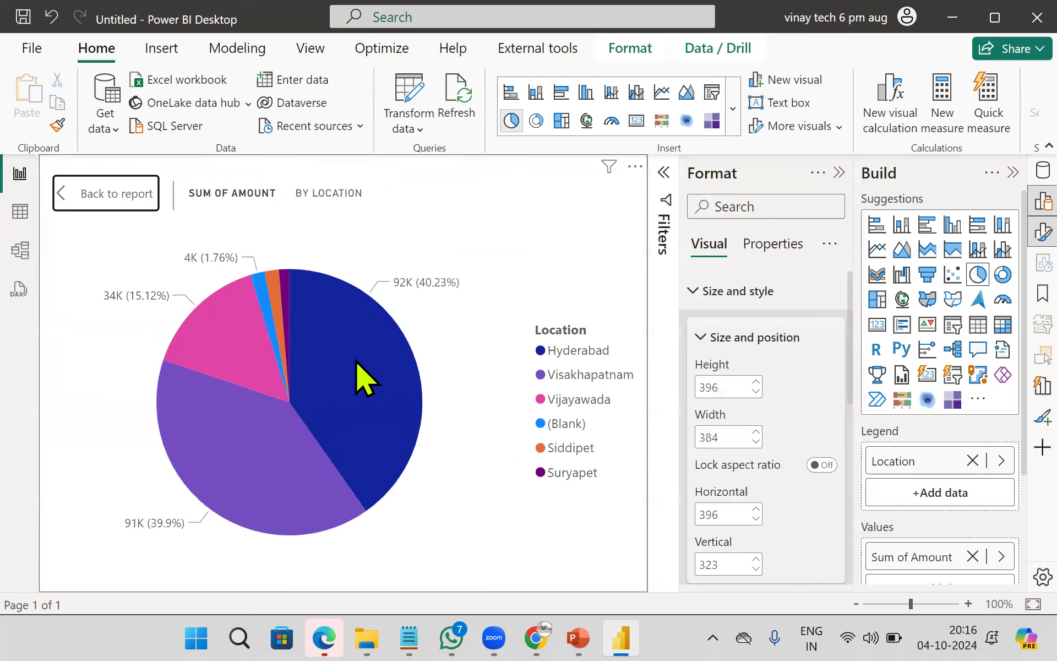
{"action": "mouse_move", "coordinate": [356, 363]}
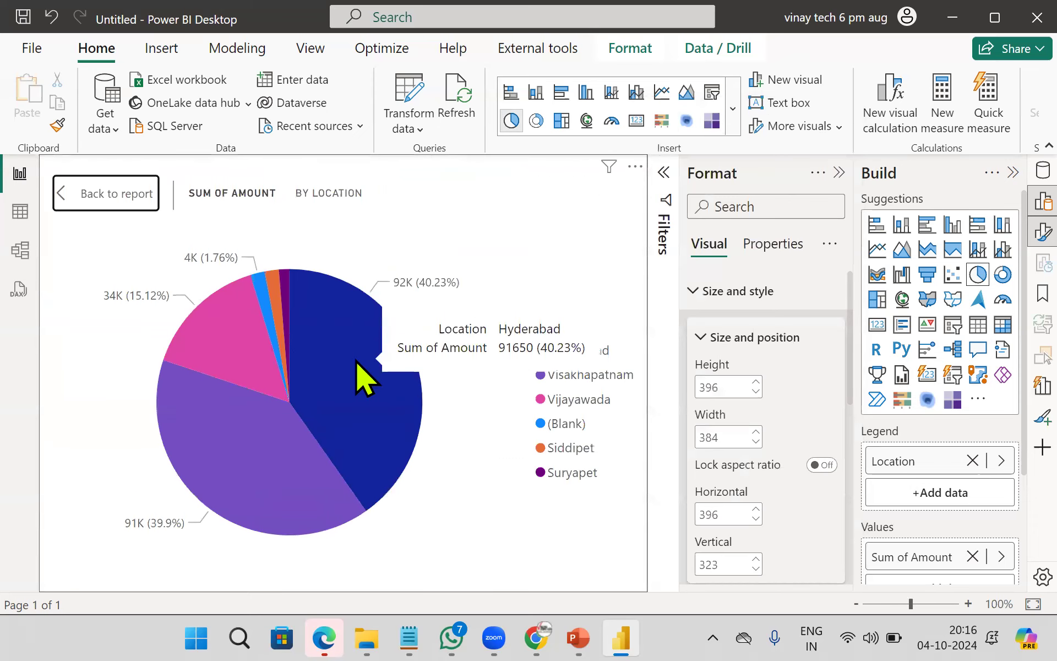
{"action": "mouse_move", "coordinate": [257, 464]}
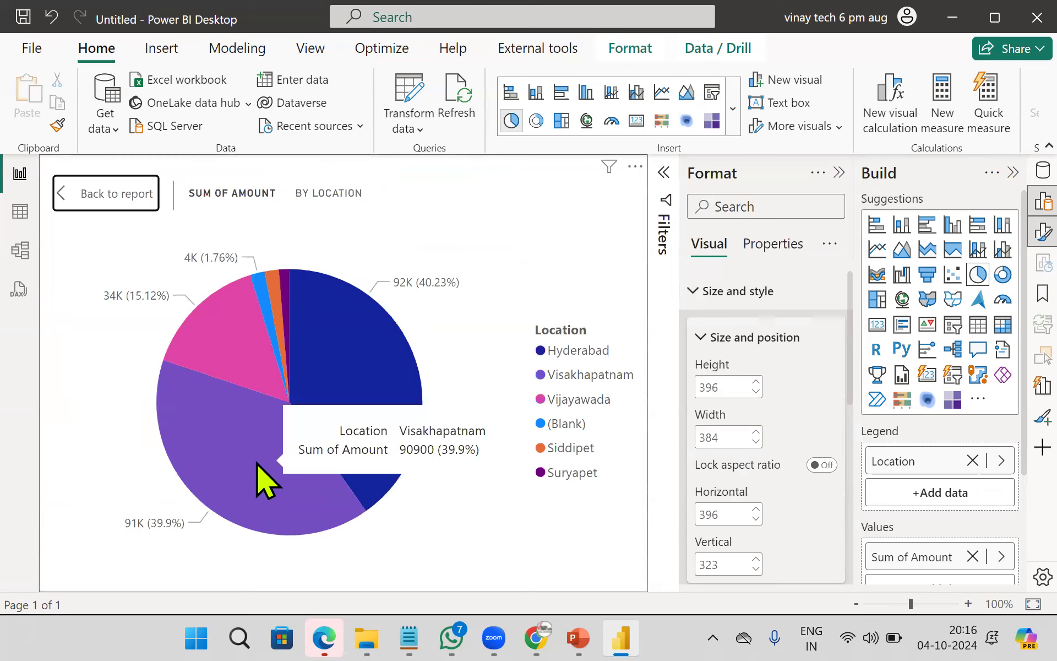
{"action": "mouse_move", "coordinate": [229, 353]}
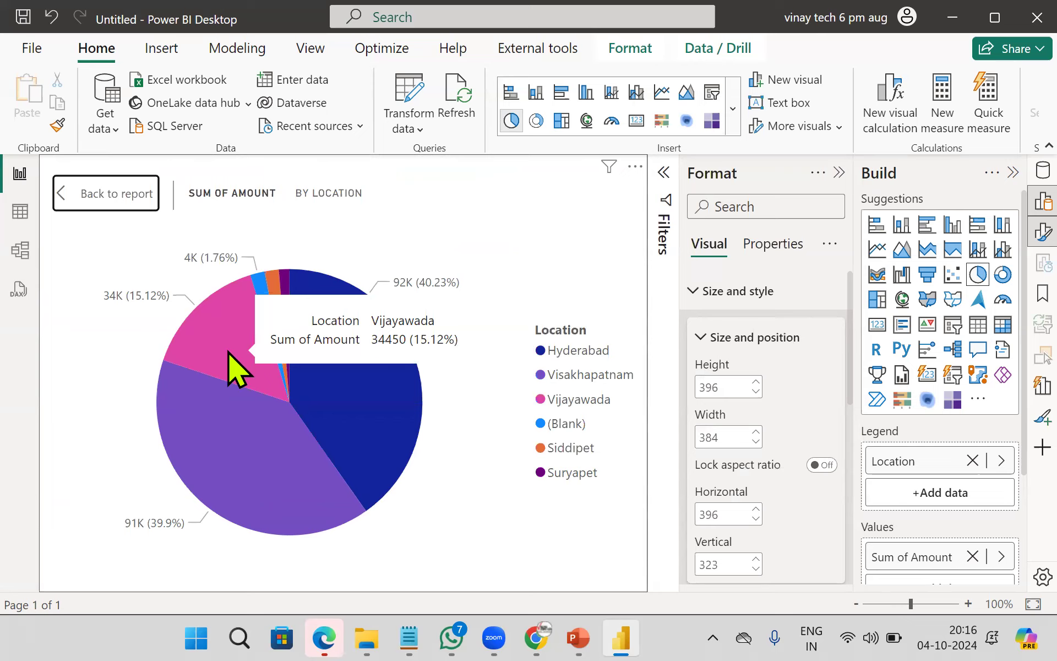
{"action": "mouse_move", "coordinate": [273, 321]}
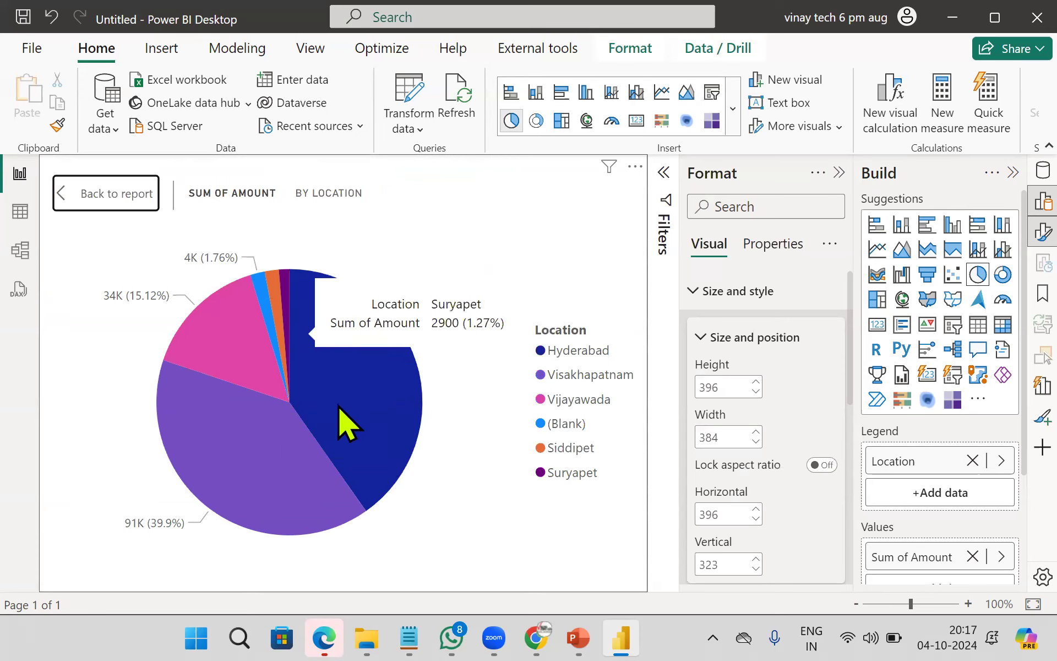
{"action": "left_click", "coordinate": [132, 201]}
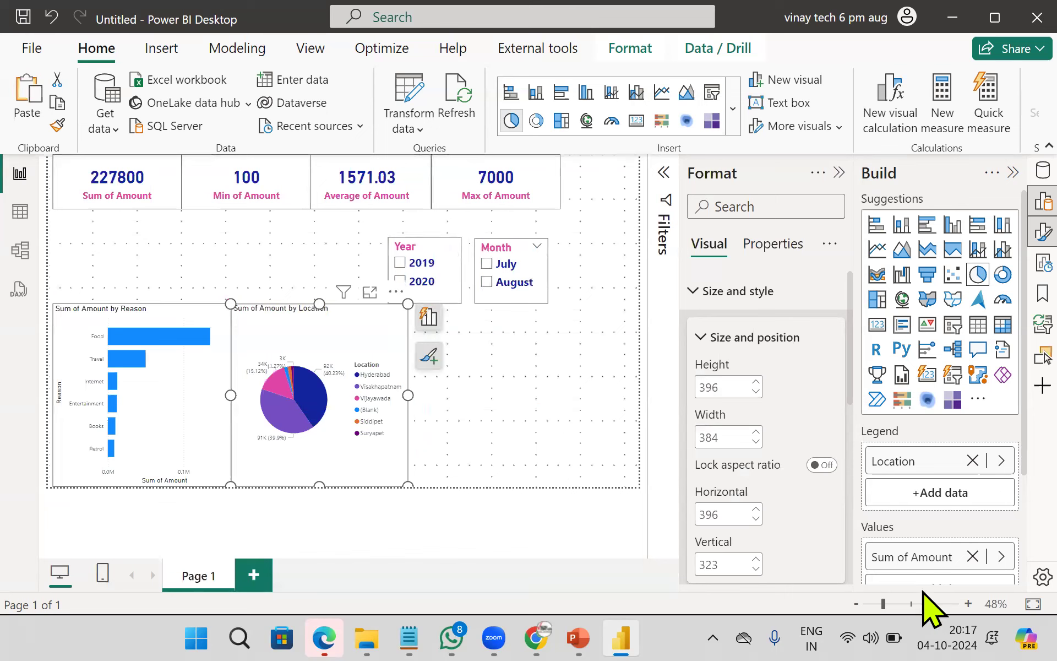
Step: Turn on the visual border of the Sum of Amount by Location pie chart
{"action": "scroll", "coordinate": [818, 479], "scroll_direction": "down", "scroll_amount": 5}
{"action": "left_click", "coordinate": [828, 414]}
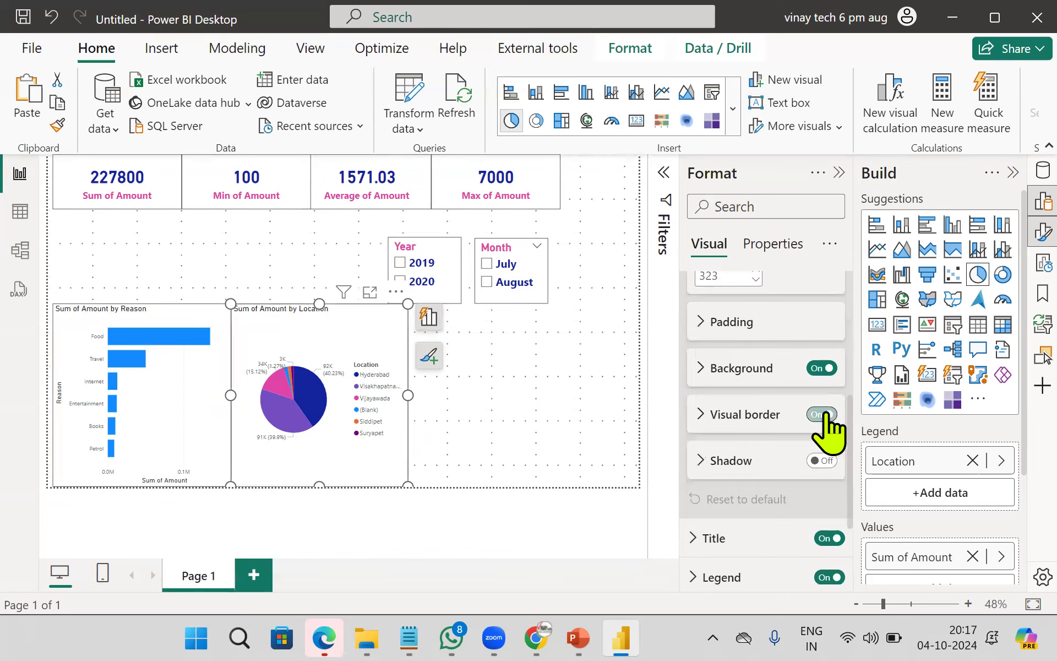
{"action": "left_click", "coordinate": [451, 398]}
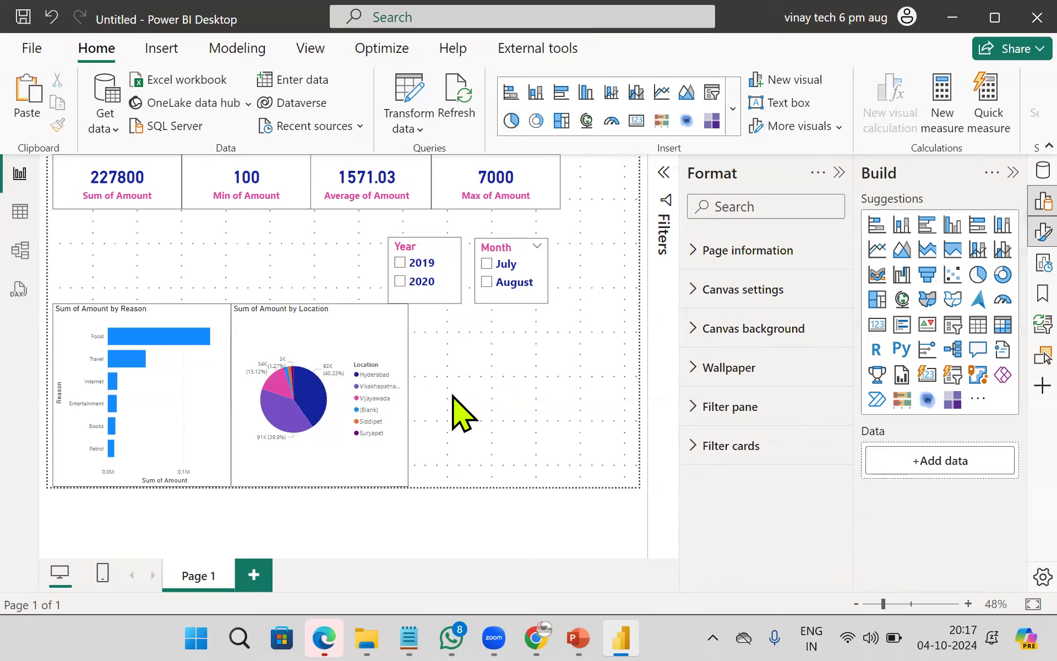
Step: Add a map visual beside the pie chart and widen it to about 473, filling the rest of the row
{"action": "left_click", "coordinate": [903, 302]}
{"action": "left_click_drag", "start_coordinate": [472, 395], "coordinate": [410, 402]}
{"action": "left_click_drag", "start_coordinate": [545, 392], "coordinate": [622, 391]}
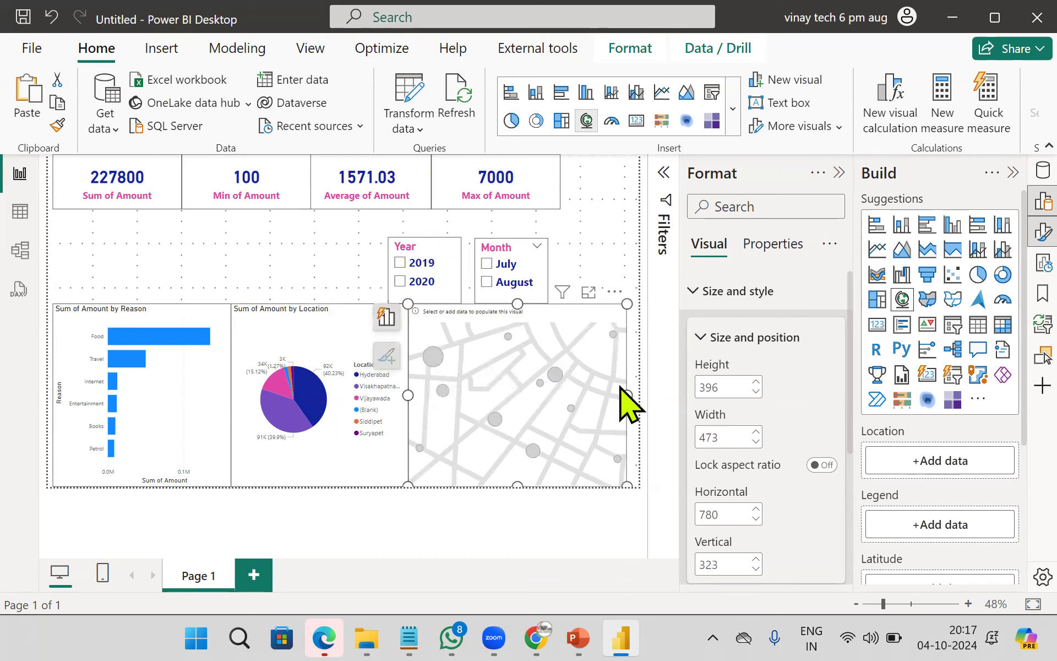
Step: Assign Location to the map's location field and Amount to its bubble size
{"action": "left_click", "coordinate": [931, 465]}
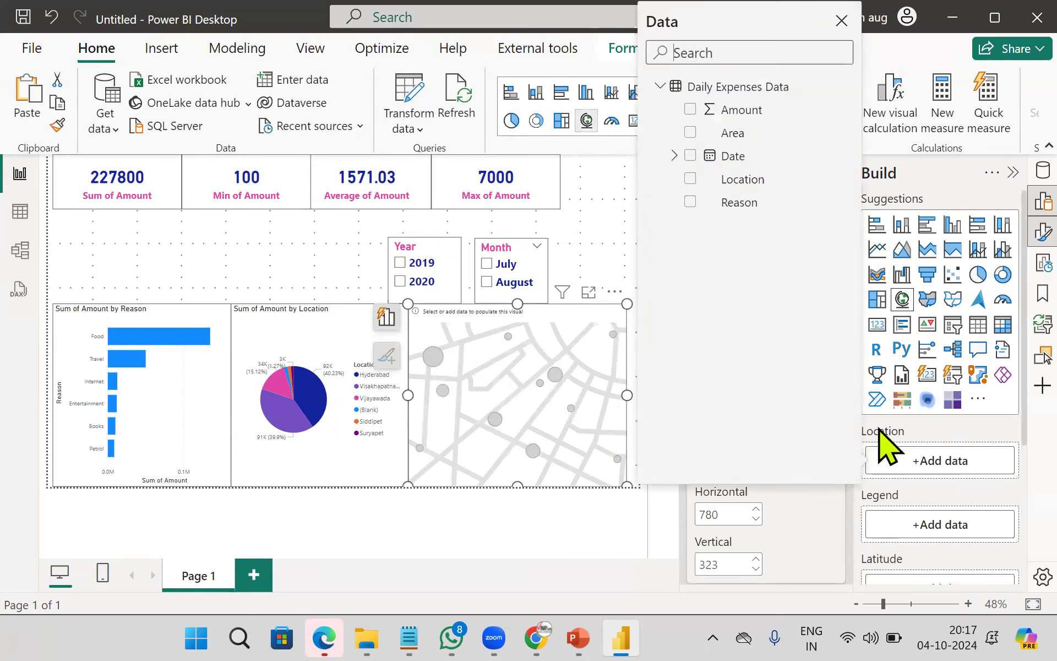
{"action": "left_click", "coordinate": [690, 179]}
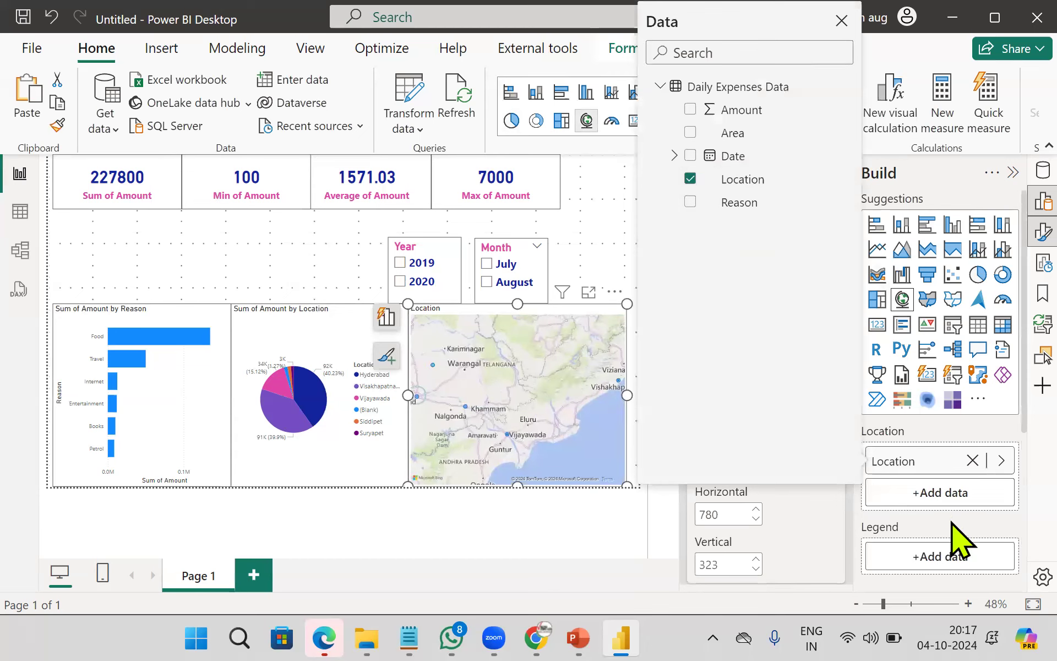
{"action": "scroll", "coordinate": [956, 538], "scroll_direction": "down", "scroll_amount": 5}
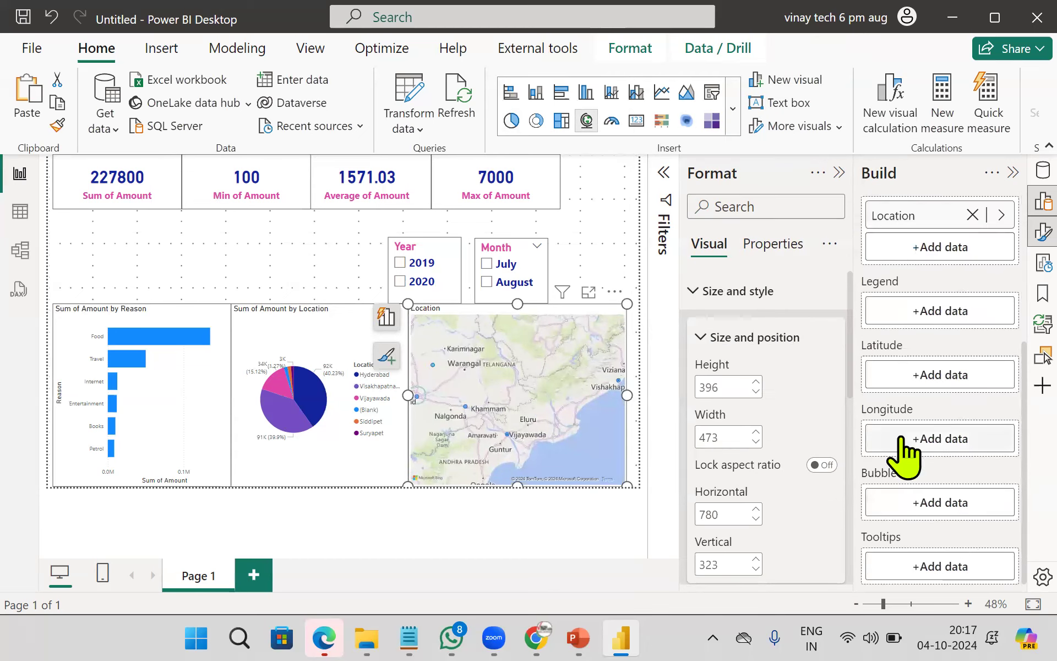
{"action": "left_click", "coordinate": [930, 503]}
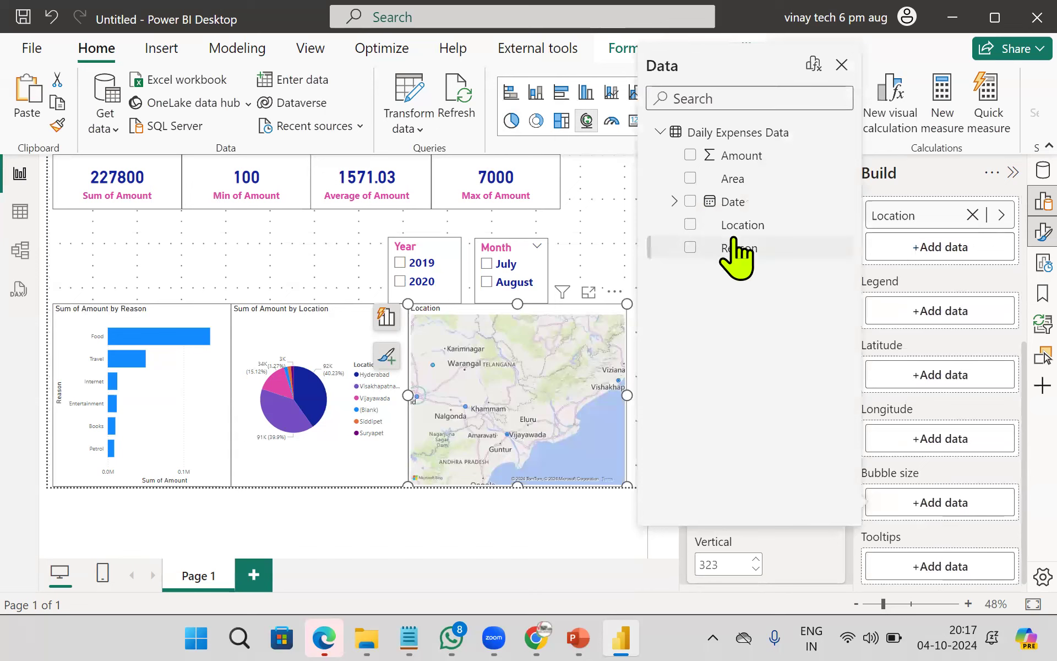
{"action": "left_click", "coordinate": [690, 156]}
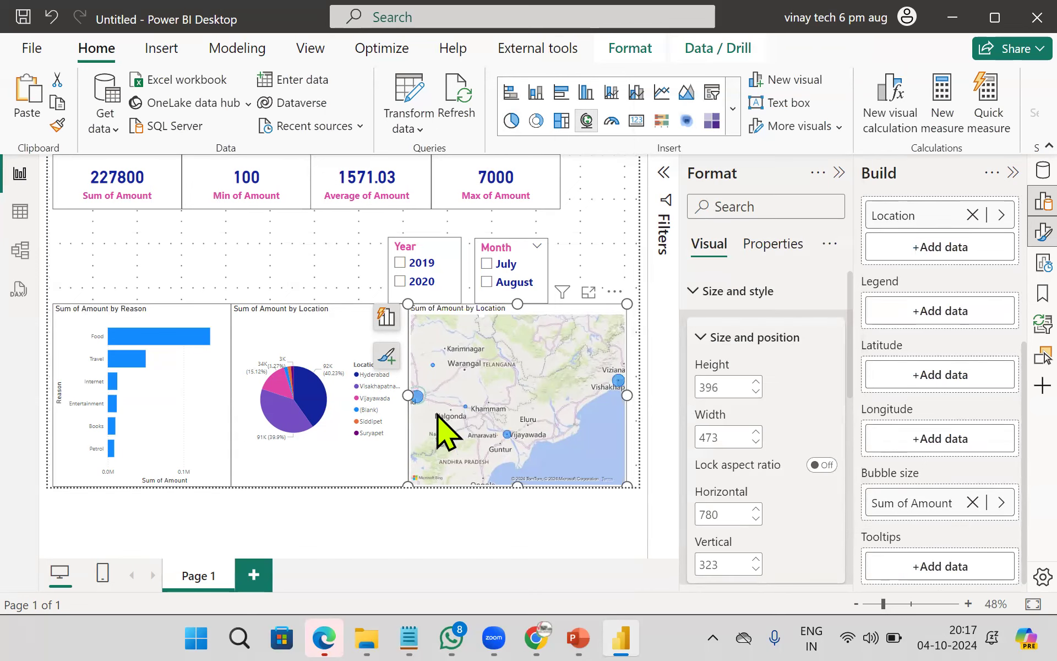
Step: Examine the amount bubbles for each city in the map's focus mode at several zoom levels and return to the report page
{"action": "mouse_move", "coordinate": [420, 402]}
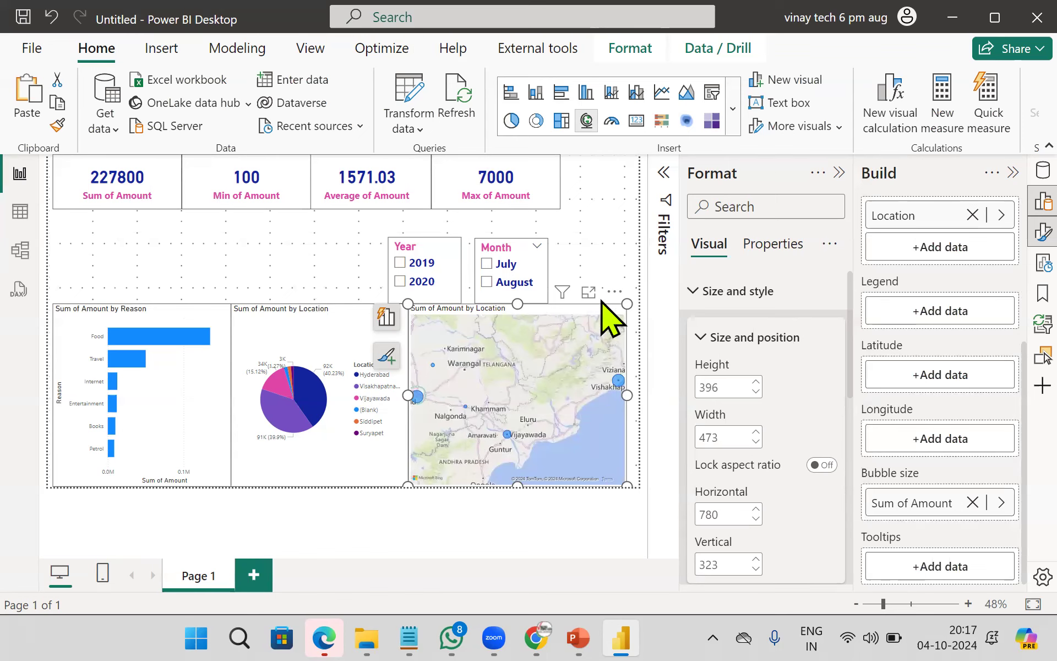
{"action": "left_click", "coordinate": [589, 292]}
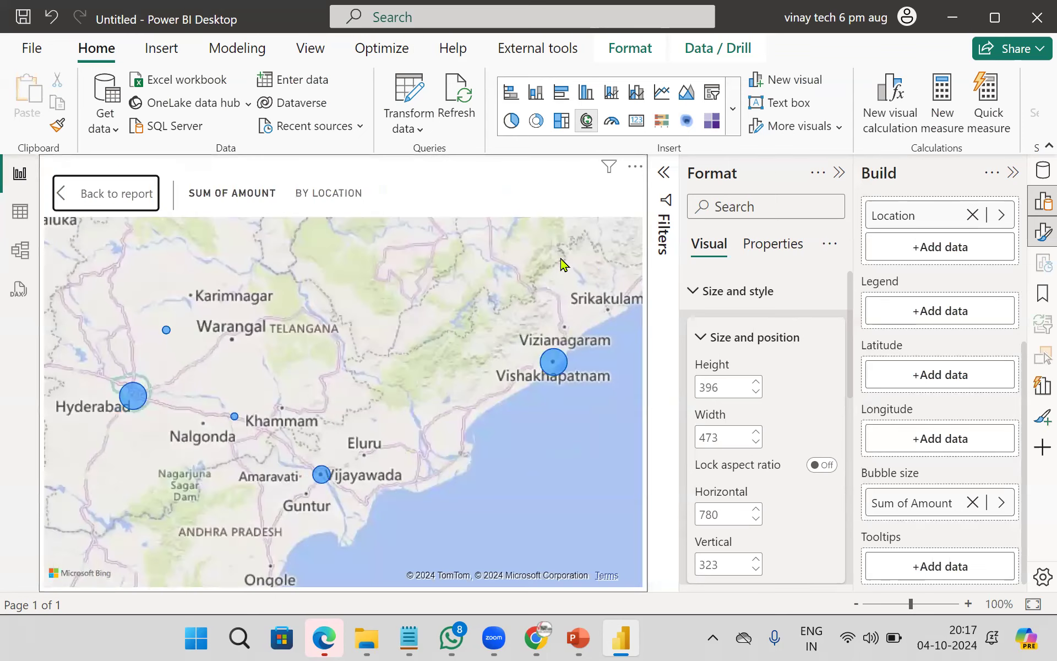
{"action": "mouse_move", "coordinate": [141, 406]}
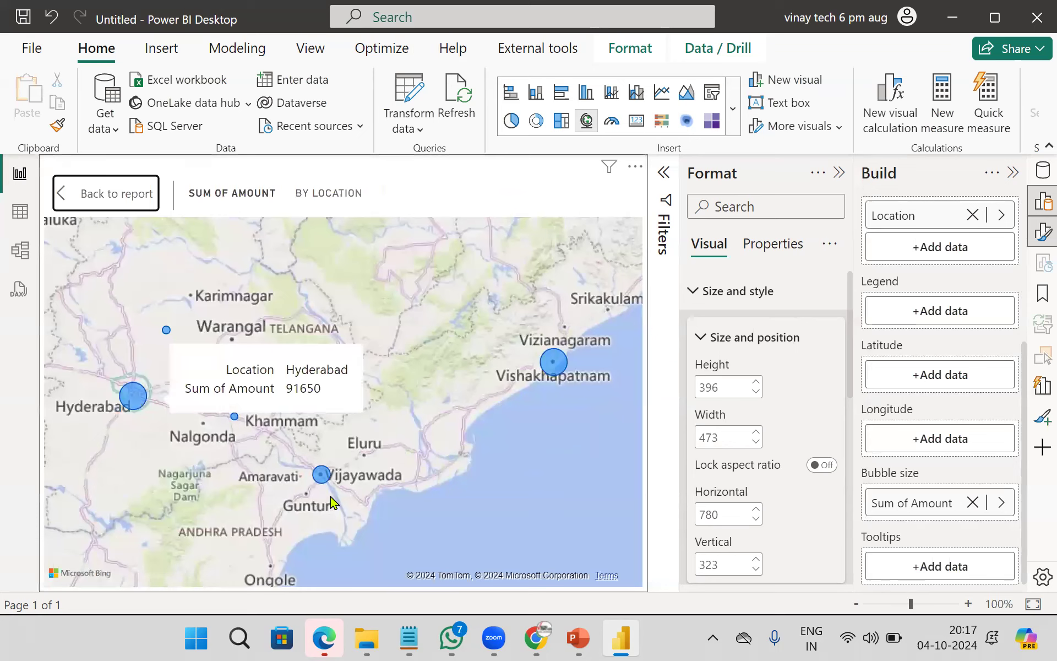
{"action": "mouse_move", "coordinate": [322, 475]}
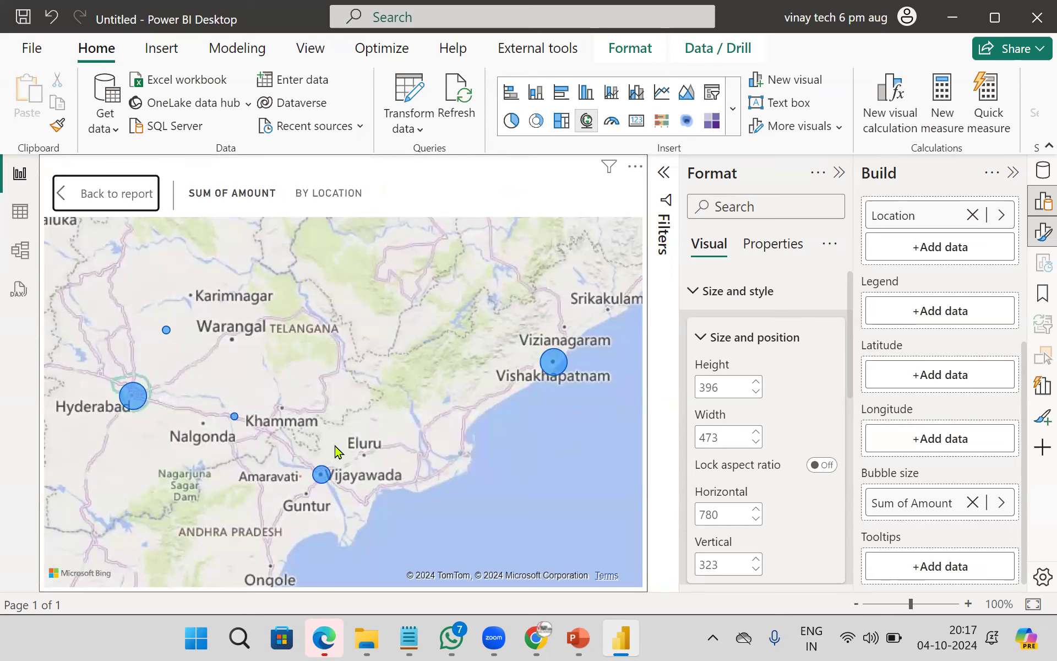
{"action": "scroll", "coordinate": [355, 447], "scroll_direction": "down", "scroll_amount": 4}
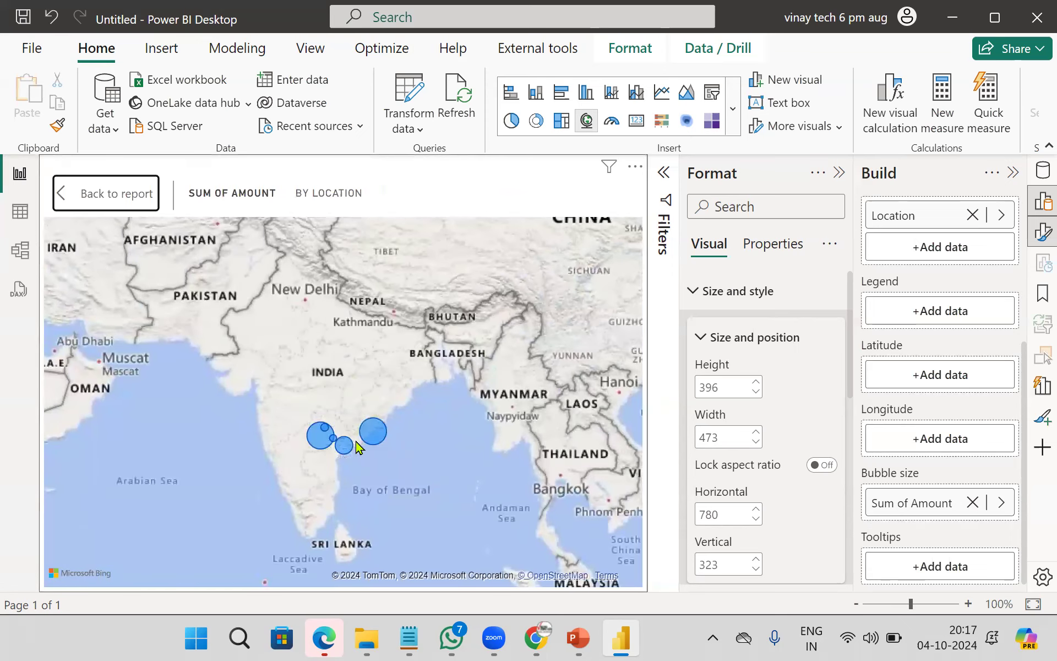
{"action": "scroll", "coordinate": [356, 447], "scroll_direction": "up", "scroll_amount": 4}
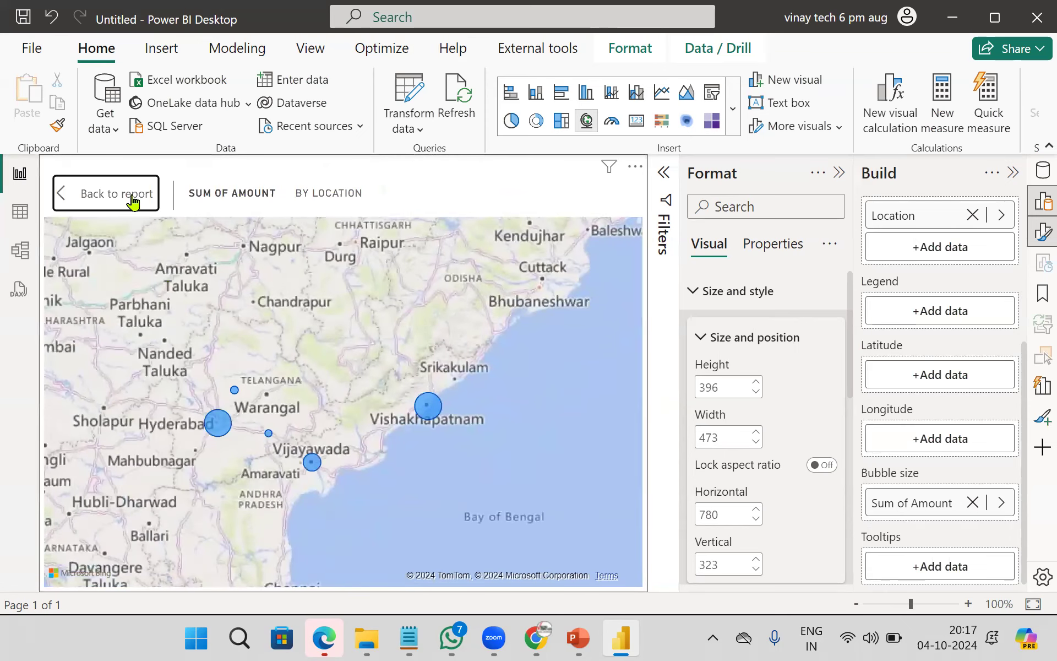
{"action": "key", "text": "Escape"}
Step: Check how the year 2019, the month July and the map's Visakhapatnam bubble filter the visuals, clearing every selection
{"action": "left_click", "coordinate": [406, 263]}
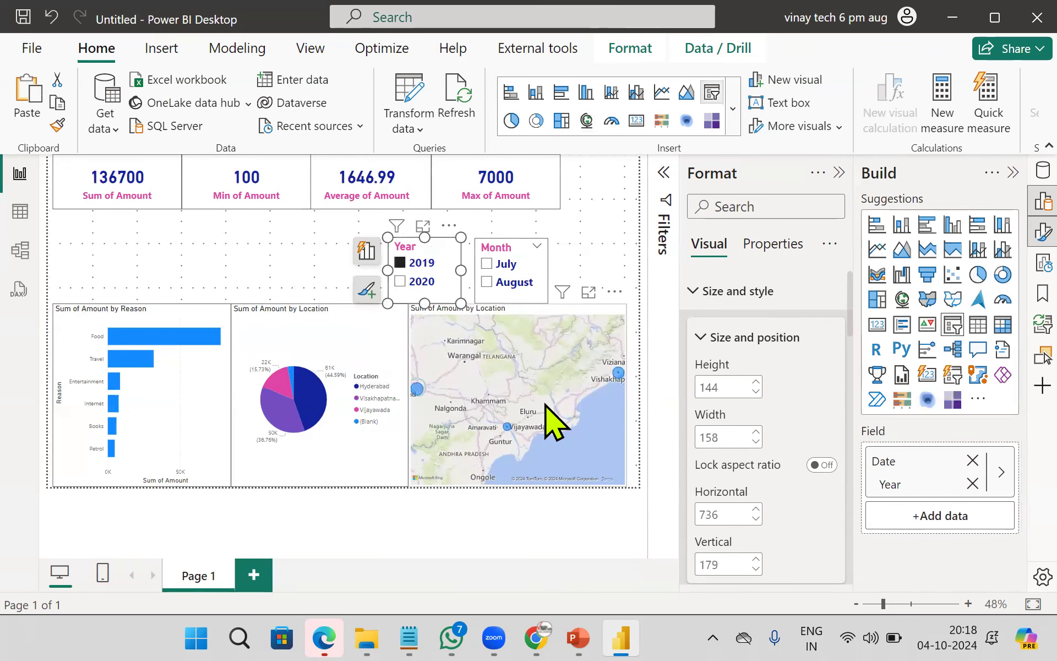
{"action": "mouse_move", "coordinate": [300, 415]}
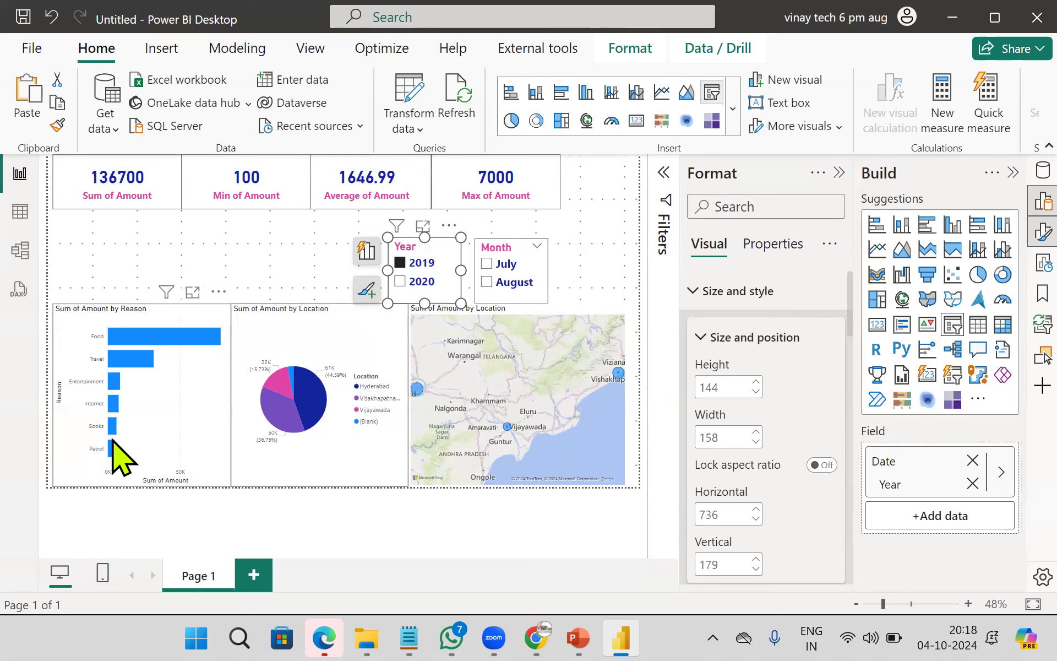
{"action": "left_click", "coordinate": [487, 265]}
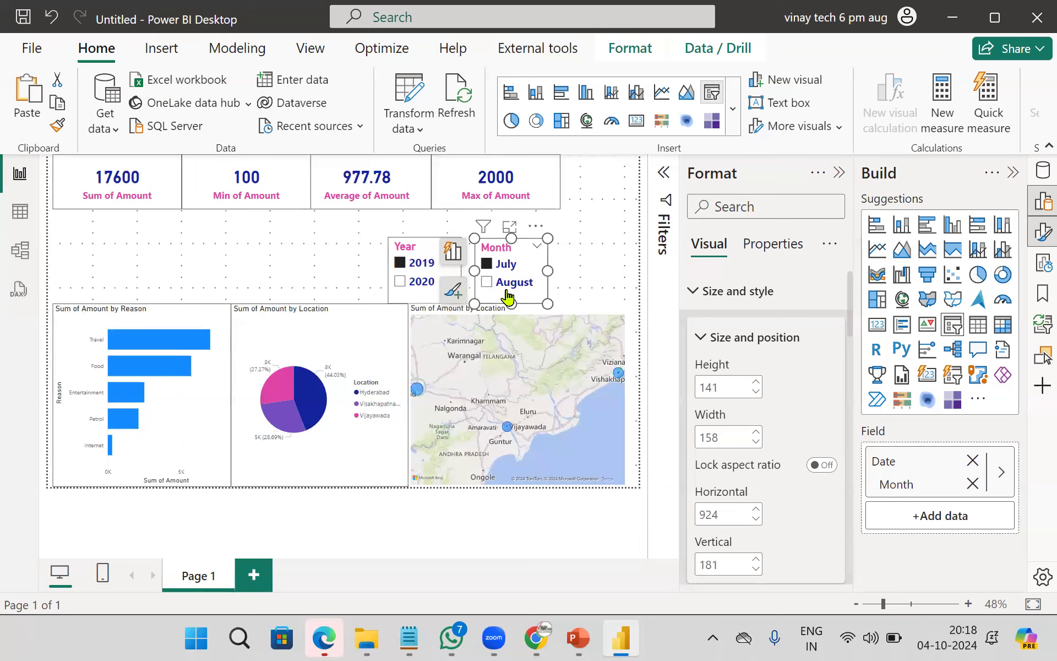
{"action": "left_click", "coordinate": [489, 264]}
{"action": "left_click", "coordinate": [411, 263]}
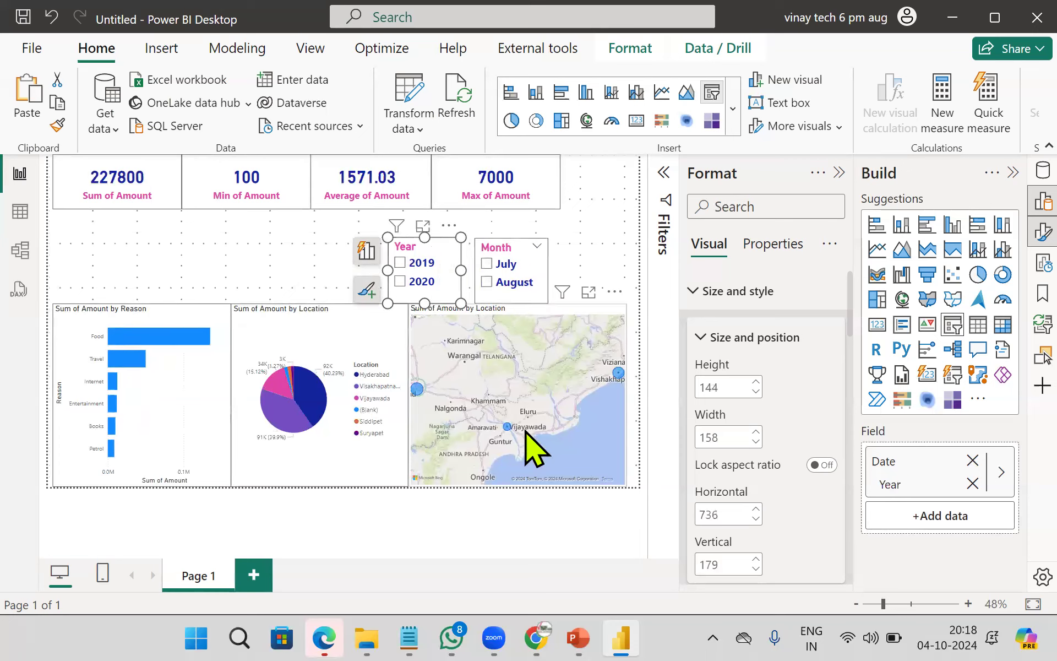
{"action": "left_click", "coordinate": [616, 383]}
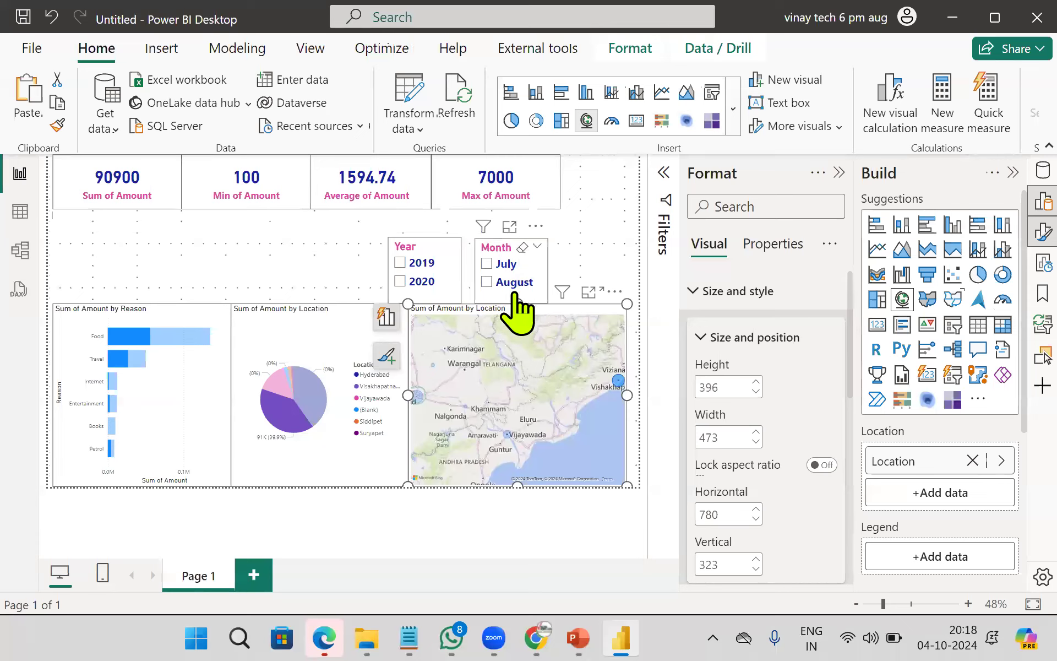
{"action": "left_click", "coordinate": [621, 383]}
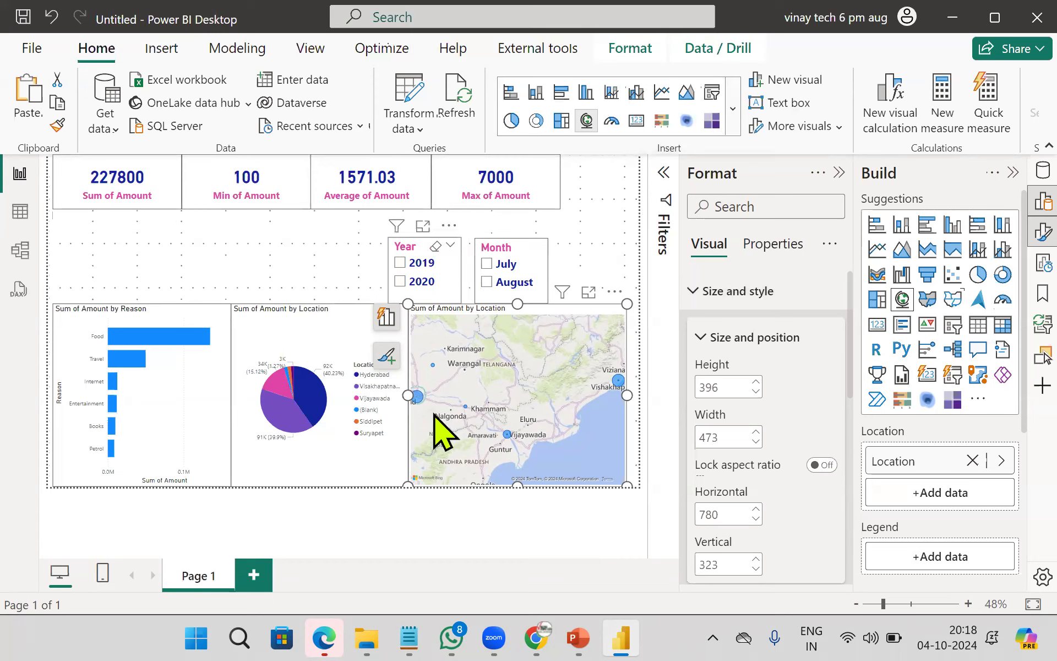
Step: Begin saving the untitled report to a file
{"action": "left_click", "coordinate": [31, 49]}
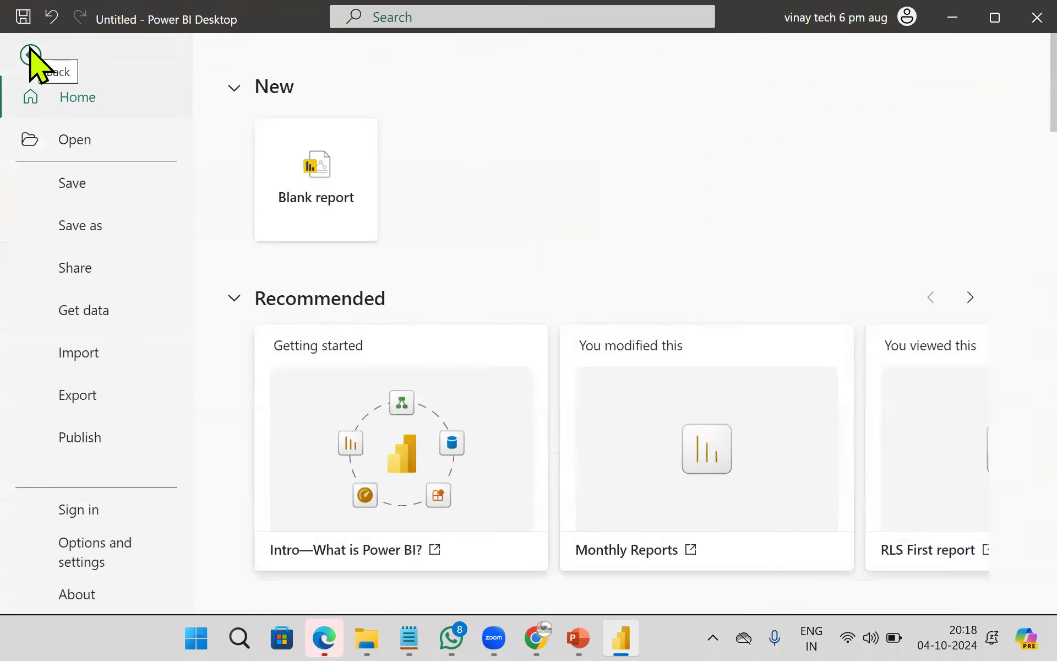
{"action": "key", "text": "Escape"}
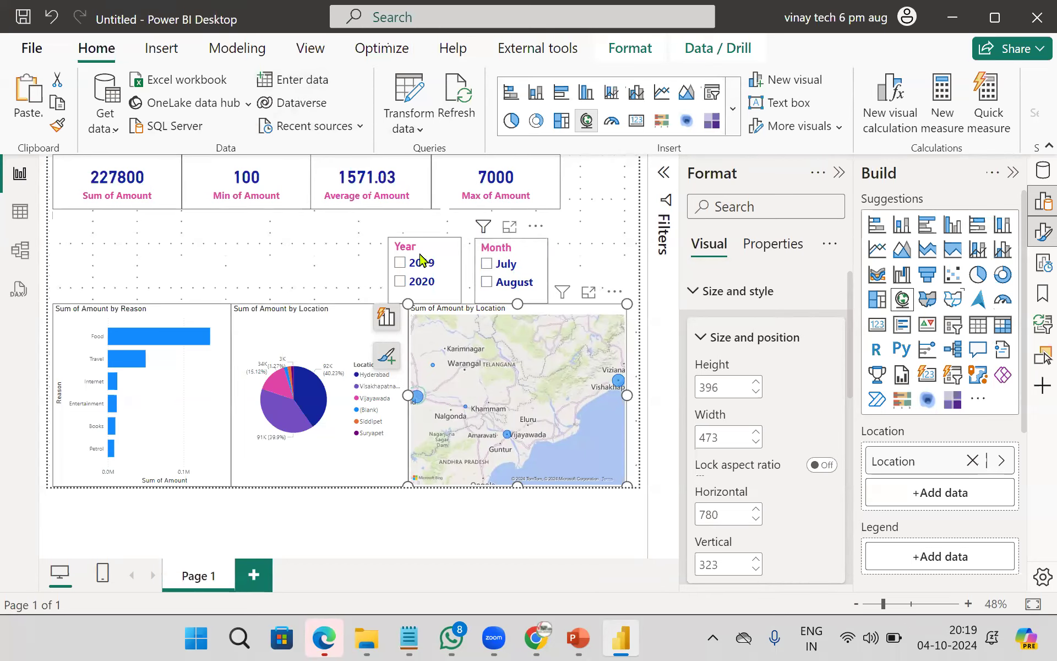
{"action": "key", "text": "ctrl+s"}
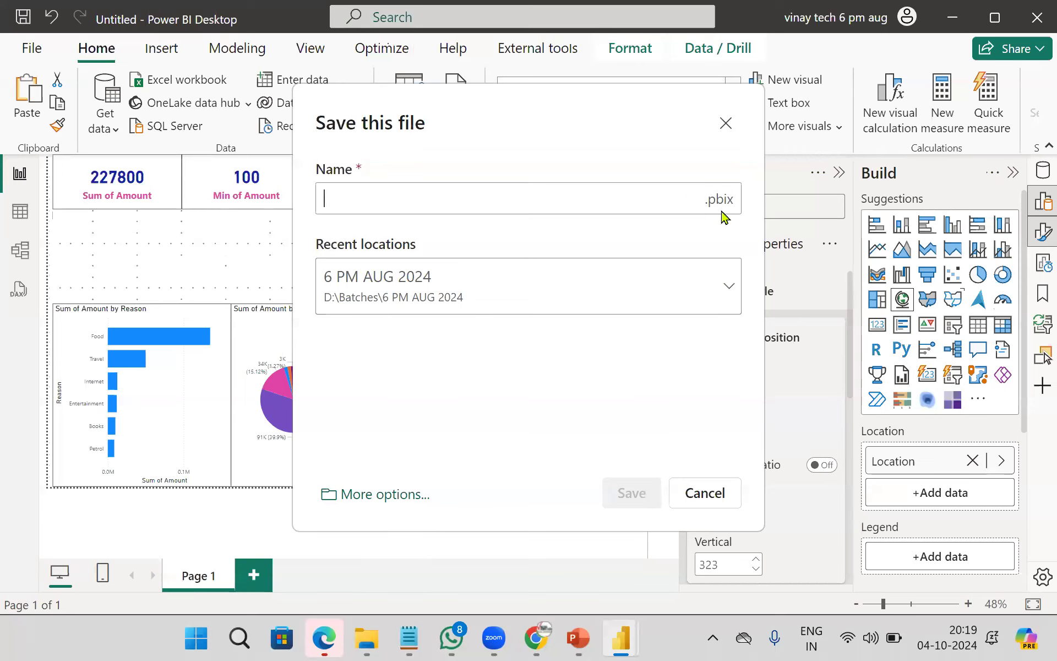
{"action": "key", "text": "ctrl+2"}
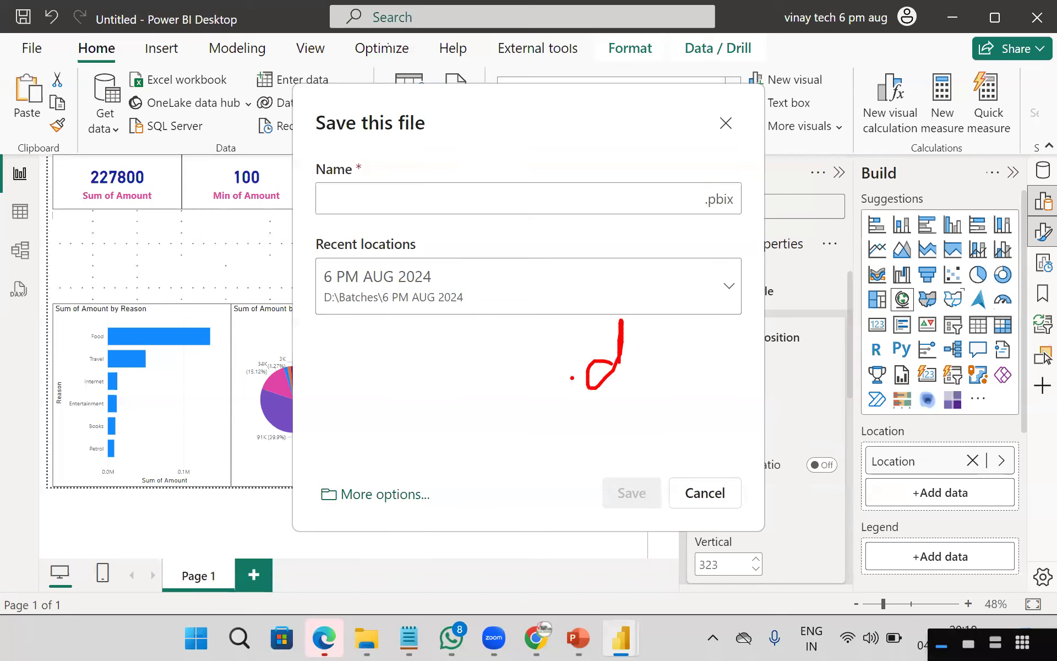
{"action": "left_click_drag", "start_coordinate": [696, 340], "coordinate": [756, 381]}
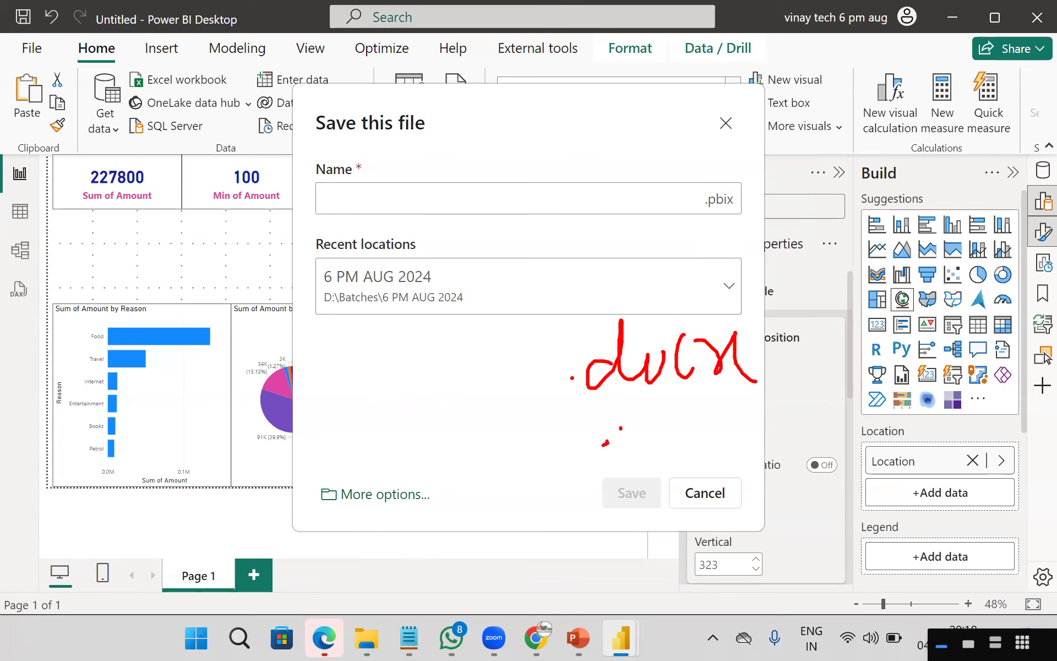
{"action": "left_click_drag", "start_coordinate": [641, 440], "coordinate": [715, 424]}
{"action": "left_click_drag", "start_coordinate": [728, 395], "coordinate": [717, 417]}
{"action": "left_click_drag", "start_coordinate": [742, 420], "coordinate": [758, 429]}
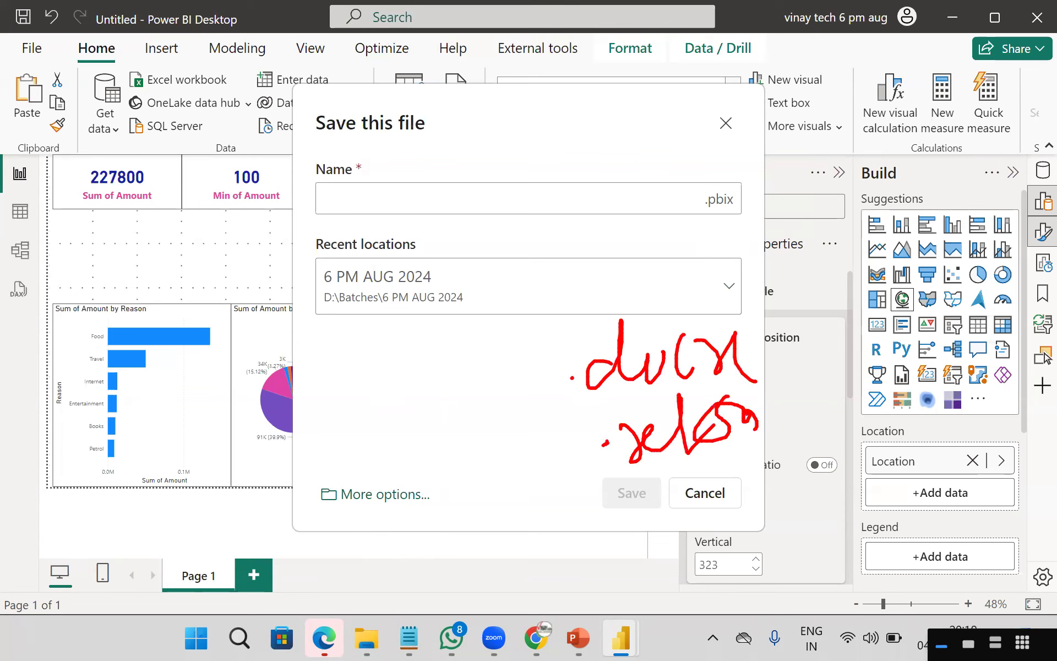
{"action": "left_click_drag", "start_coordinate": [727, 500], "coordinate": [776, 506]}
{"action": "mouse_move", "coordinate": [759, 497]}
{"action": "left_mouse_down"}
{"action": "mouse_move", "coordinate": [778, 483]}
{"action": "mouse_move", "coordinate": [779, 516]}
{"action": "mouse_move", "coordinate": [793, 495]}
{"action": "left_mouse_up"}
{"action": "left_click", "coordinate": [803, 466]}
{"action": "mouse_move", "coordinate": [820, 434]}
{"action": "left_mouse_down"}
{"action": "mouse_move", "coordinate": [822, 483]}
{"action": "mouse_move", "coordinate": [834, 457]}
{"action": "left_mouse_up"}
{"action": "mouse_move", "coordinate": [824, 471]}
{"action": "left_mouse_down"}
{"action": "mouse_move", "coordinate": [877, 423]}
{"action": "mouse_move", "coordinate": [875, 469]}
{"action": "left_mouse_up"}
{"action": "mouse_move", "coordinate": [764, 197]}
{"action": "left_mouse_down"}
{"action": "mouse_move", "coordinate": [741, 175]}
{"action": "mouse_move", "coordinate": [768, 206]}
{"action": "left_mouse_up"}
{"action": "left_click_drag", "start_coordinate": [695, 161], "coordinate": [769, 195]}
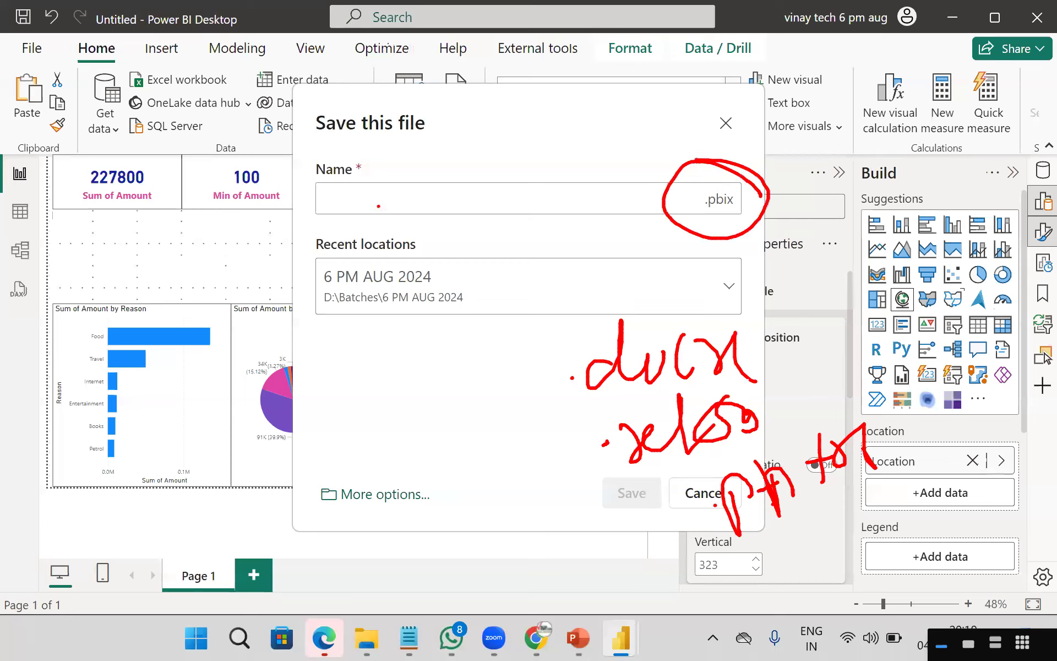
{"action": "key", "text": "Escape"}
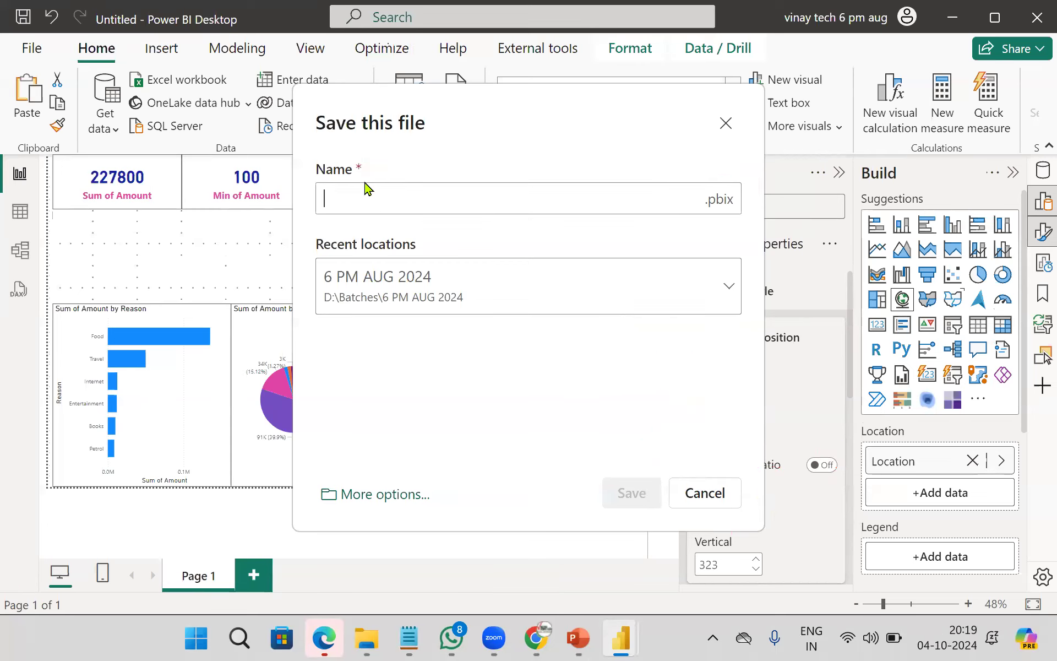
Step: Save the report as Vinay Tech Demo Report in the 7 PM JULY 2024 location, replacing the existing file
{"action": "left_click", "coordinate": [415, 295]}
{"action": "scroll", "coordinate": [440, 394], "scroll_direction": "down", "scroll_amount": 4}
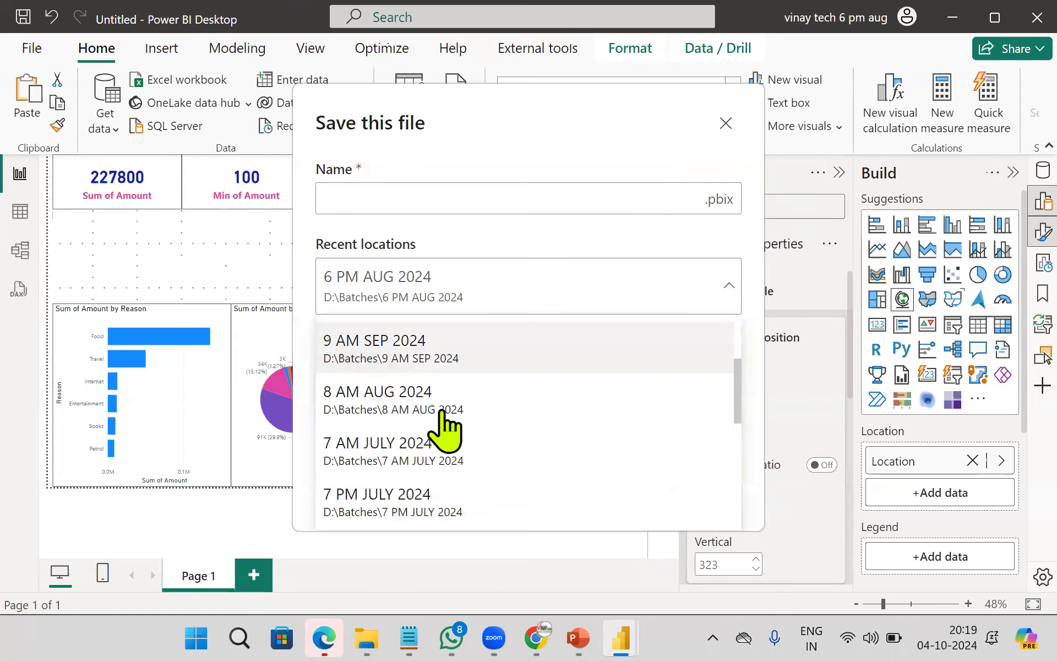
{"action": "left_click", "coordinate": [448, 469]}
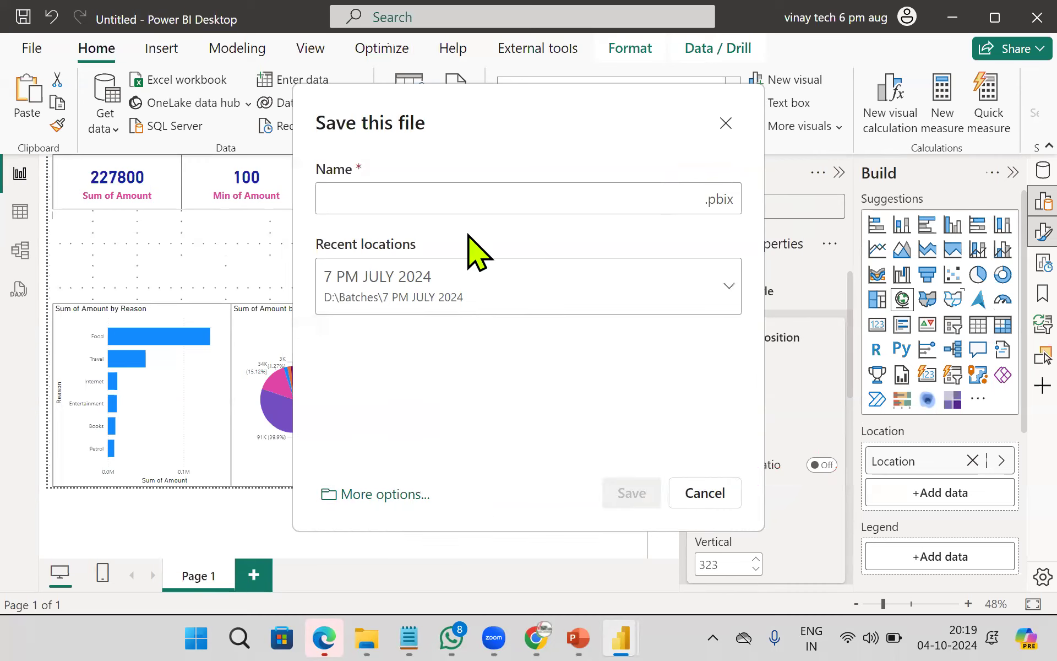
{"action": "left_click", "coordinate": [444, 198]}
{"action": "type", "text": "Vinay T"}
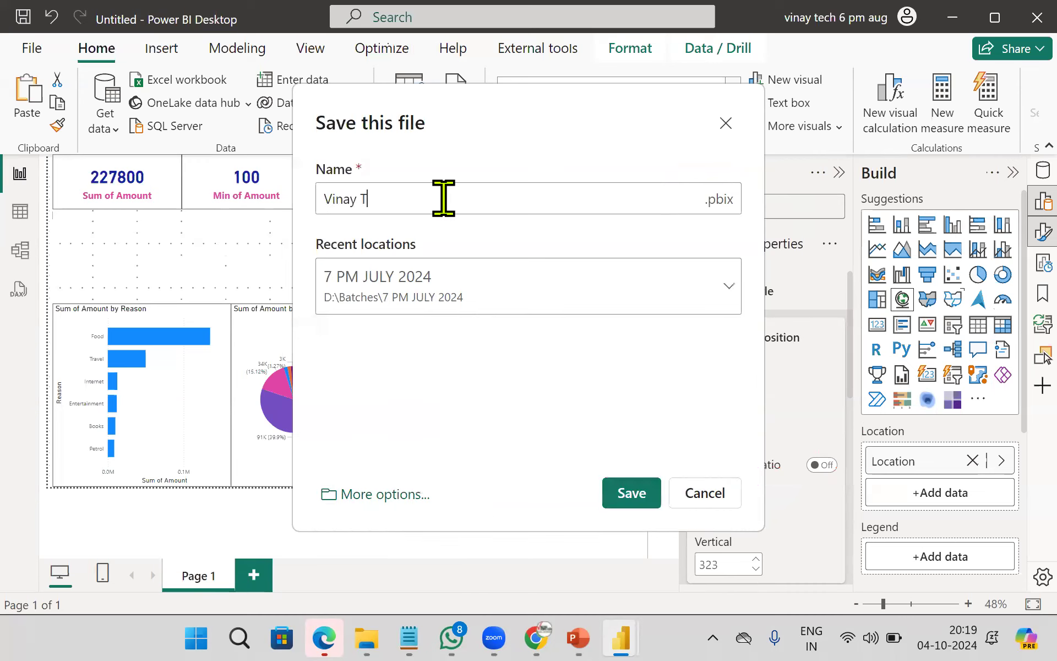
{"action": "type", "text": "ech Demo Report"}
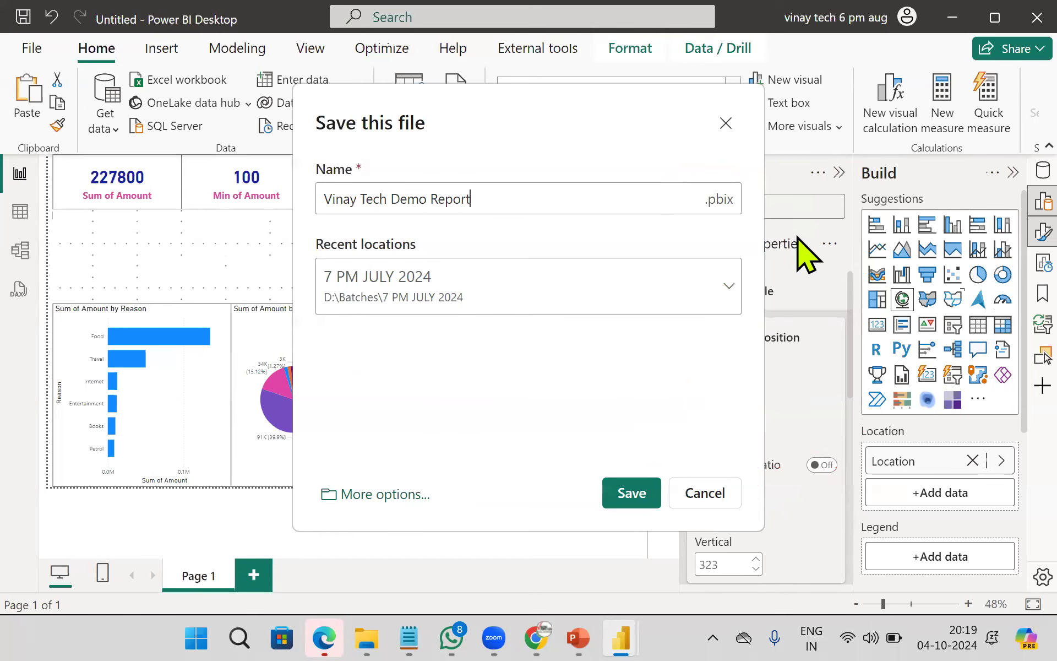
{"action": "left_click", "coordinate": [631, 493]}
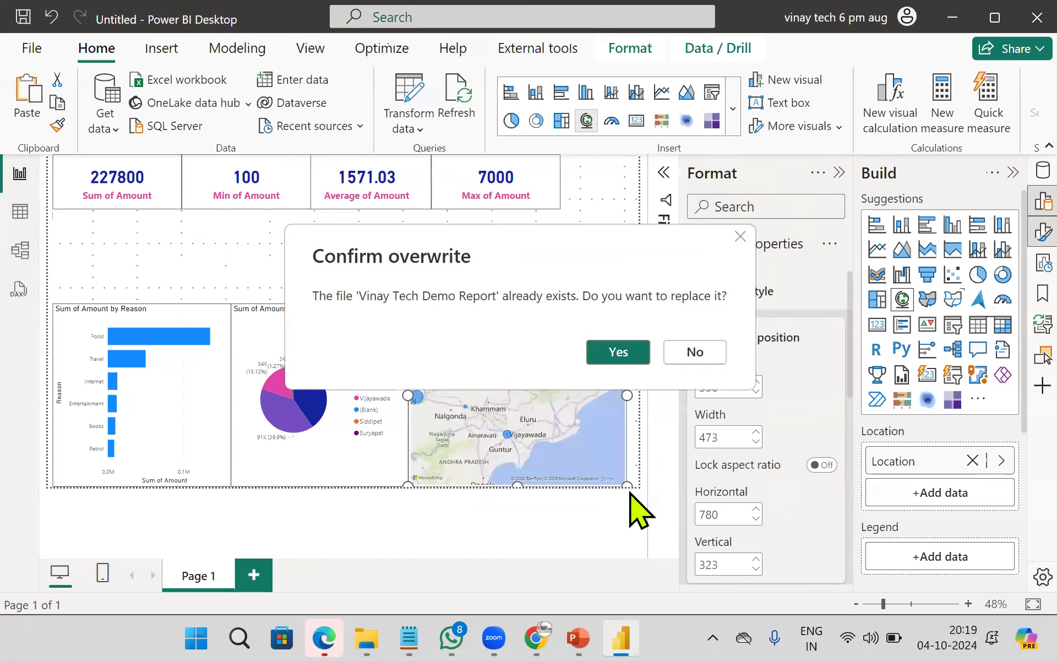
{"action": "left_click", "coordinate": [619, 353]}
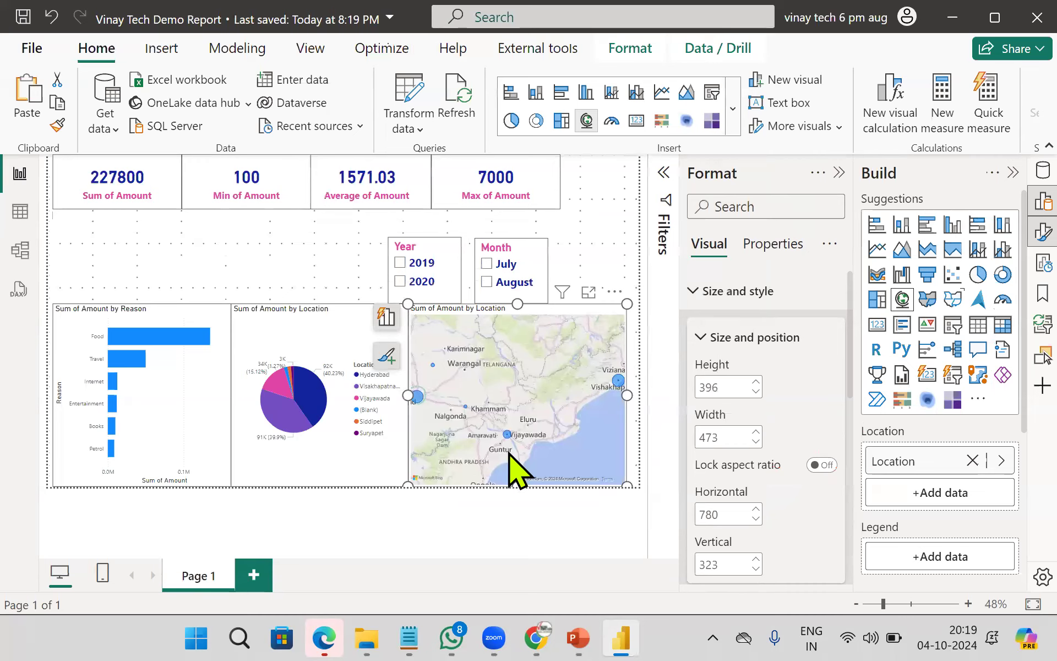
{"action": "mouse_move", "coordinate": [655, 149]}
{"action": "left_mouse_down"}
{"action": "mouse_move", "coordinate": [50, 160]}
{"action": "mouse_move", "coordinate": [634, 380]}
{"action": "mouse_move", "coordinate": [600, 135]}
{"action": "left_mouse_up"}
{"action": "mouse_move", "coordinate": [1029, 141]}
{"action": "left_mouse_down"}
{"action": "mouse_move", "coordinate": [978, 171]}
{"action": "mouse_move", "coordinate": [957, 227]}
{"action": "left_mouse_up"}
{"action": "left_click_drag", "start_coordinate": [983, 187], "coordinate": [1056, 227]}
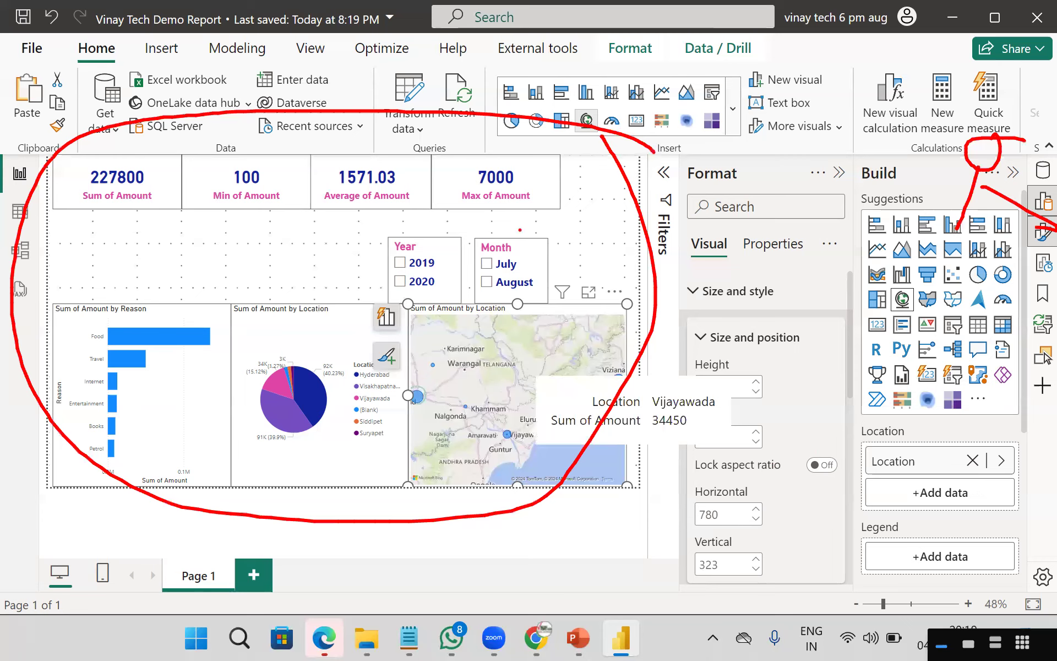
{"action": "left_click_drag", "start_coordinate": [76, 56], "coordinate": [130, 89]}
{"action": "left_click_drag", "start_coordinate": [107, 49], "coordinate": [68, 97]}
{"action": "left_click_drag", "start_coordinate": [317, 61], "coordinate": [360, 98]}
{"action": "left_click_drag", "start_coordinate": [349, 56], "coordinate": [284, 110]}
{"action": "left_click_drag", "start_coordinate": [20, 235], "coordinate": [44, 257]}
{"action": "left_click_drag", "start_coordinate": [29, 226], "coordinate": [8, 258]}
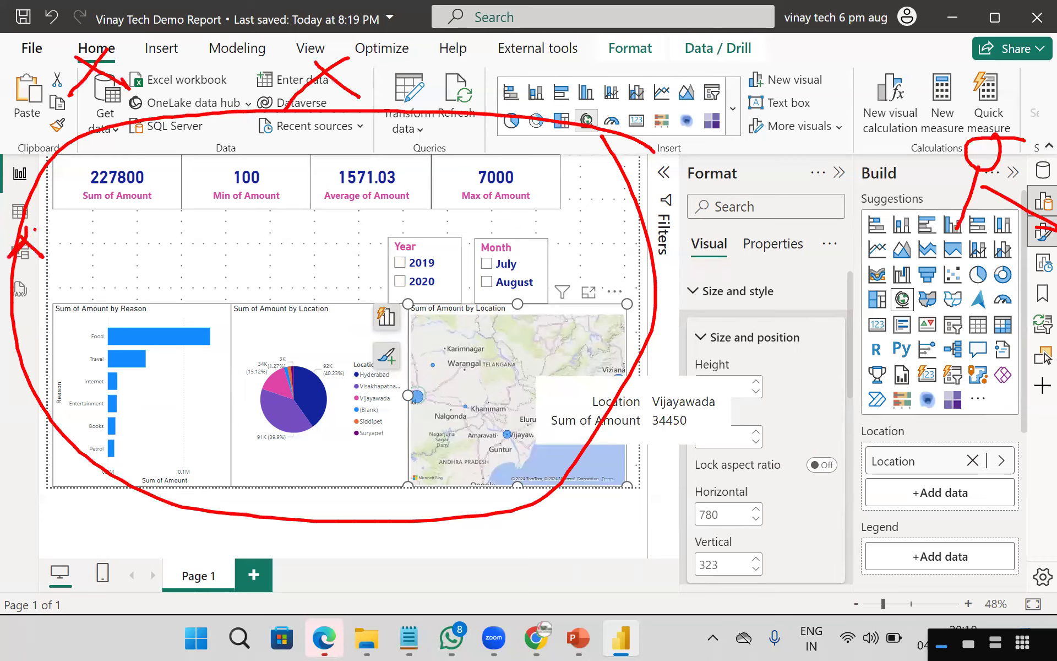
{"action": "left_click_drag", "start_coordinate": [203, 35], "coordinate": [253, 59]}
{"action": "left_click_drag", "start_coordinate": [228, 48], "coordinate": [189, 90]}
{"action": "mouse_move", "coordinate": [664, 210]}
{"action": "left_mouse_down"}
{"action": "mouse_move", "coordinate": [741, 187]}
{"action": "mouse_move", "coordinate": [755, 204]}
{"action": "mouse_move", "coordinate": [1037, 215]}
{"action": "left_mouse_up"}
{"action": "mouse_move", "coordinate": [793, 194]}
{"action": "left_mouse_down"}
{"action": "mouse_move", "coordinate": [808, 78]}
{"action": "mouse_move", "coordinate": [867, 181]}
{"action": "mouse_move", "coordinate": [850, 197]}
{"action": "left_mouse_up"}
{"action": "left_click_drag", "start_coordinate": [903, 172], "coordinate": [936, 171]}
{"action": "left_click_drag", "start_coordinate": [830, 150], "coordinate": [859, 180]}
{"action": "left_click_drag", "start_coordinate": [861, 129], "coordinate": [881, 165]}
{"action": "mouse_move", "coordinate": [631, 325]}
{"action": "left_mouse_down"}
{"action": "mouse_move", "coordinate": [774, 395]}
{"action": "mouse_move", "coordinate": [746, 437]}
{"action": "left_mouse_up"}
{"action": "mouse_move", "coordinate": [808, 359]}
{"action": "left_mouse_down"}
{"action": "mouse_move", "coordinate": [856, 517]}
{"action": "mouse_move", "coordinate": [782, 361]}
{"action": "mouse_move", "coordinate": [855, 353]}
{"action": "left_mouse_up"}
{"action": "mouse_move", "coordinate": [805, 385]}
{"action": "left_mouse_down"}
{"action": "mouse_move", "coordinate": [825, 404]}
{"action": "mouse_move", "coordinate": [817, 444]}
{"action": "mouse_move", "coordinate": [834, 486]}
{"action": "mouse_move", "coordinate": [825, 501]}
{"action": "mouse_move", "coordinate": [848, 461]}
{"action": "left_mouse_up"}
{"action": "mouse_move", "coordinate": [870, 427]}
{"action": "left_mouse_down"}
{"action": "mouse_move", "coordinate": [947, 215]}
{"action": "mouse_move", "coordinate": [957, 227]}
{"action": "left_mouse_up"}
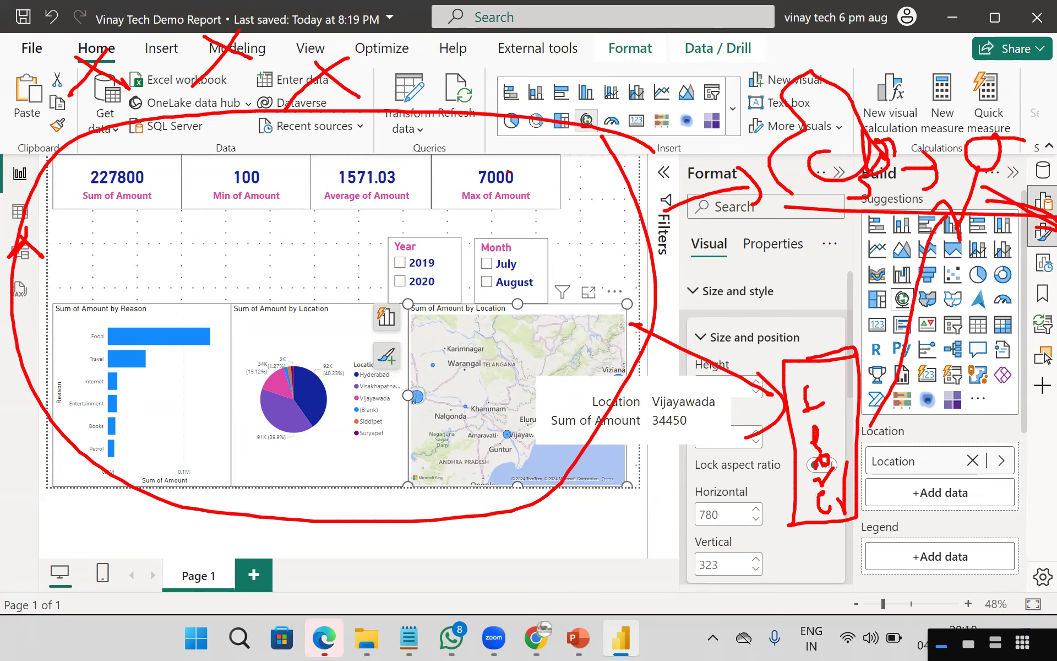
{"action": "left_click_drag", "start_coordinate": [779, 205], "coordinate": [832, 194]}
{"action": "left_click_drag", "start_coordinate": [808, 407], "coordinate": [849, 379]}
{"action": "mouse_move", "coordinate": [449, 209]}
{"action": "left_mouse_down"}
{"action": "mouse_move", "coordinate": [512, 243]}
{"action": "mouse_move", "coordinate": [423, 271]}
{"action": "left_mouse_up"}
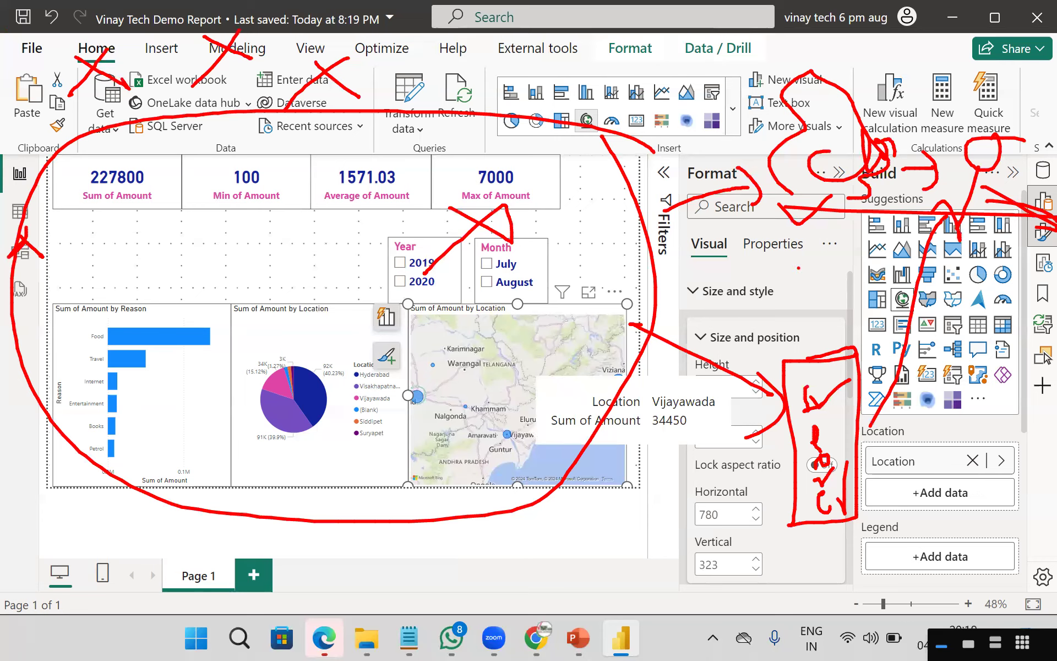
{"action": "mouse_move", "coordinate": [1026, 163]}
{"action": "left_mouse_down"}
{"action": "mouse_move", "coordinate": [911, 166]}
{"action": "mouse_move", "coordinate": [983, 99]}
{"action": "left_mouse_up"}
{"action": "left_click_drag", "start_coordinate": [824, 190], "coordinate": [782, 221]}
{"action": "left_click_drag", "start_coordinate": [908, 309], "coordinate": [806, 400]}
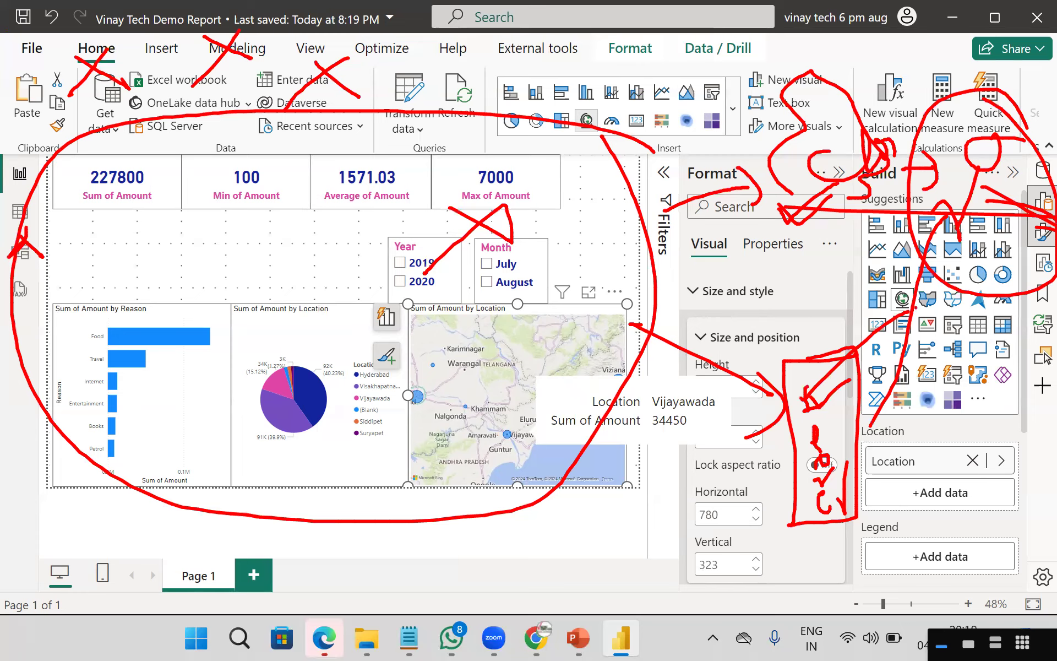
{"action": "left_click_drag", "start_coordinate": [828, 231], "coordinate": [853, 220]}
{"action": "left_click_drag", "start_coordinate": [835, 248], "coordinate": [861, 242]}
{"action": "mouse_move", "coordinate": [832, 519]}
{"action": "left_mouse_down"}
{"action": "mouse_move", "coordinate": [880, 503]}
{"action": "mouse_move", "coordinate": [915, 516]}
{"action": "left_mouse_up"}
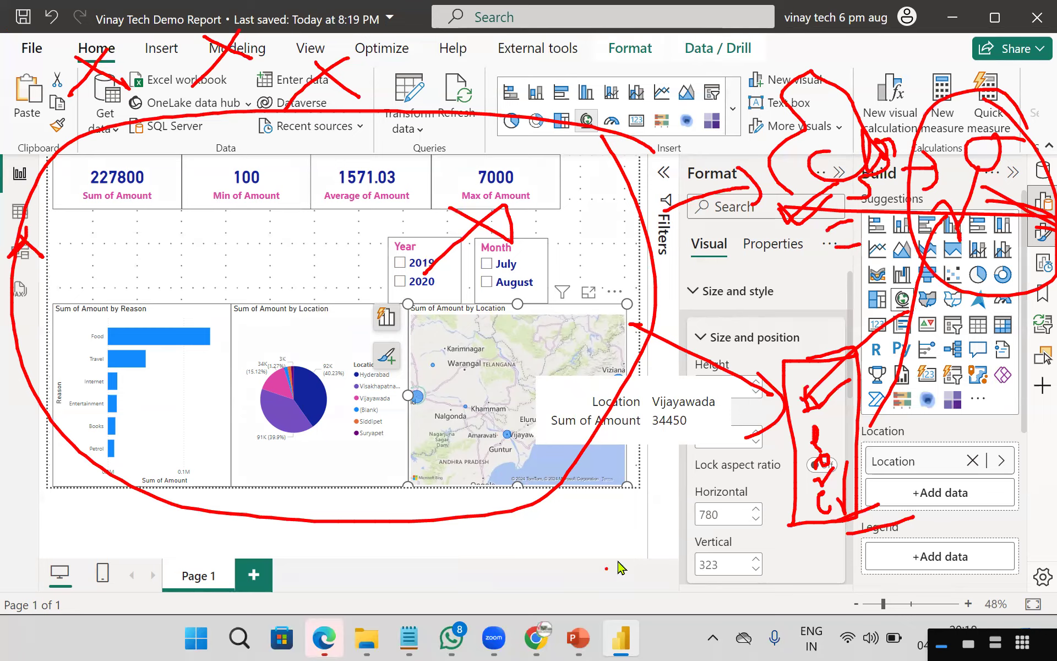
{"action": "key", "text": "Escape"}
Step: Switch to File Explorer, open the Demo Day 1 presentation from the Demo videos folder and show it in PowerPoint's reading view
{"action": "left_click", "coordinate": [578, 636]}
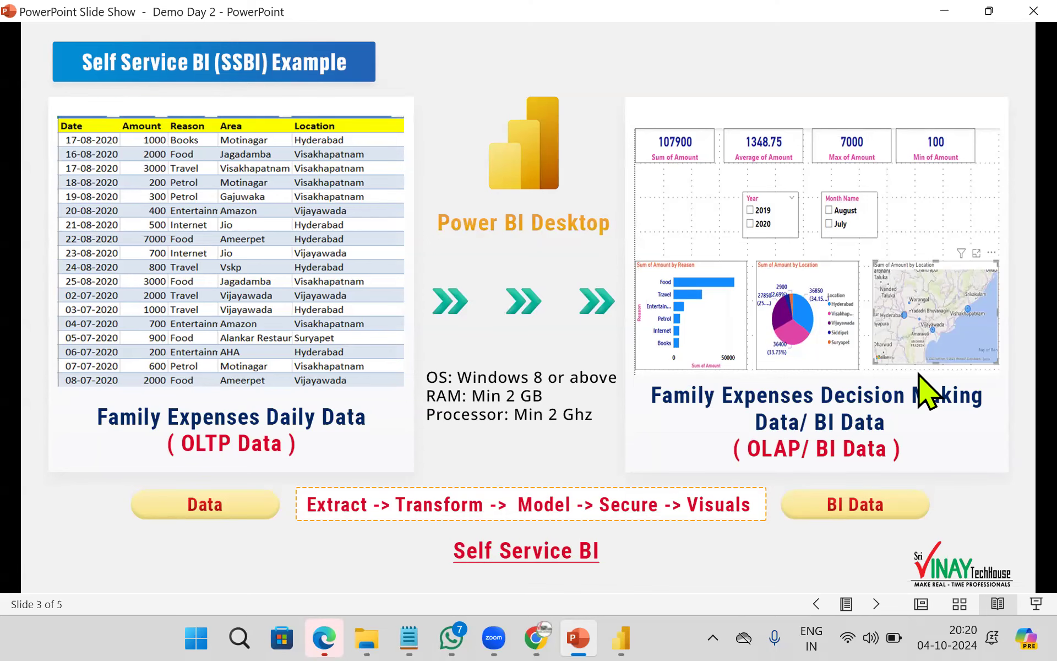
{"action": "left_click", "coordinate": [621, 634]}
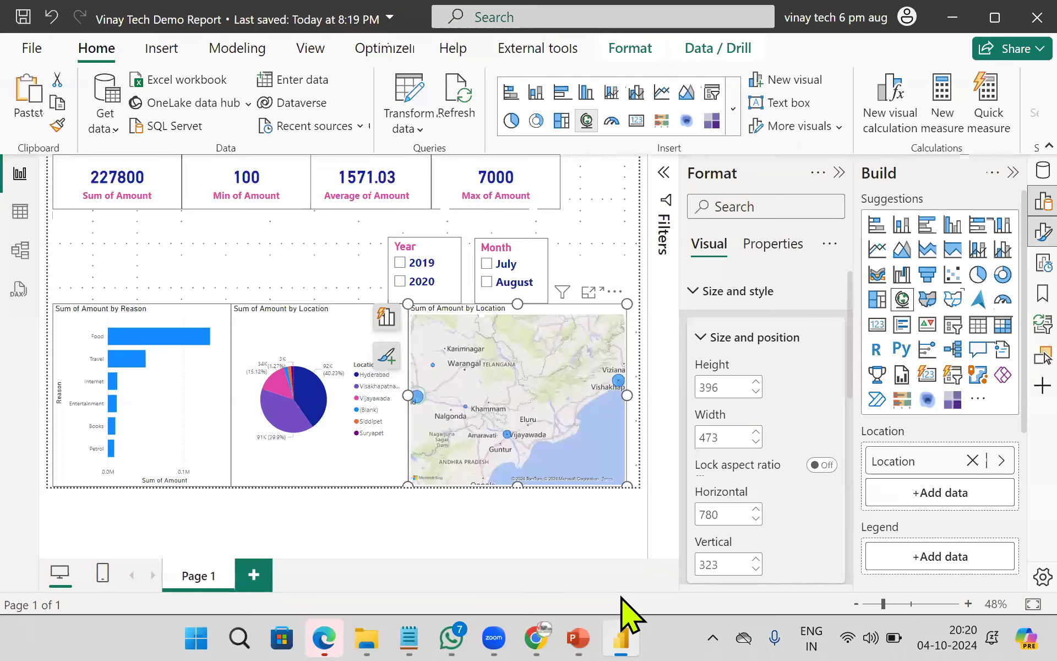
{"action": "mouse_move", "coordinate": [369, 628]}
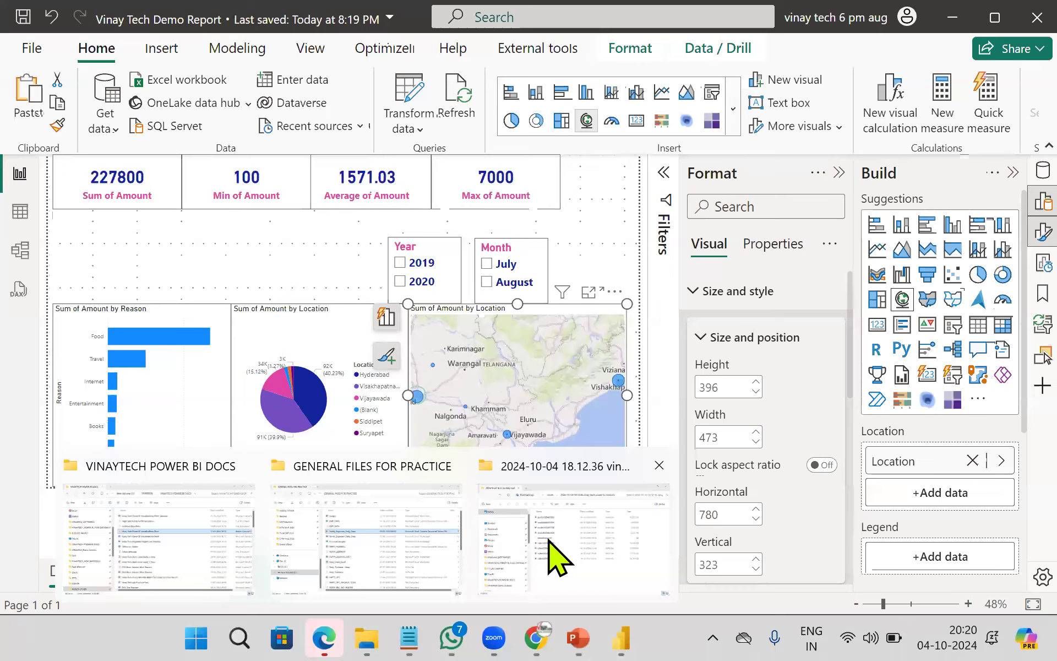
{"action": "left_click", "coordinate": [220, 545]}
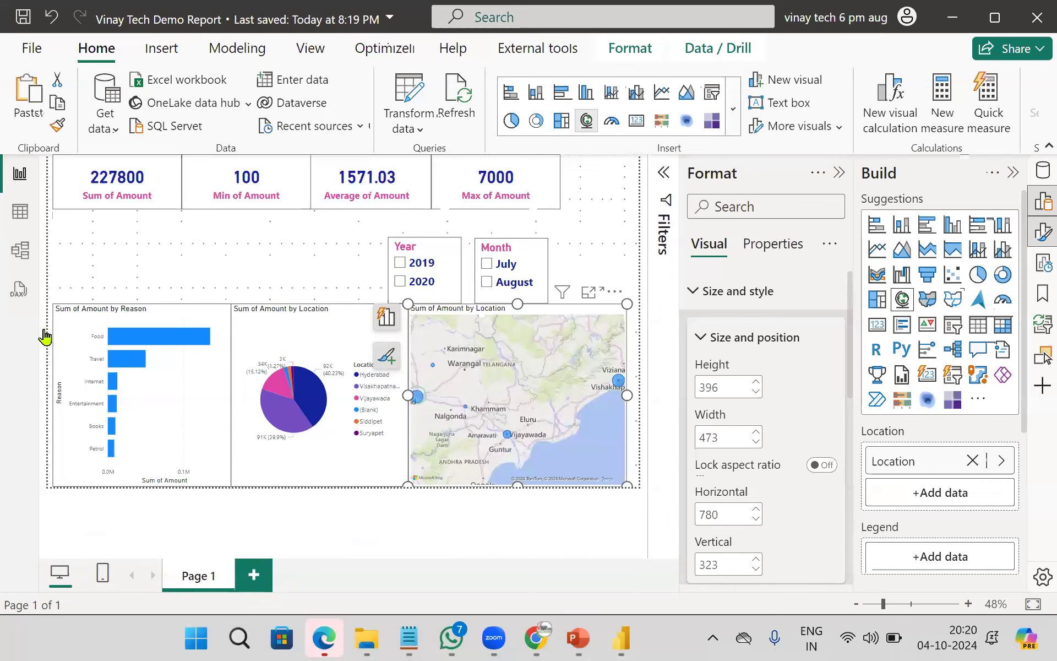
{"action": "left_click", "coordinate": [159, 366]}
{"action": "left_click", "coordinate": [386, 215]}
{"action": "double_click", "coordinate": [393, 220]}
{"action": "double_click", "coordinate": [386, 179]}
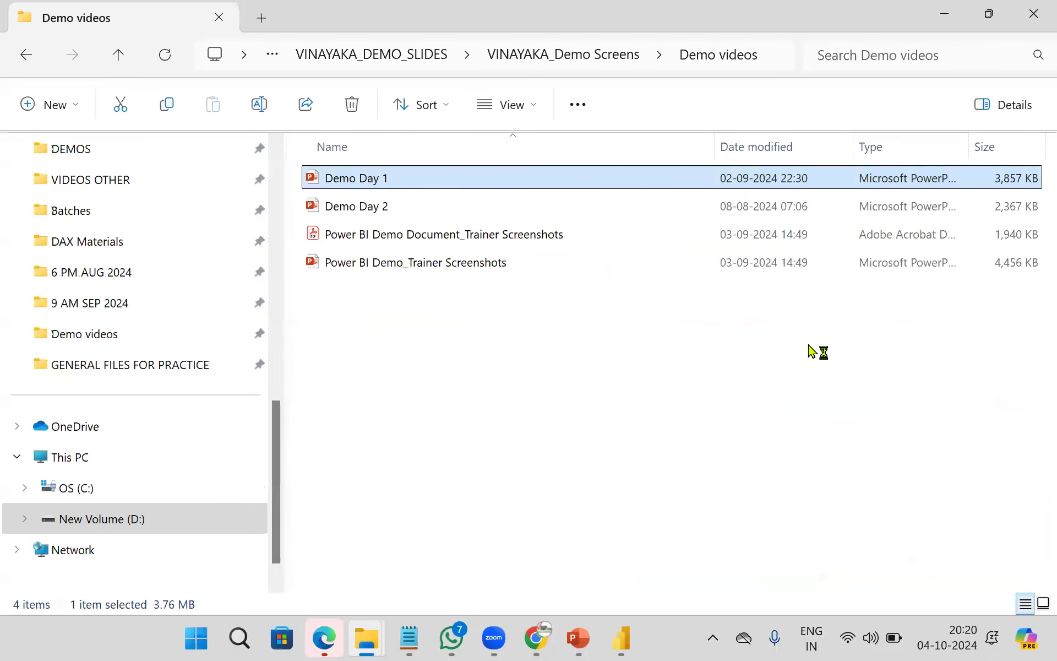
{"action": "key", "text": "Escape"}
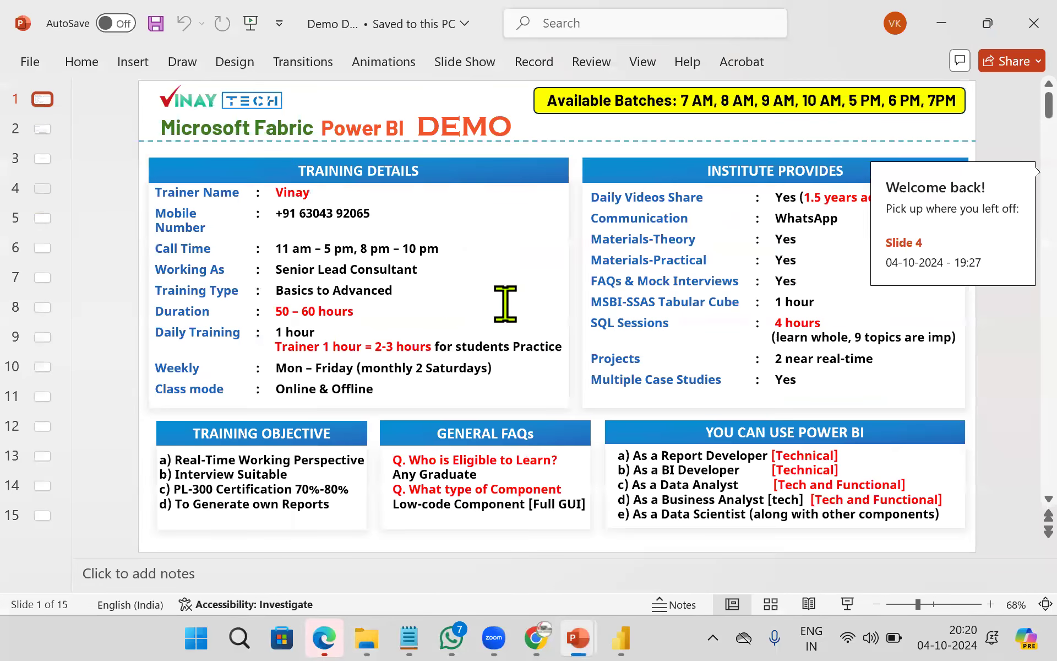
{"action": "left_click", "coordinate": [808, 604]}
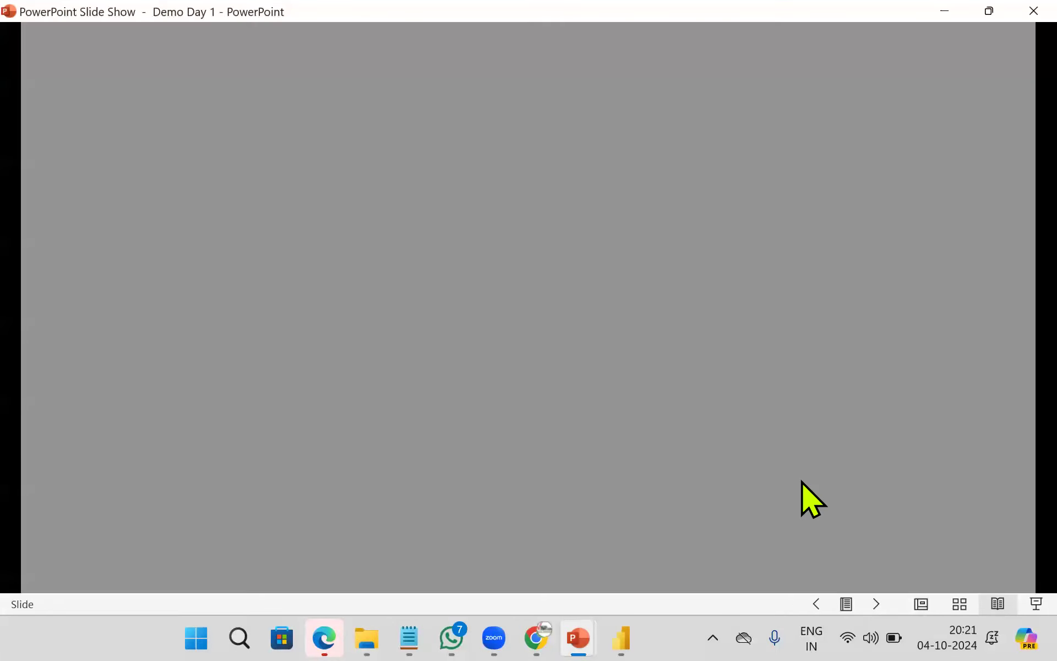
Step: Review the first and second demo content on the Demo Sessions slide and step back through its animations
{"action": "left_click", "coordinate": [791, 512]}
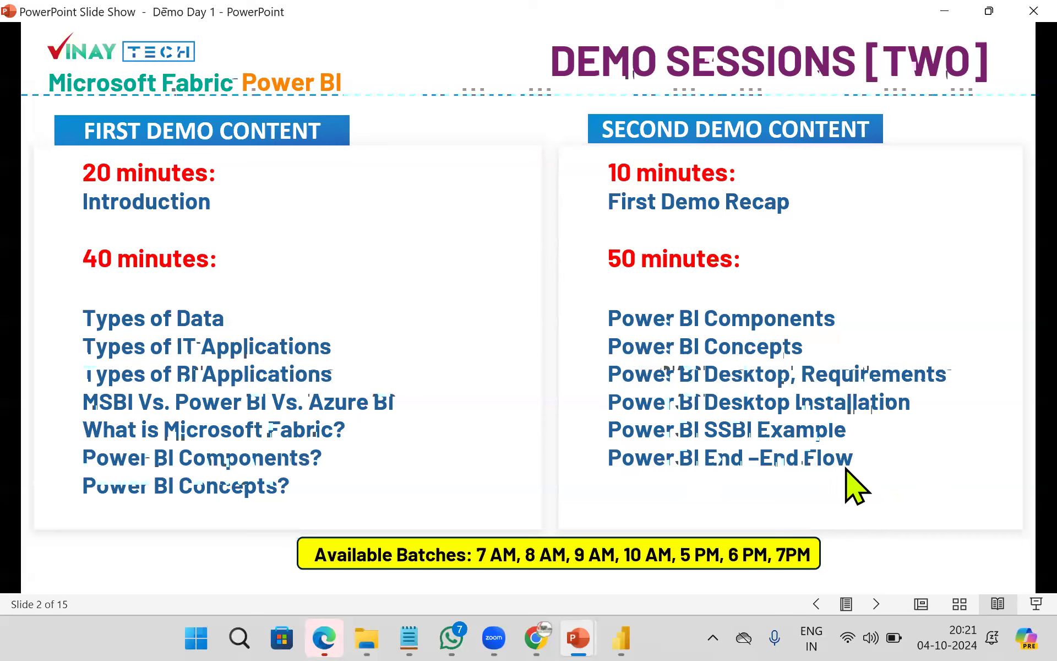
{"action": "key", "text": "Left"}
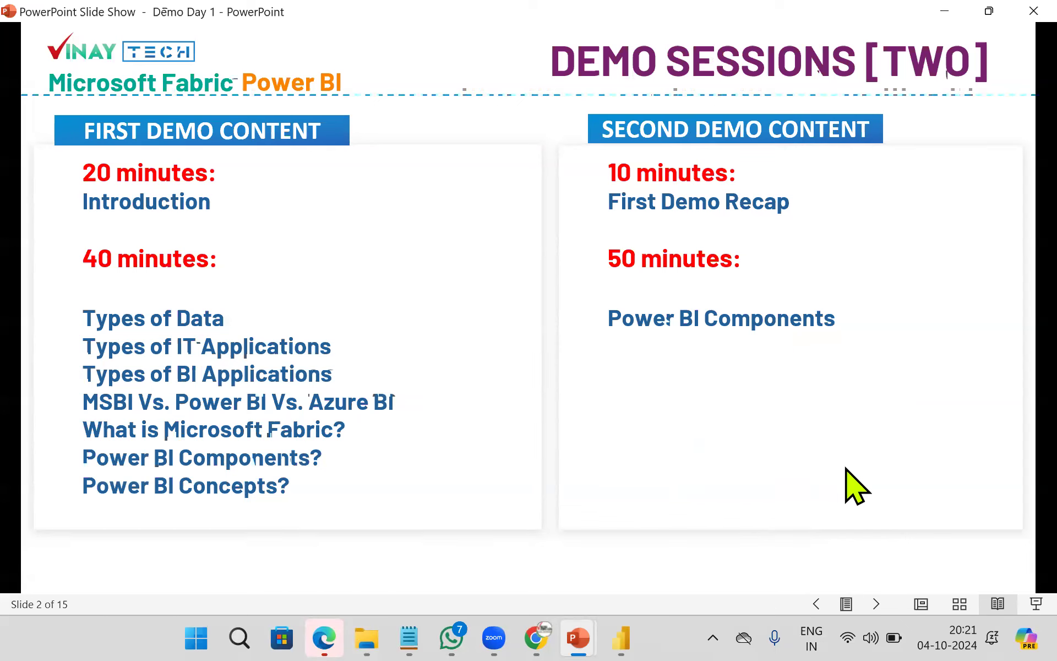
{"action": "key", "text": "Left"}
{"action": "key", "text": "Left"}
{"action": "key", "text": "Left"}
{"action": "key", "text": "Left"}
{"action": "key", "text": "Left"}
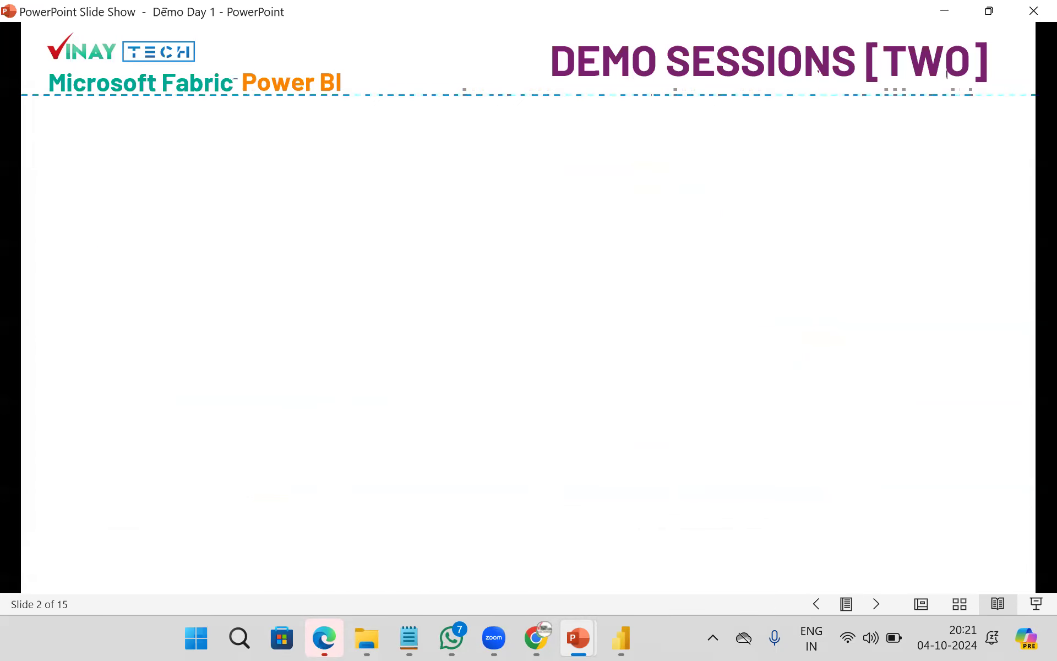